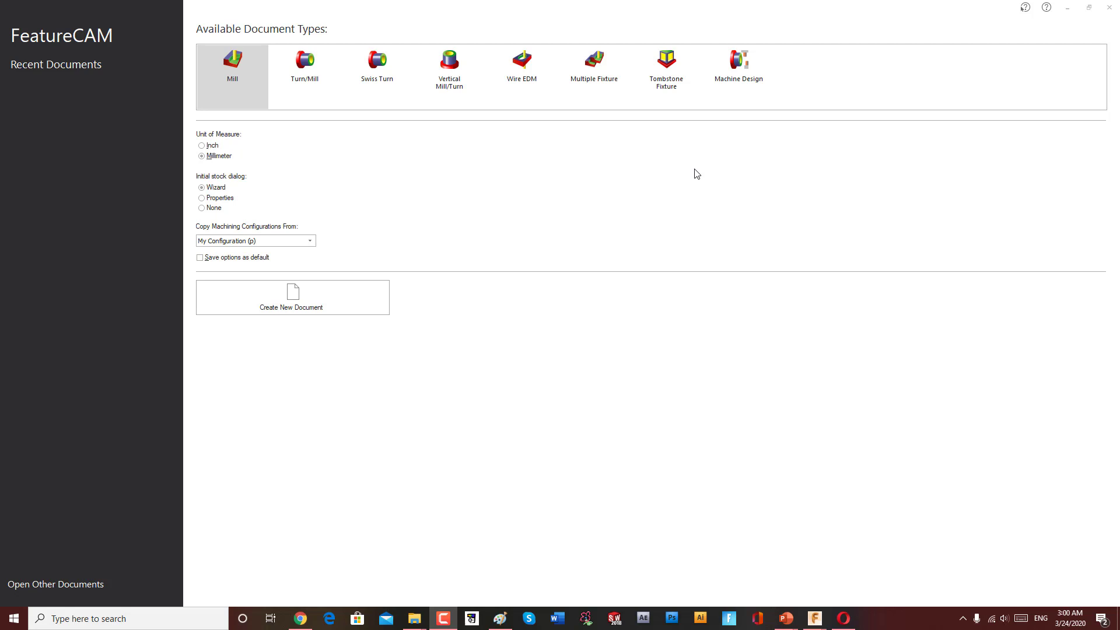
# Create a new Mill document FM1 with Millimeter as the unit of measure
pyautogui.click(300, 72)
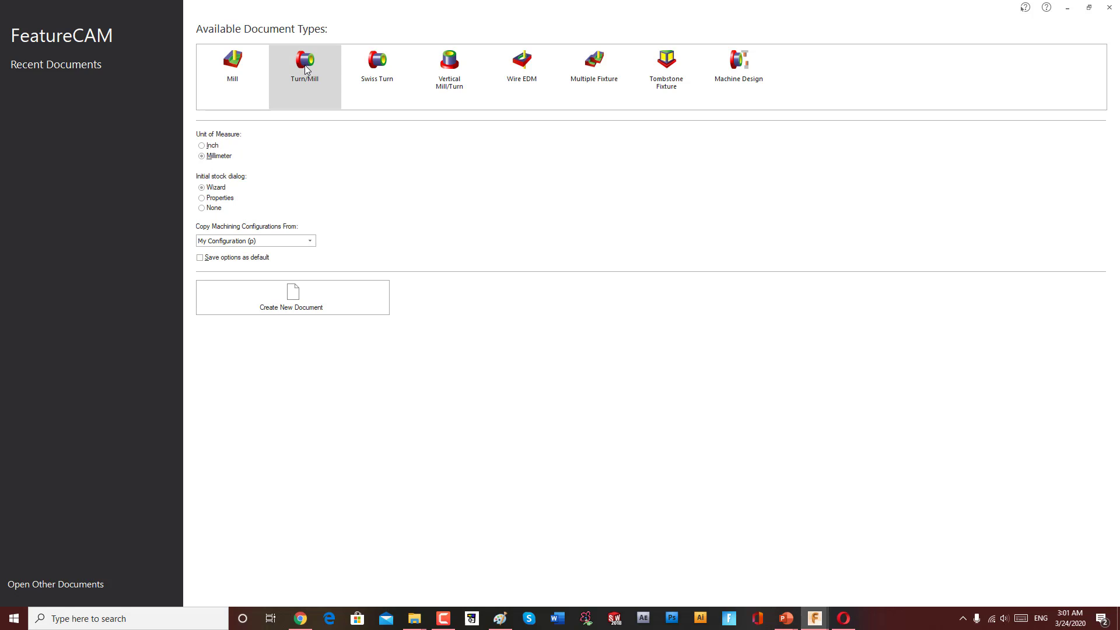
pyautogui.click(227, 79)
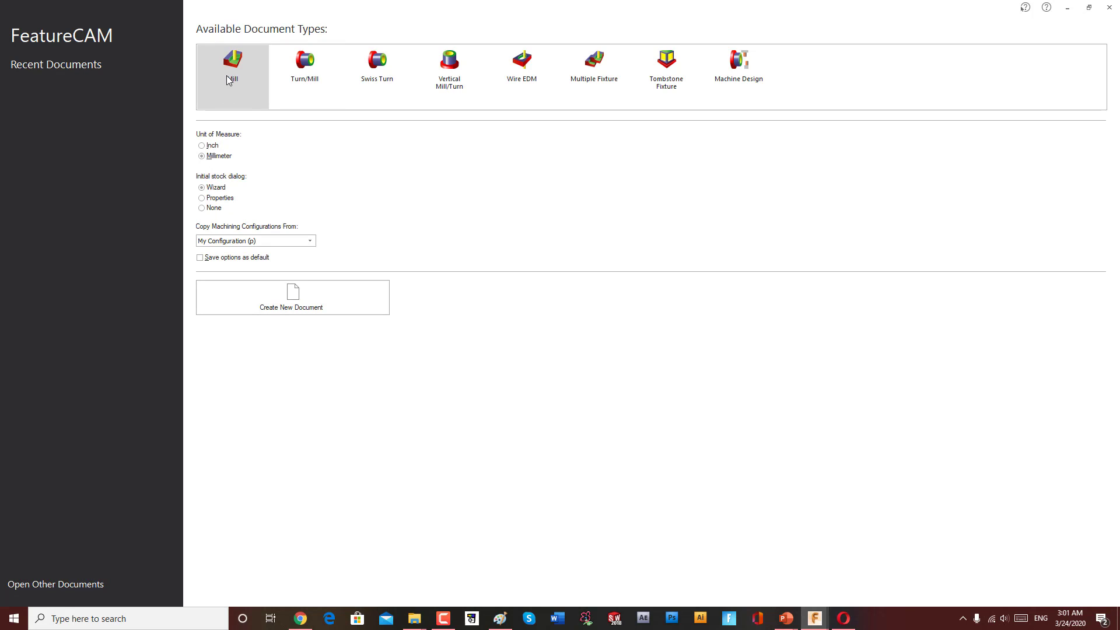
pyautogui.click(201, 146)
pyautogui.click(293, 296)
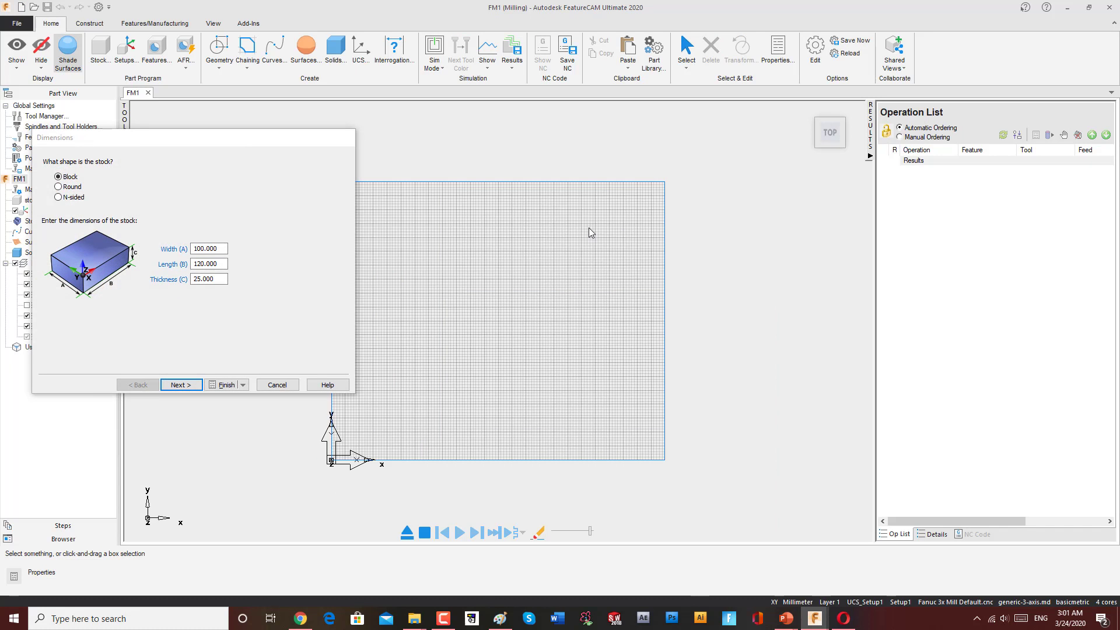
# Drag the stock Dimensions dialog to the middle of the canvas
pyautogui.moveTo(300, 135); pyautogui.dragTo(705, 151)
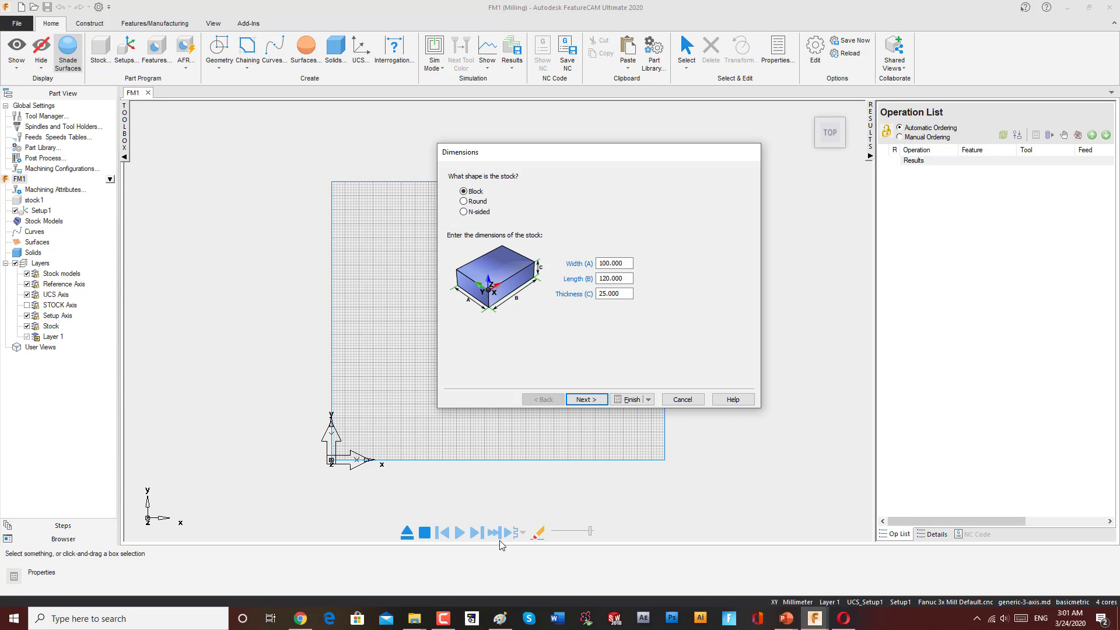
# Bring Paint to the front and delete the whole old drawing
pyautogui.click(502, 621)
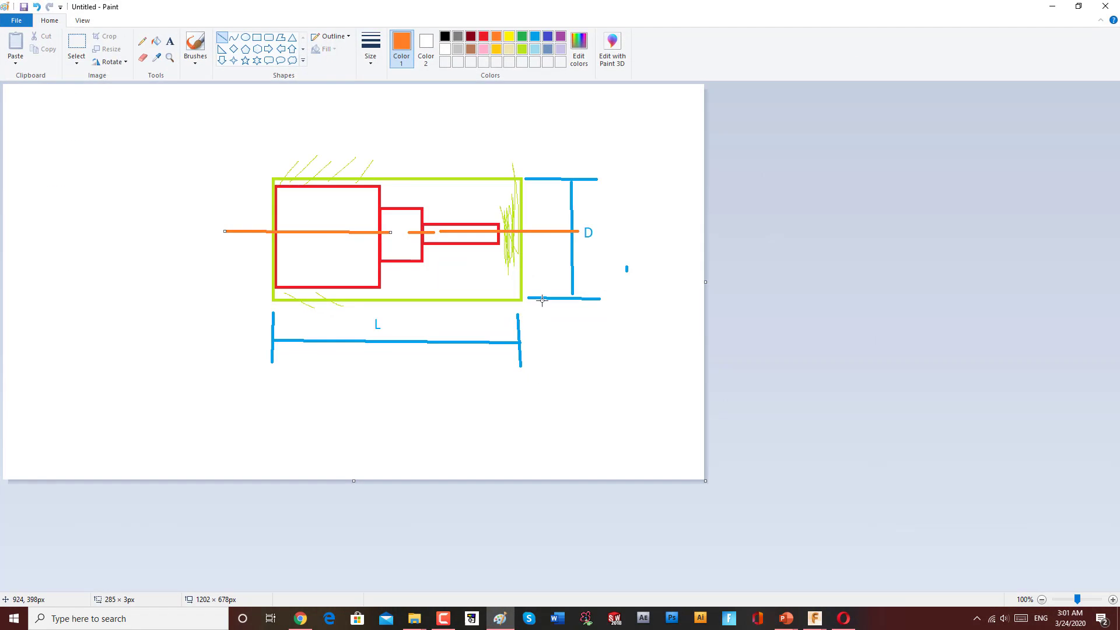
pyautogui.hotkey('ctrl', 'a')
pyautogui.press('Delete')
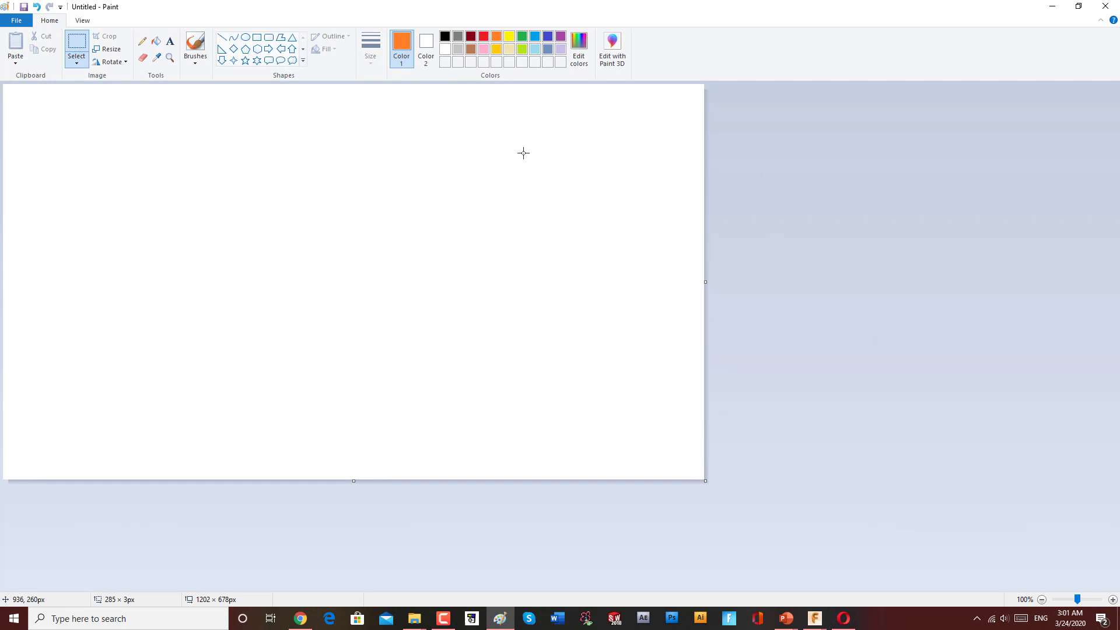
# Draw the orange part outline with a pocket rectangle opened on the right edge
pyautogui.click(257, 37)
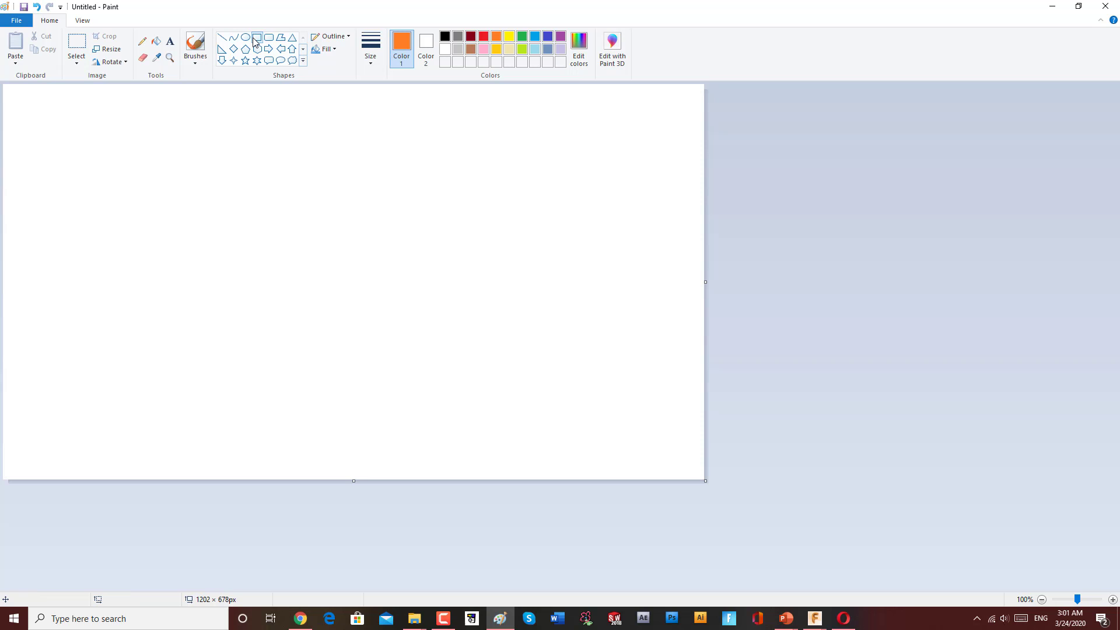
pyautogui.moveTo(324, 190); pyautogui.dragTo(472, 292)
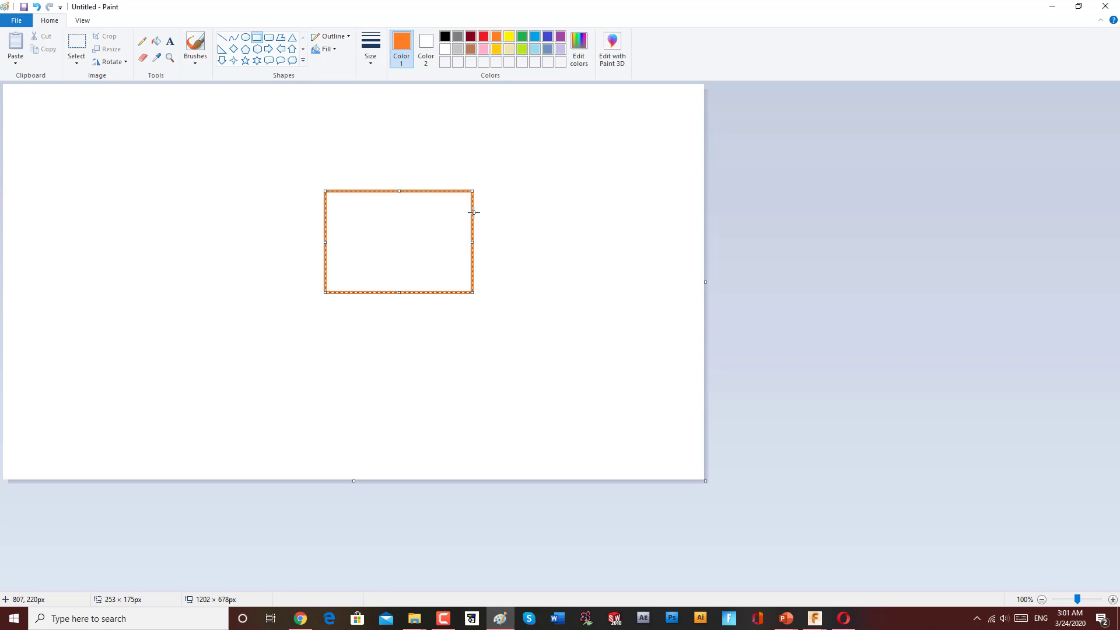
pyautogui.moveTo(474, 212); pyautogui.dragTo(392, 260)
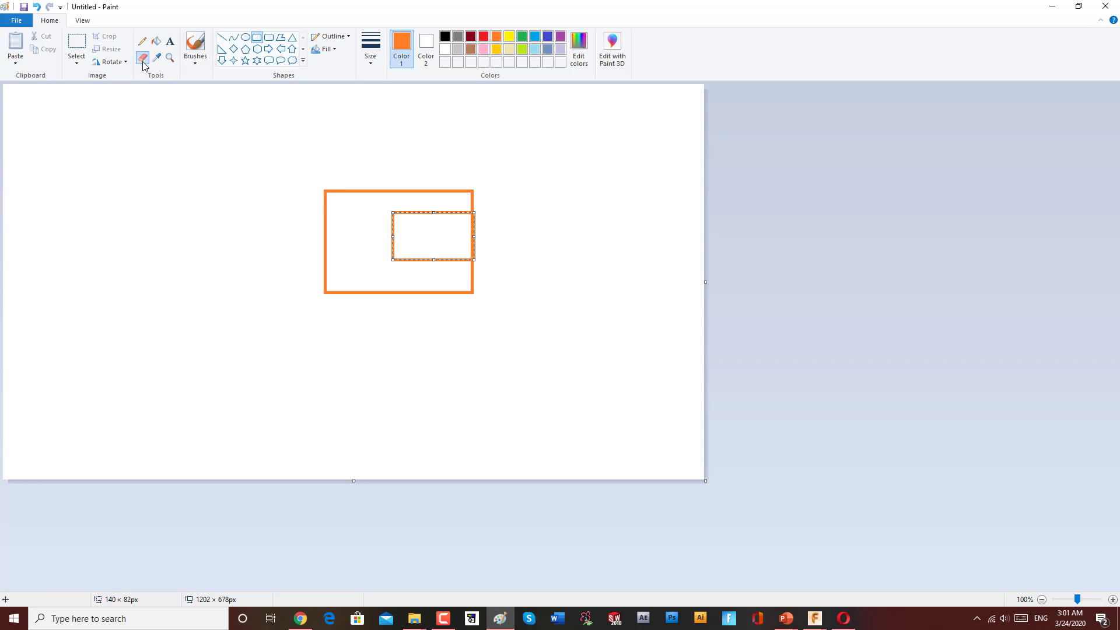
pyautogui.click(143, 59)
pyautogui.click(445, 49)
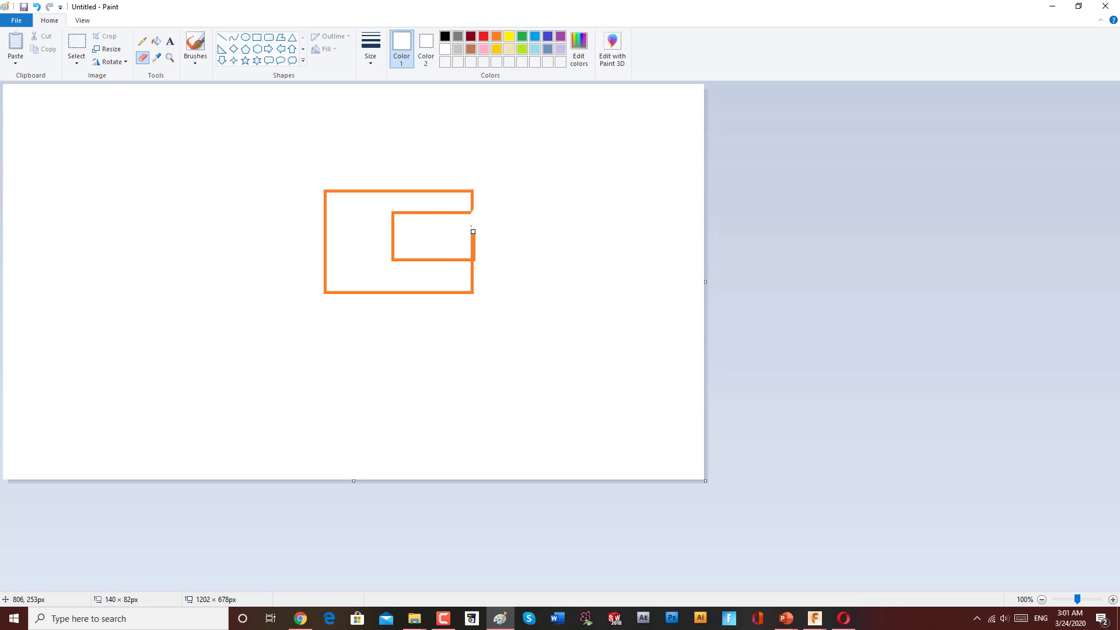
pyautogui.moveTo(473, 231); pyautogui.dragTo(475, 246)
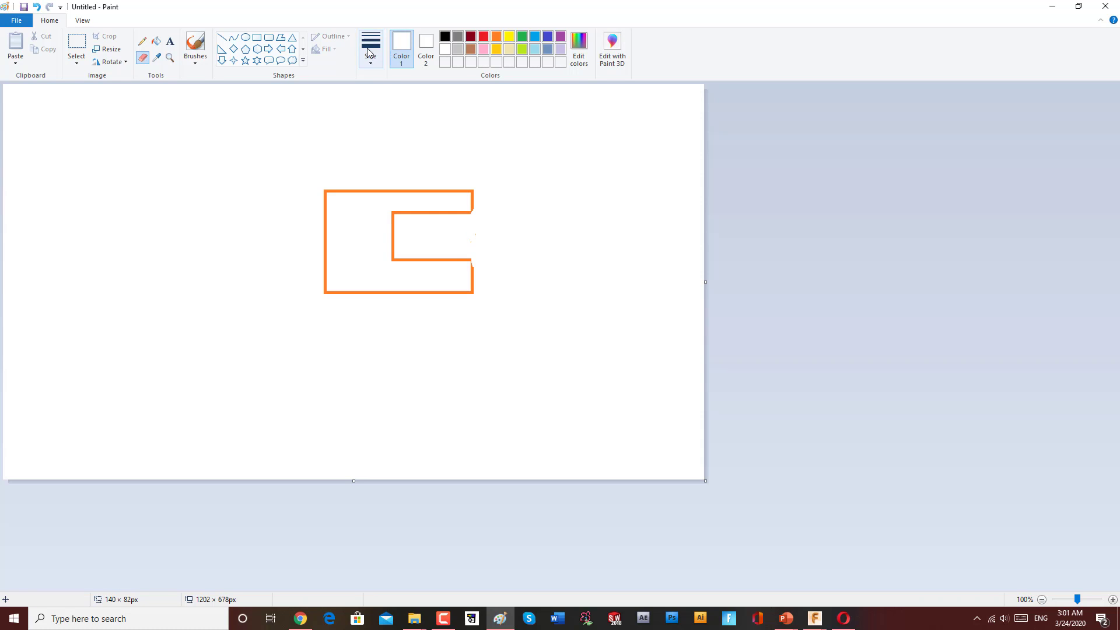
# Add an orange semicircular notch on the part's left edge, then switch the colour to green
pyautogui.click(245, 36)
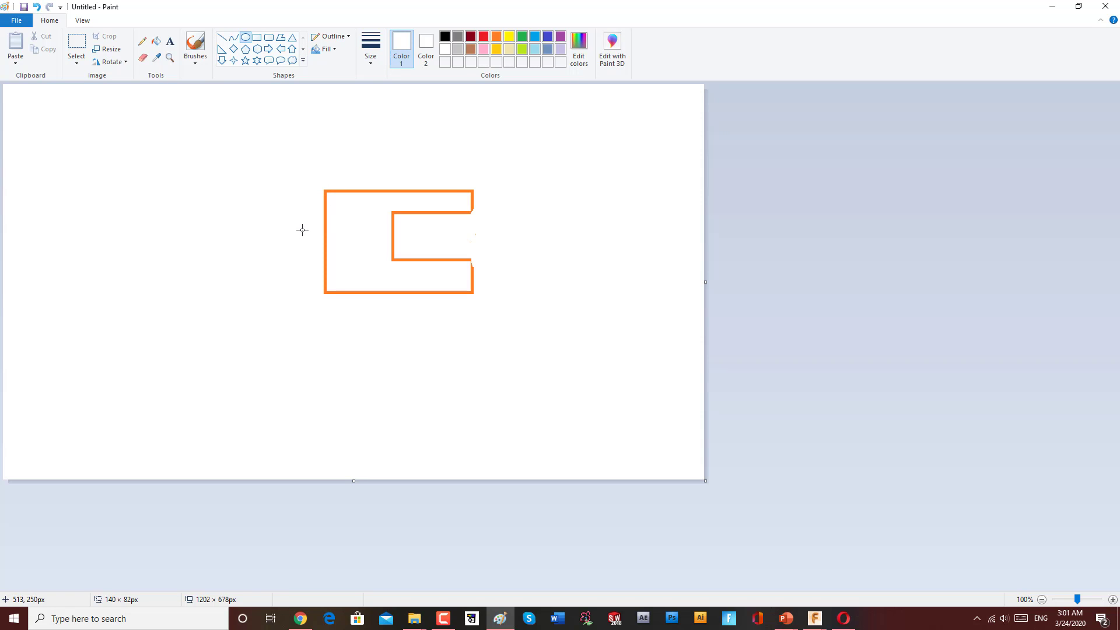
pyautogui.moveTo(294, 229); pyautogui.dragTo(352, 218)
pyautogui.click(496, 37)
pyautogui.moveTo(323, 230); pyautogui.dragTo(321, 270)
pyautogui.moveTo(324, 218); pyautogui.dragTo(366, 274)
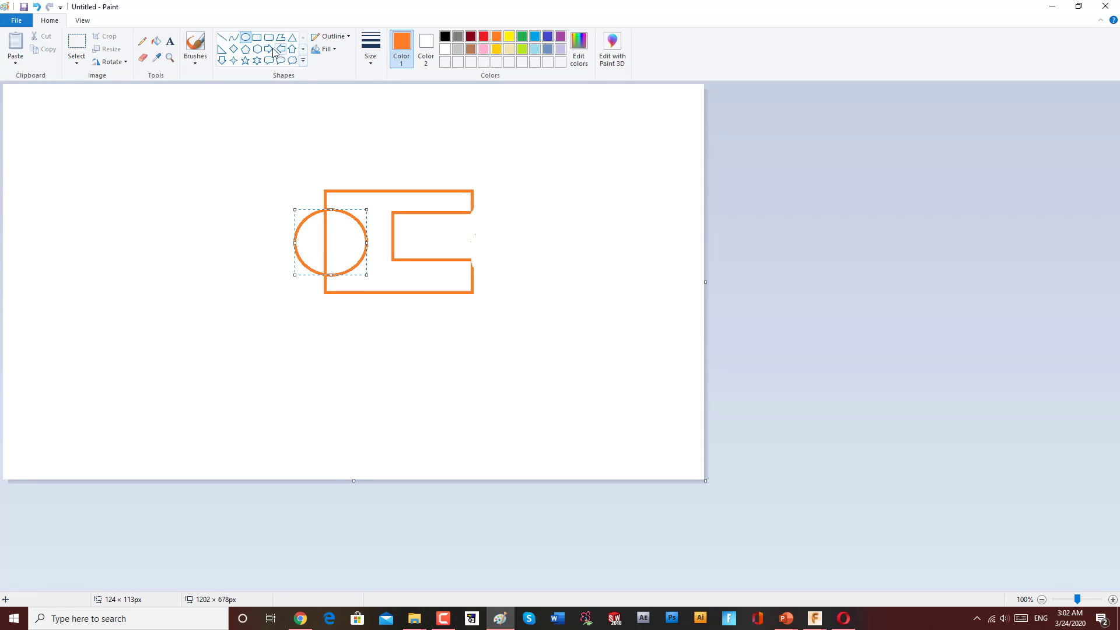
pyautogui.click(144, 58)
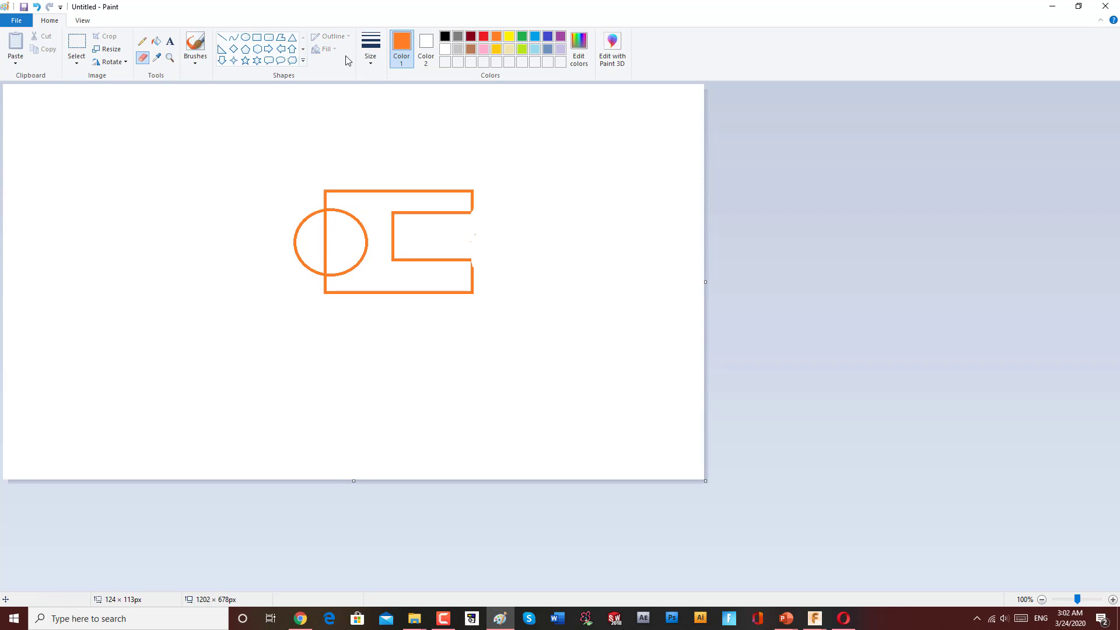
pyautogui.click(445, 49)
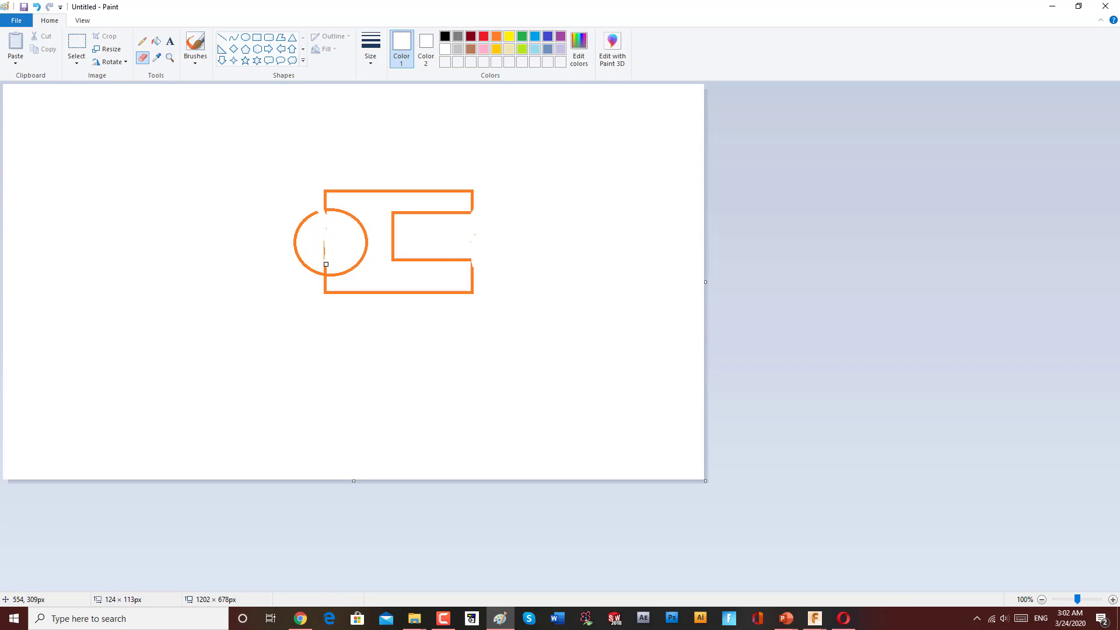
pyautogui.moveTo(324, 269); pyautogui.dragTo(307, 262)
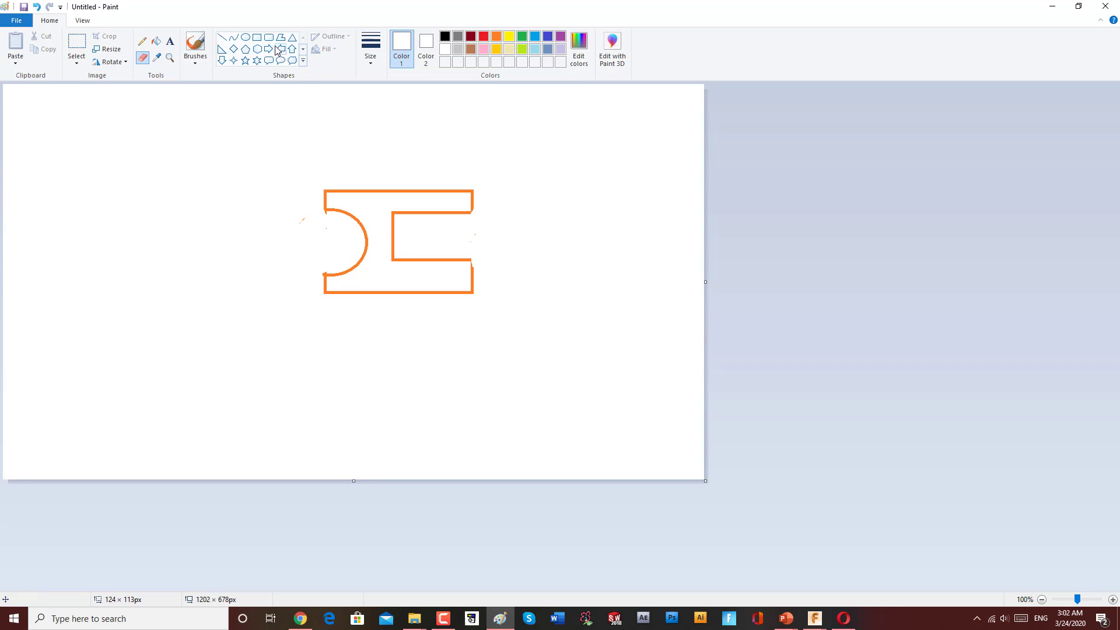
pyautogui.click(522, 36)
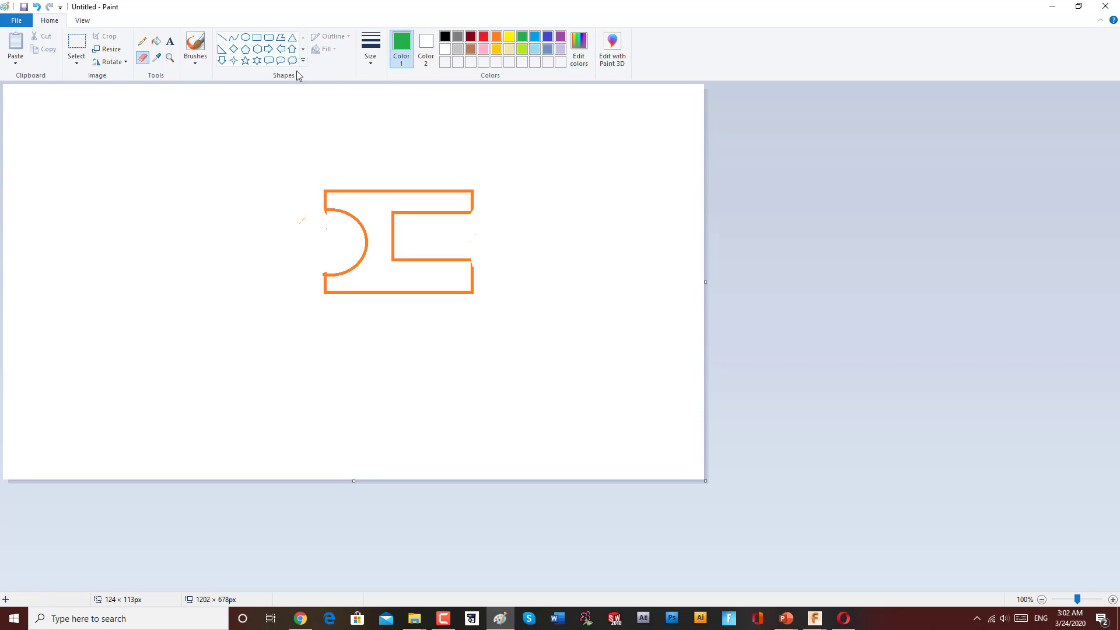
pyautogui.click(257, 36)
# Draw a green rectangle the size of the part and move it to the lower left
pyautogui.moveTo(325, 189); pyautogui.dragTo(472, 293)
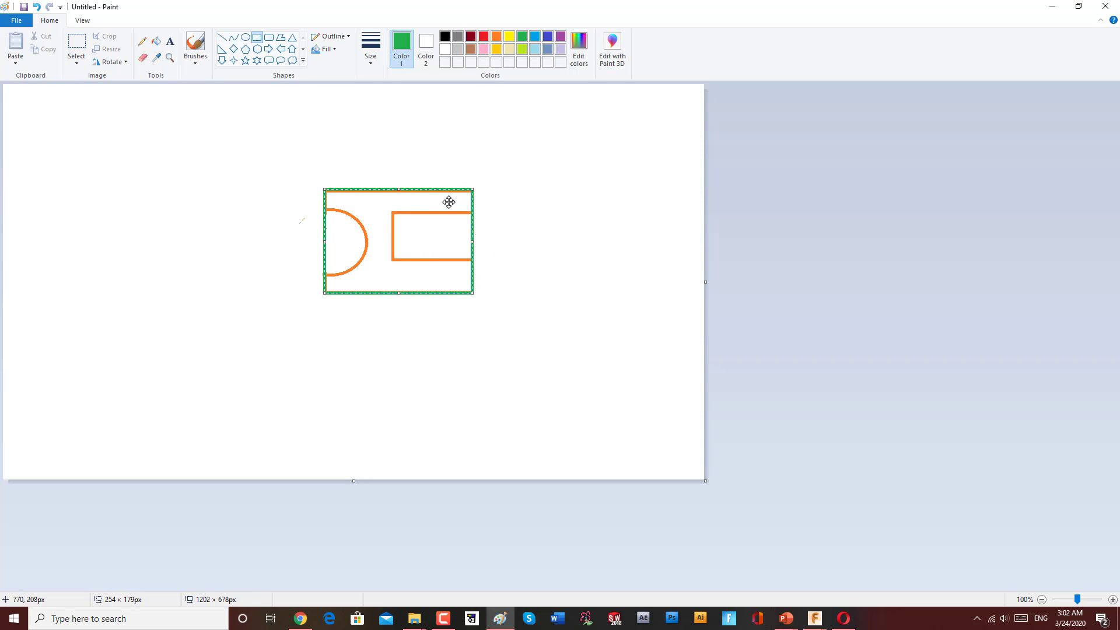
pyautogui.moveTo(436, 192)
pyautogui.mouseDown()
pyautogui.moveTo(420, 275)
pyautogui.moveTo(216, 329)
pyautogui.mouseUp()
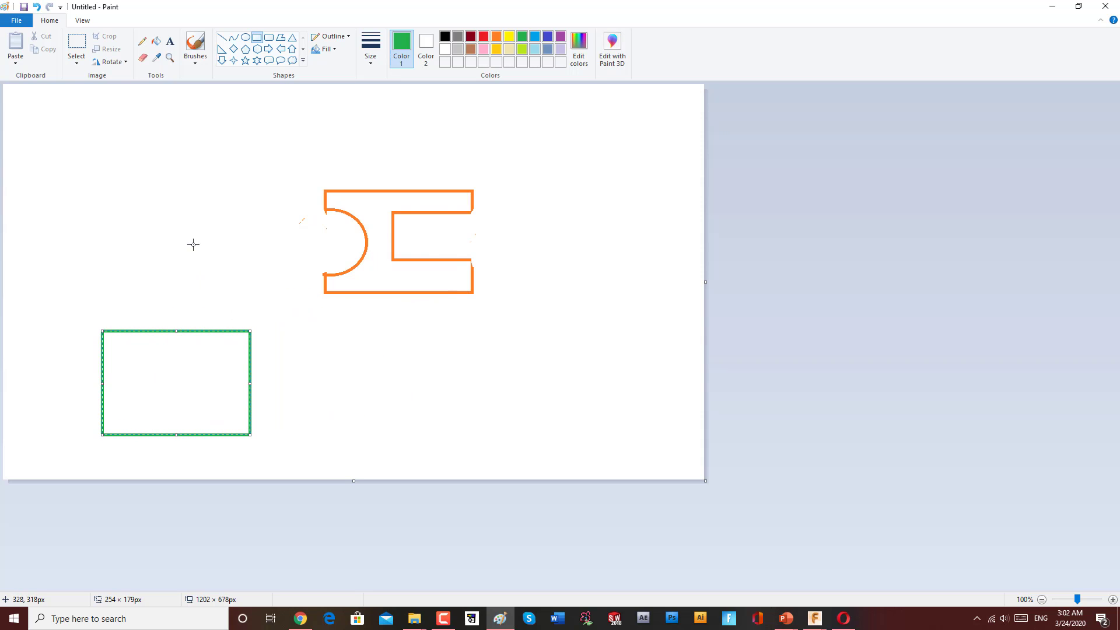
pyautogui.click(222, 38)
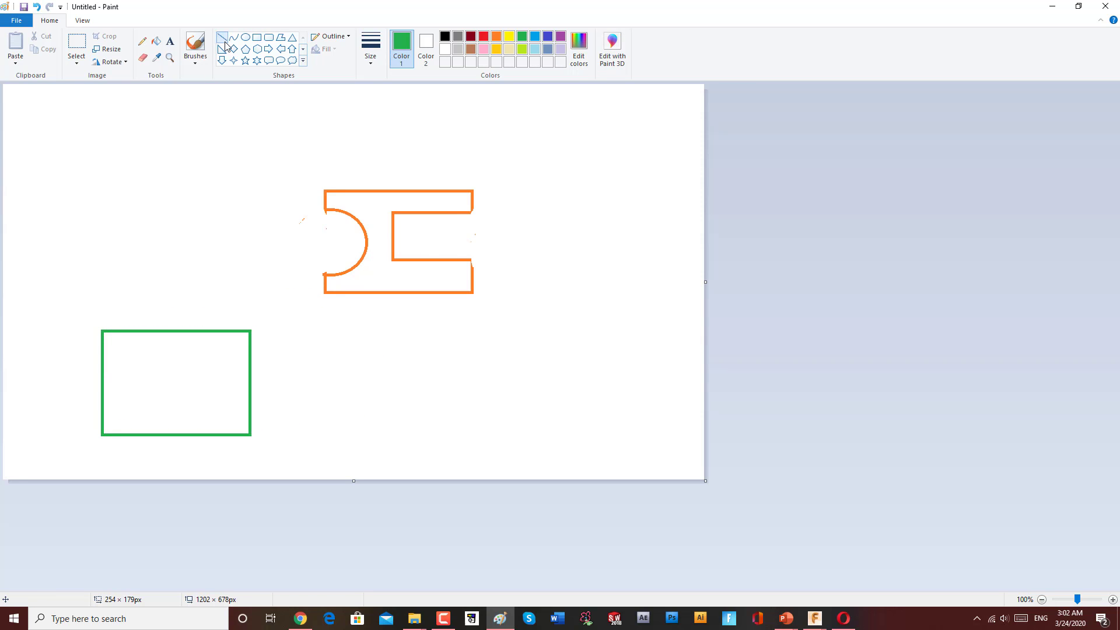
# Label the green rectangle W across the top and D on its left side
pyautogui.click(169, 41)
pyautogui.click(162, 309)
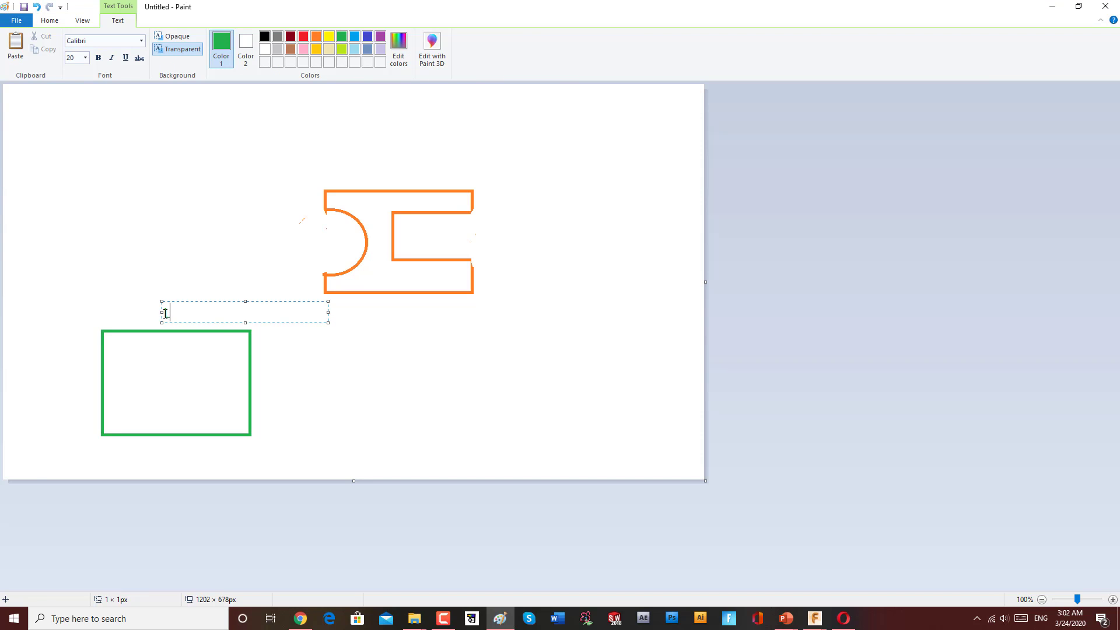
pyautogui.write('L')
pyautogui.click(79, 380)
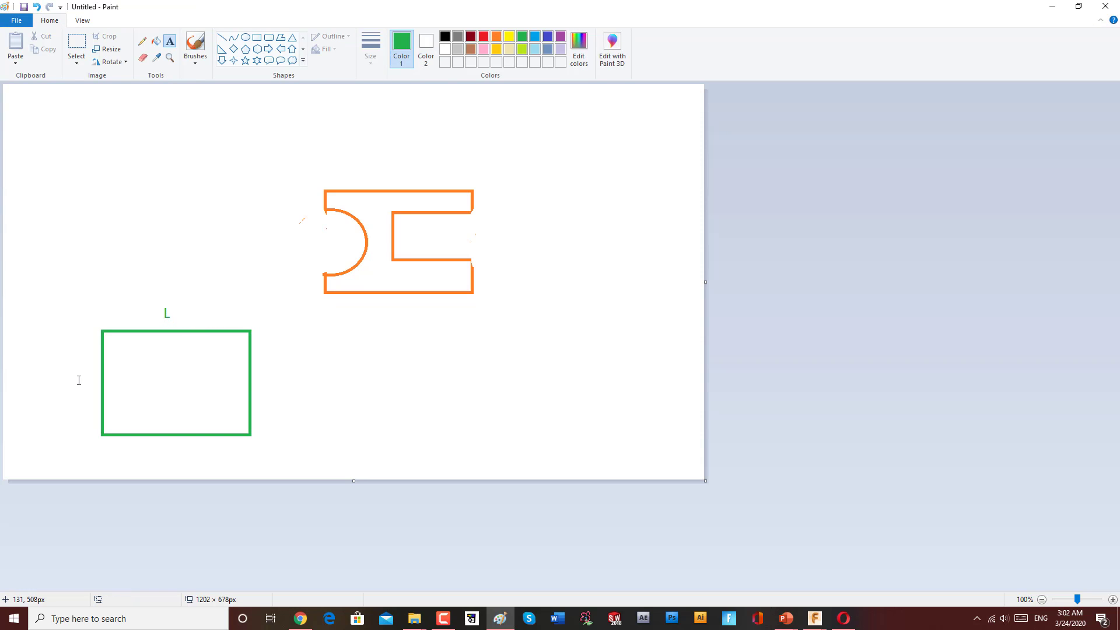
pyautogui.click(79, 383)
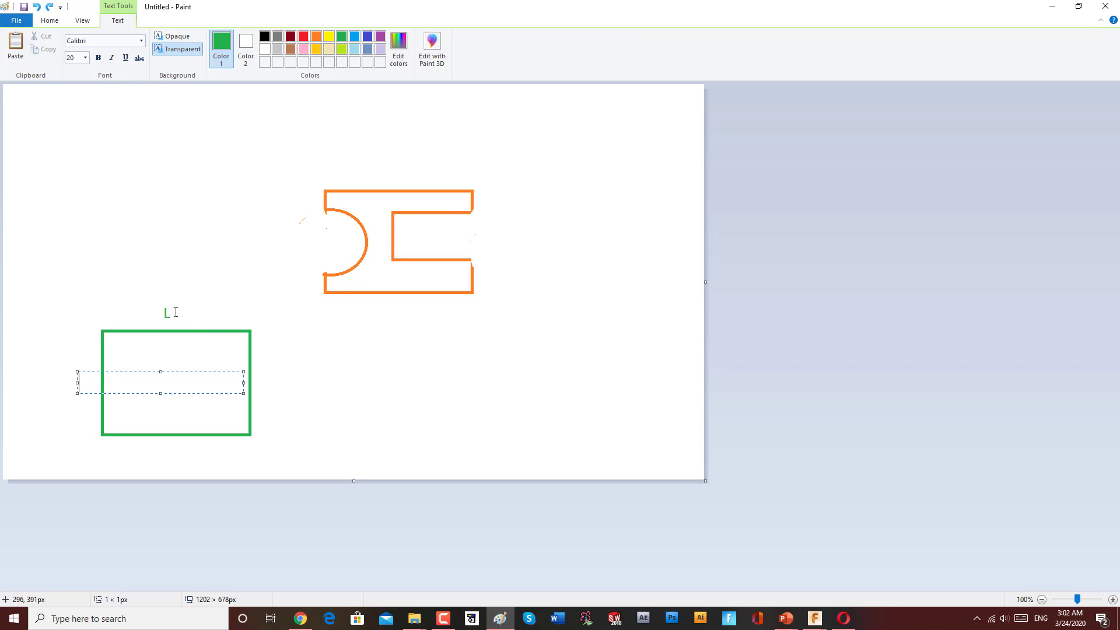
pyautogui.click(198, 301)
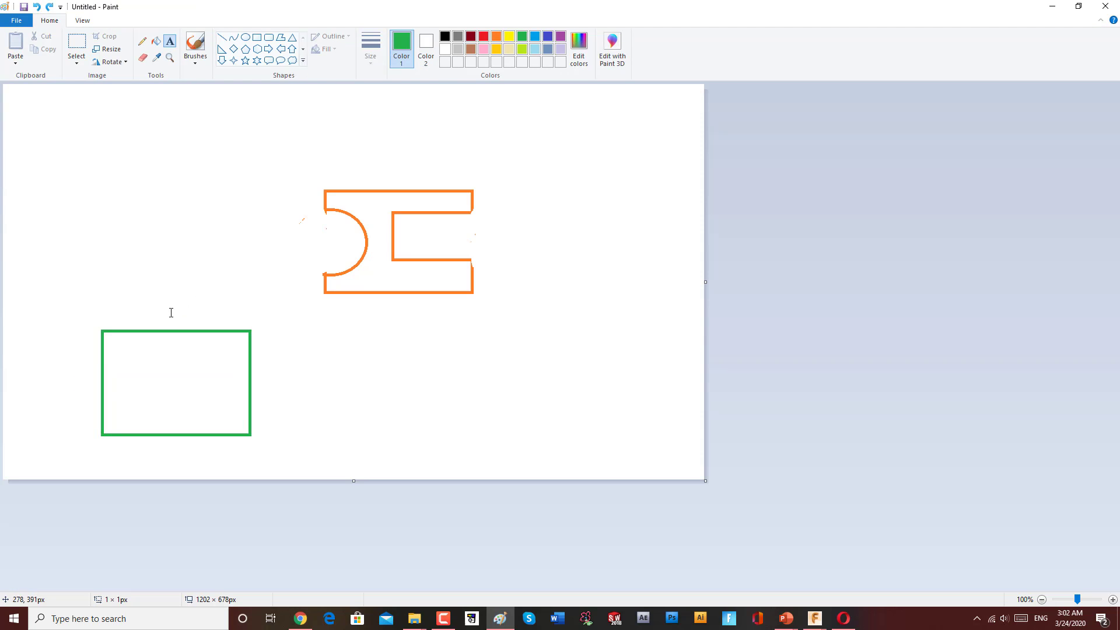
pyautogui.click(171, 312)
pyautogui.write('W')
pyautogui.click(73, 385)
pyautogui.click(74, 384)
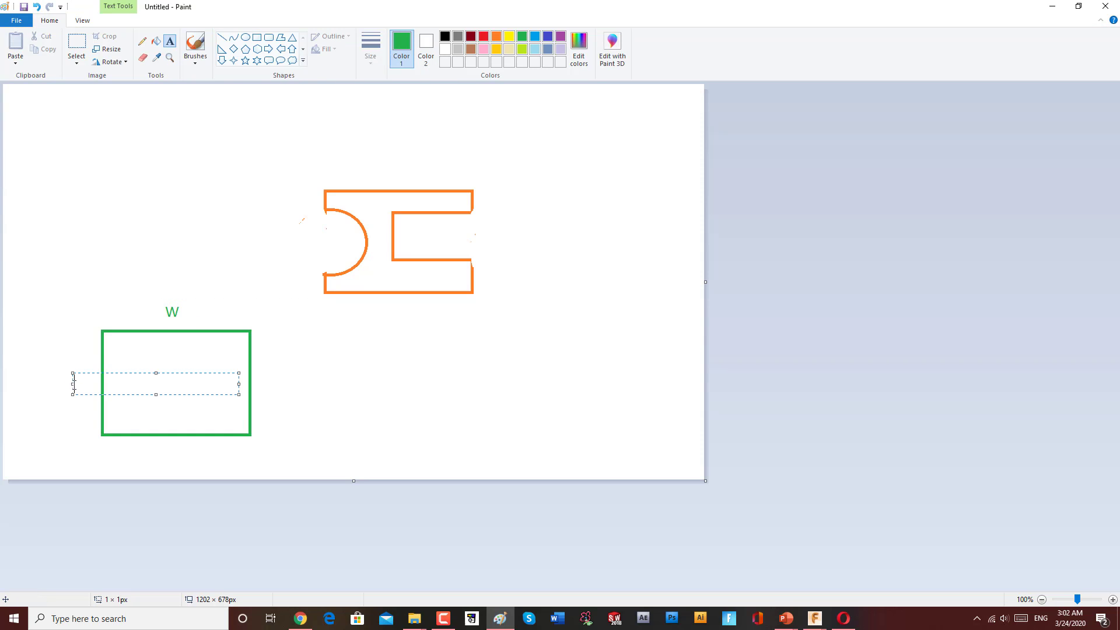
pyautogui.write('D')
pyautogui.click(76, 341)
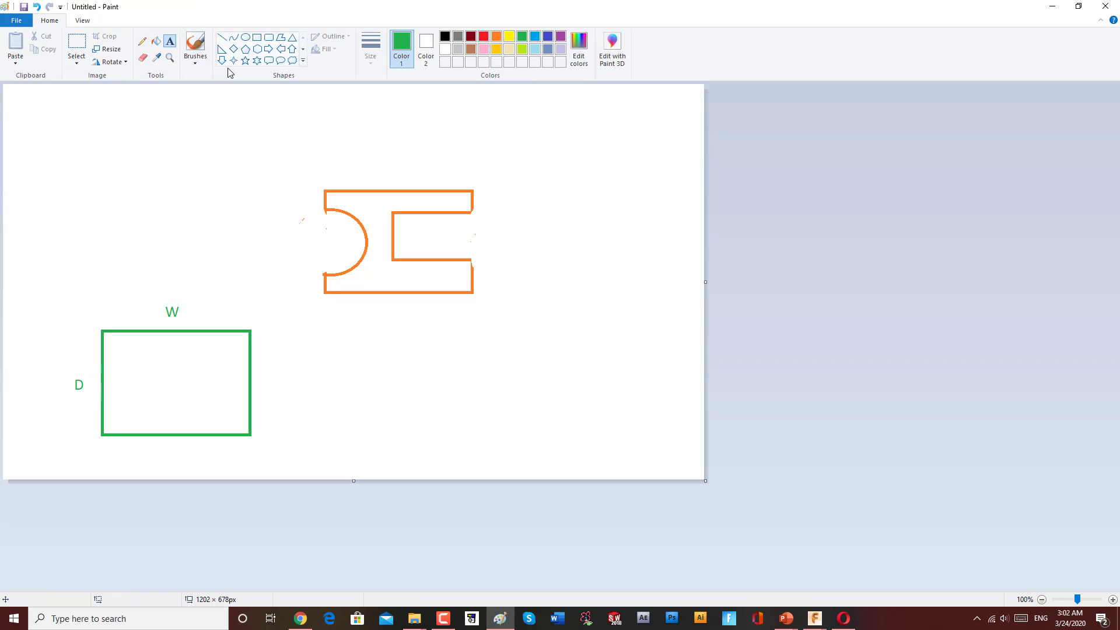
# Draw depth edges from the rectangle's corners to turn it into a 3D block
pyautogui.click(222, 37)
pyautogui.moveTo(249, 330); pyautogui.dragTo(265, 344)
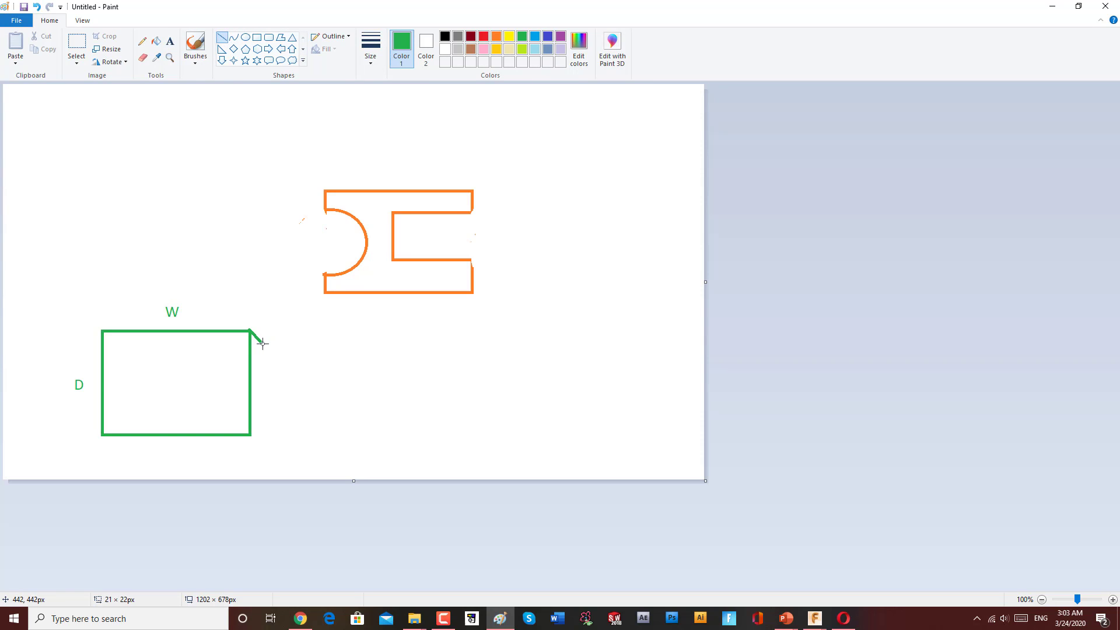
pyautogui.moveTo(250, 435); pyautogui.dragTo(265, 447)
pyautogui.moveTo(267, 346); pyautogui.dragTo(268, 452)
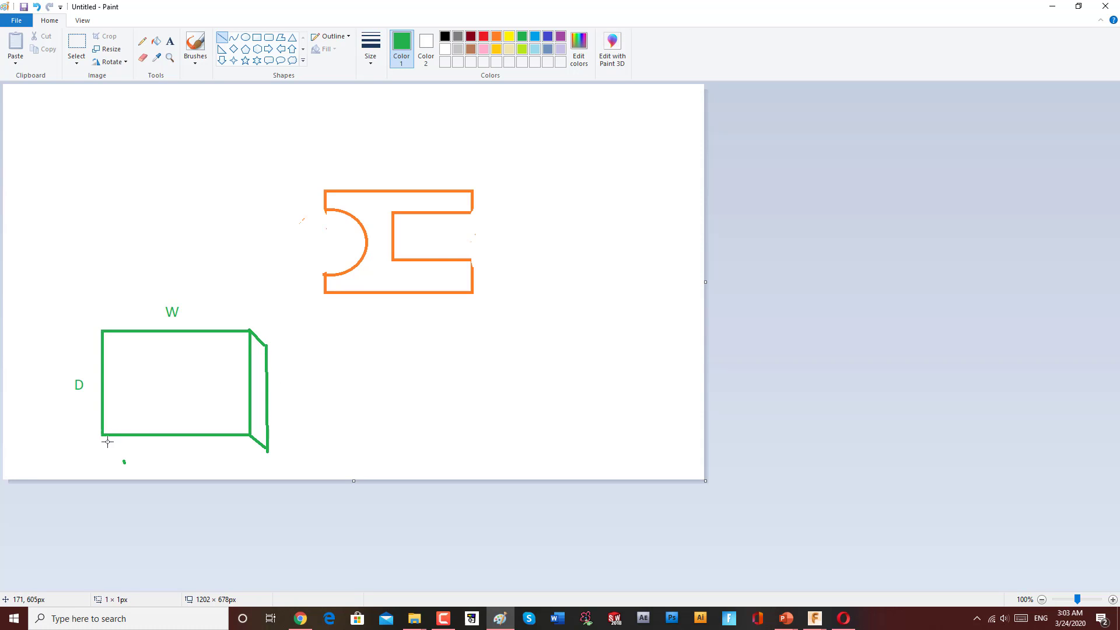
pyautogui.moveTo(103, 436)
pyautogui.mouseDown()
pyautogui.moveTo(119, 449)
pyautogui.moveTo(267, 451)
pyautogui.mouseUp()
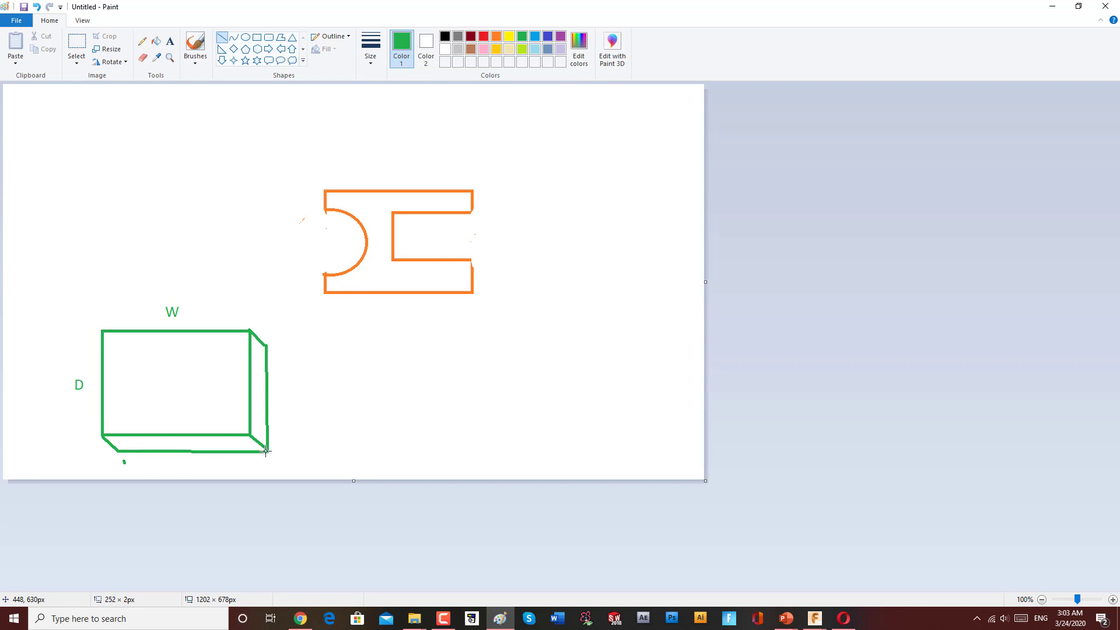
pyautogui.click(301, 397)
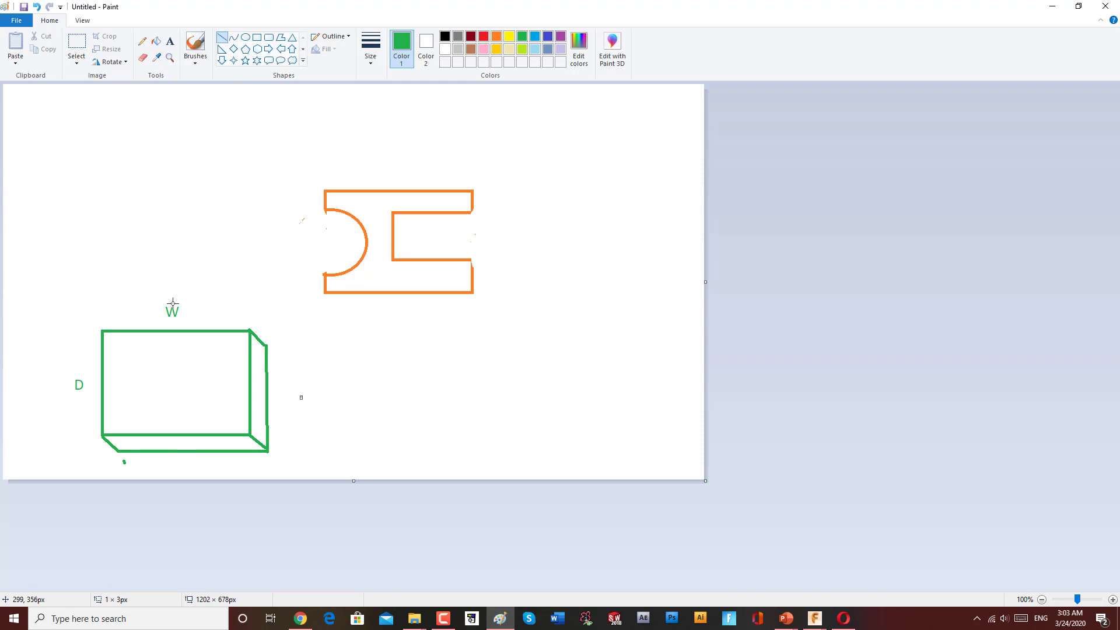
# Add an h label at the box's top-right corner
pyautogui.click(170, 43)
pyautogui.click(262, 317)
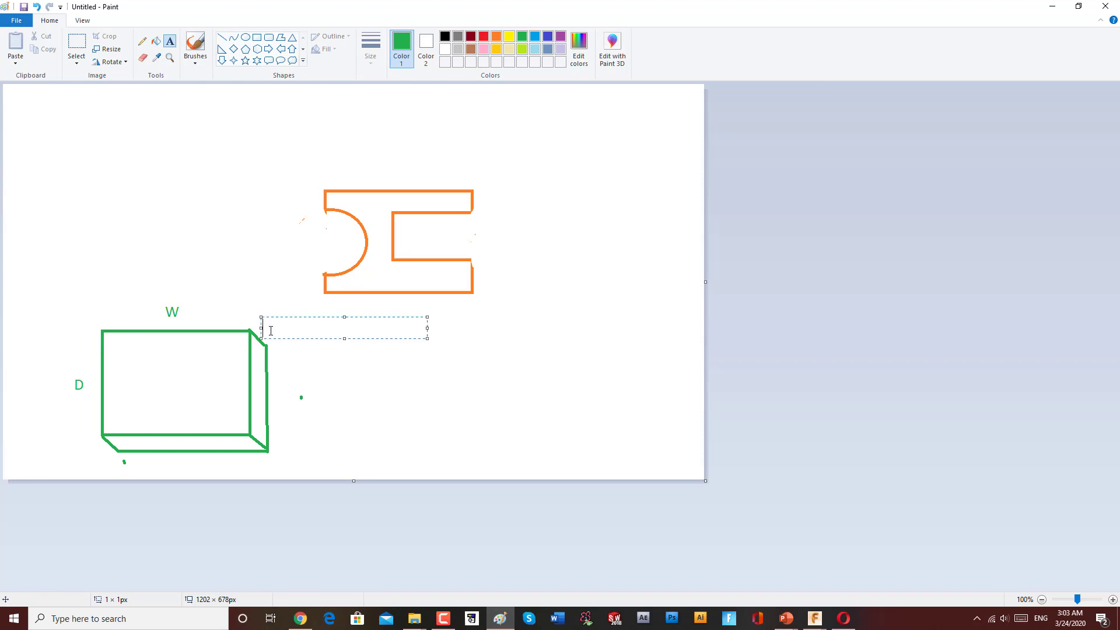
pyautogui.write('h')
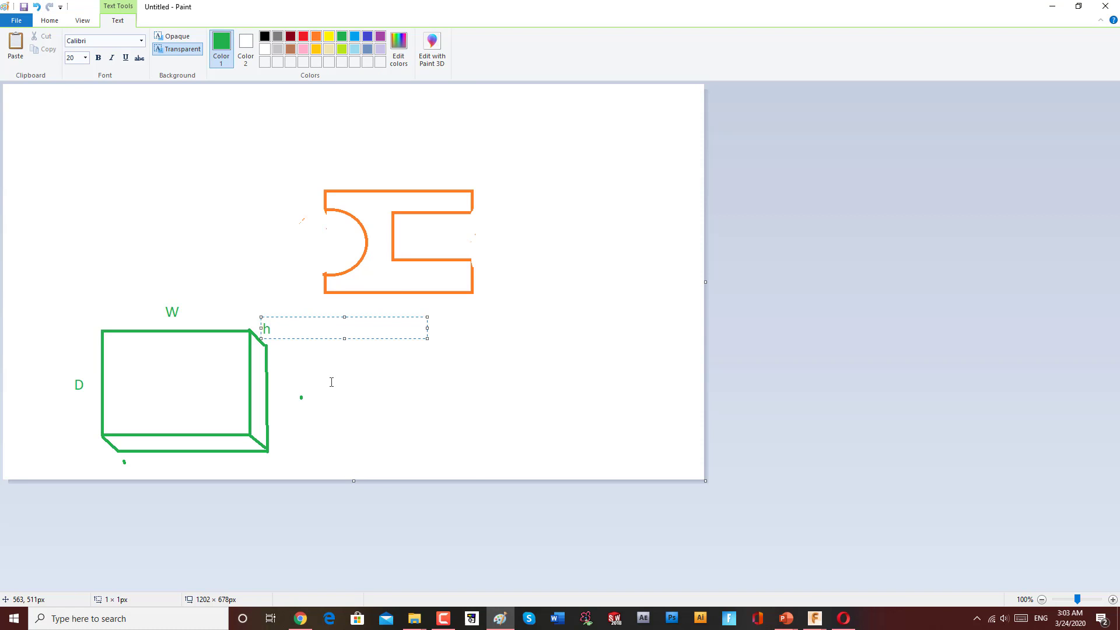
pyautogui.click(450, 532)
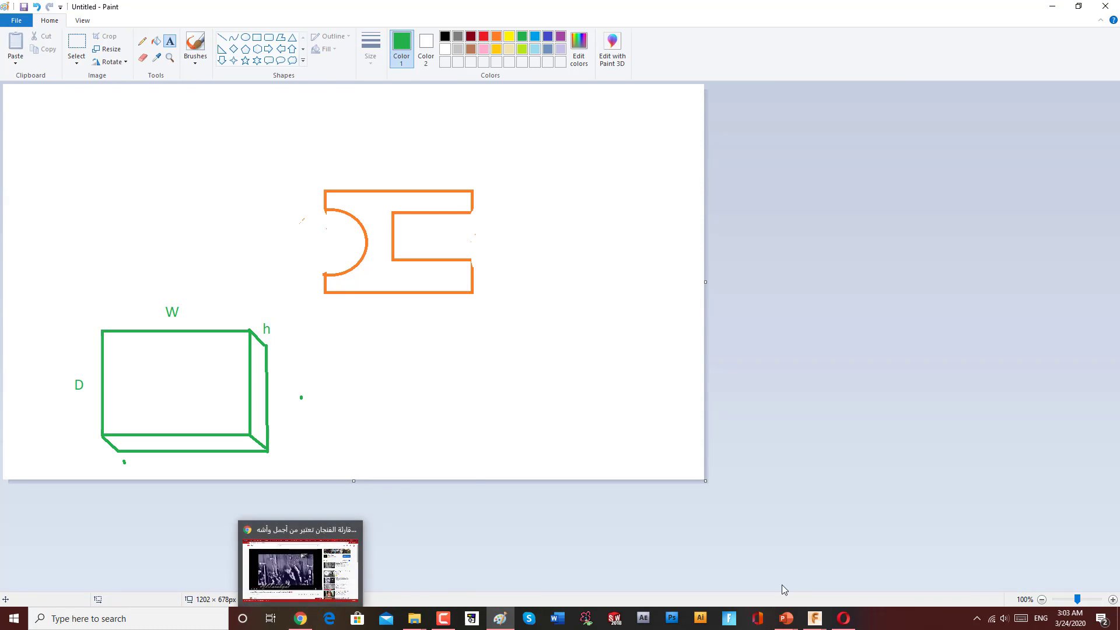
# Glance at the open FeatureCAM windows and return to the Paint drawing
pyautogui.click(815, 612)
pyautogui.moveTo(858, 572)
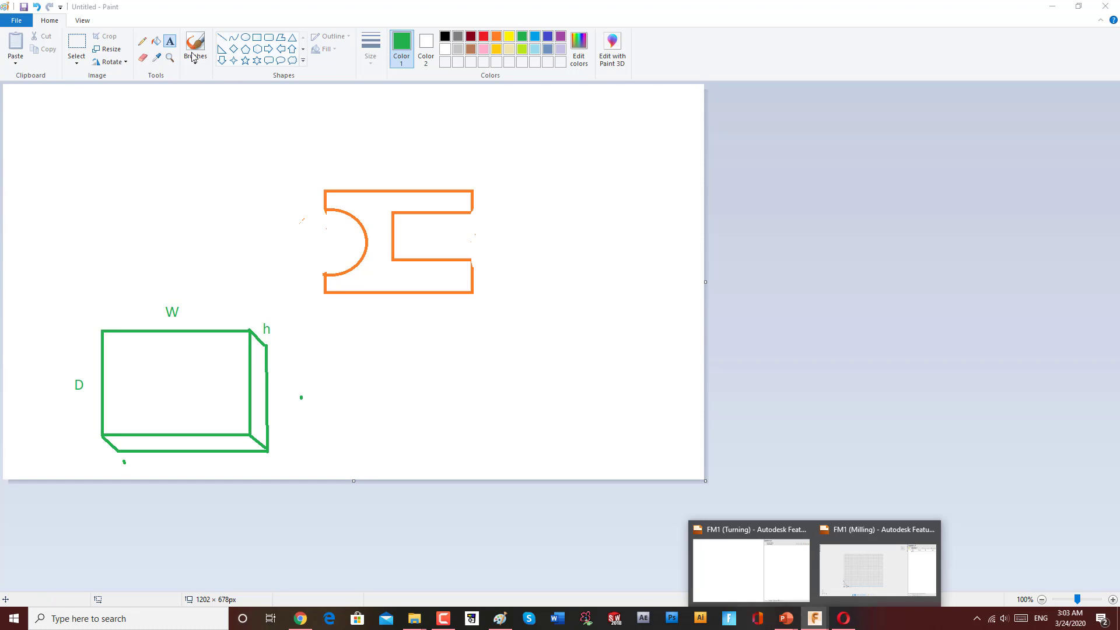
pyautogui.click(77, 319)
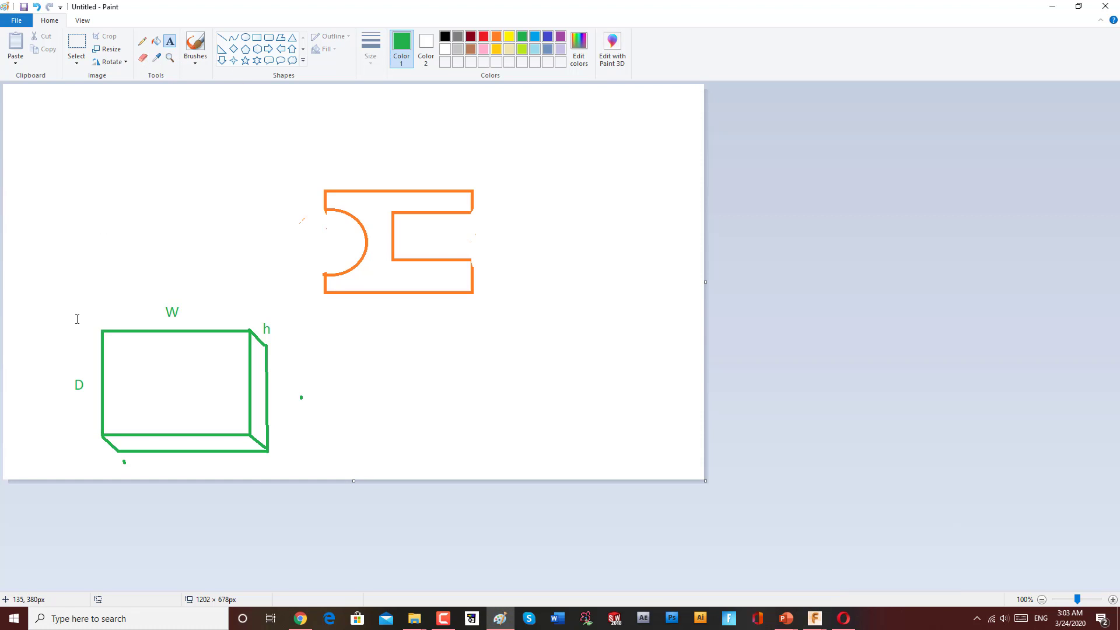
# Erase the D label and put L on the box's left side
pyautogui.click(142, 57)
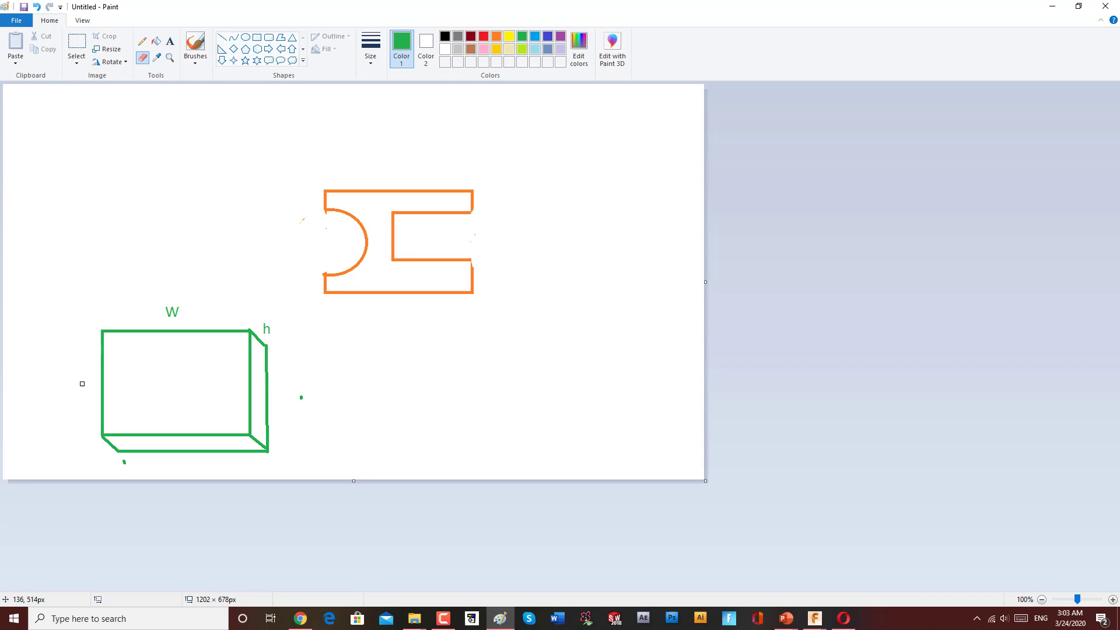
pyautogui.click(170, 42)
pyautogui.click(78, 390)
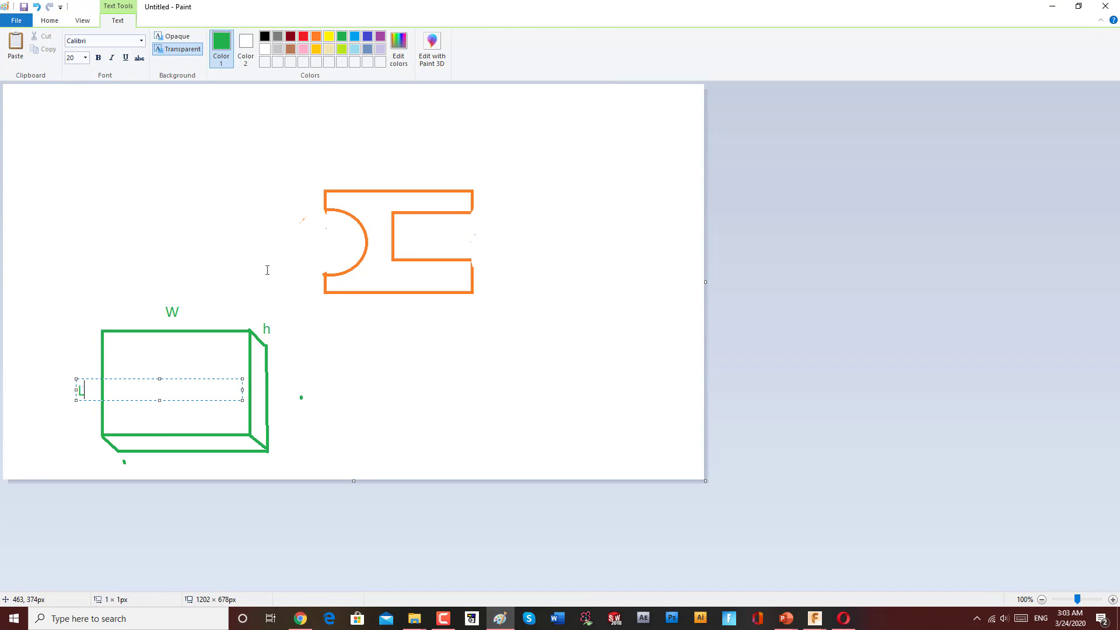
pyautogui.click(226, 102)
# Erase the h label and put T at the box's top-right corner
pyautogui.click(144, 58)
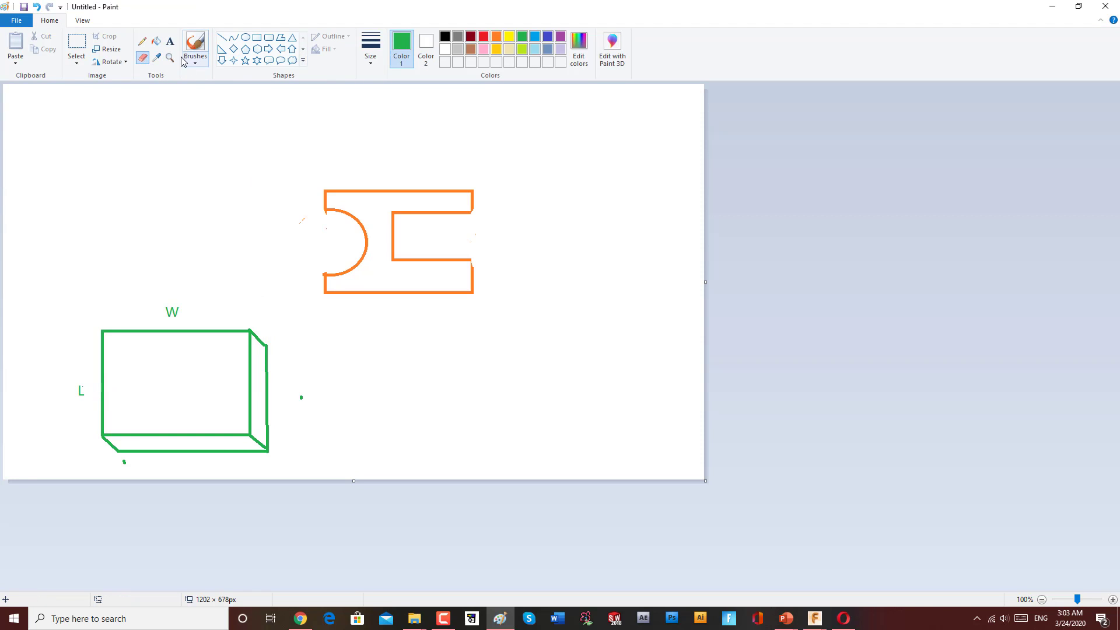
pyautogui.click(170, 41)
pyautogui.click(262, 316)
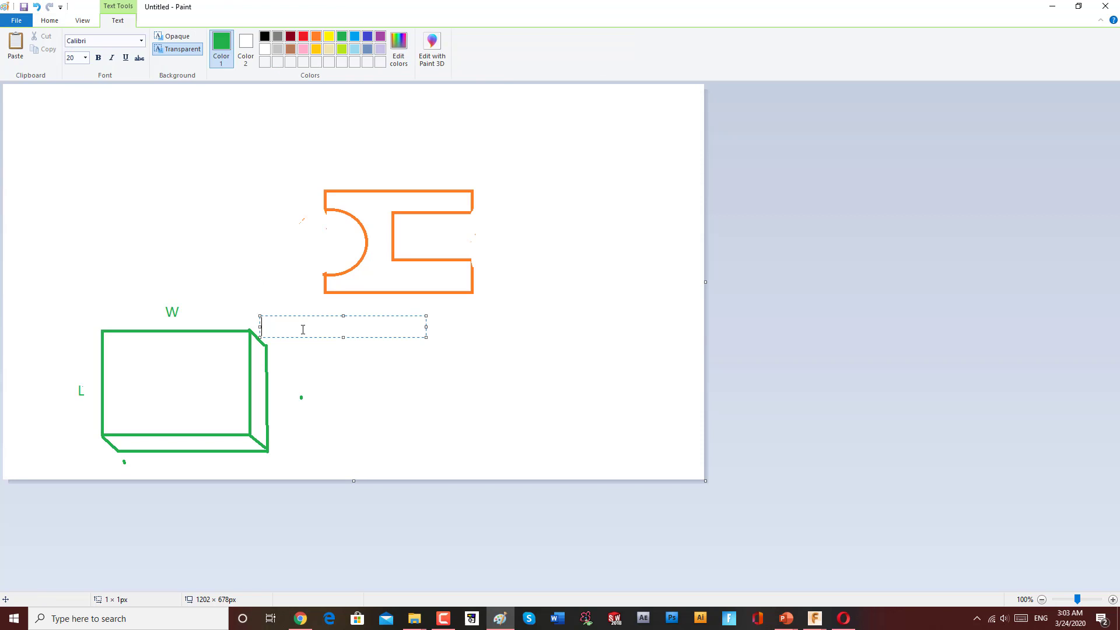
pyautogui.write('T')
pyautogui.click(277, 354)
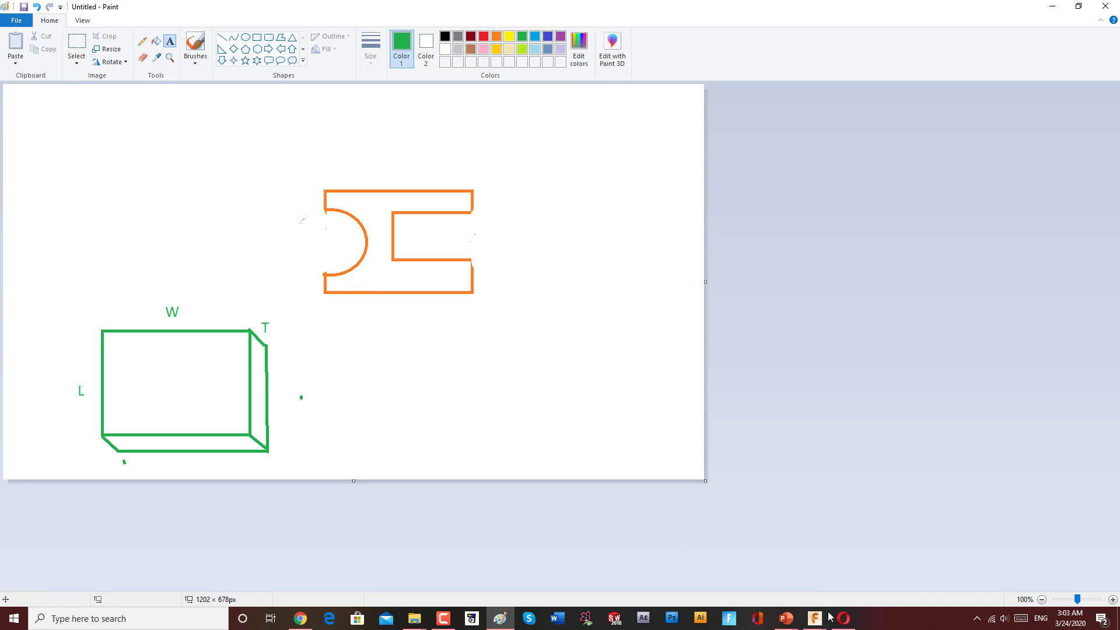
# Bring FeatureCAM forward and keep Block as the stock shape
pyautogui.moveTo(805, 620)
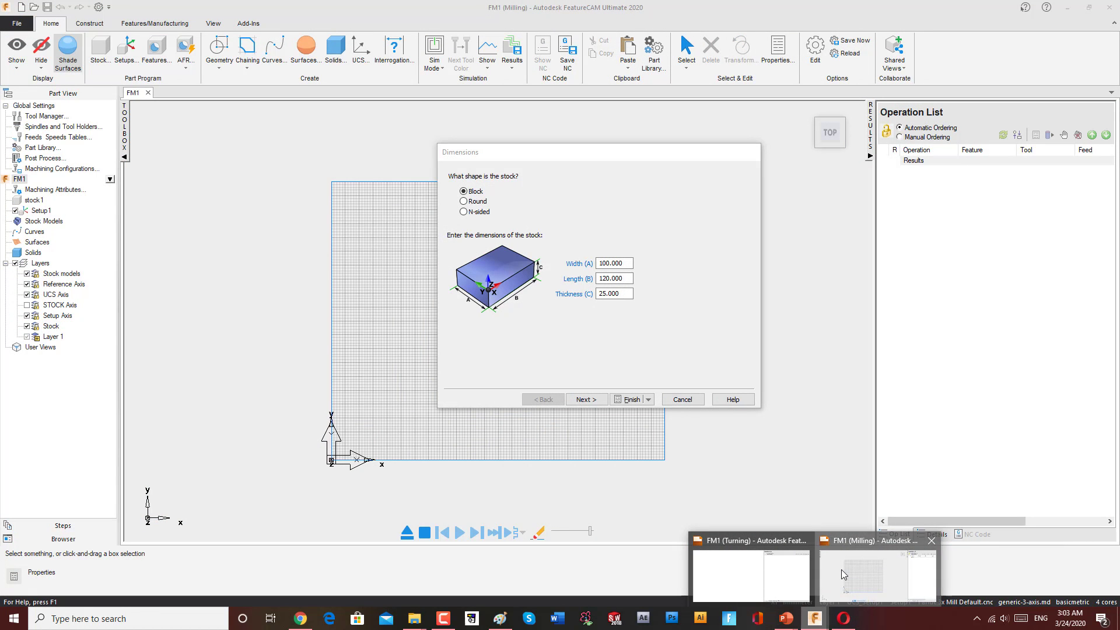
pyautogui.click(841, 569)
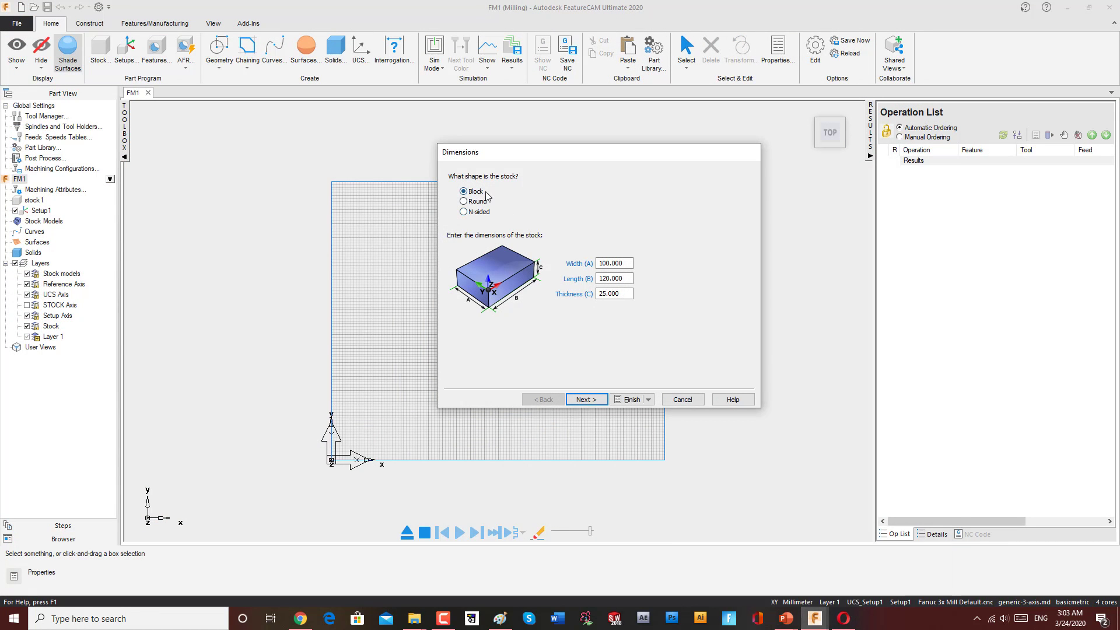
pyautogui.click(464, 202)
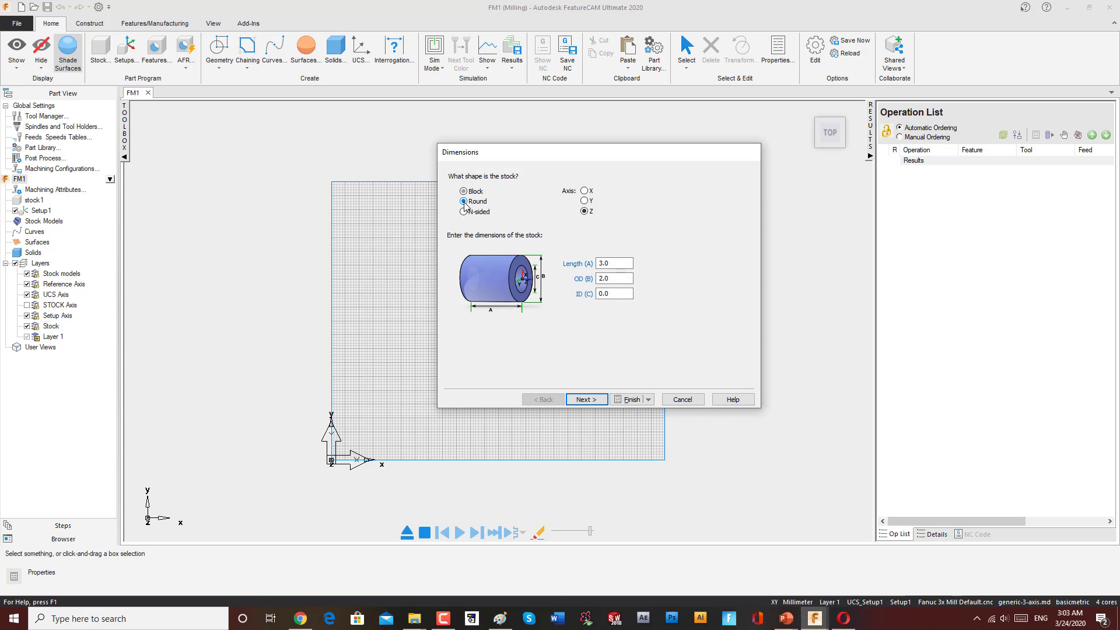
pyautogui.click(463, 212)
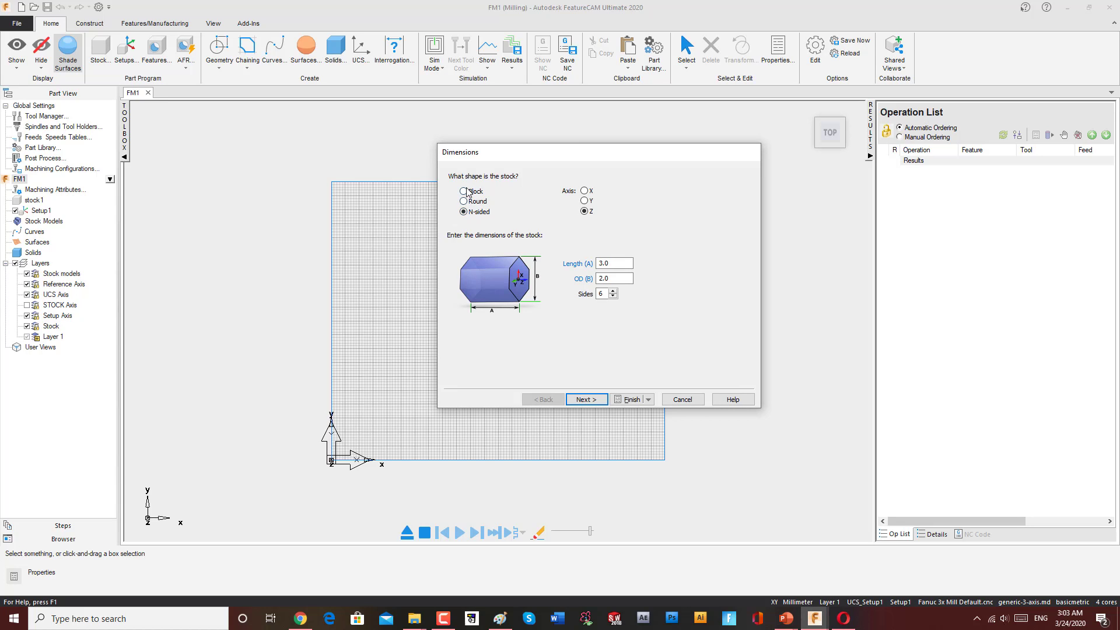
pyautogui.click(464, 191)
# Rotate the view in trackball mode to see the stock in 3-D
pyautogui.click(579, 263)
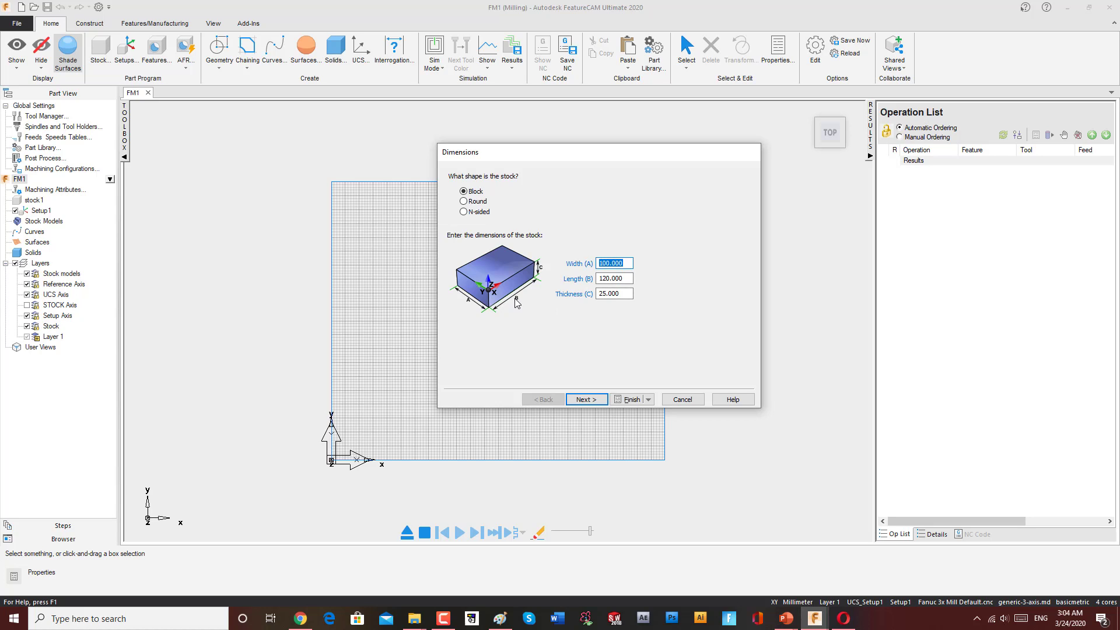
pyautogui.click(805, 120)
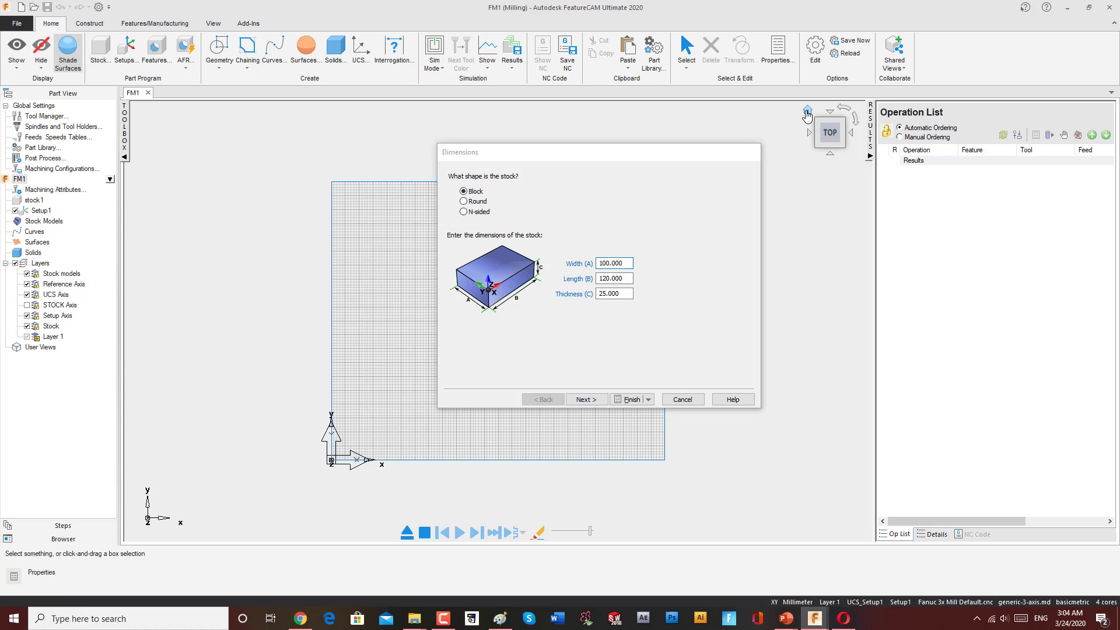
pyautogui.click(826, 130)
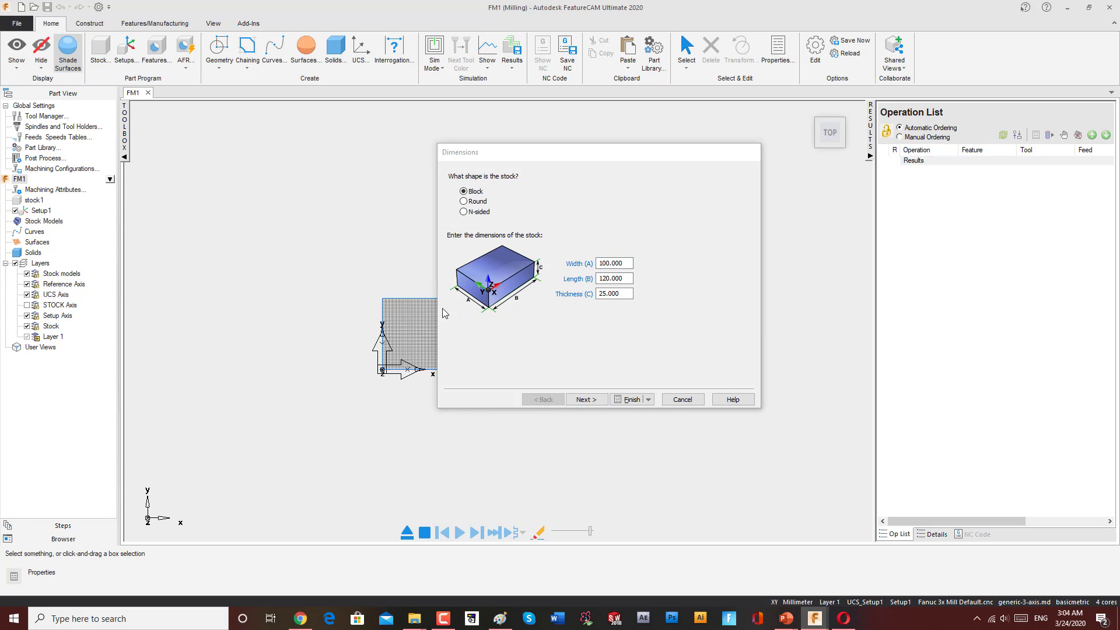
pyautogui.rightClick(371, 262)
pyautogui.click(396, 282)
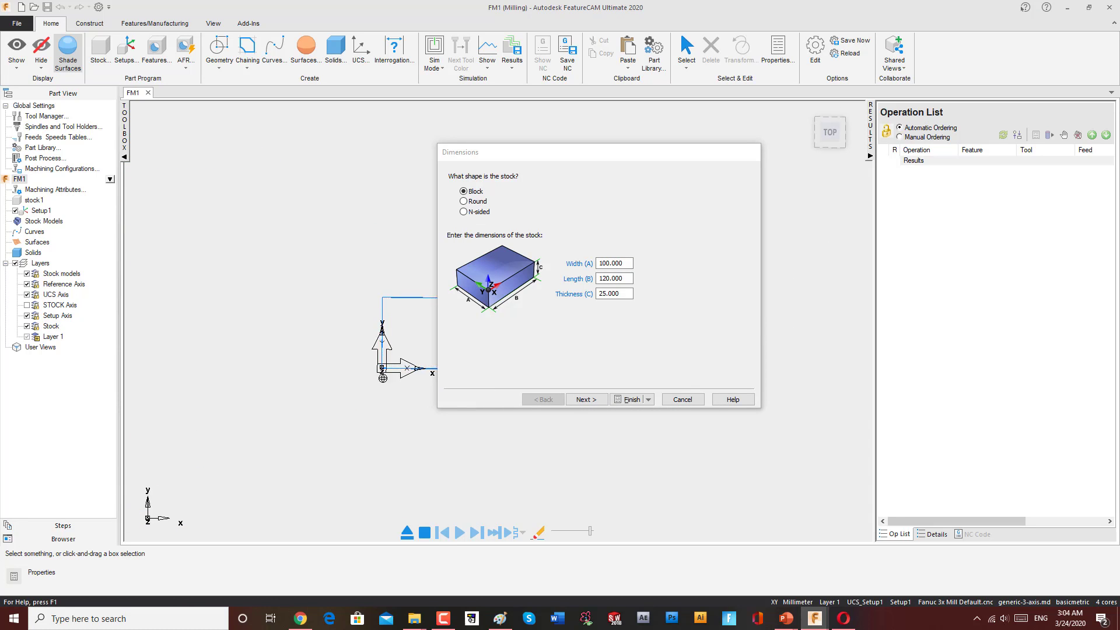
pyautogui.moveTo(396, 285); pyautogui.dragTo(337, 340)
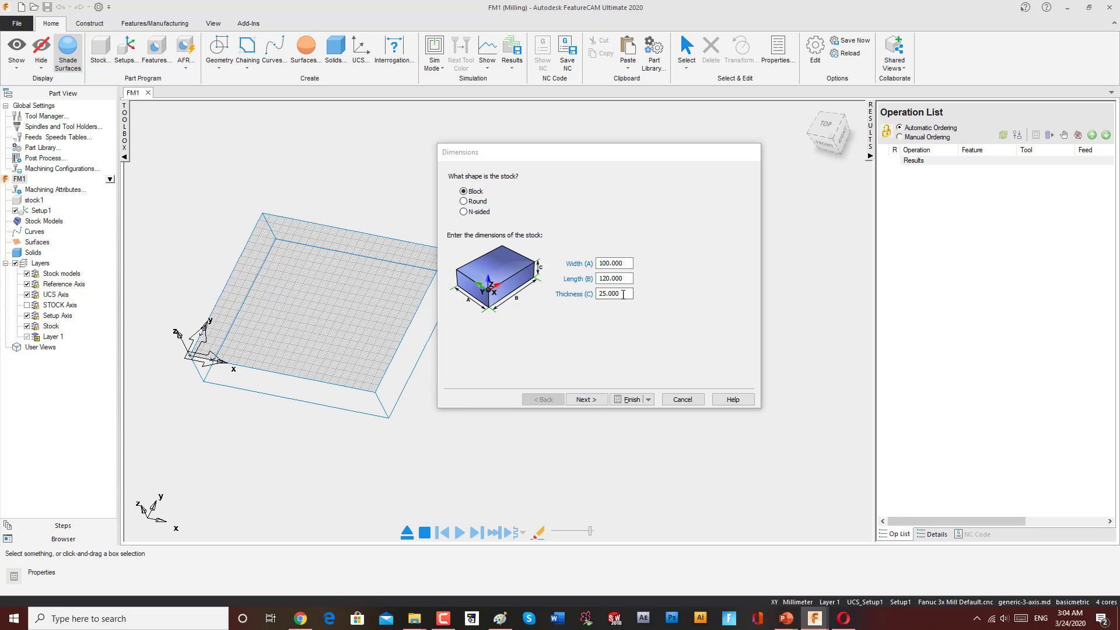
# Set the stock length to 200 and move the dialog off the stock
pyautogui.click(578, 281)
pyautogui.write('200')
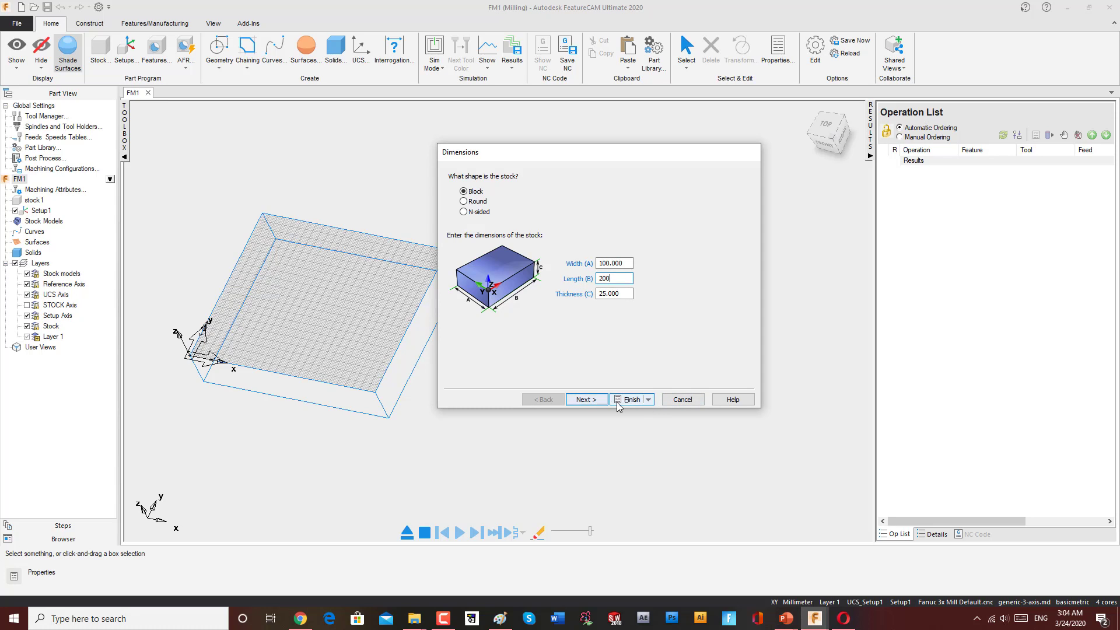
pyautogui.click(586, 400)
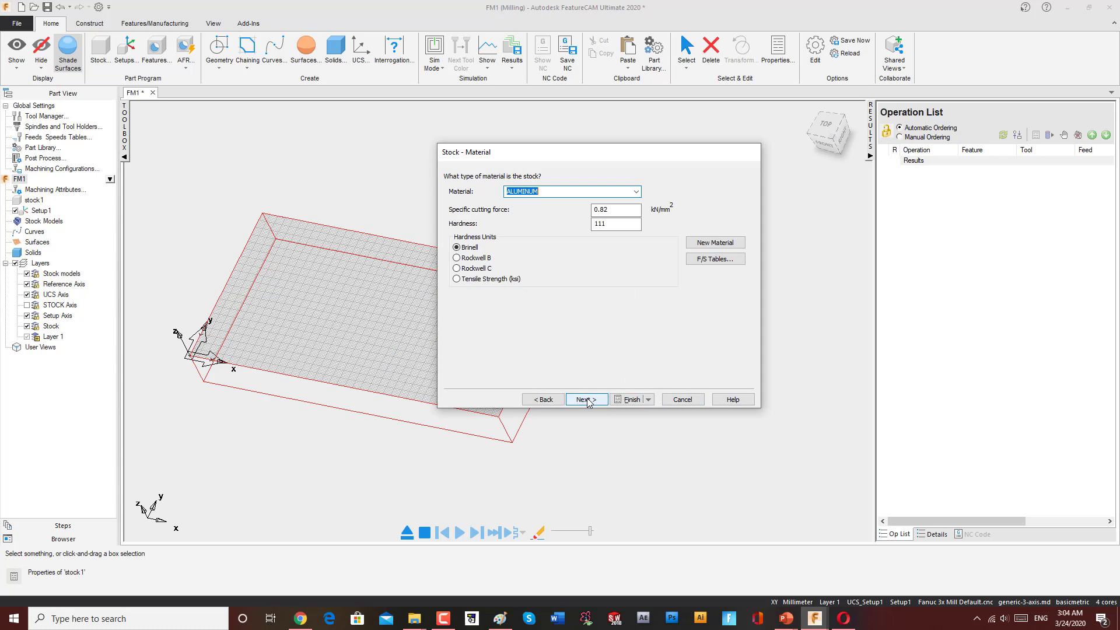
pyautogui.click(543, 399)
pyautogui.moveTo(582, 165); pyautogui.dragTo(703, 124)
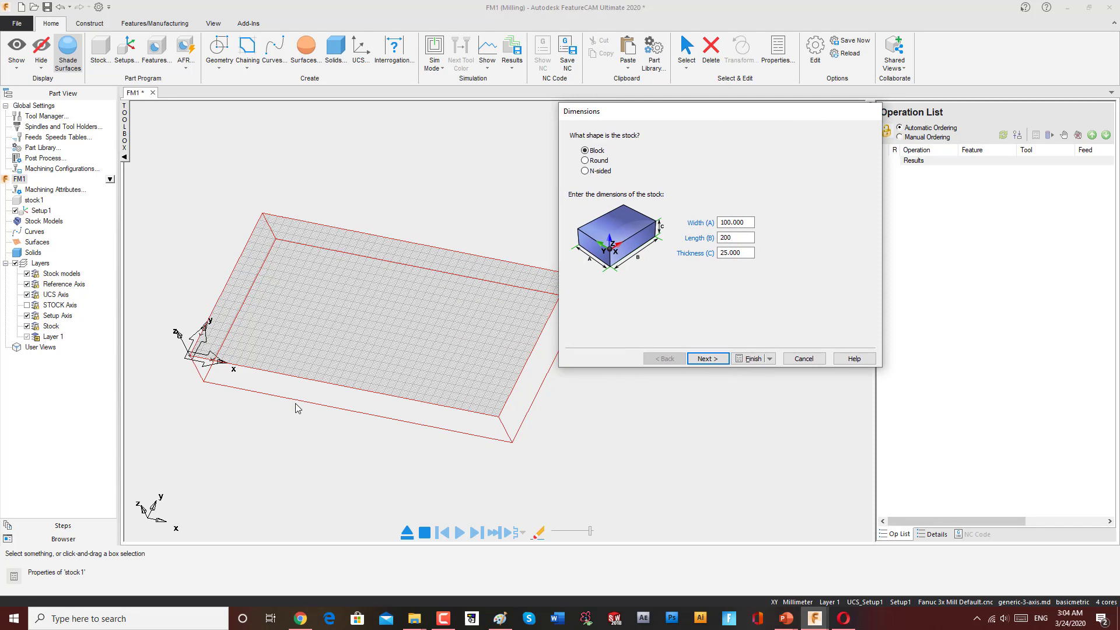
pyautogui.moveTo(371, 420); pyautogui.dragTo(479, 457, button='middle')
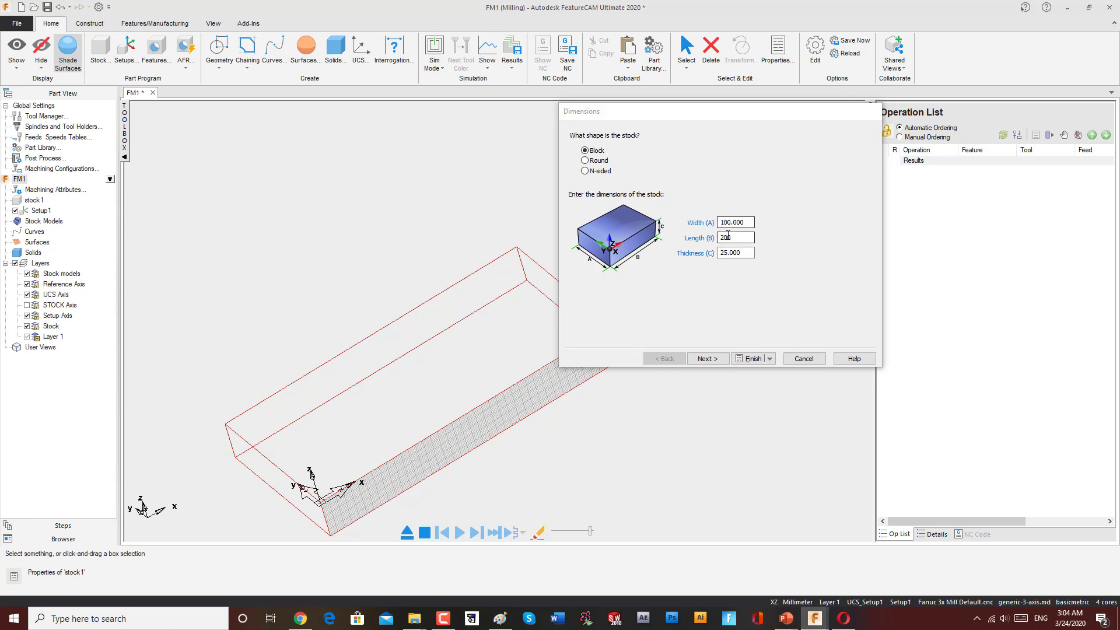
# Confirm width 100, length 200 and thickness 40, then move to material
pyautogui.click(730, 238)
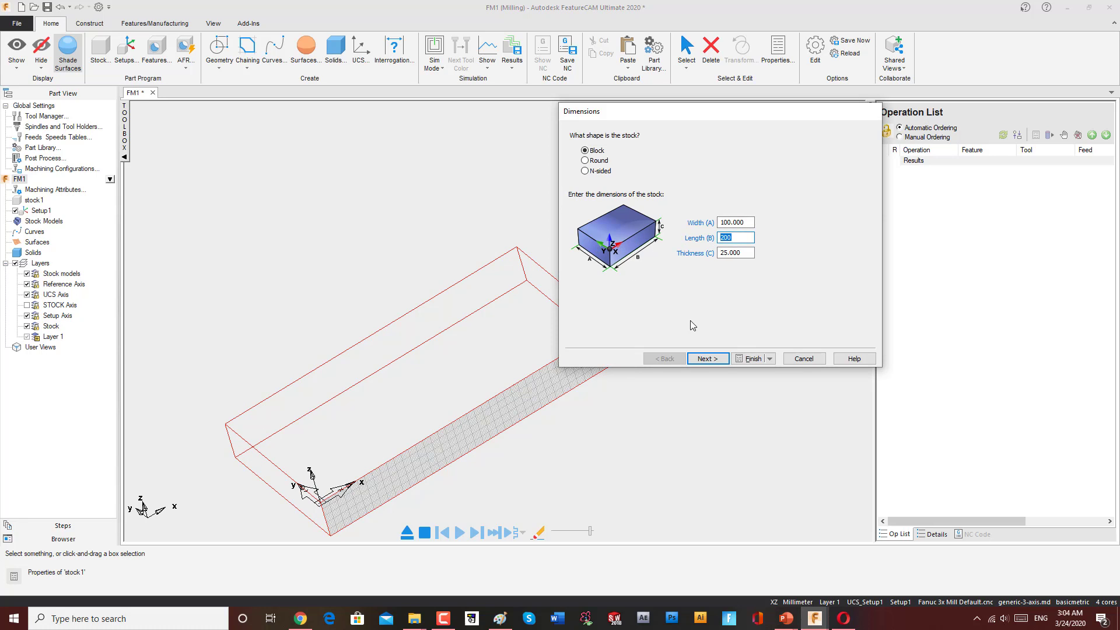
pyautogui.click(718, 222)
pyautogui.click(745, 252)
pyautogui.click(708, 358)
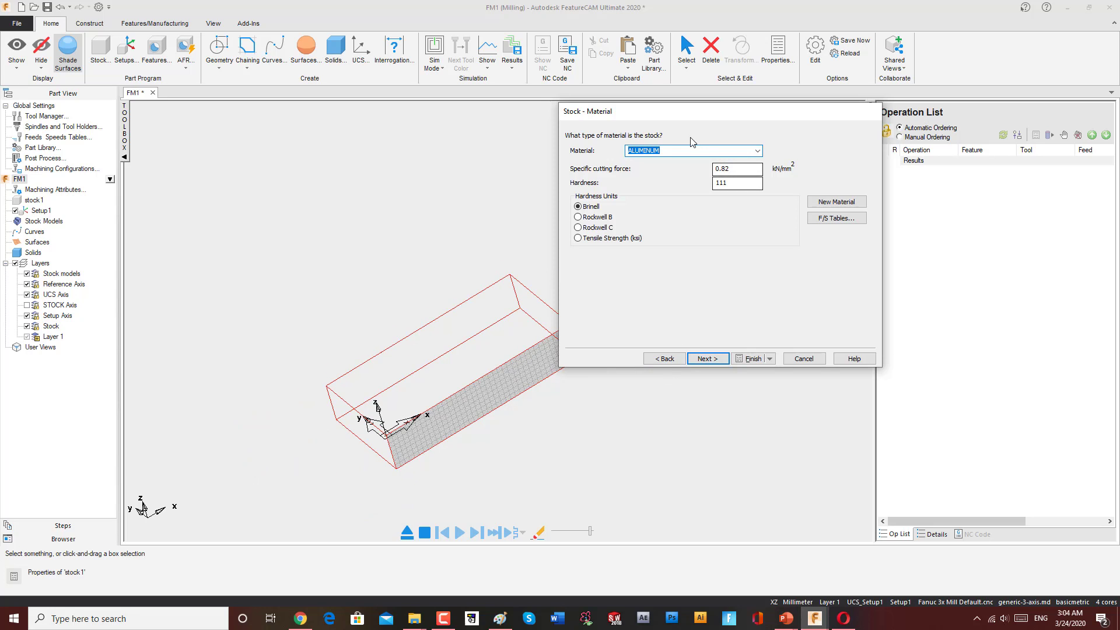
# Keep ALUMINUM as material, finish the stock wizard and return to isometric view
pyautogui.click(756, 152)
pyautogui.click(725, 296)
pyautogui.click(707, 358)
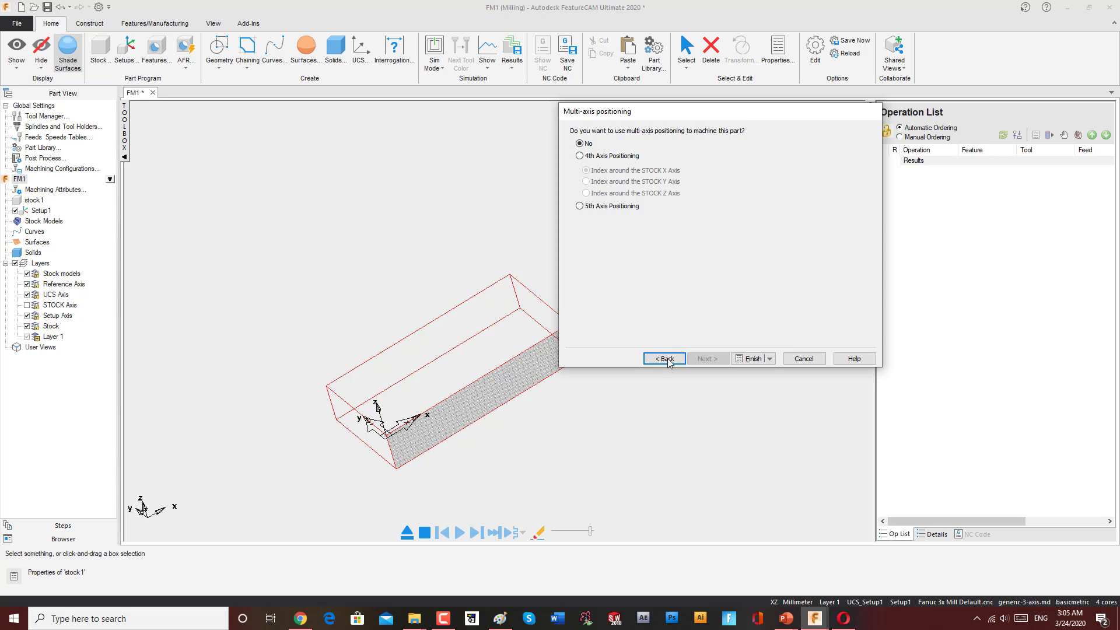
pyautogui.click(751, 358)
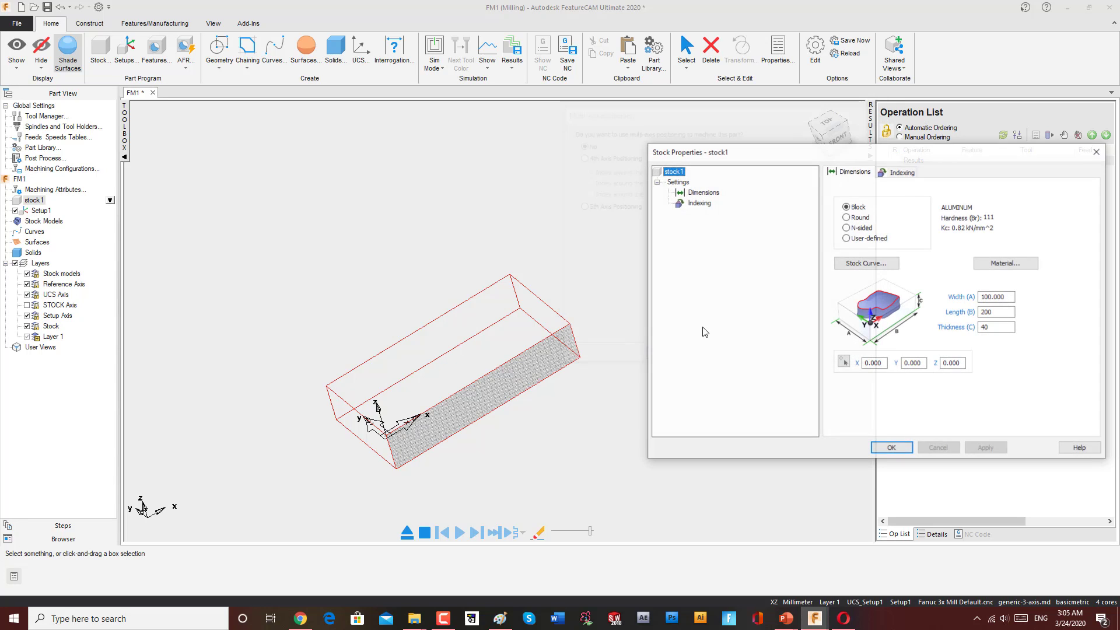
pyautogui.click(894, 446)
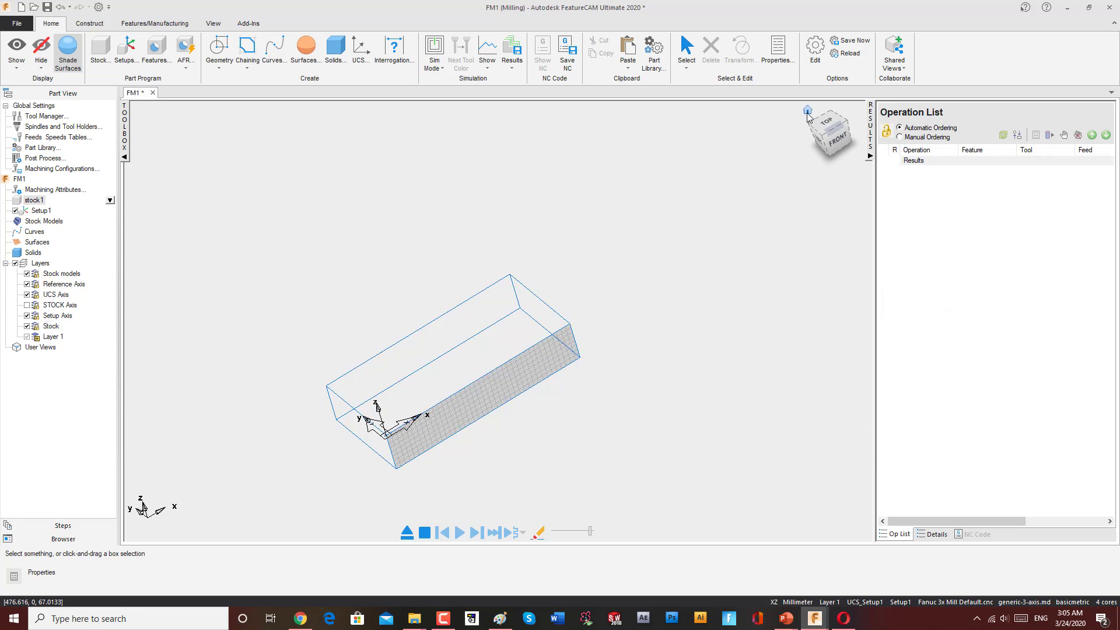
pyautogui.click(808, 111)
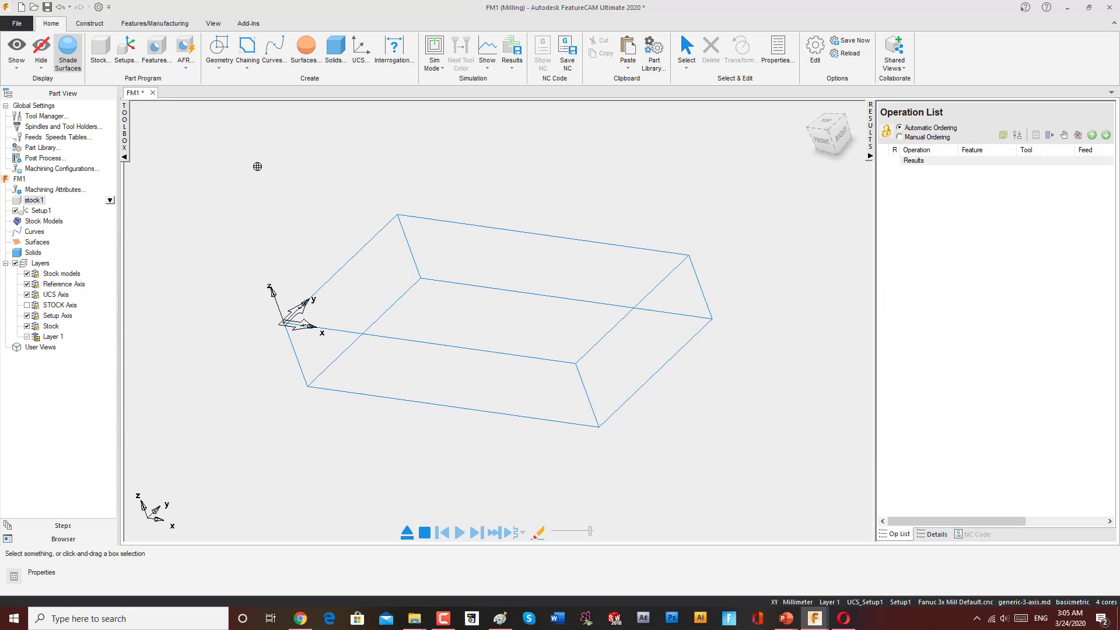
# Switch the model to the top-front-right ISO view
pyautogui.click(213, 23)
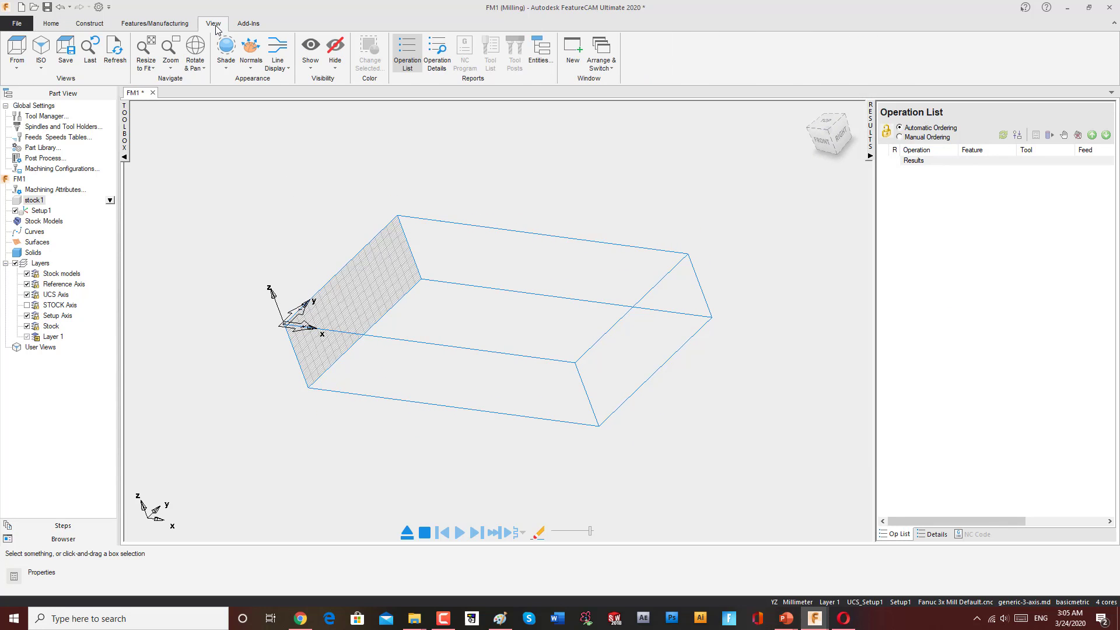
pyautogui.click(41, 69)
pyautogui.click(43, 93)
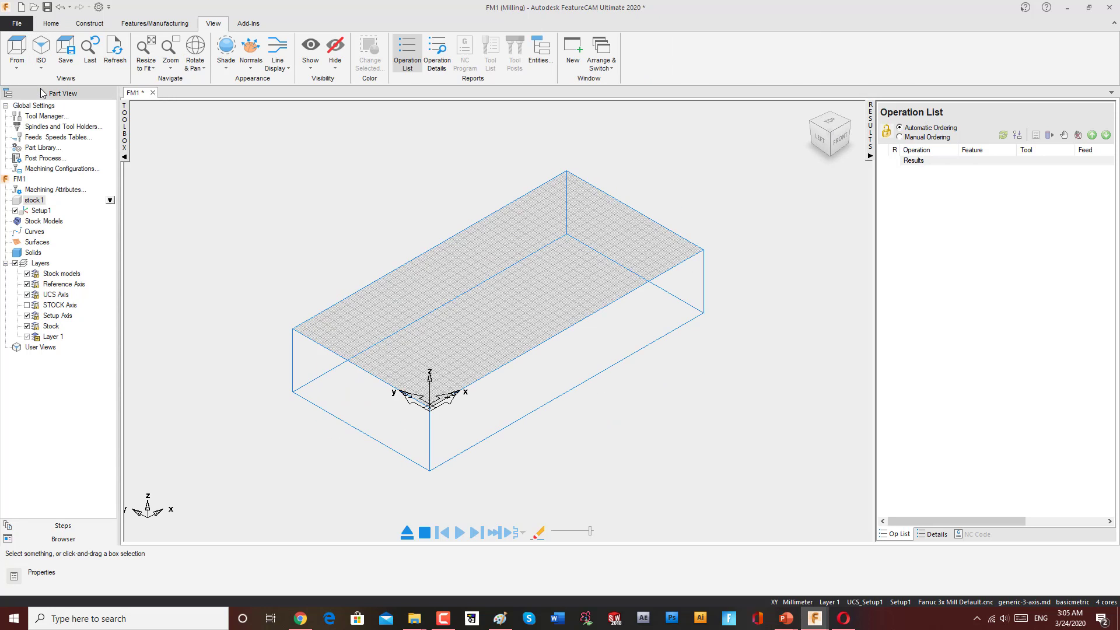
pyautogui.click(41, 67)
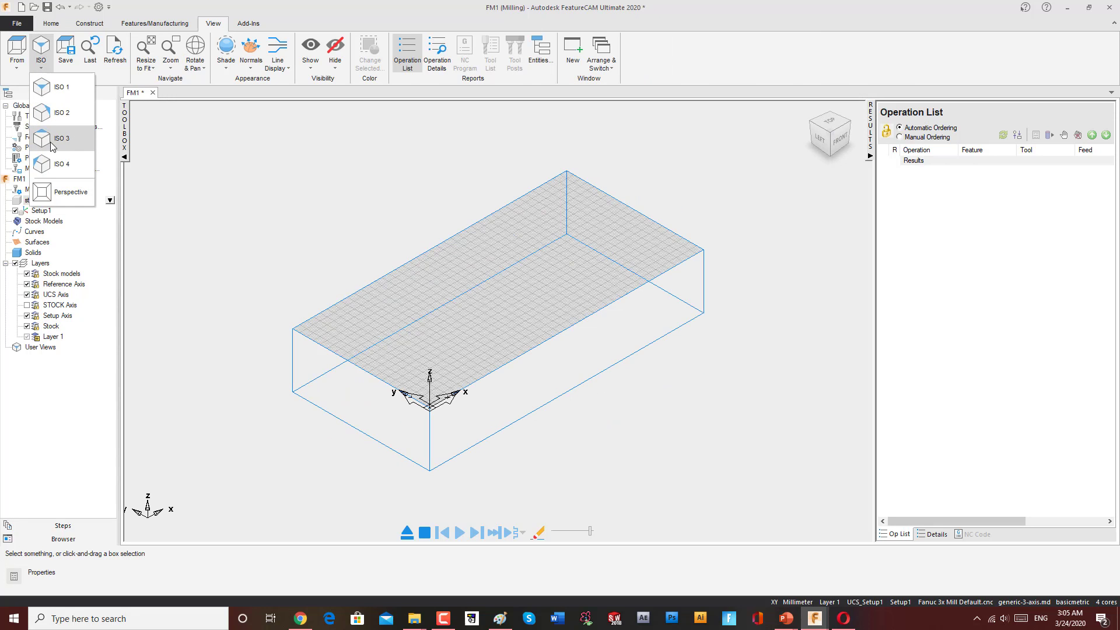
pyautogui.click(53, 114)
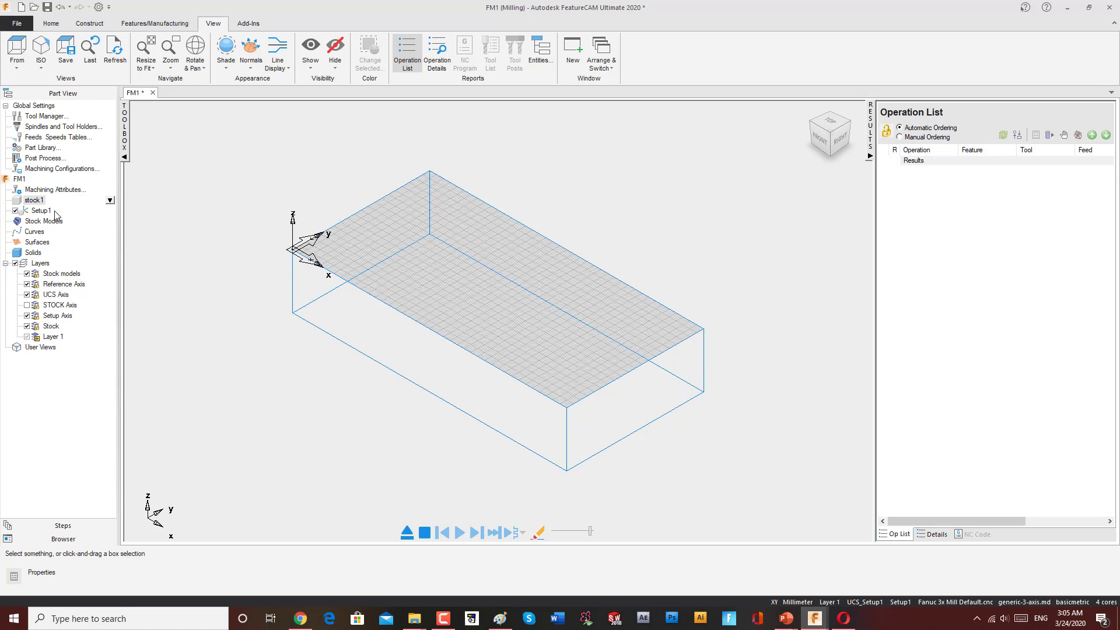
# Check the stock dimensions from the Steps panel, then start a new feature
pyautogui.click(63, 526)
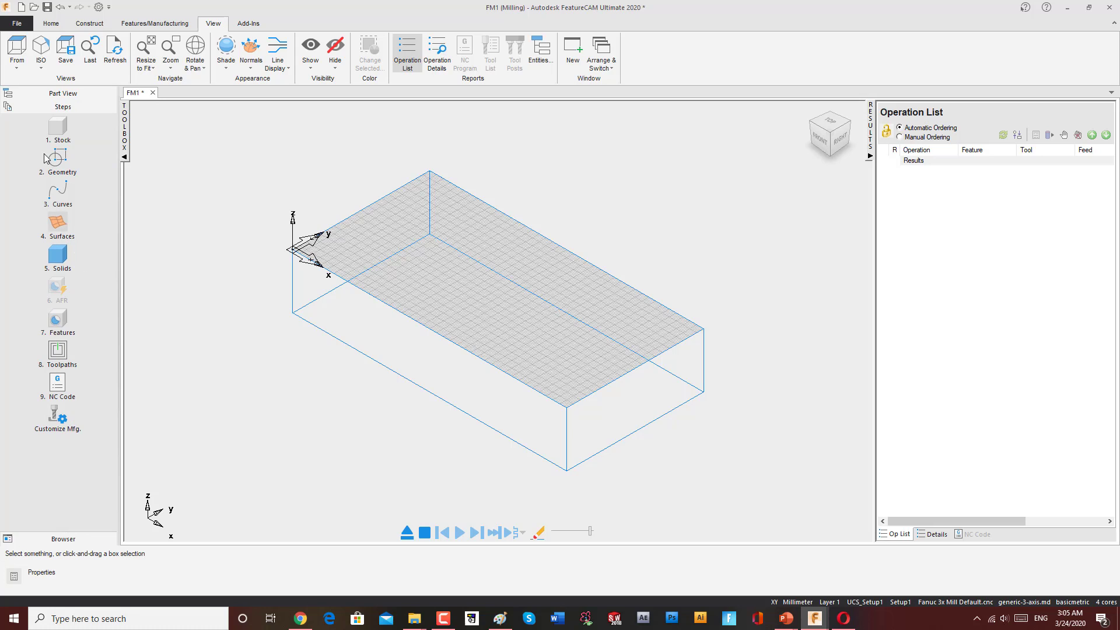
pyautogui.click(63, 126)
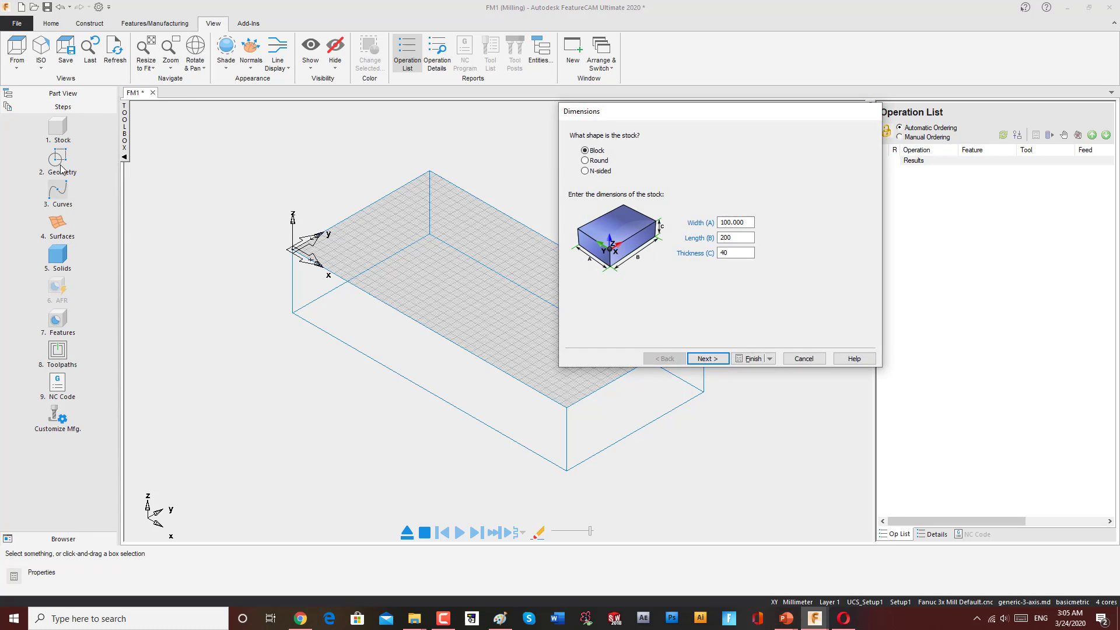
pyautogui.click(804, 360)
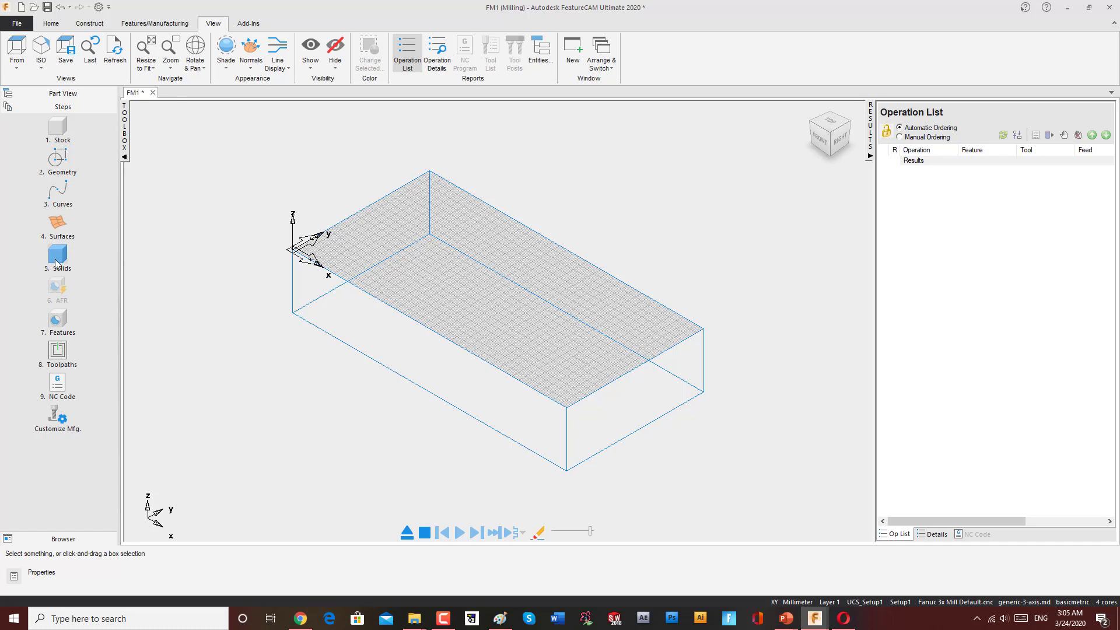
pyautogui.click(62, 327)
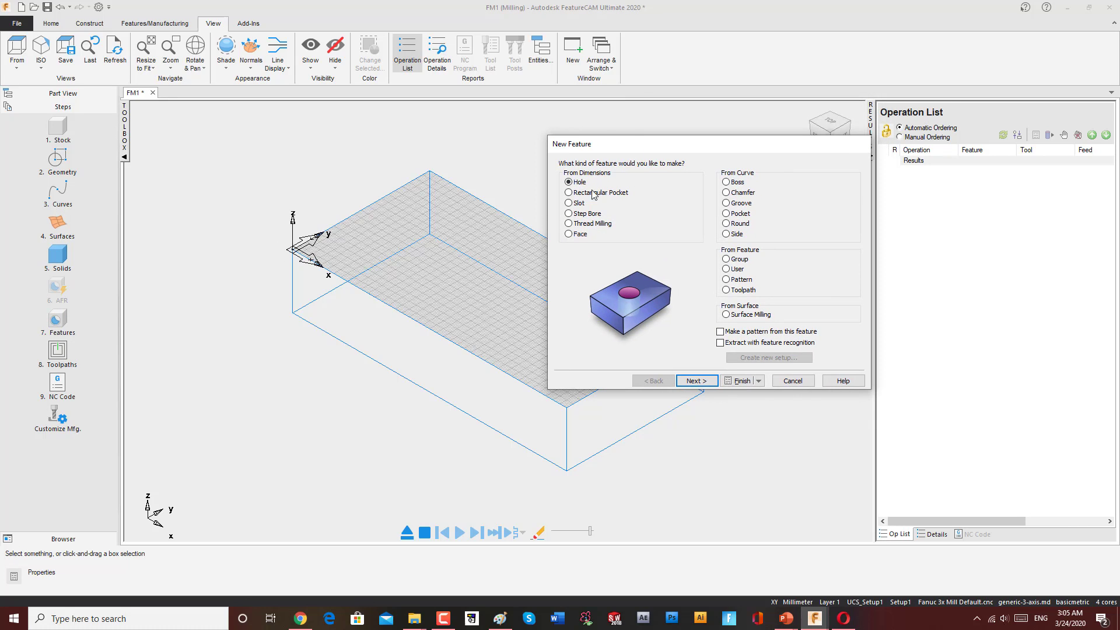
# Browse the available feature types and choose Hole
pyautogui.click(569, 193)
pyautogui.click(569, 203)
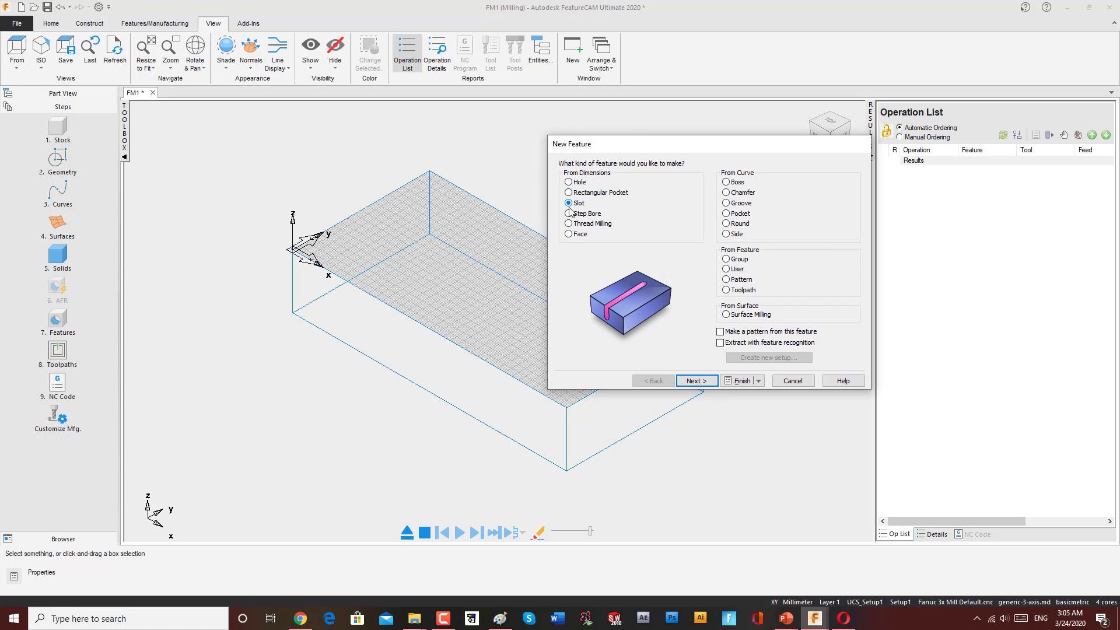
pyautogui.click(568, 214)
pyautogui.click(568, 223)
pyautogui.click(569, 234)
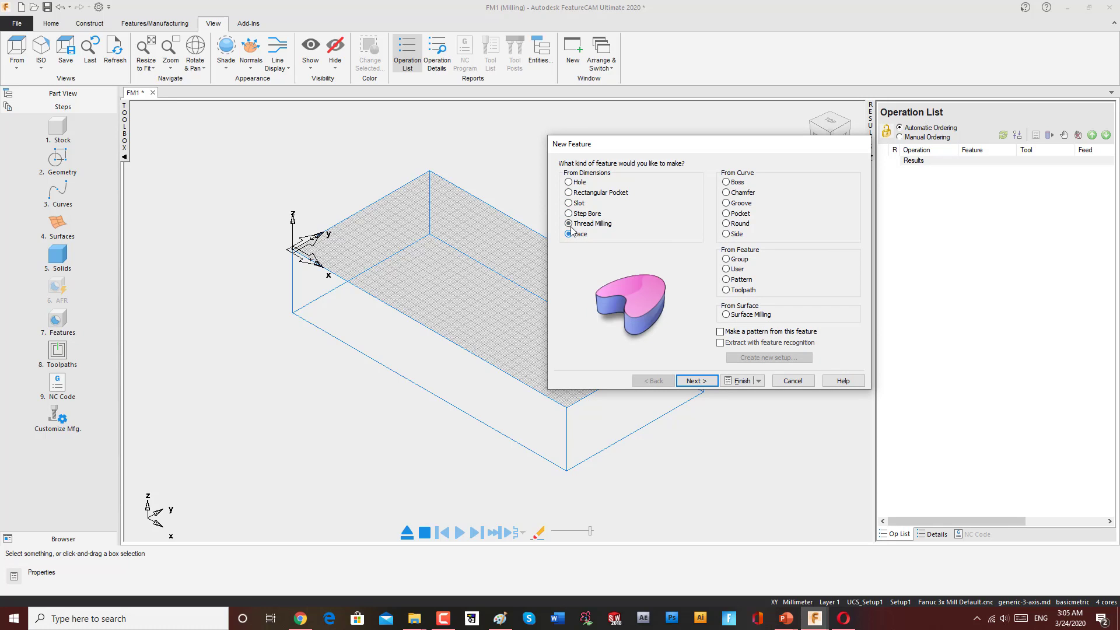
pyautogui.click(569, 224)
pyautogui.click(569, 193)
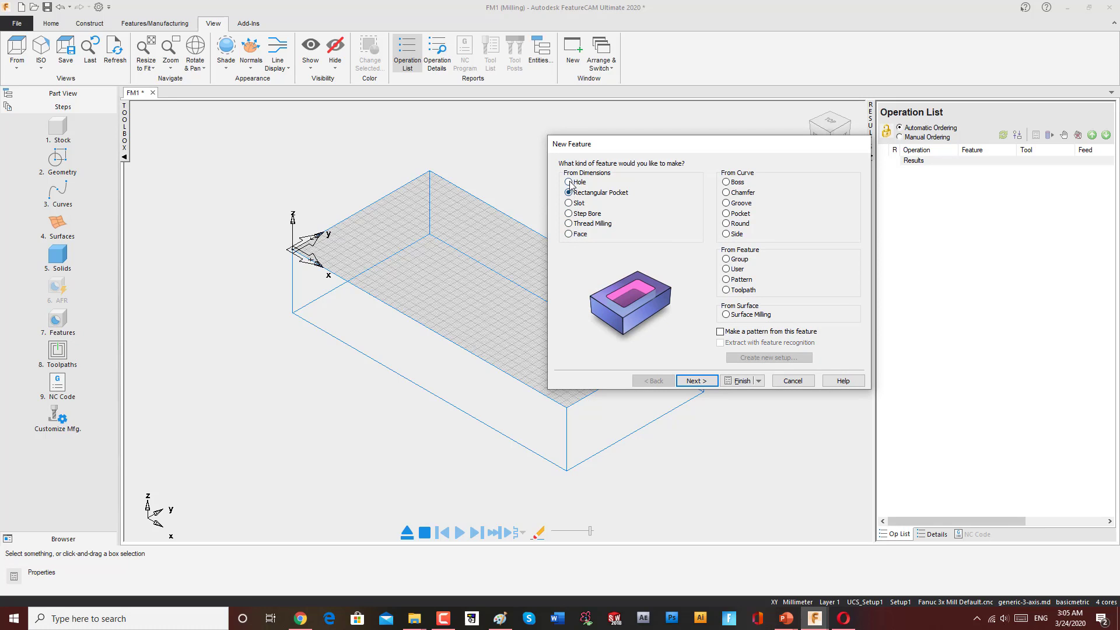
pyautogui.click(568, 182)
pyautogui.click(726, 182)
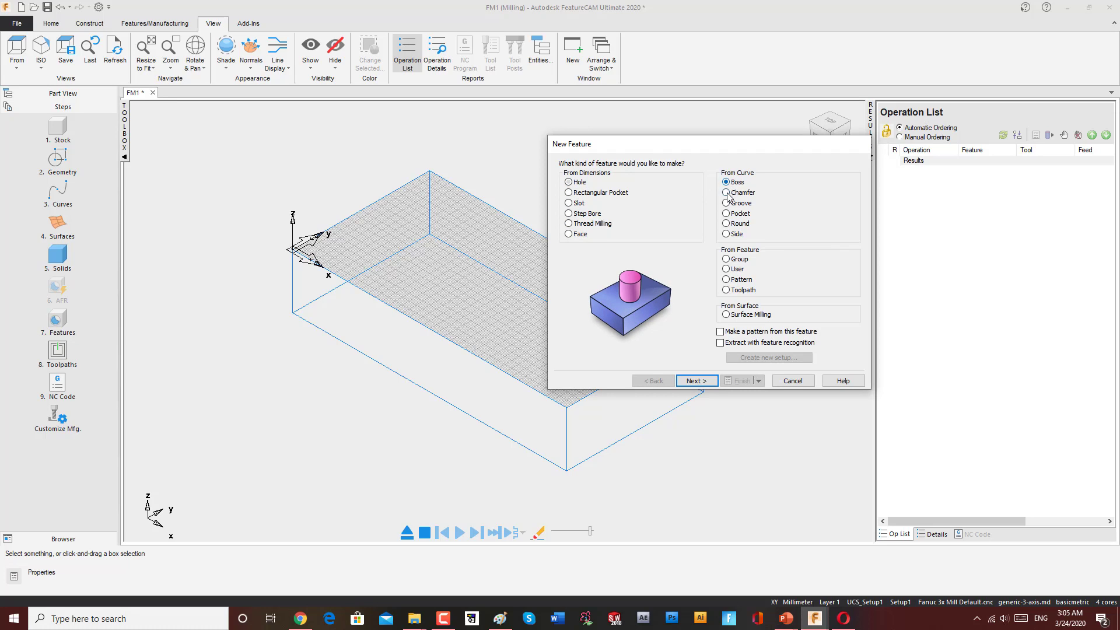
pyautogui.click(726, 192)
pyautogui.click(726, 203)
pyautogui.click(726, 214)
pyautogui.click(726, 224)
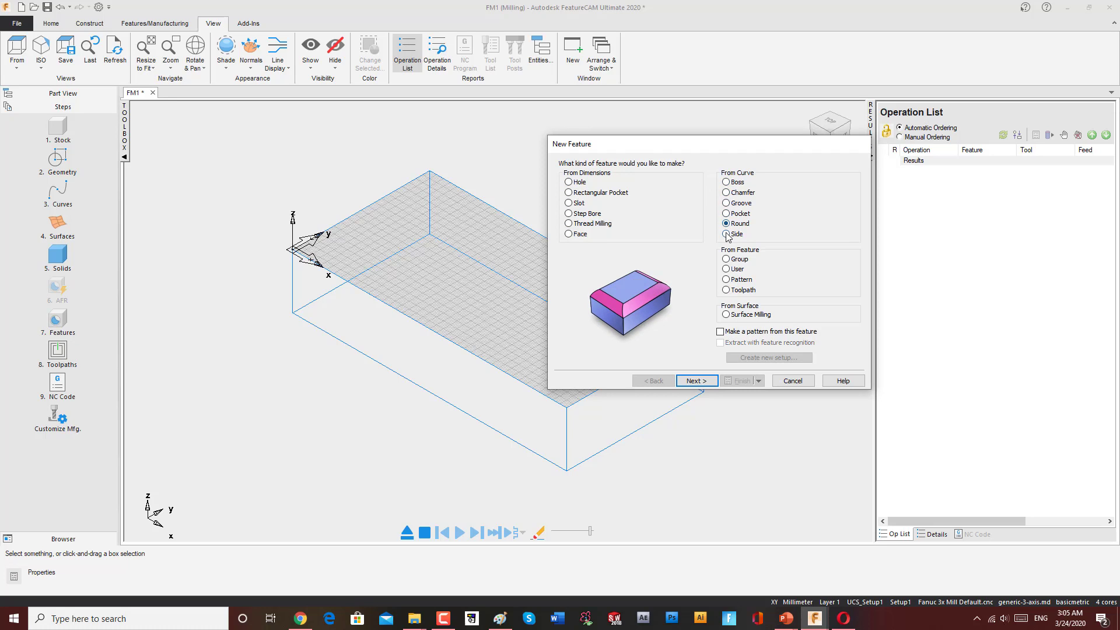
pyautogui.click(726, 234)
pyautogui.click(730, 183)
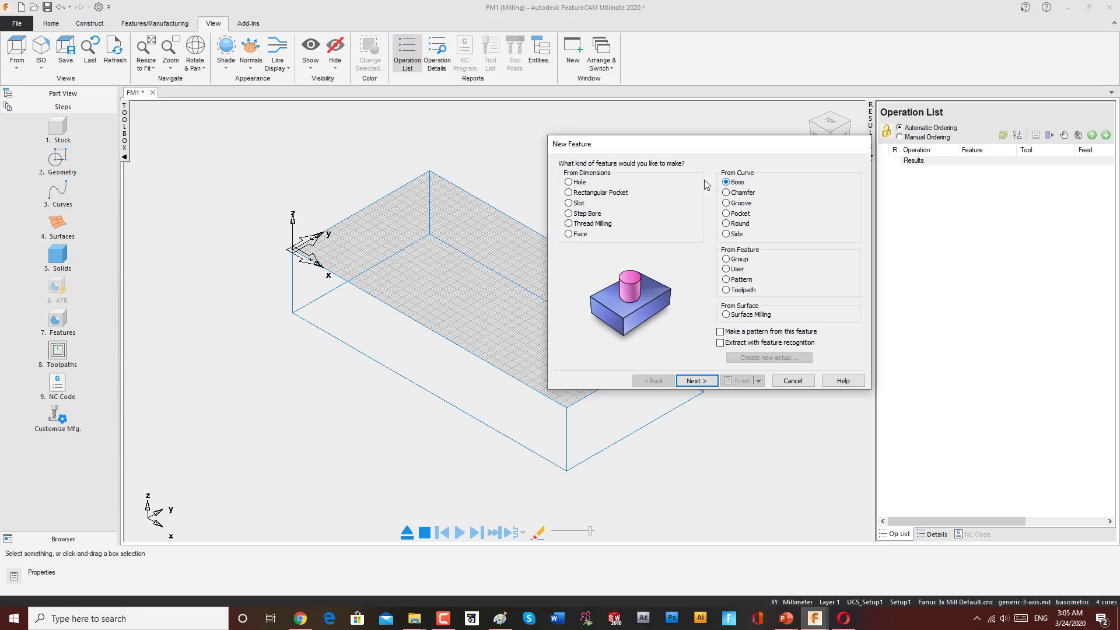
pyautogui.click(568, 183)
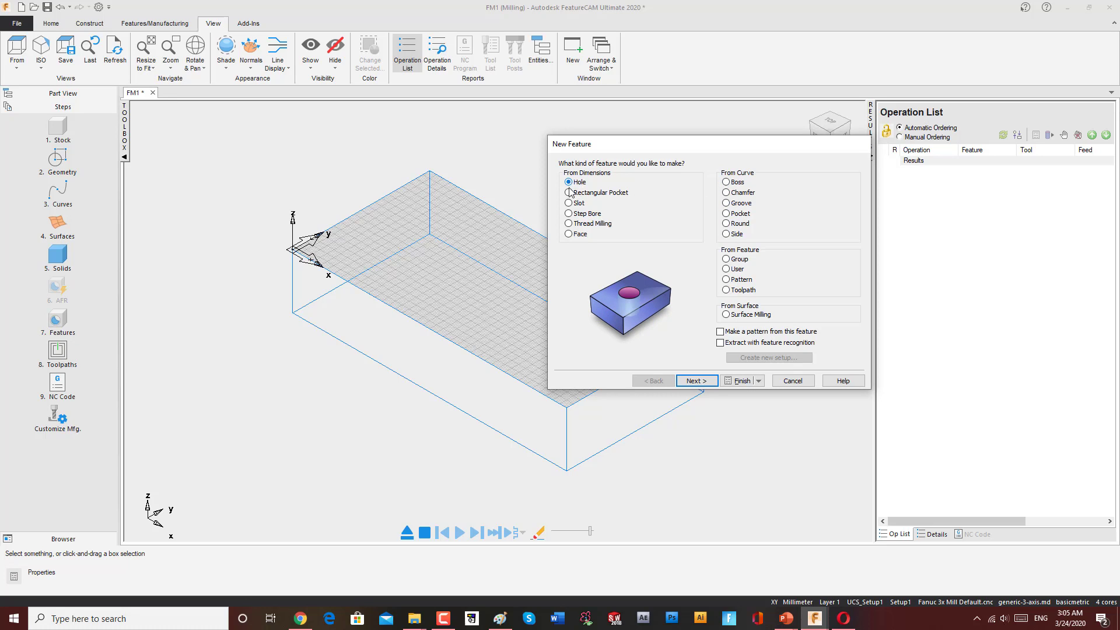
# Set the hole diameter to 20 and make it Through, preview, and continue
pyautogui.click(693, 380)
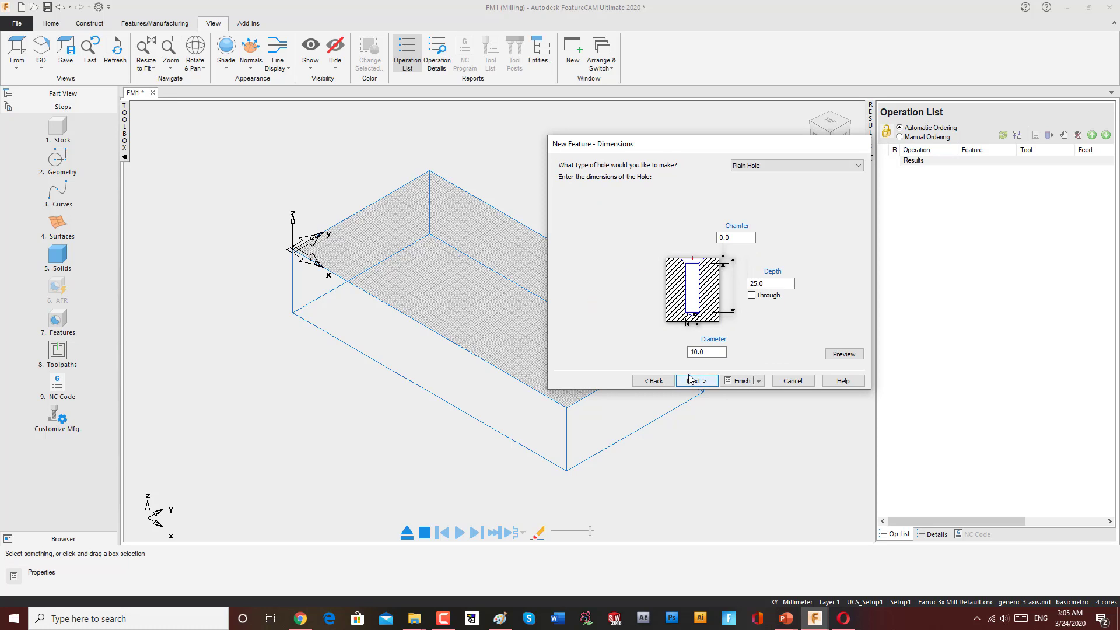
pyautogui.moveTo(722, 351); pyautogui.dragTo(673, 353)
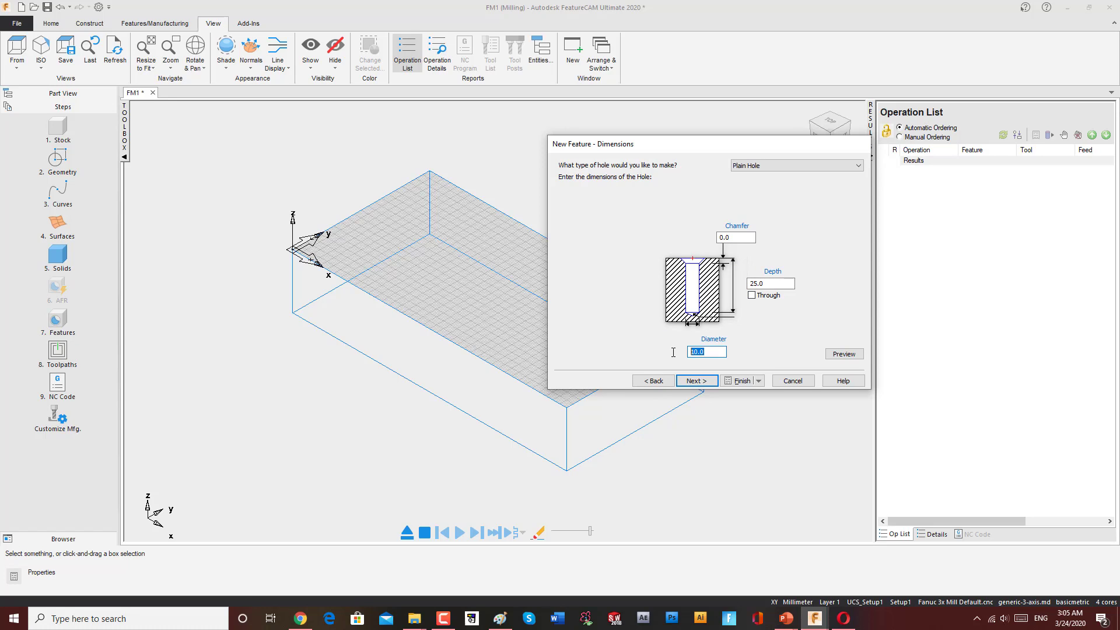
pyautogui.write('20')
pyautogui.moveTo(771, 284); pyautogui.dragTo(728, 283)
pyautogui.click(752, 295)
pyautogui.click(844, 354)
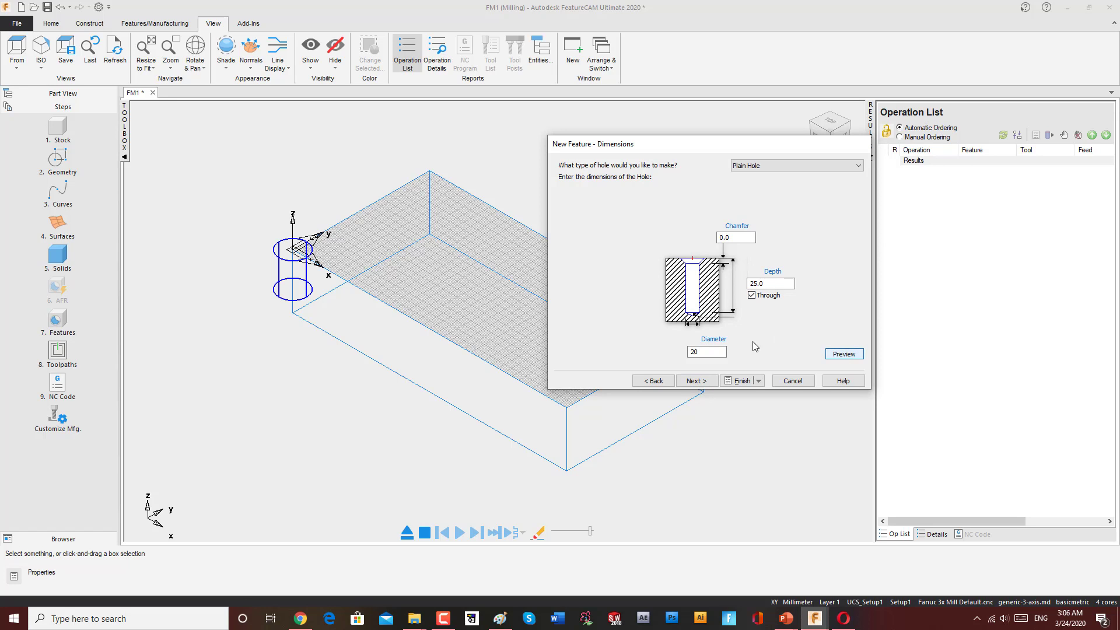
pyautogui.moveTo(390, 370)
pyautogui.mouseDown(button='middle')
pyautogui.moveTo(457, 480)
pyautogui.moveTo(566, 463)
pyautogui.mouseUp(button='middle')
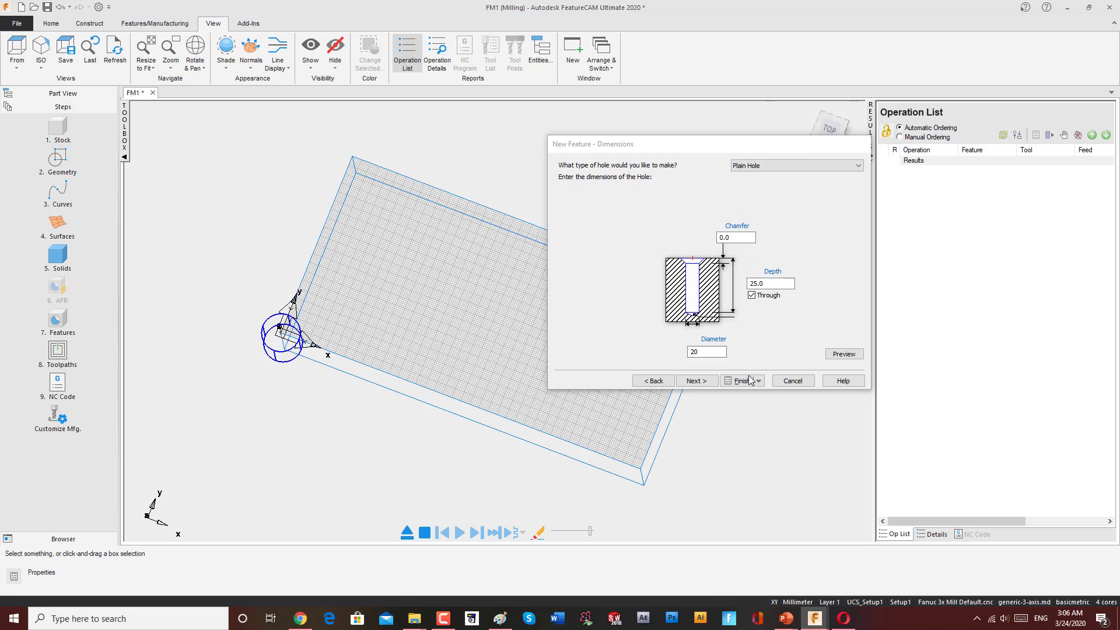
pyautogui.click(694, 380)
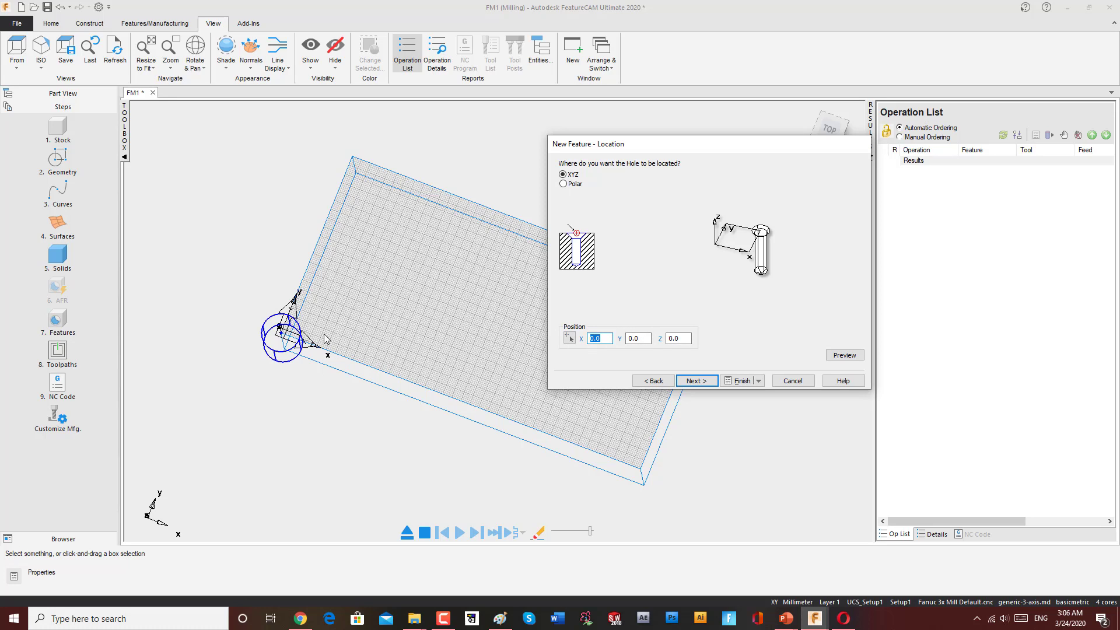
# Try the hole at X 20, Y 20 and preview it
pyautogui.moveTo(266, 382); pyautogui.dragTo(343, 440, button='middle')
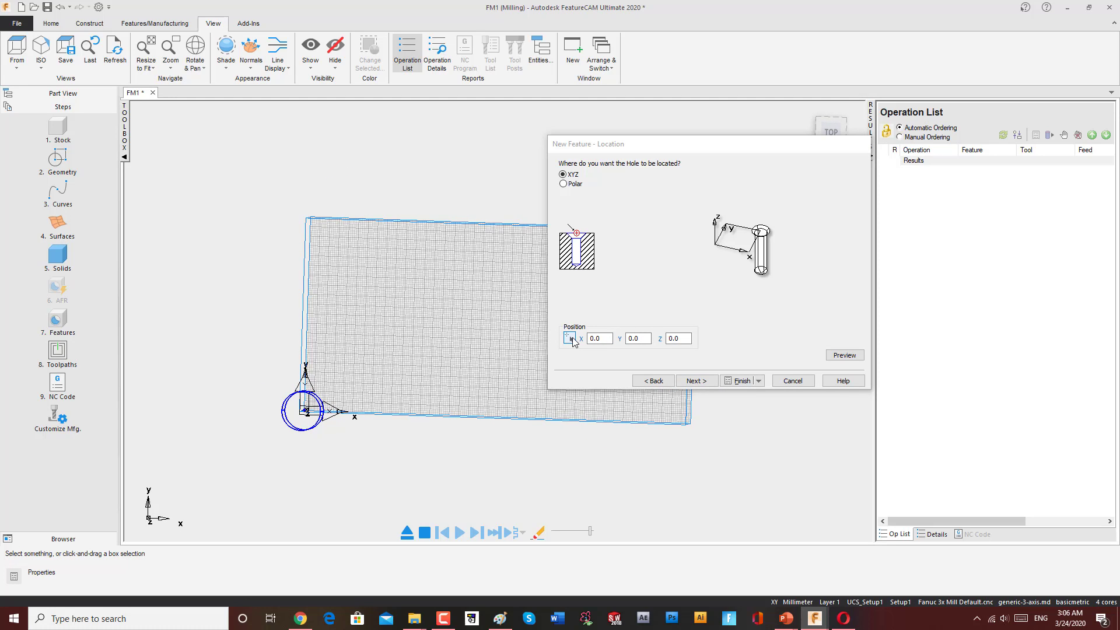
pyautogui.click(611, 338)
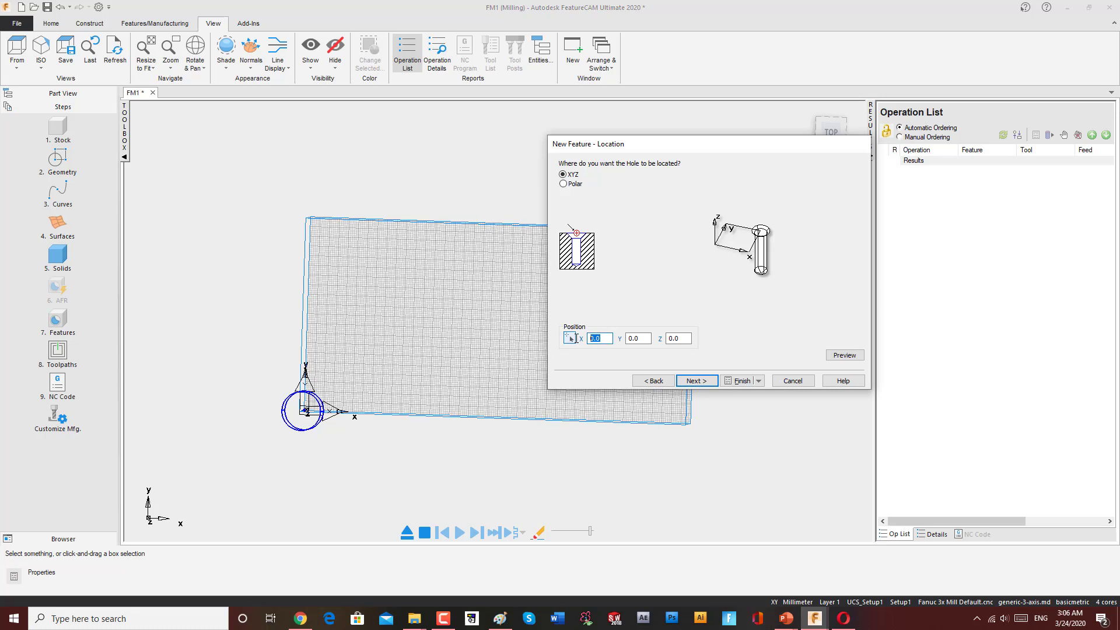
pyautogui.write('20')
pyautogui.click(629, 340)
pyautogui.write('20')
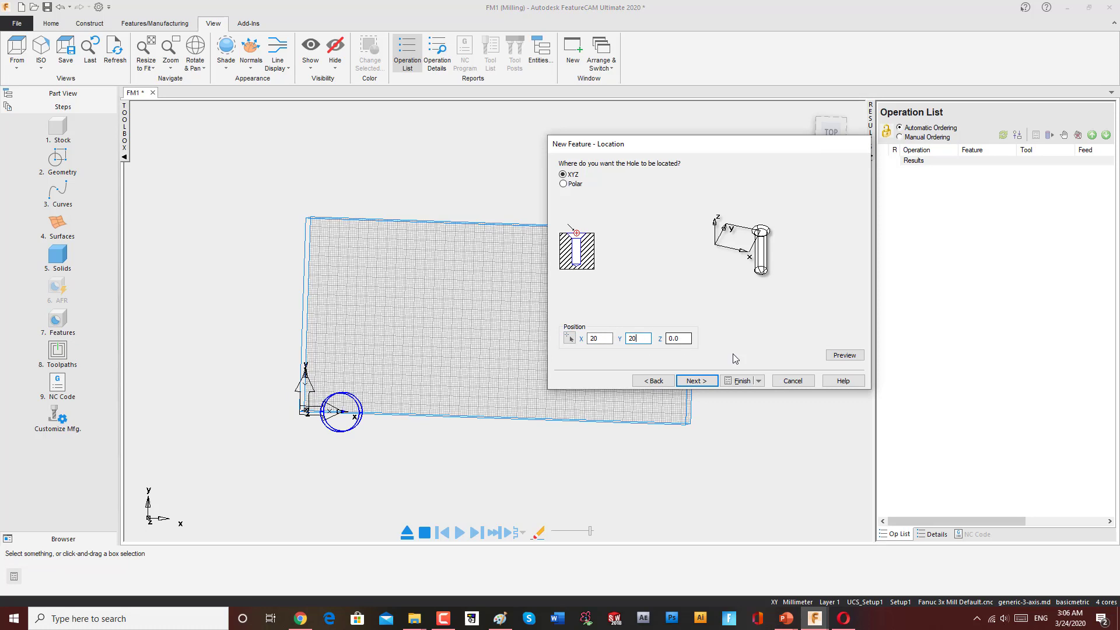
pyautogui.click(844, 354)
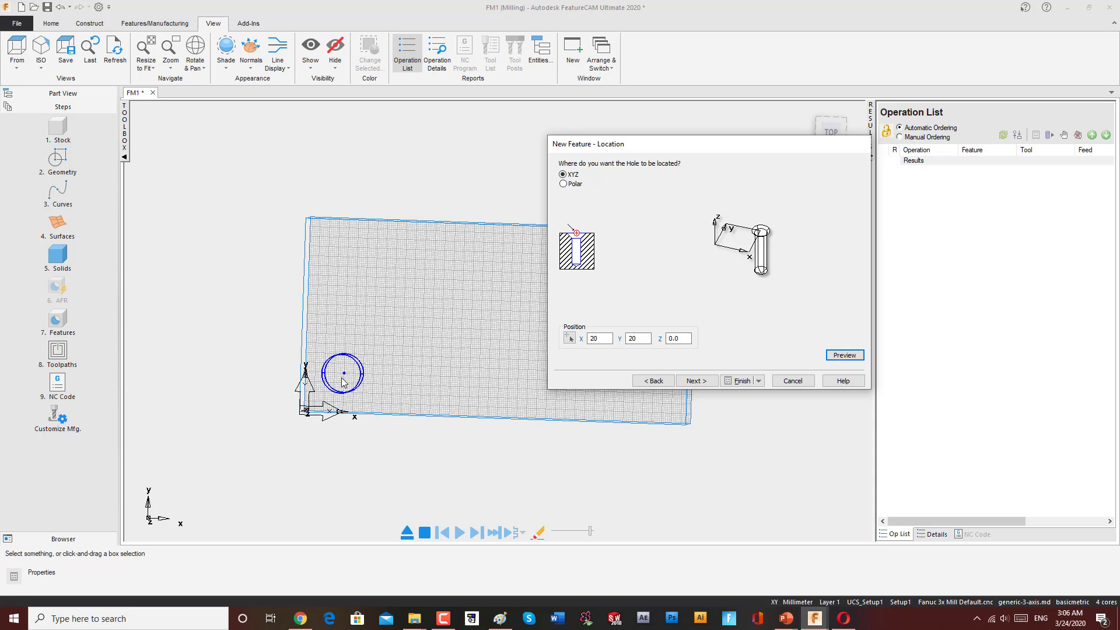
pyautogui.moveTo(395, 401); pyautogui.dragTo(521, 393, button='middle')
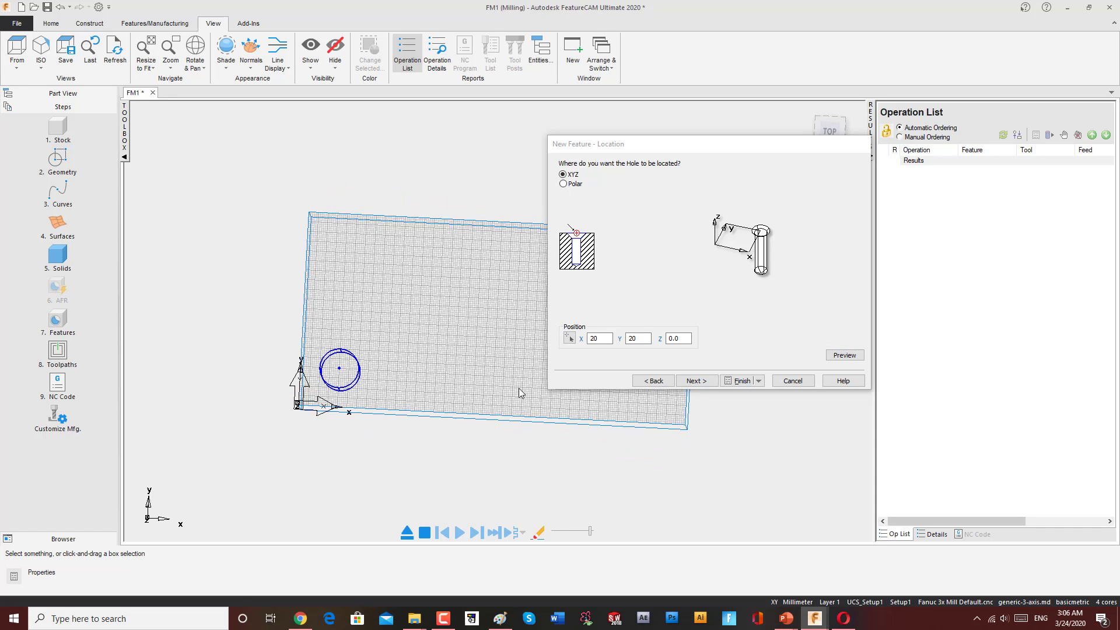
# From the top view, place the hole at grid point X 73, Y 68 and continue
pyautogui.click(834, 132)
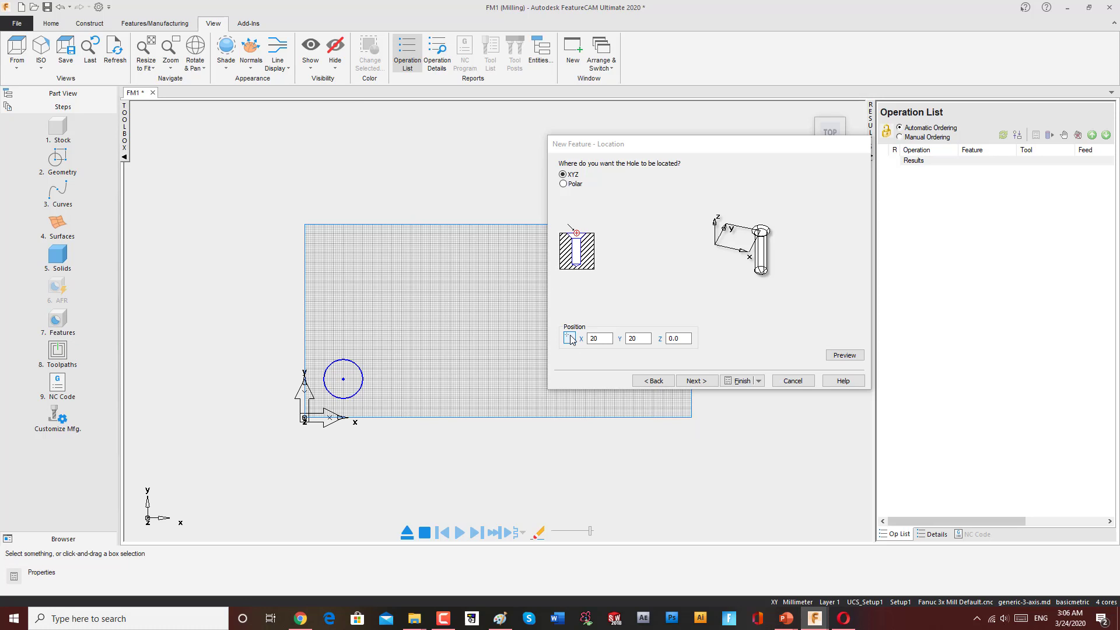
pyautogui.click(571, 340)
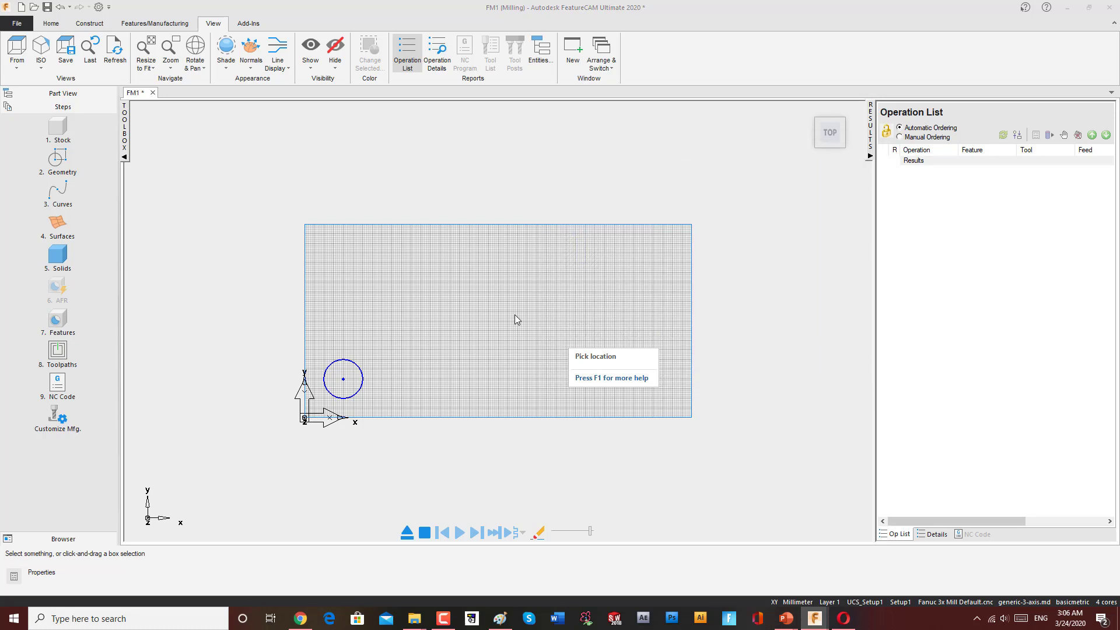
pyautogui.click(447, 286)
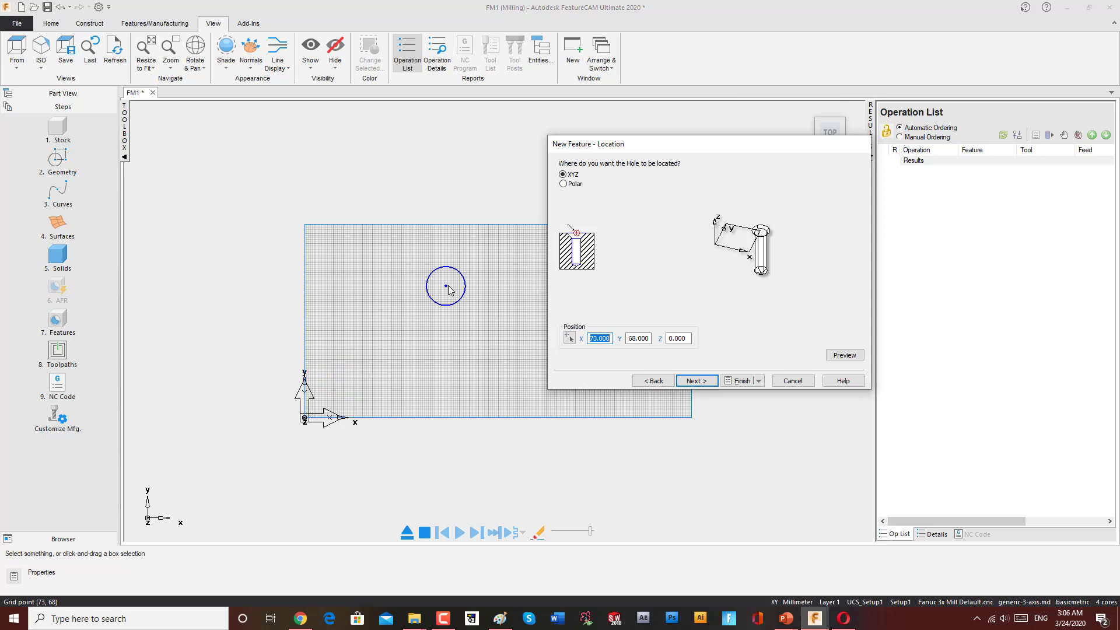
pyautogui.click(835, 356)
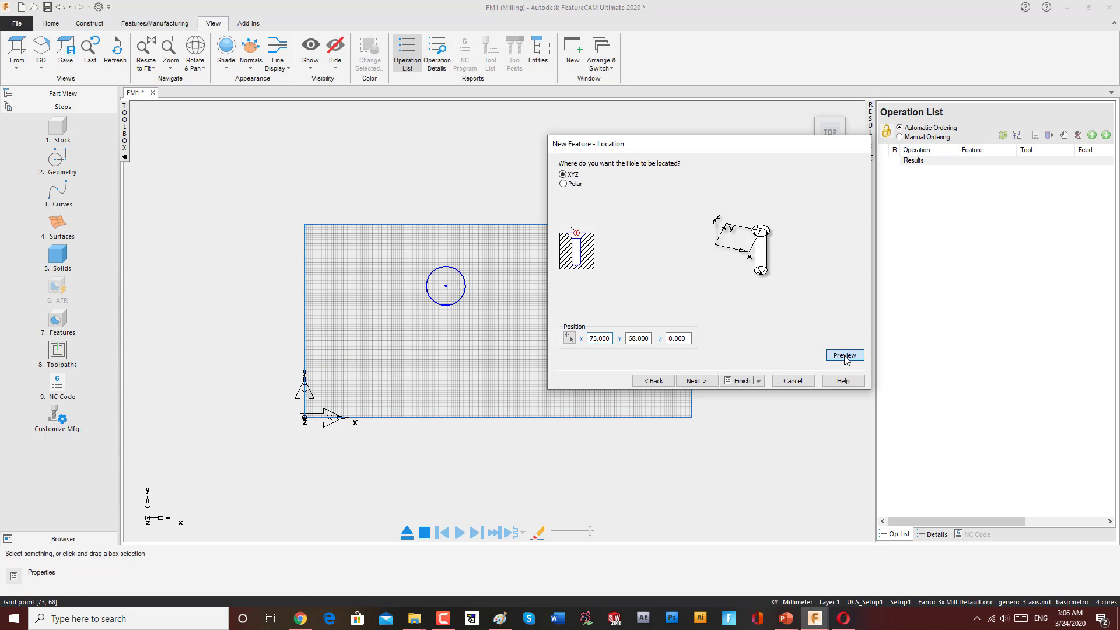
pyautogui.click(696, 381)
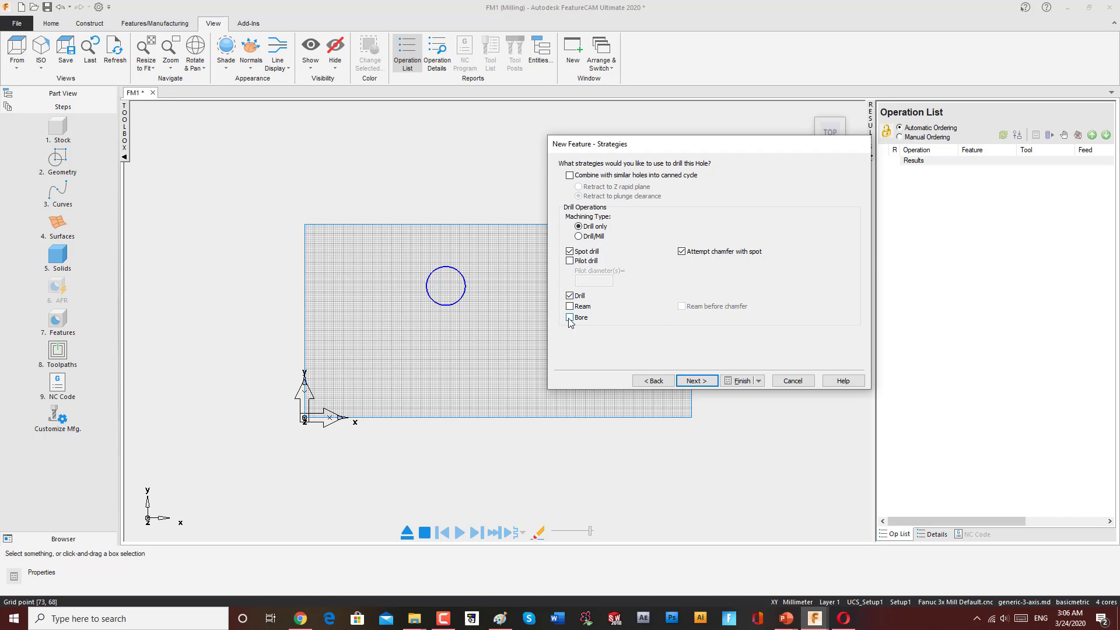
# Accept the default drill strategies and tool, finish the hole, and confirm its properties
pyautogui.click(697, 381)
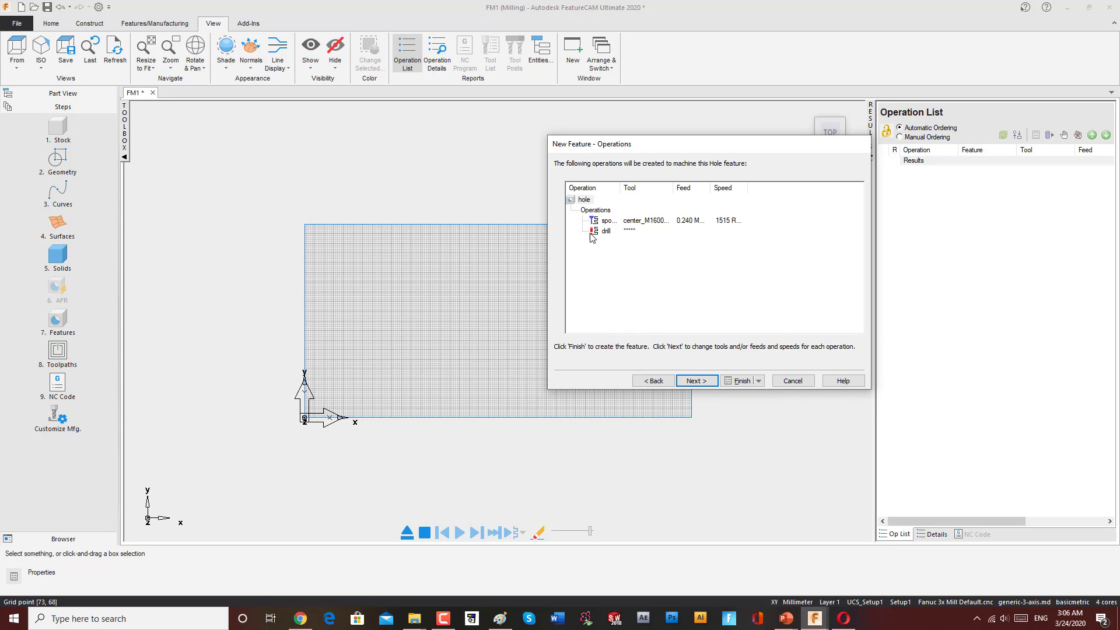
pyautogui.click(697, 381)
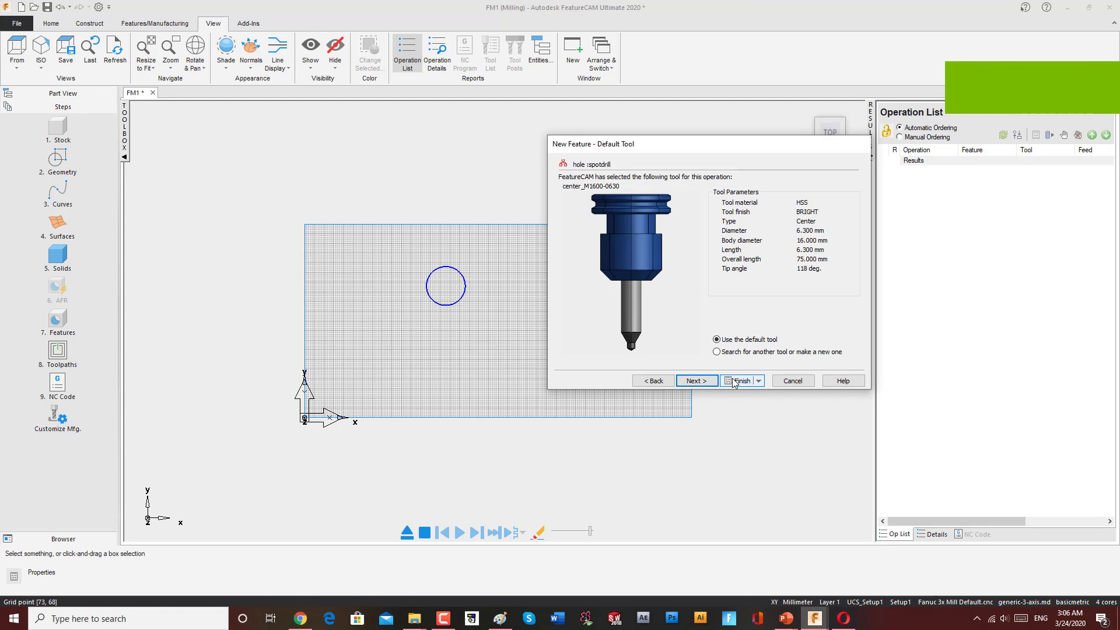
pyautogui.click(734, 381)
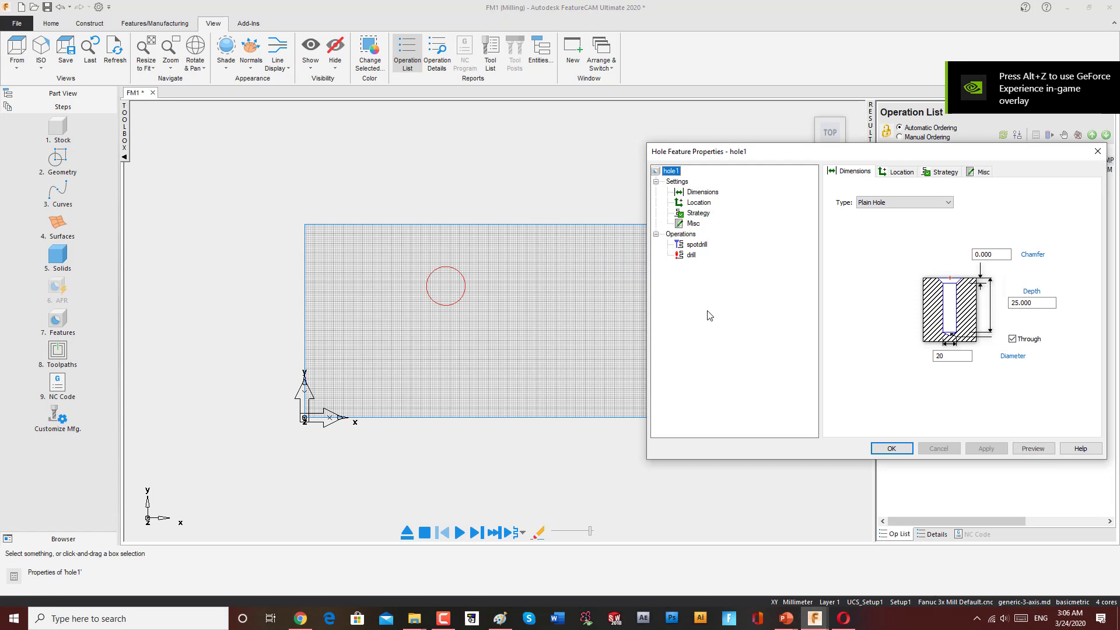
pyautogui.click(892, 448)
# Orbit the block into 3D and select hole1 in the Part View tree
pyautogui.moveTo(572, 391); pyautogui.dragTo(602, 295, button='middle')
pyautogui.click(884, 170)
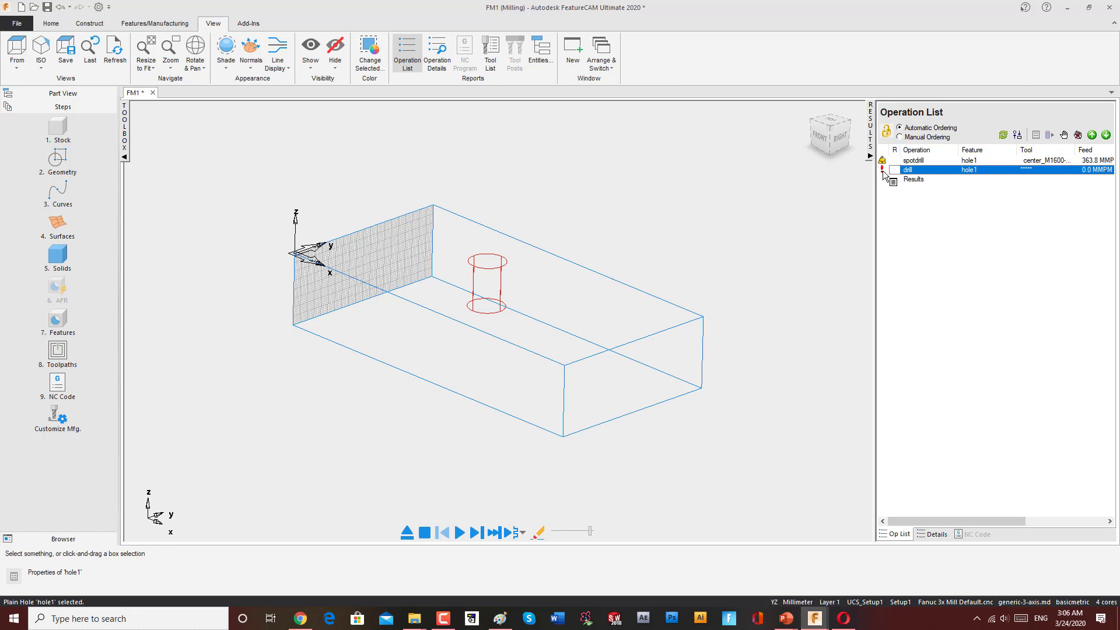
pyautogui.moveTo(450, 335)
pyautogui.mouseDown(button='middle')
pyautogui.moveTo(520, 432)
pyautogui.moveTo(745, 243)
pyautogui.moveTo(721, 284)
pyautogui.moveTo(642, 263)
pyautogui.mouseUp(button='middle')
pyautogui.click(63, 93)
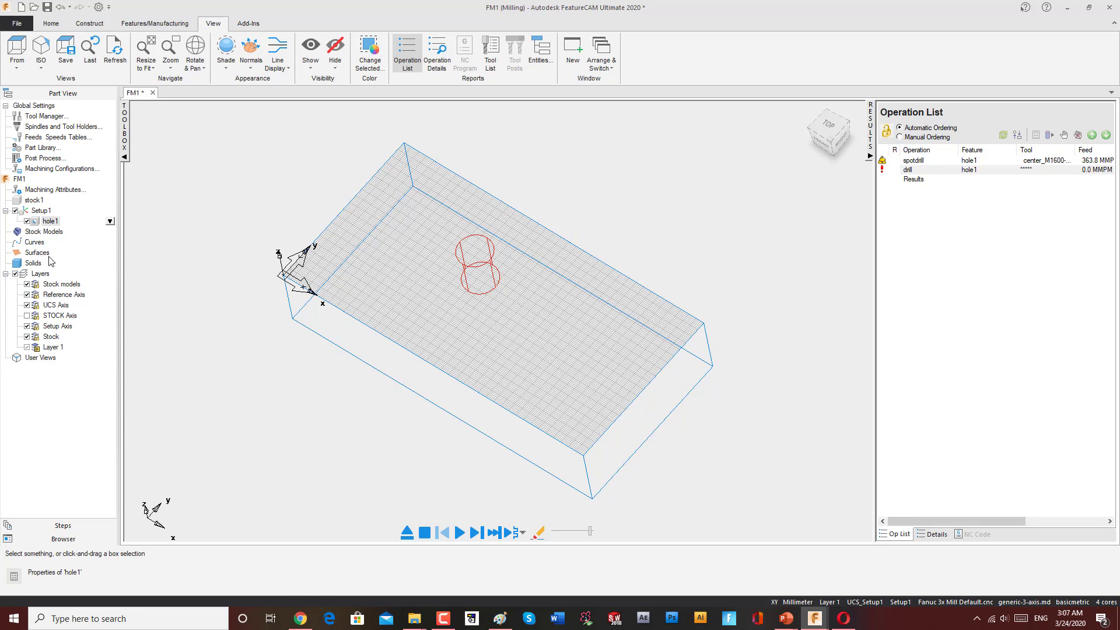
pyautogui.click(46, 222)
# Run a 3D simulation and decline the failed code generation, which reports no twist drill for hole1
pyautogui.click(51, 23)
pyautogui.click(437, 67)
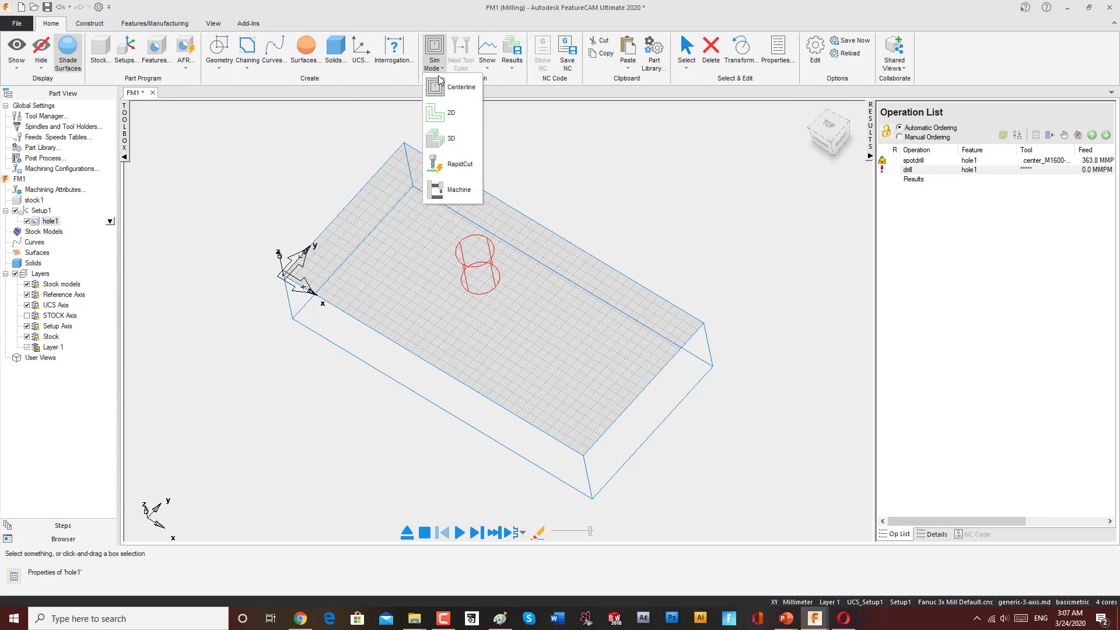
pyautogui.click(443, 143)
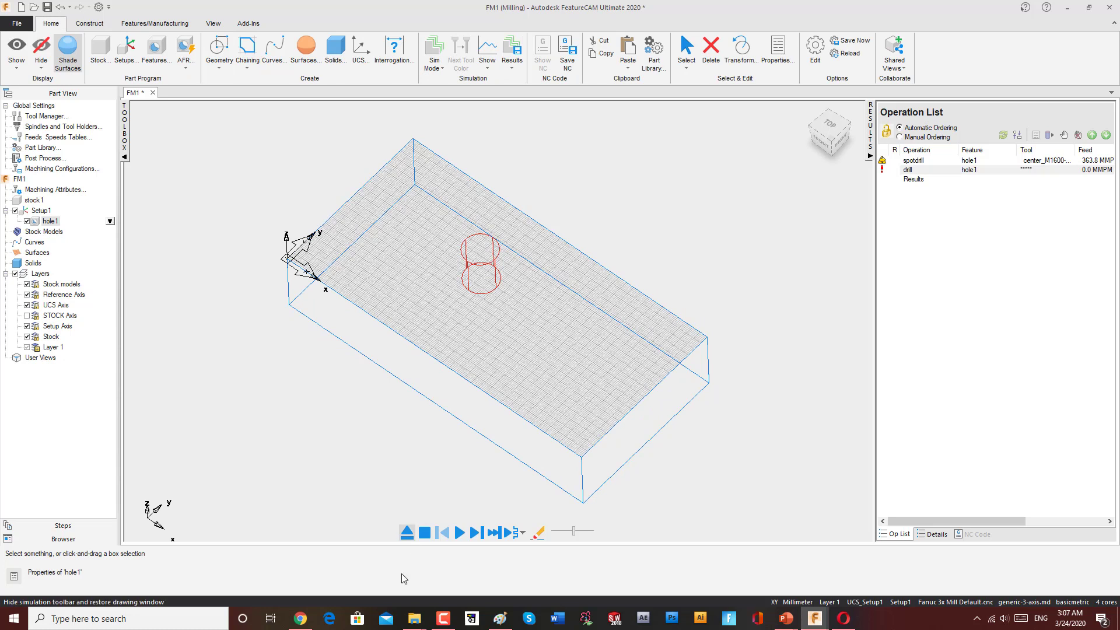
pyautogui.click(459, 533)
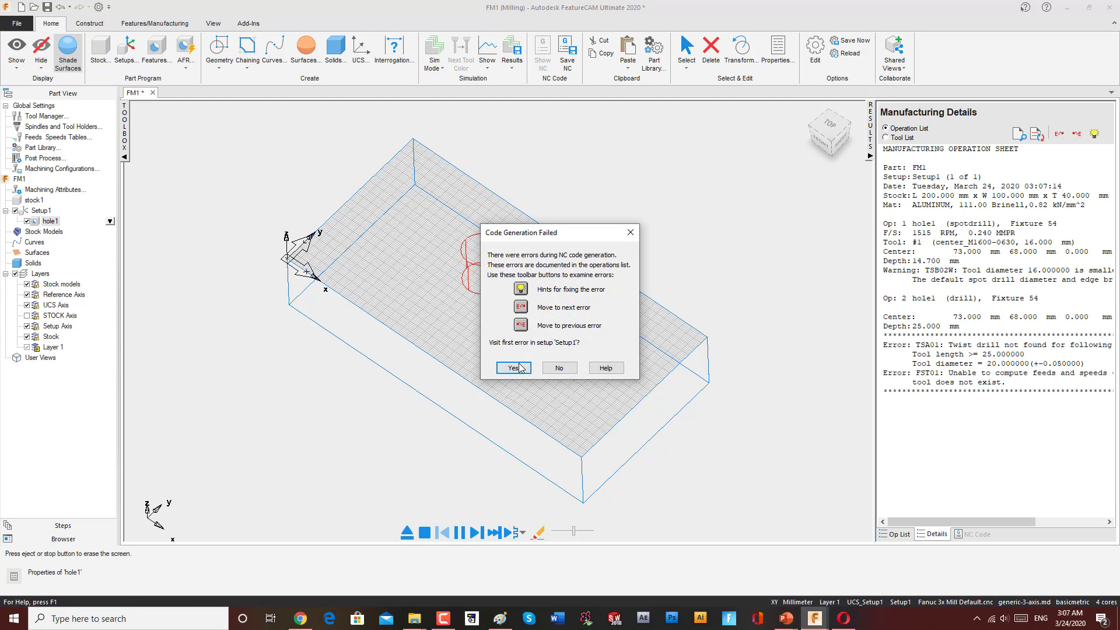
pyautogui.click(558, 368)
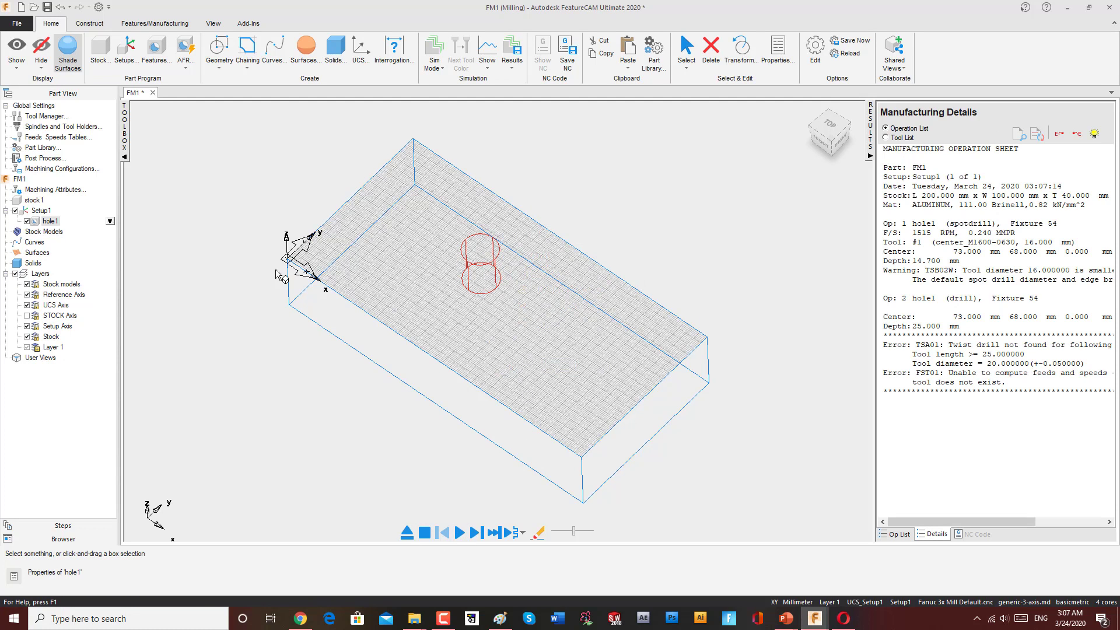
# In hole1's drill operation, restrict the tool list to the Twist Drill group
pyautogui.doubleClick(51, 222)
pyautogui.click(692, 254)
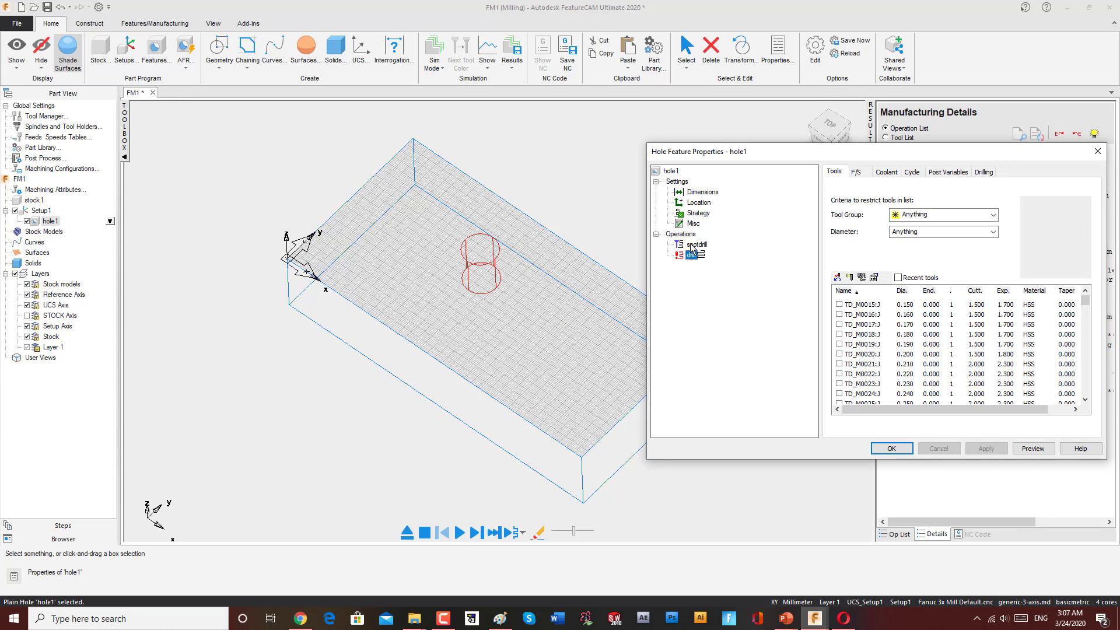
pyautogui.click(992, 215)
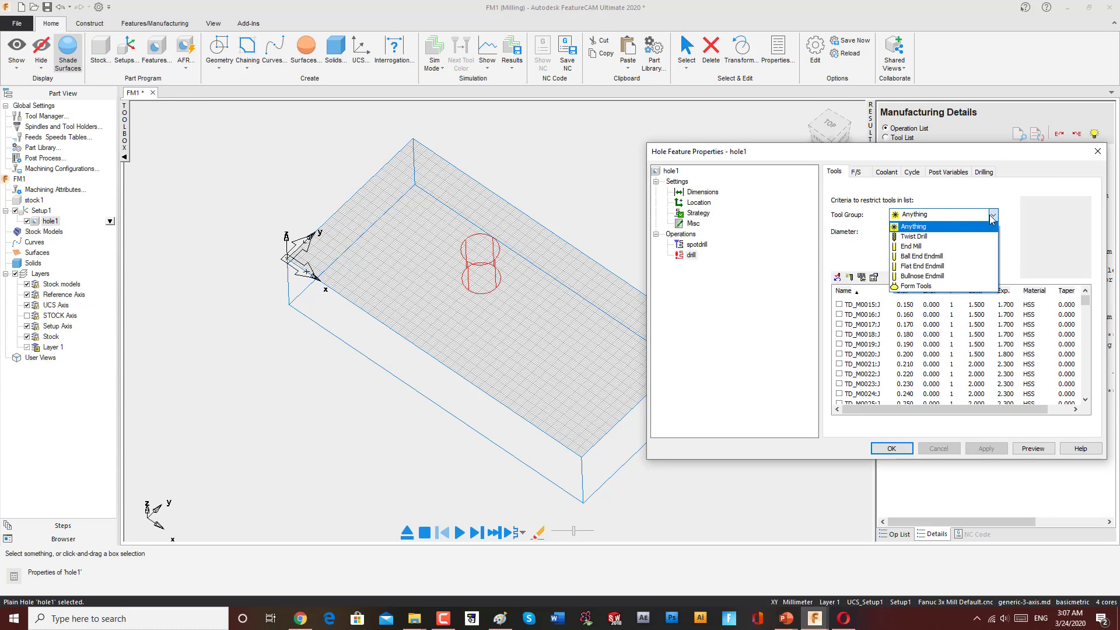
pyautogui.click(928, 237)
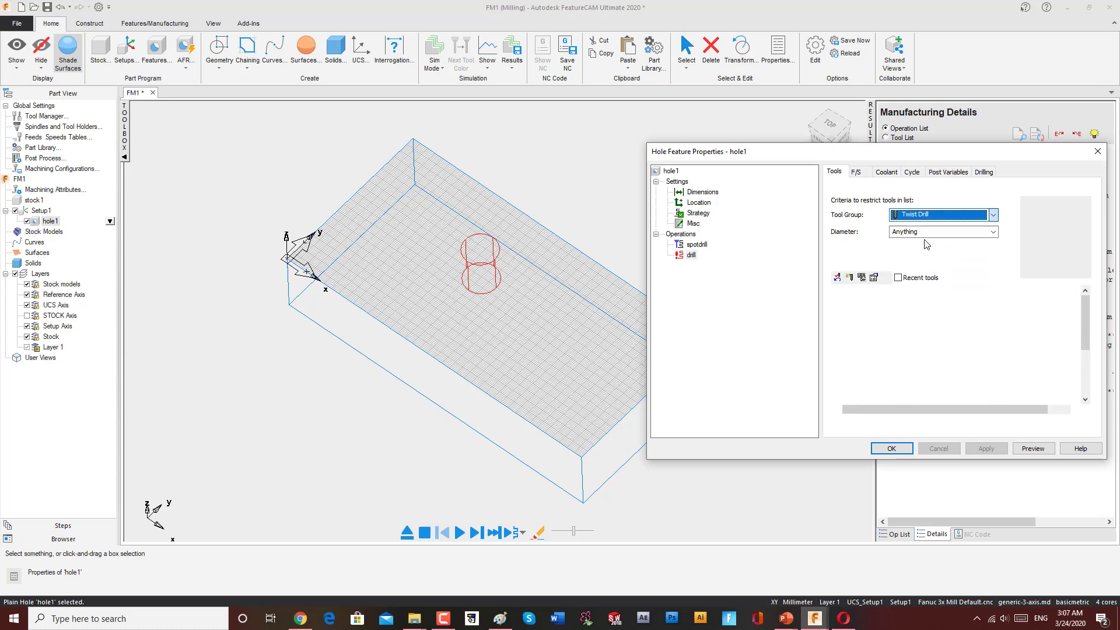
pyautogui.click(703, 192)
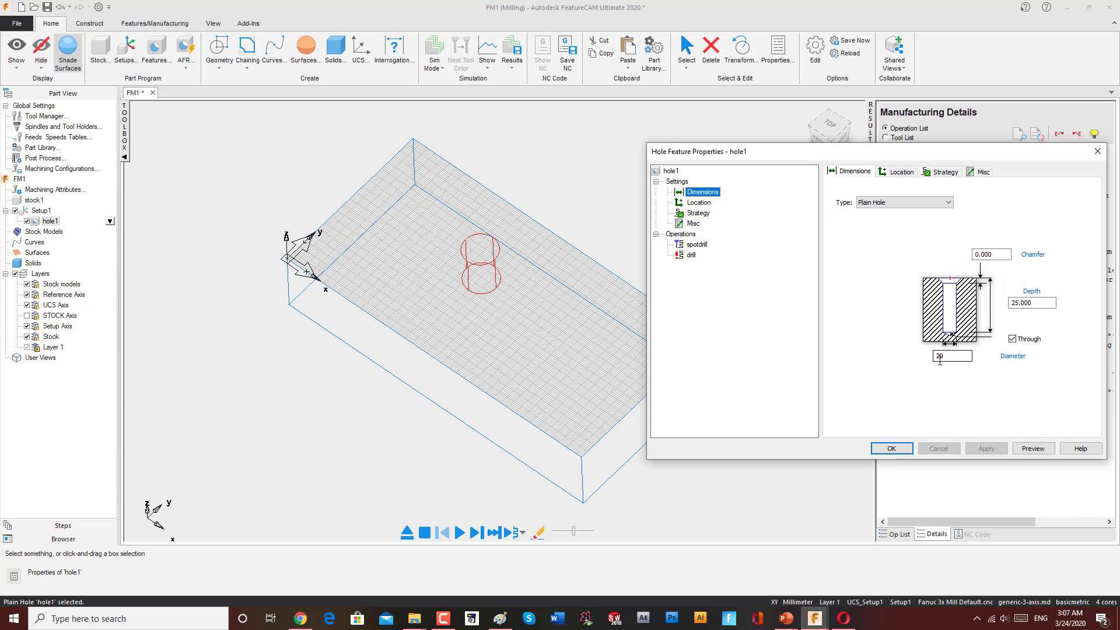
pyautogui.click(942, 231)
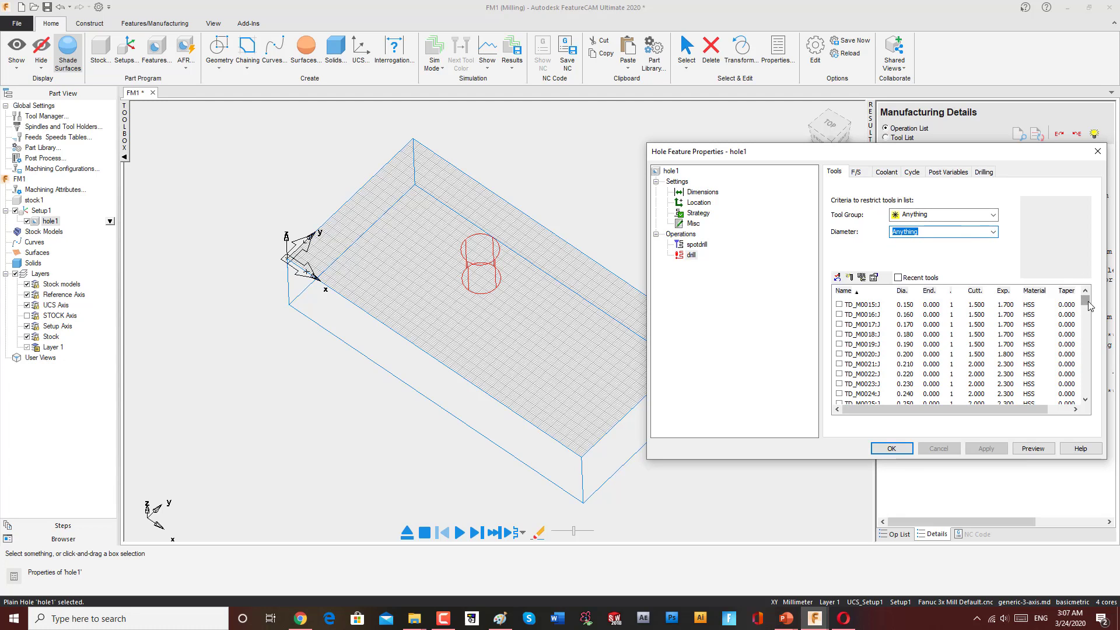
pyautogui.click(979, 215)
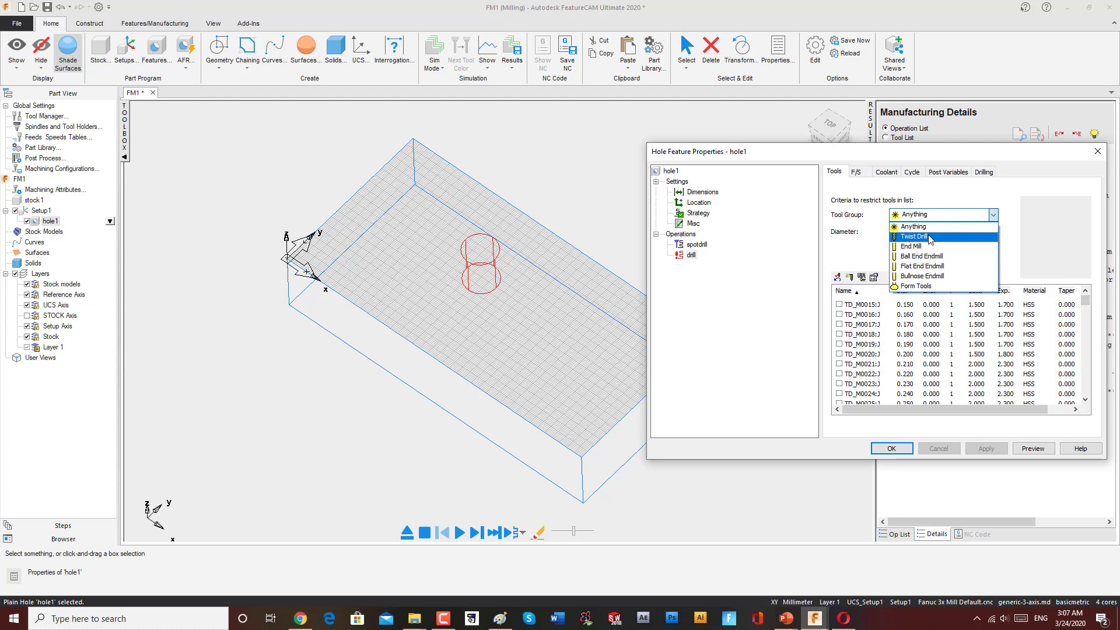
pyautogui.click(930, 237)
pyautogui.moveTo(1085, 301); pyautogui.dragTo(1075, 417)
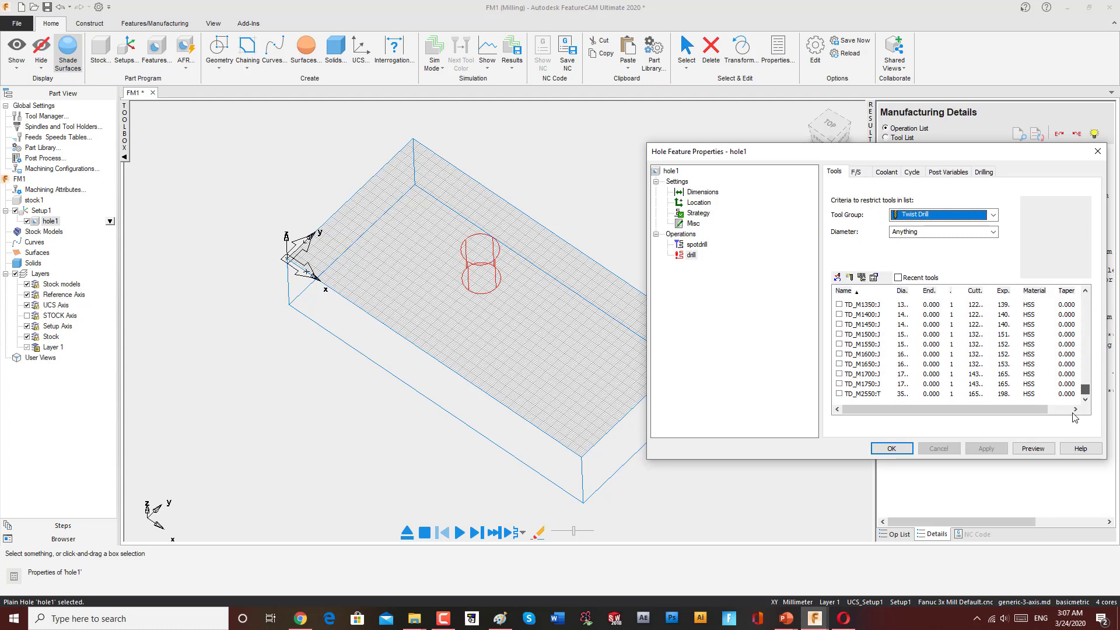
# Assign TD_M1750:J, overriding its diameter to 20, and apply it to the drill operation
pyautogui.click(898, 385)
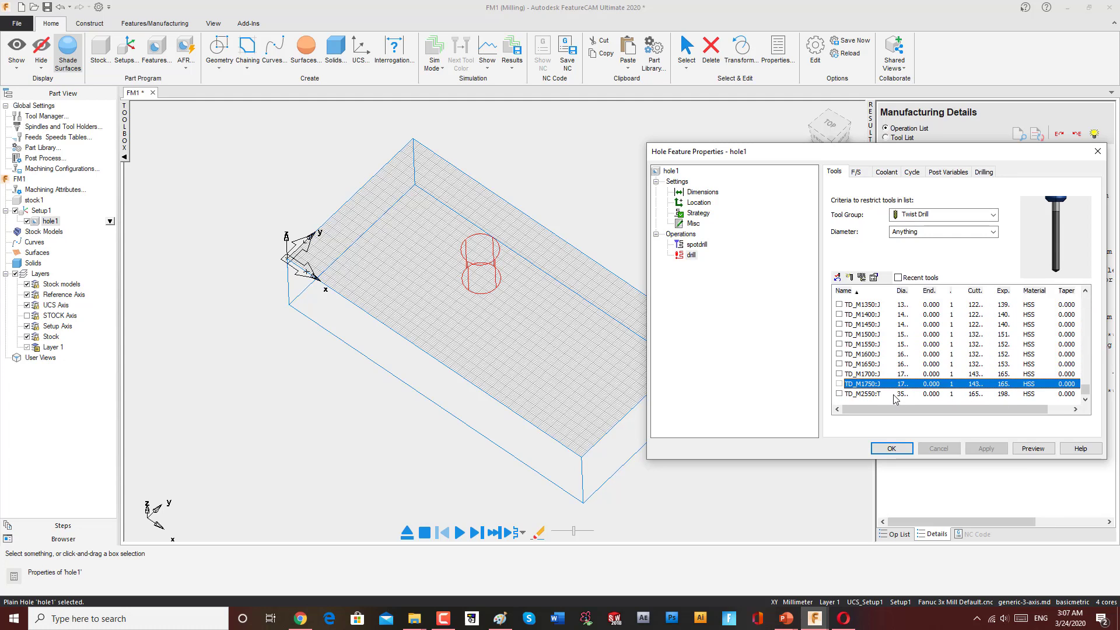
pyautogui.click(895, 393)
pyautogui.doubleClick(898, 384)
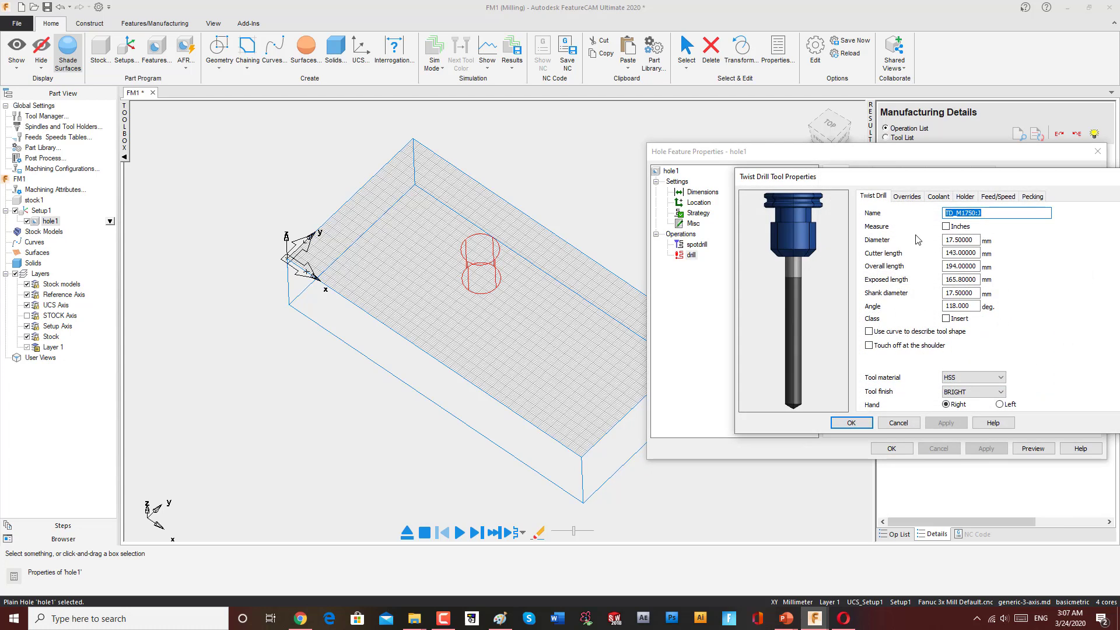
pyautogui.doubleClick(964, 239)
pyautogui.write('20')
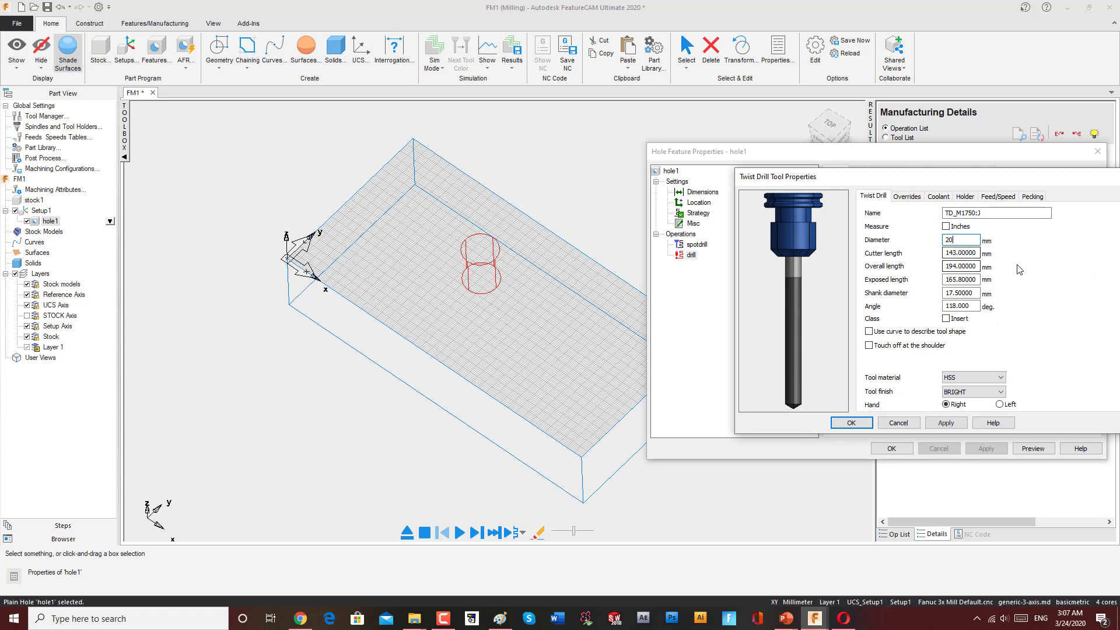
pyautogui.click(852, 423)
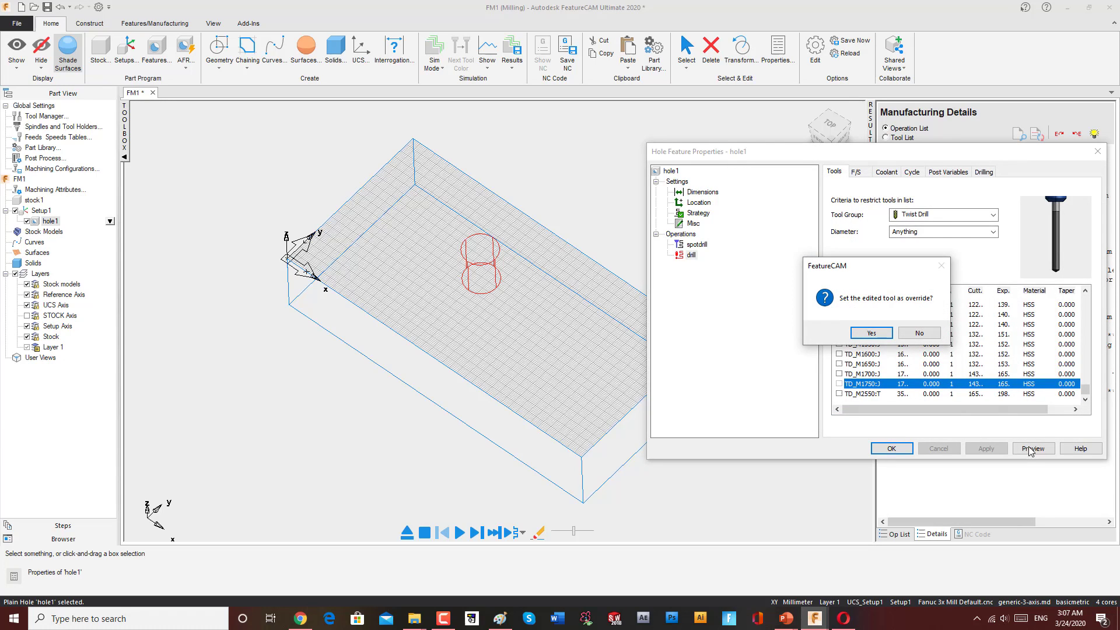
pyautogui.click(869, 334)
pyautogui.click(985, 449)
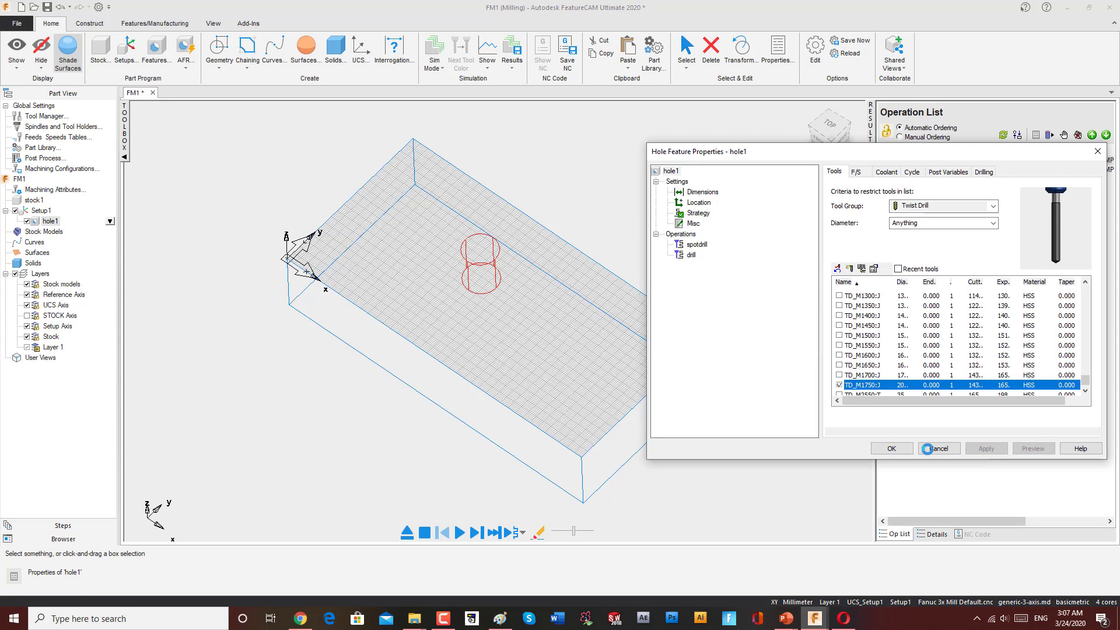
pyautogui.click(901, 453)
# Run and replay the drilling simulation at slower speed, orbiting to inspect the hole
pyautogui.moveTo(825, 435)
pyautogui.mouseDown(button='middle')
pyautogui.moveTo(548, 261)
pyautogui.moveTo(533, 232)
pyautogui.moveTo(605, 227)
pyautogui.mouseUp(button='middle')
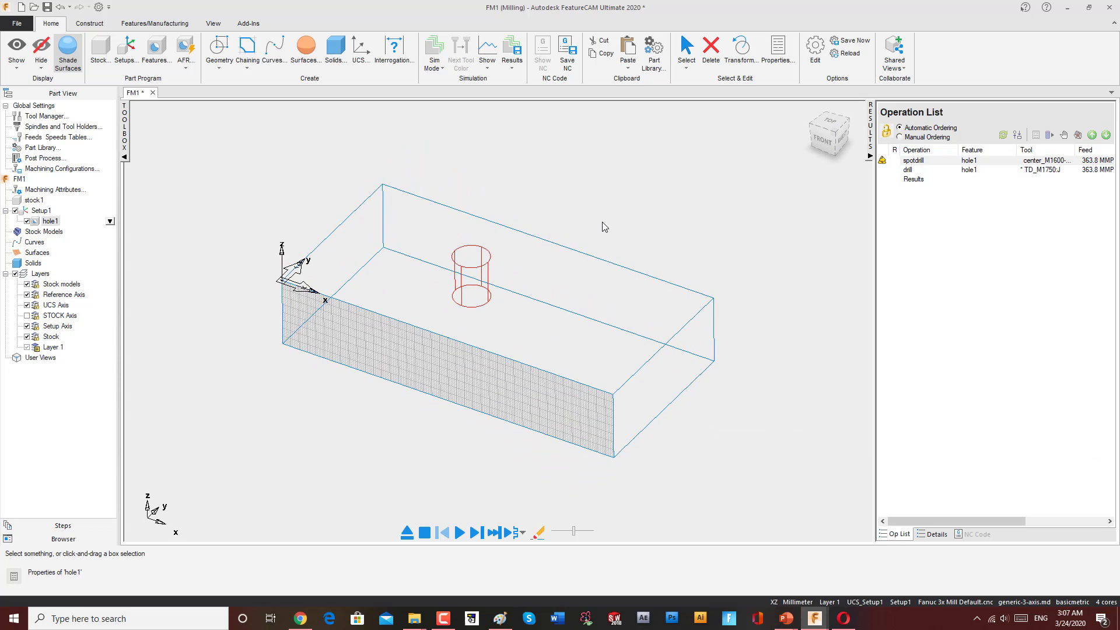
pyautogui.click(464, 533)
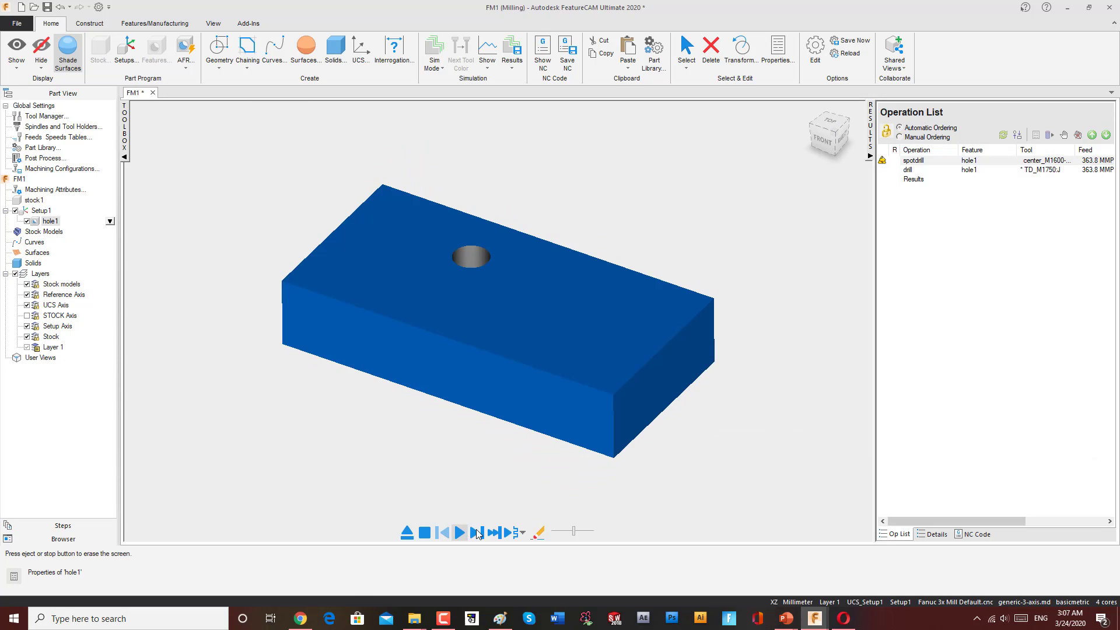
pyautogui.moveTo(573, 531); pyautogui.dragTo(554, 530)
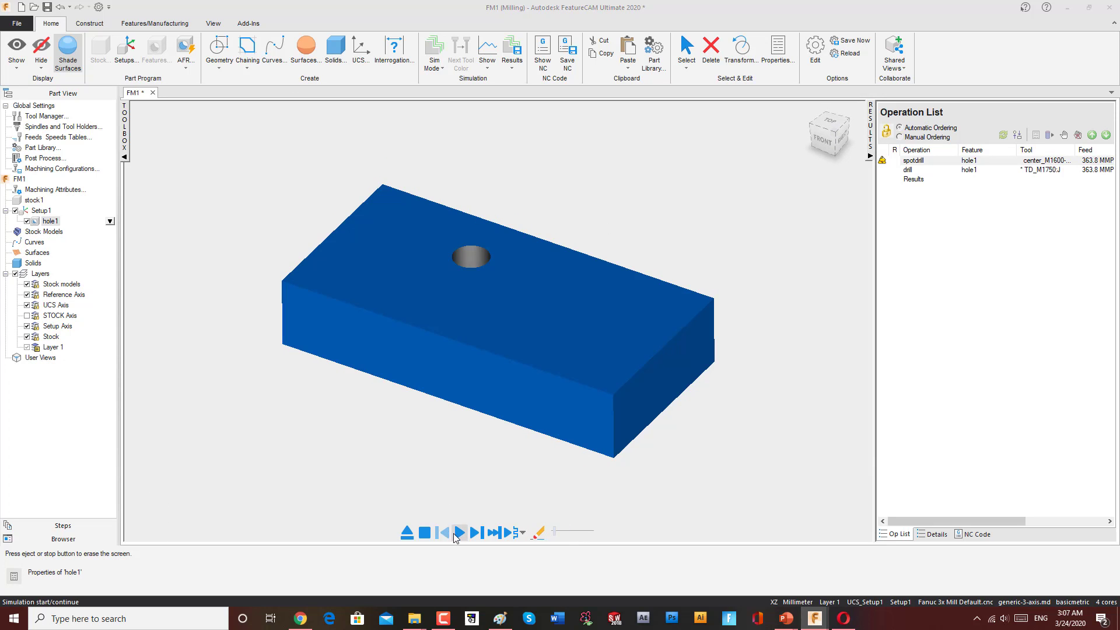
pyautogui.click(454, 533)
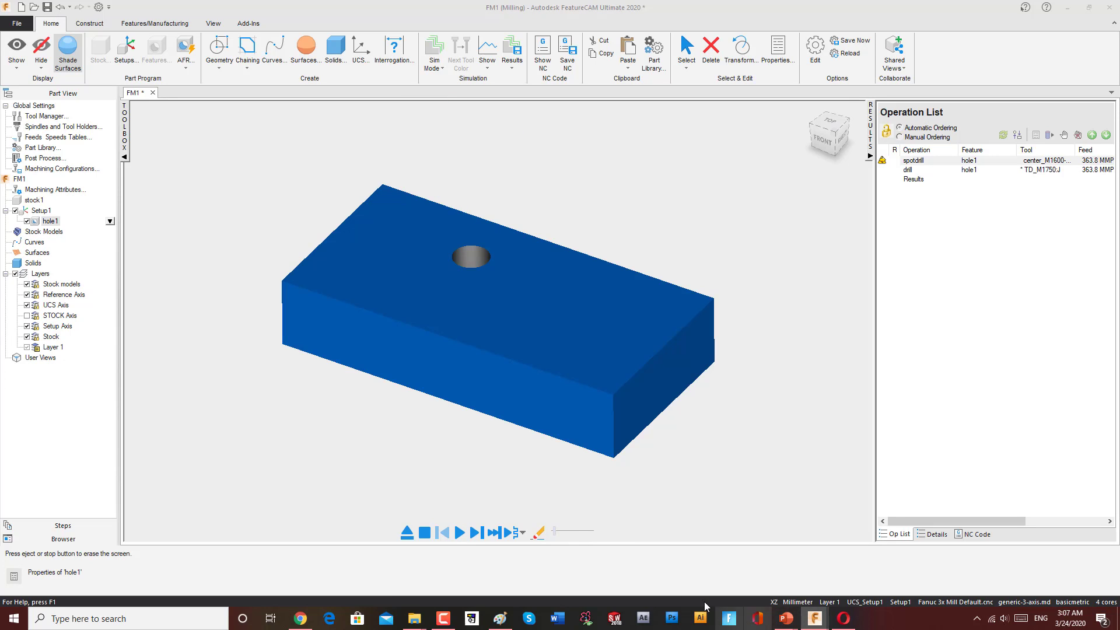
pyautogui.click(444, 618)
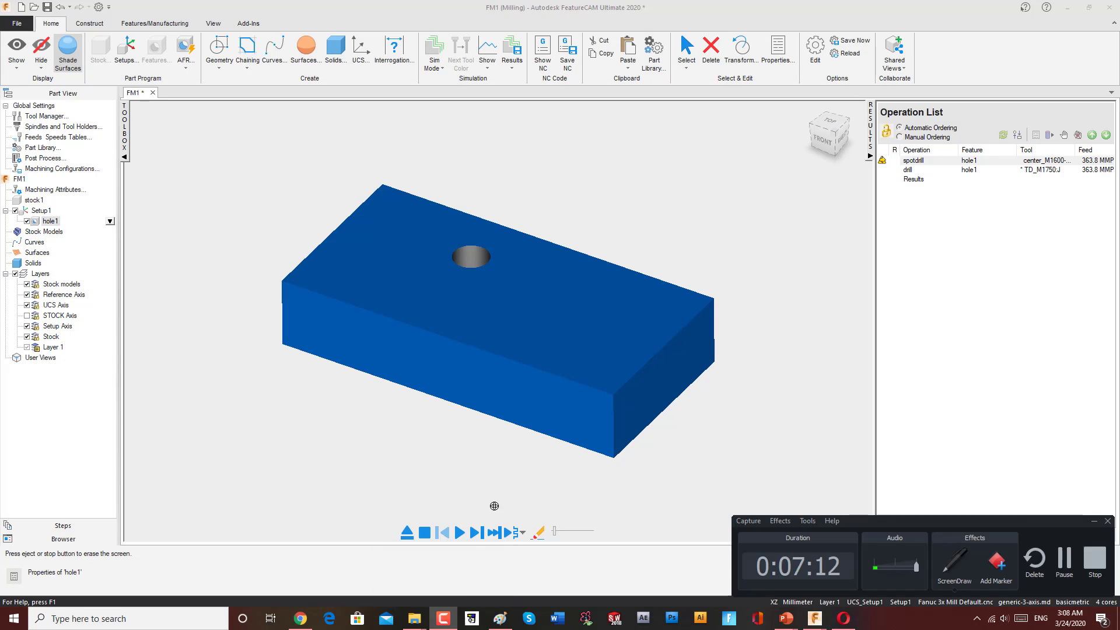
pyautogui.click(1065, 559)
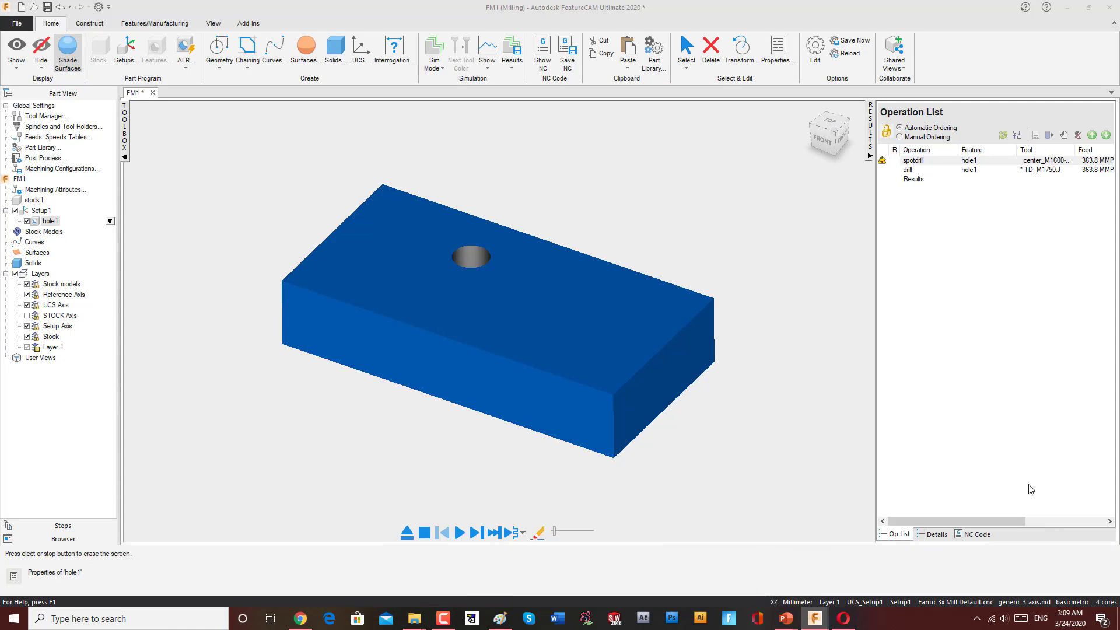
pyautogui.moveTo(755, 415)
pyautogui.mouseDown(button='middle')
pyautogui.moveTo(657, 460)
pyautogui.moveTo(759, 433)
pyautogui.mouseUp(button='middle')
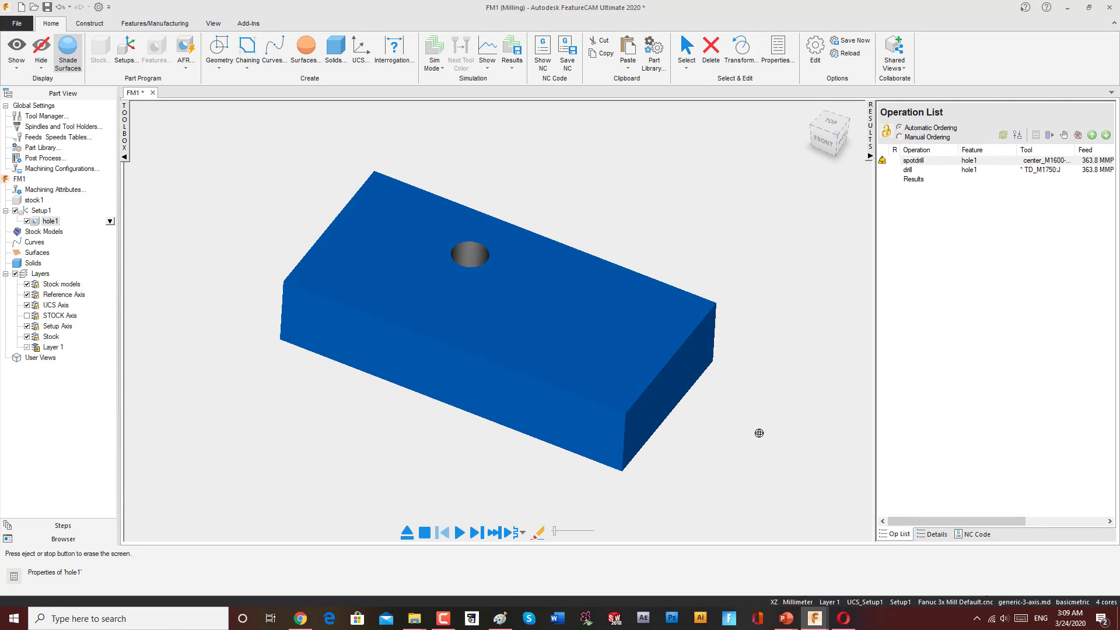
pyautogui.moveTo(457, 453); pyautogui.dragTo(584, 299, button='middle')
# Make hole1 a through hole with depth 50 and apply the change
pyautogui.doubleClick(50, 221)
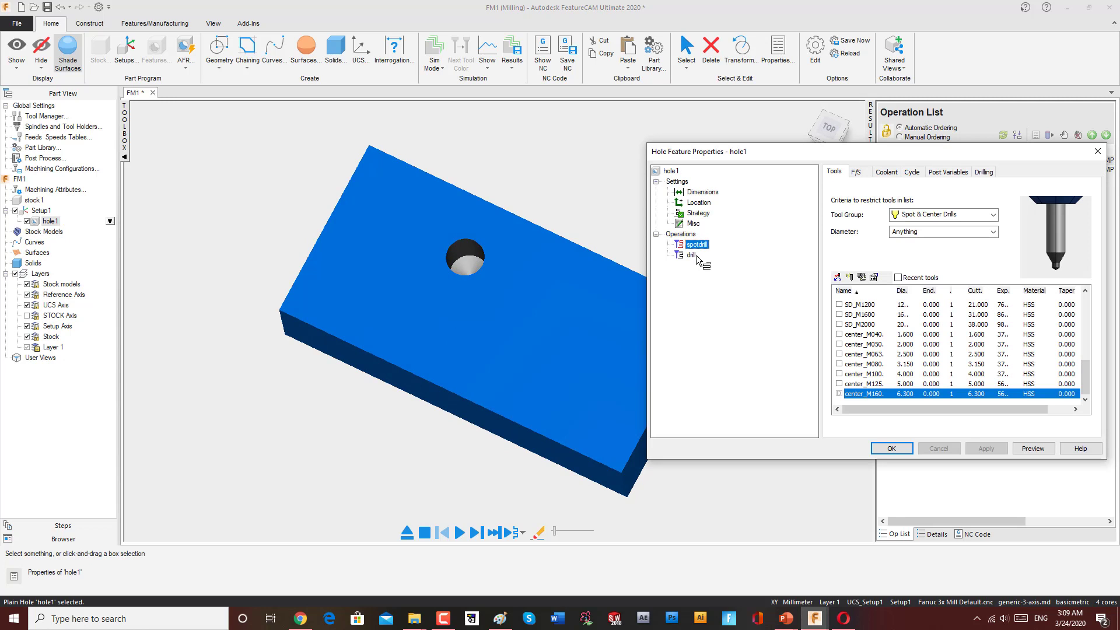
pyautogui.click(691, 255)
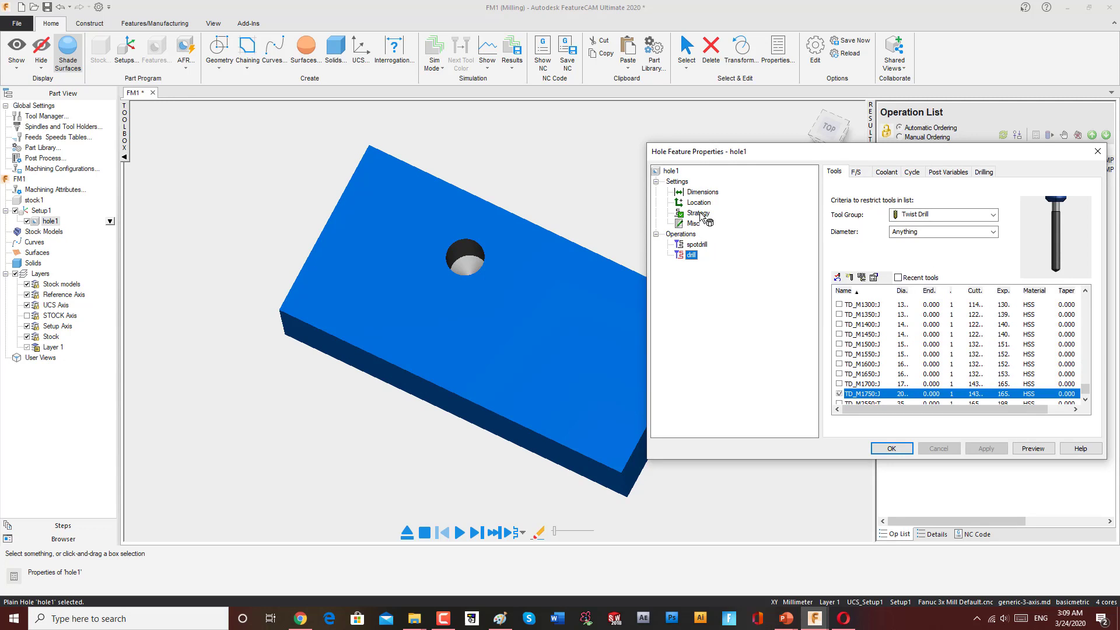
pyautogui.click(702, 192)
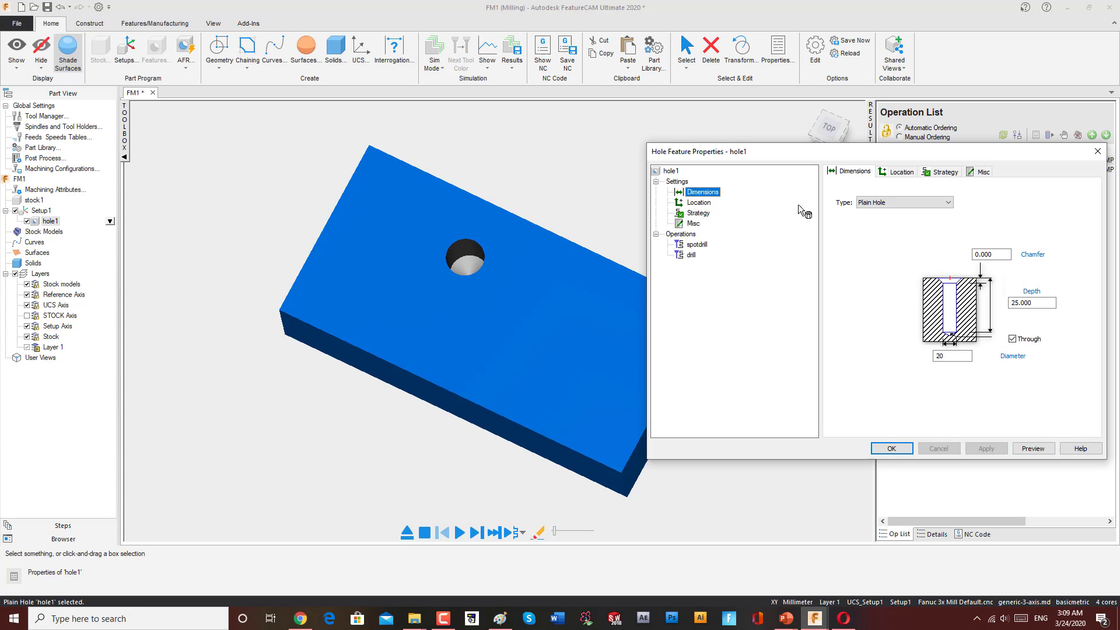
pyautogui.click(1011, 338)
pyautogui.click(1041, 304)
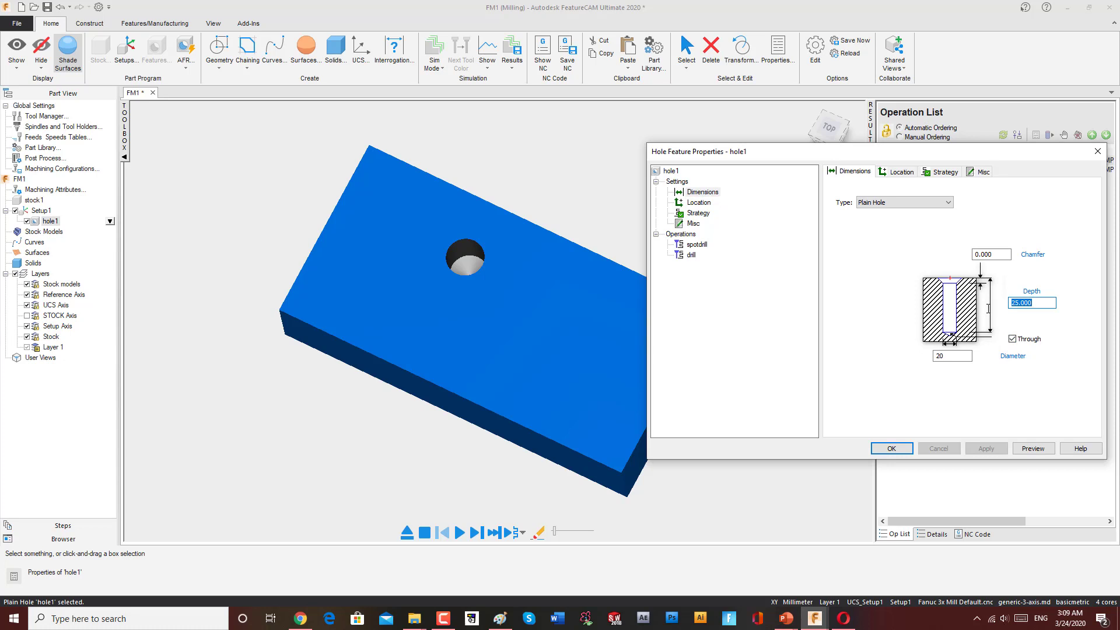
pyautogui.write('50')
pyautogui.click(1000, 451)
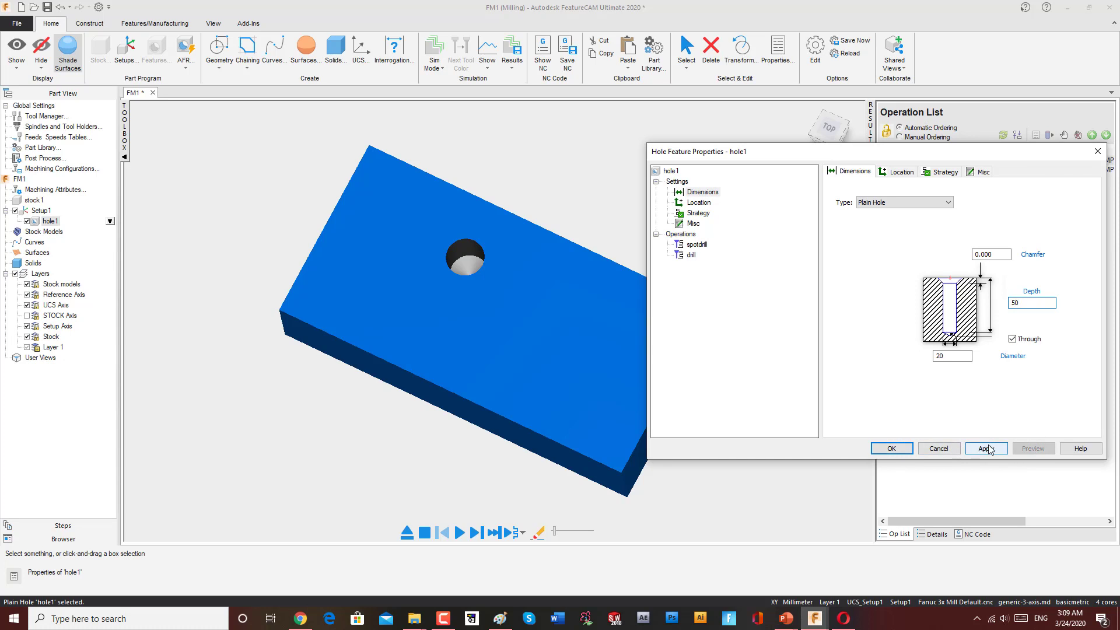
pyautogui.click(903, 452)
pyautogui.moveTo(501, 292)
pyautogui.mouseDown(button='middle')
pyautogui.moveTo(468, 342)
pyautogui.moveTo(420, 253)
pyautogui.moveTo(342, 348)
pyautogui.moveTo(762, 449)
pyautogui.mouseUp(button='middle')
# Simulate the through hole, view the block from the top, open Steps, and clear the simulation
pyautogui.click(459, 532)
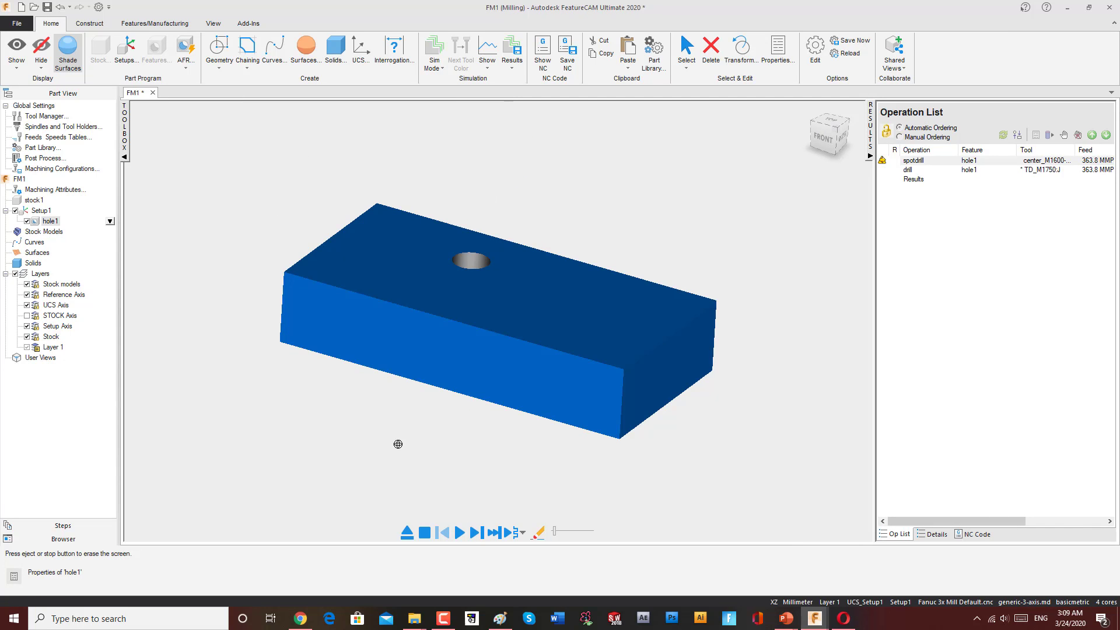
pyautogui.moveTo(395, 445)
pyautogui.mouseDown(button='middle')
pyautogui.moveTo(559, 110)
pyautogui.moveTo(413, 387)
pyautogui.moveTo(688, 317)
pyautogui.moveTo(729, 353)
pyautogui.moveTo(452, 345)
pyautogui.moveTo(407, 455)
pyautogui.mouseUp(button='middle')
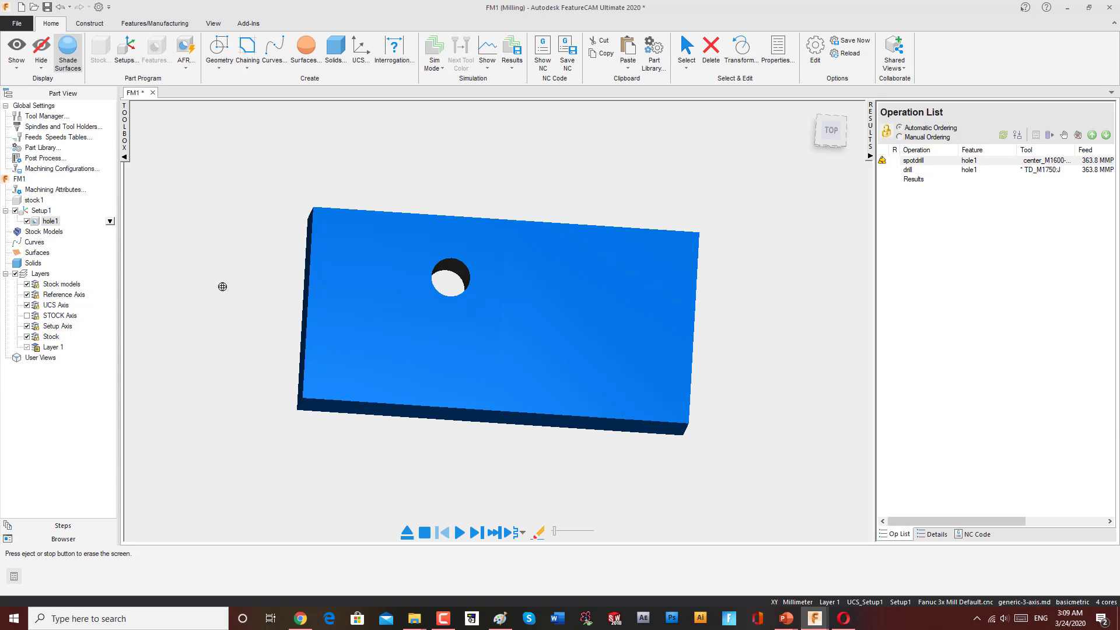
pyautogui.click(831, 132)
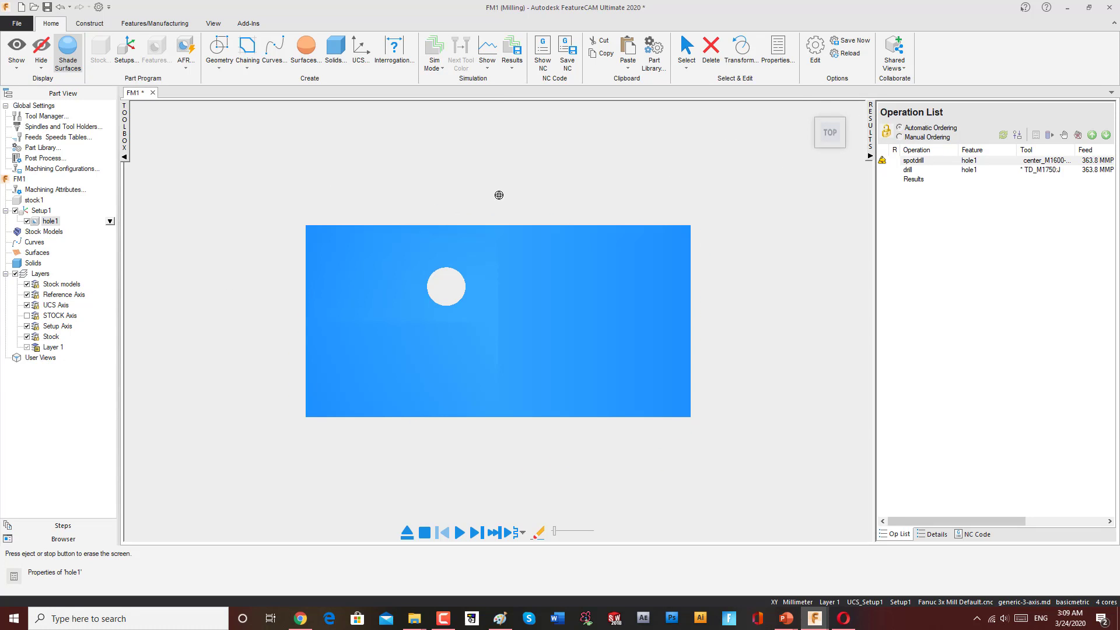
pyautogui.click(63, 525)
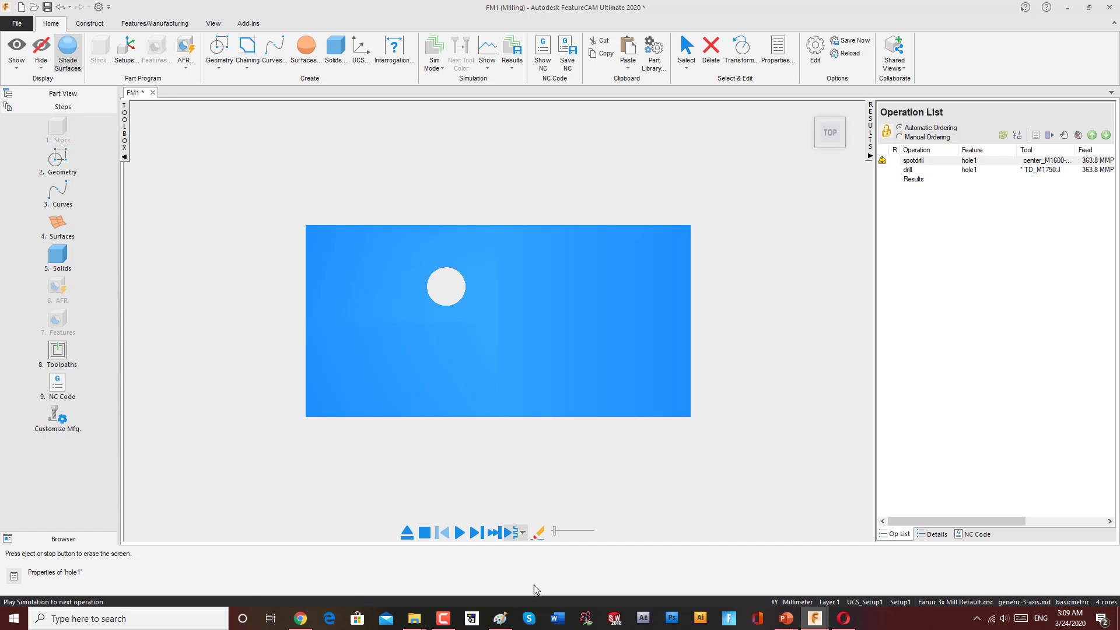
pyautogui.click(424, 533)
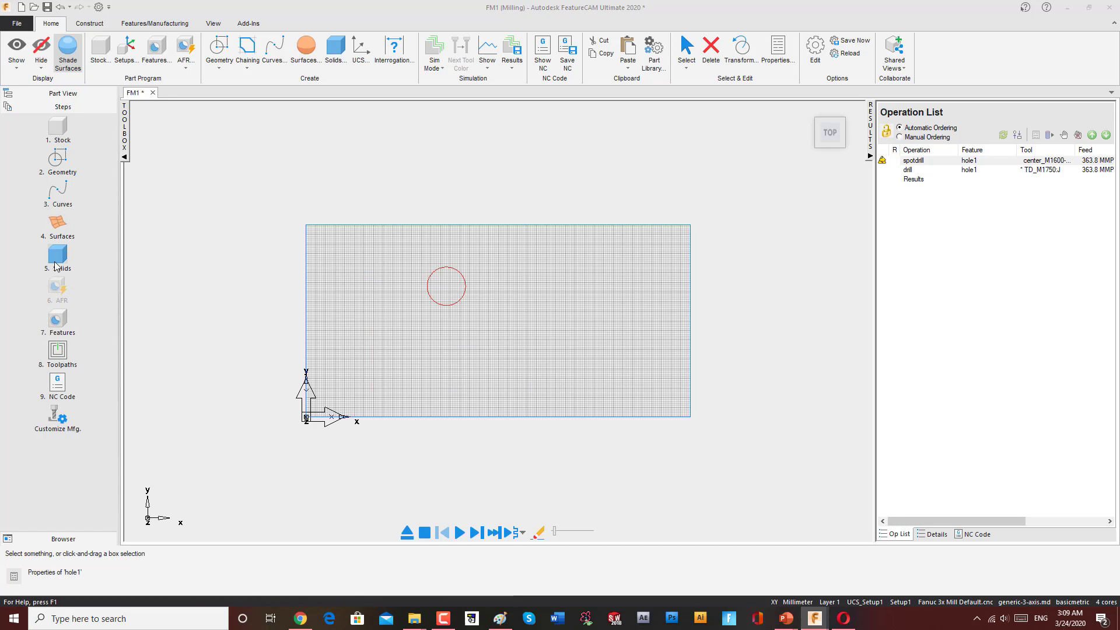
# Start a Rectangular Pocket with length 100 and width 30, previewing it on the stock
pyautogui.click(57, 321)
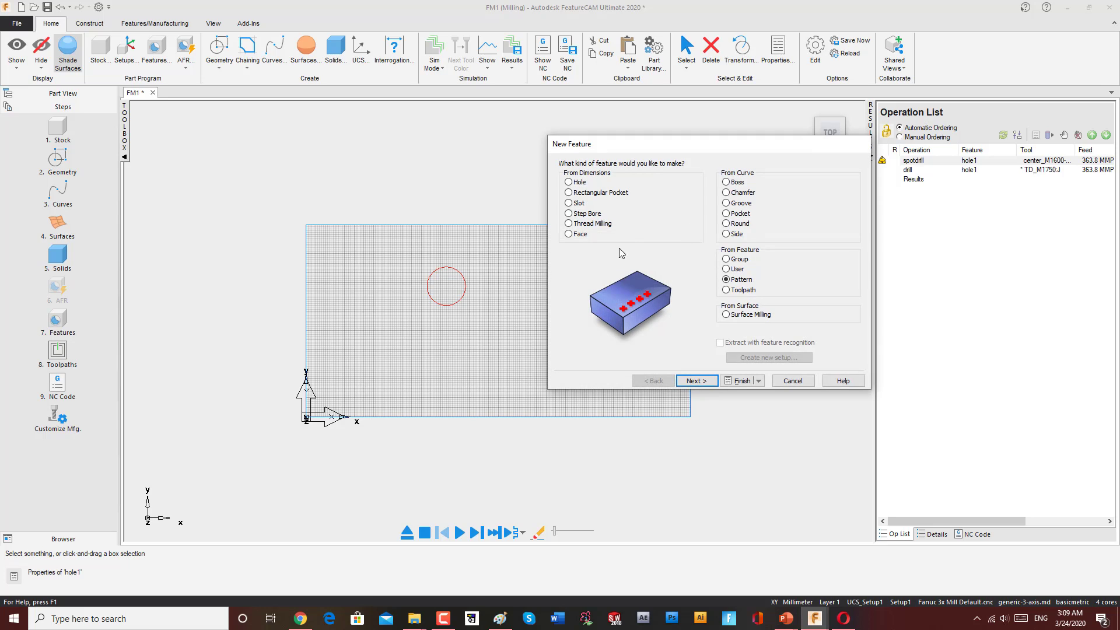
pyautogui.click(569, 193)
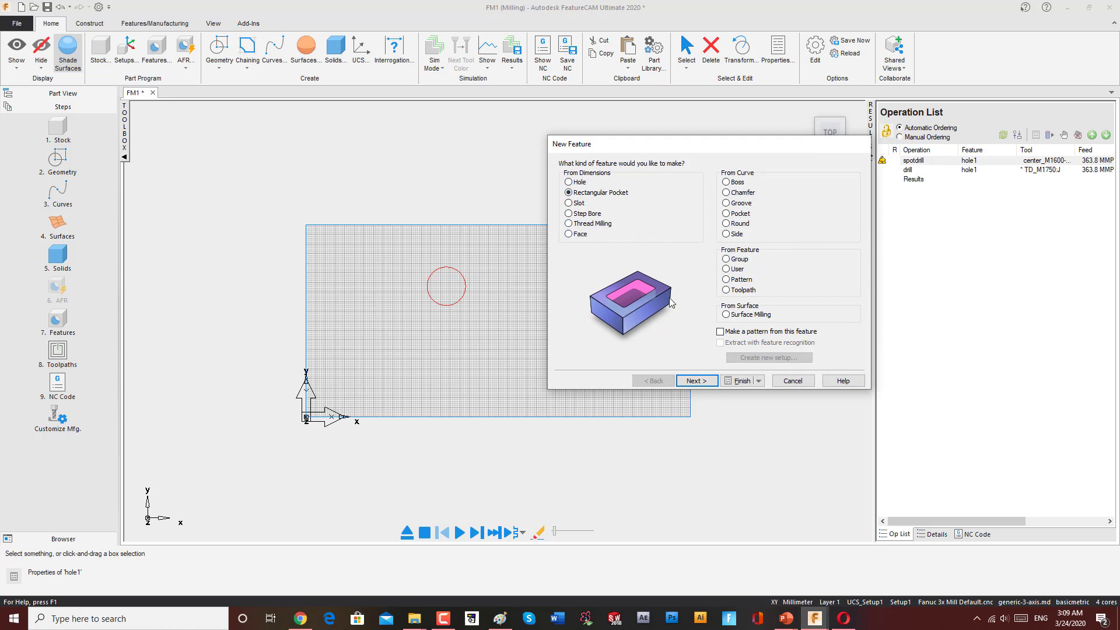
pyautogui.click(695, 381)
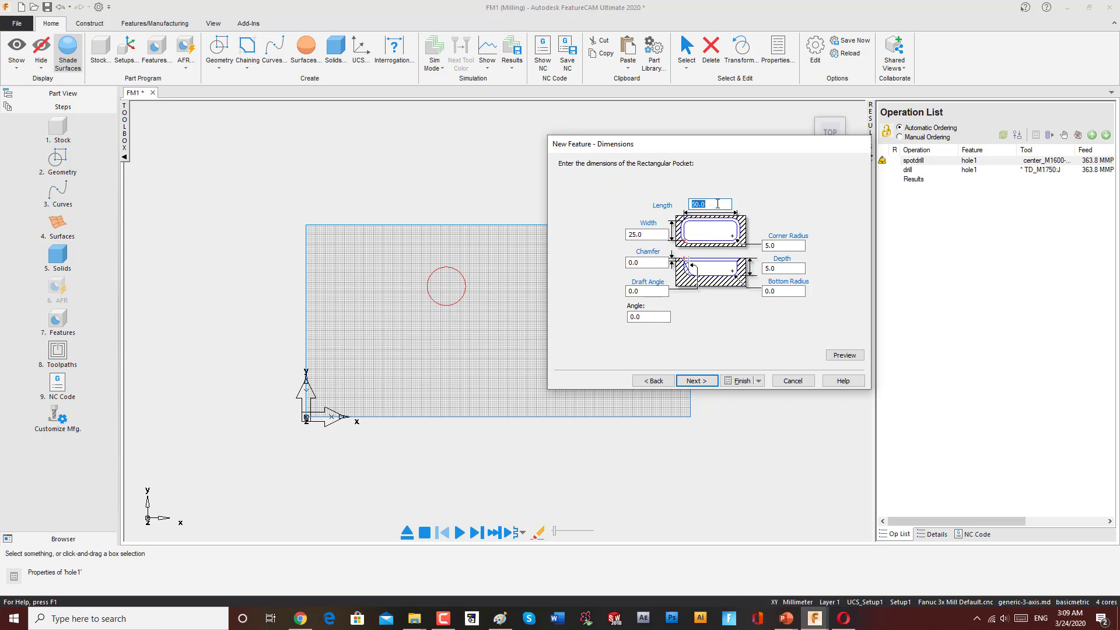
pyautogui.write('100')
pyautogui.press('Tab')
pyautogui.write('30')
pyautogui.click(844, 355)
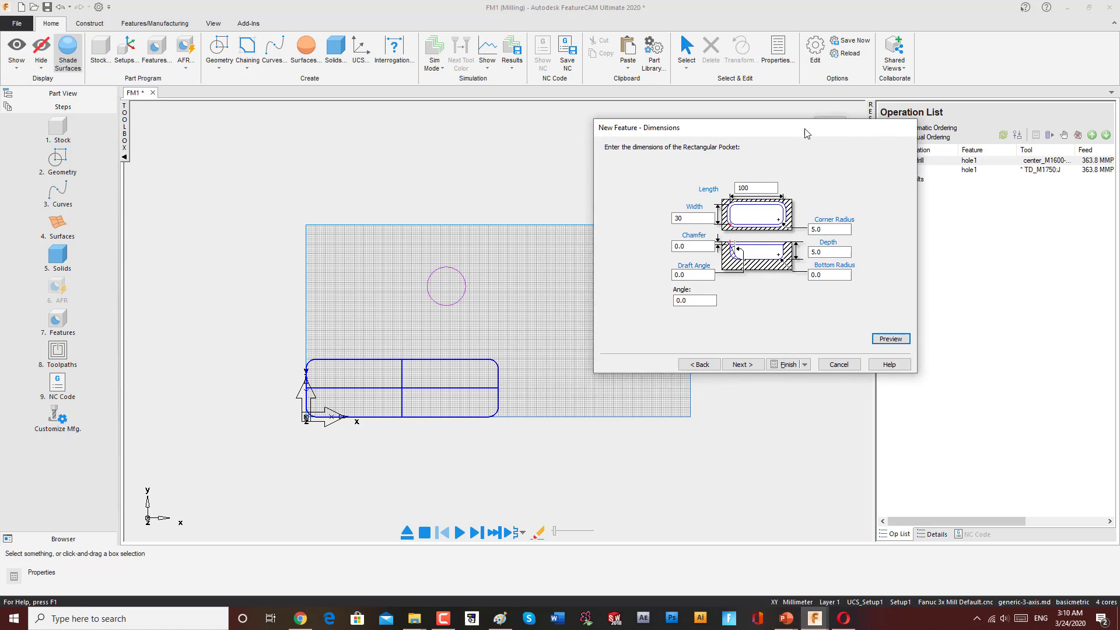
pyautogui.moveTo(755, 145); pyautogui.dragTo(805, 128)
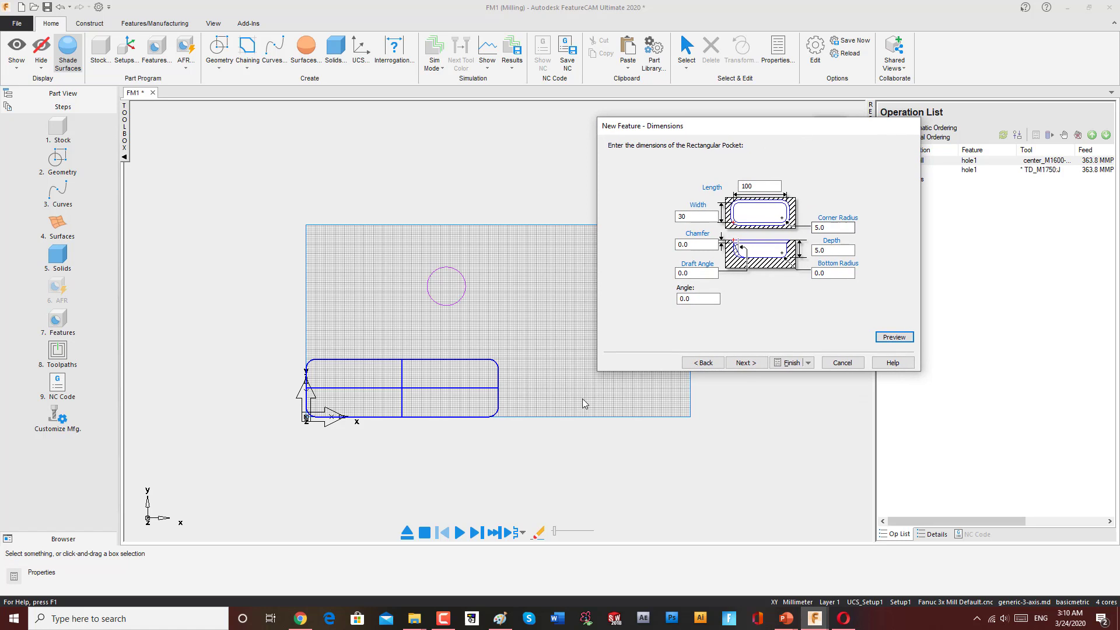
pyautogui.moveTo(537, 269); pyautogui.dragTo(489, 349, button='middle')
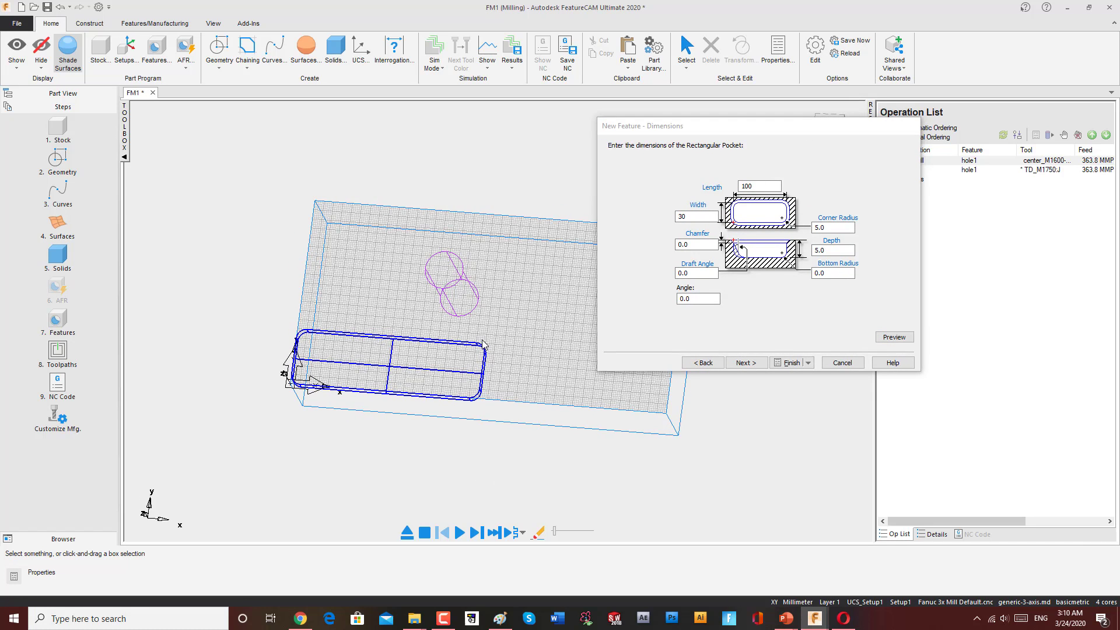
pyautogui.moveTo(803, 129); pyautogui.dragTo(856, 219)
pyautogui.click(830, 132)
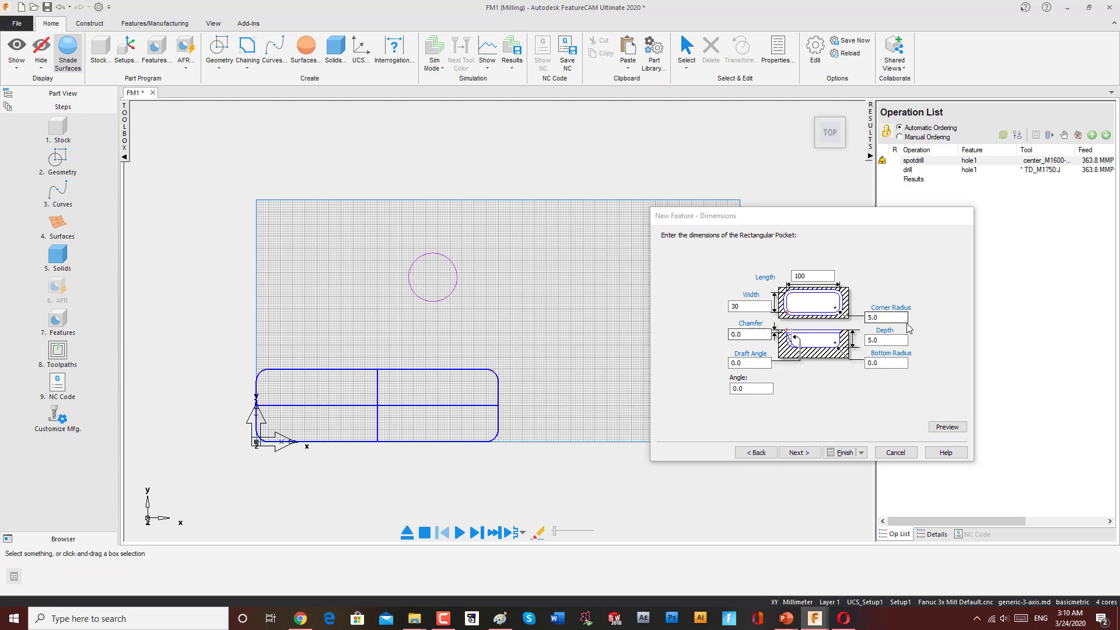
# Try corner radii 8 and 15 in preview, then settle on corner radius 5
pyautogui.click(886, 317)
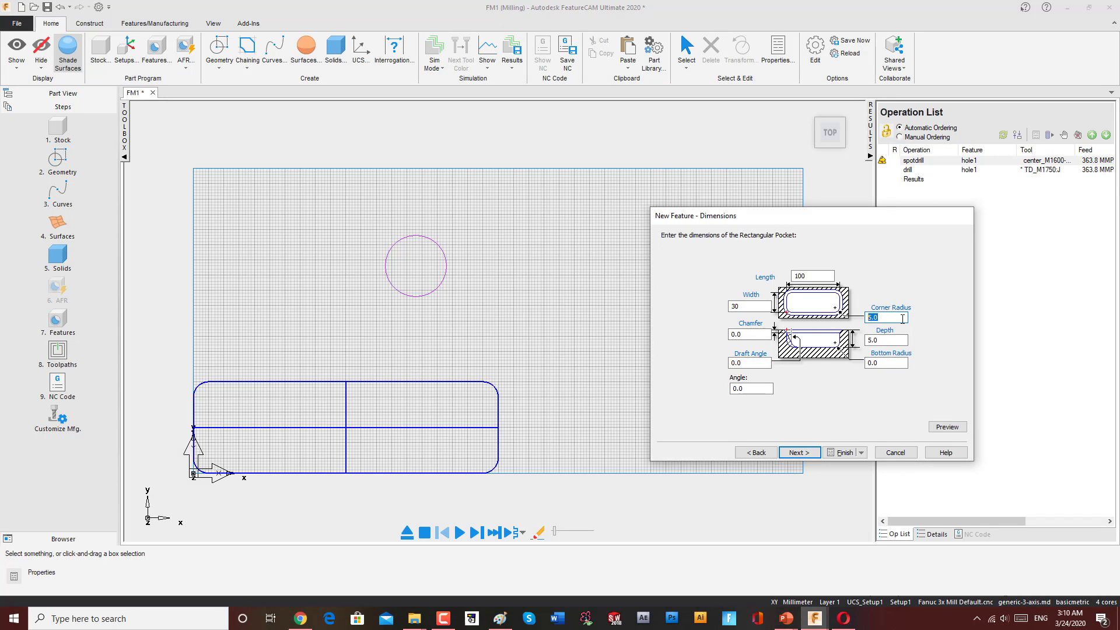
pyautogui.write('8')
pyautogui.click(947, 427)
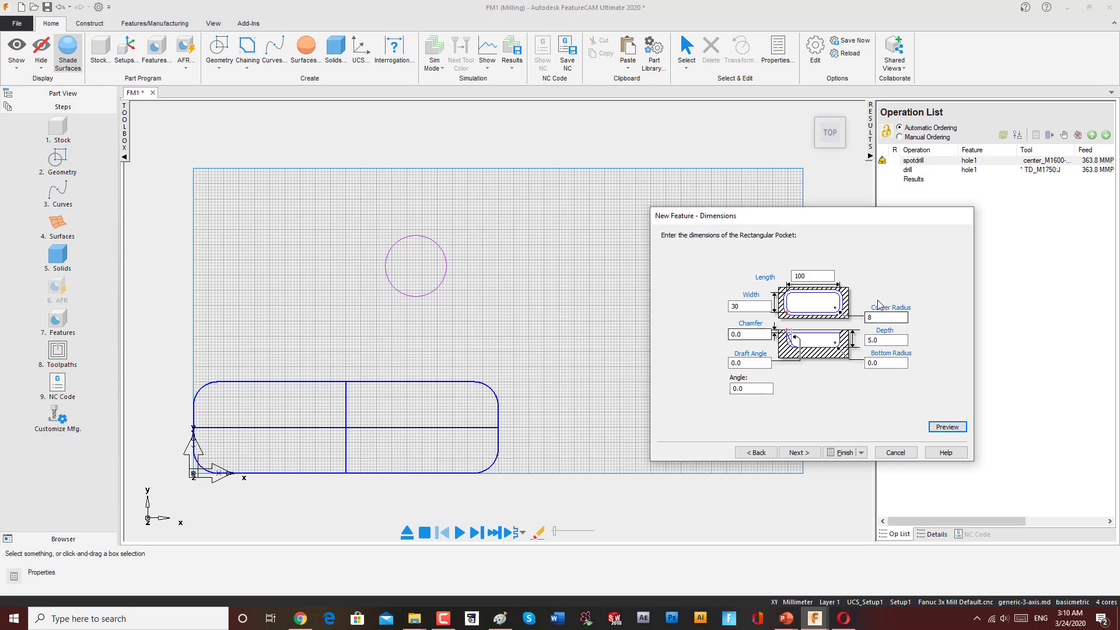
pyautogui.doubleClick(870, 317)
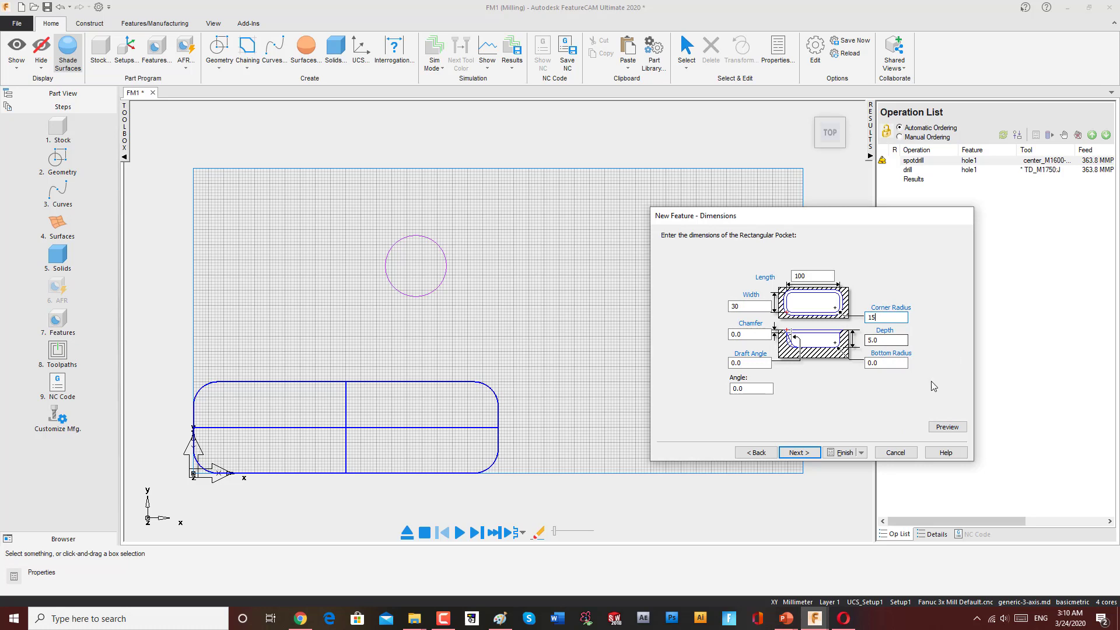
pyautogui.click(947, 427)
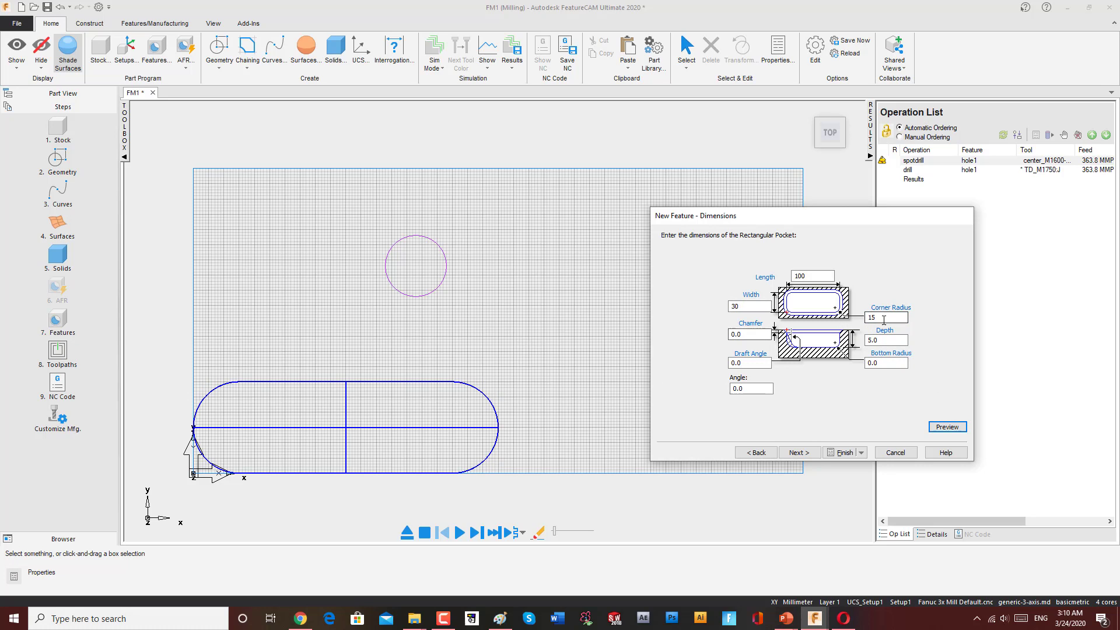
pyautogui.doubleClick(870, 317)
pyautogui.write('5')
pyautogui.click(947, 427)
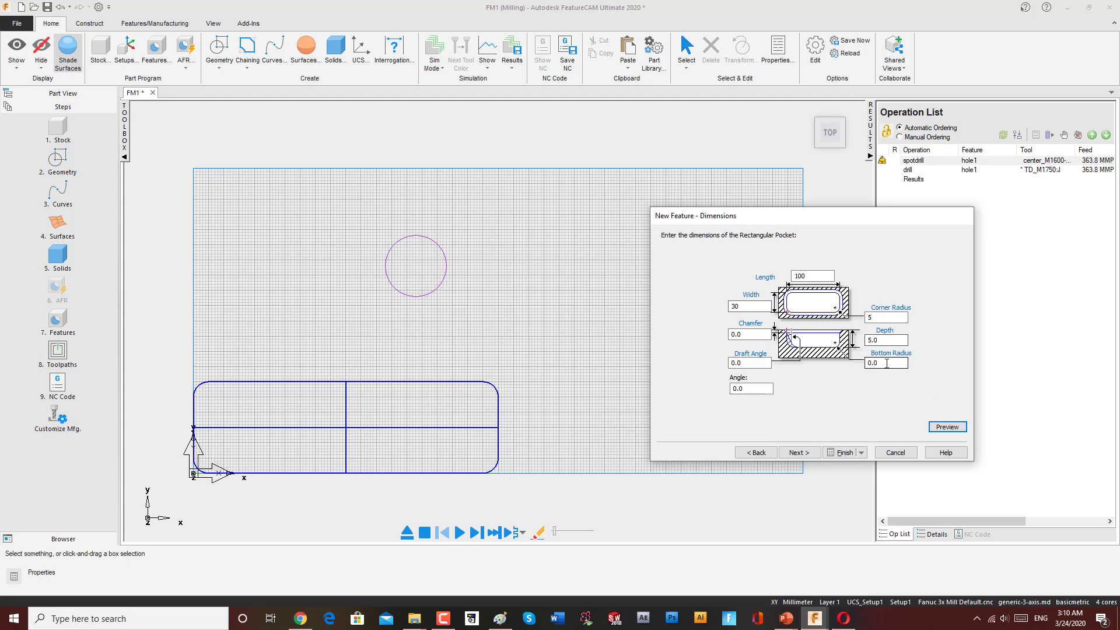
# Set the pocket depth to 10, orbiting to check the deeper pocket
pyautogui.doubleClick(873, 363)
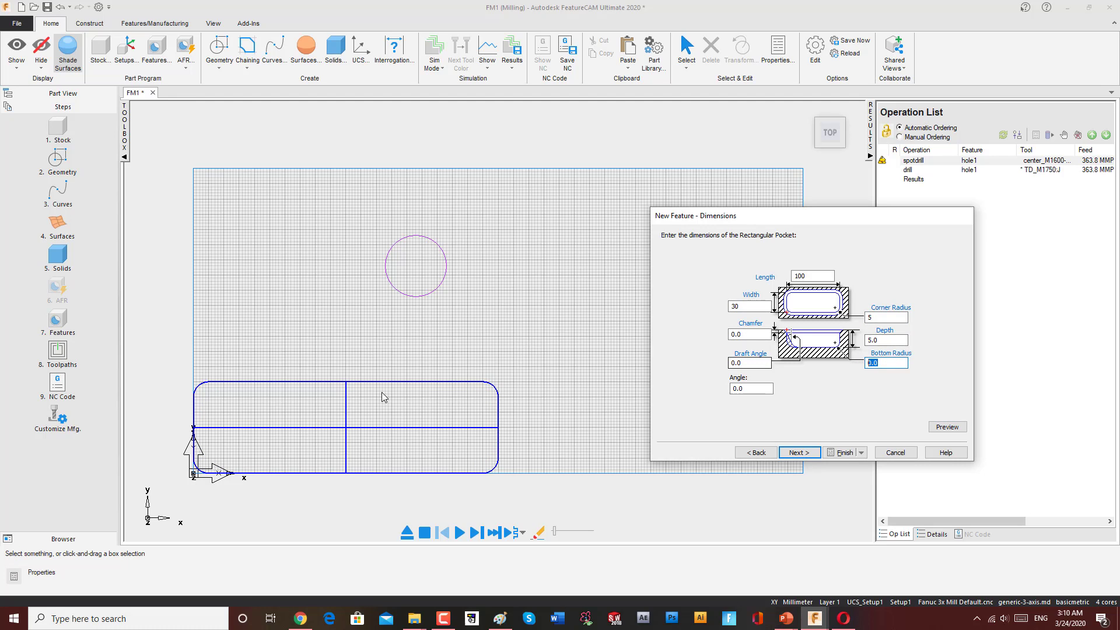
pyautogui.moveTo(365, 393); pyautogui.dragTo(532, 315, button='middle')
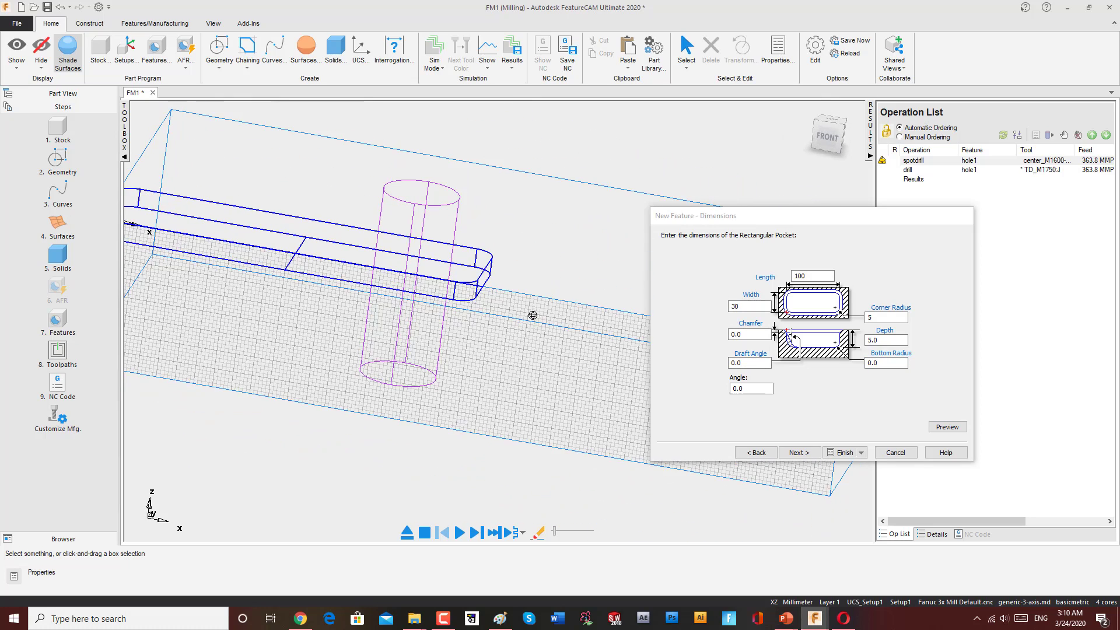
pyautogui.click(827, 137)
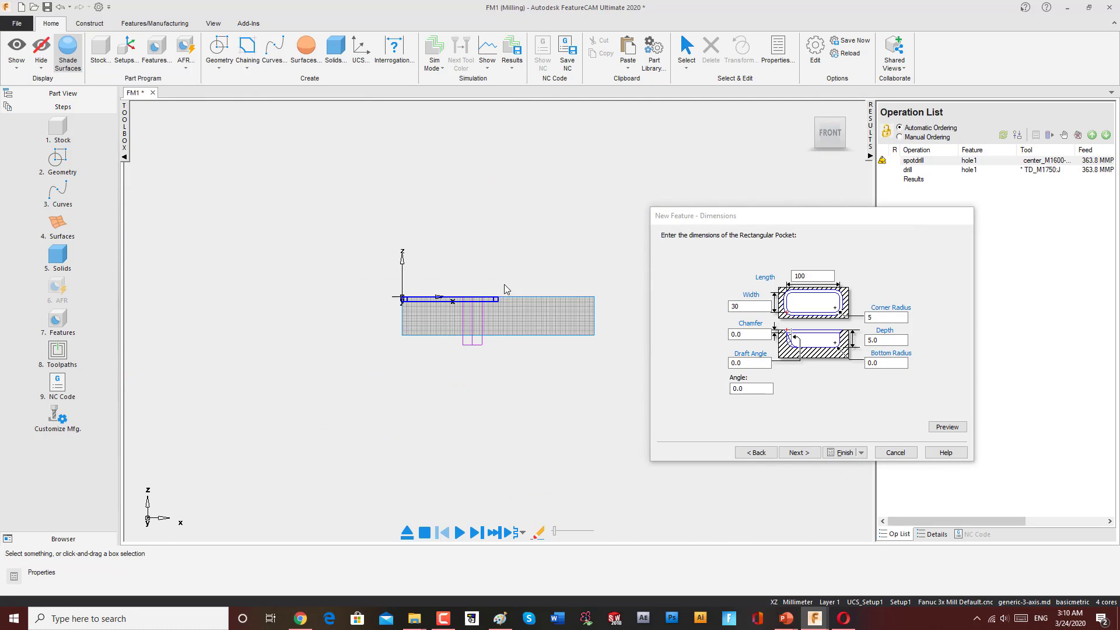
pyautogui.scroll(5, 506, 290)
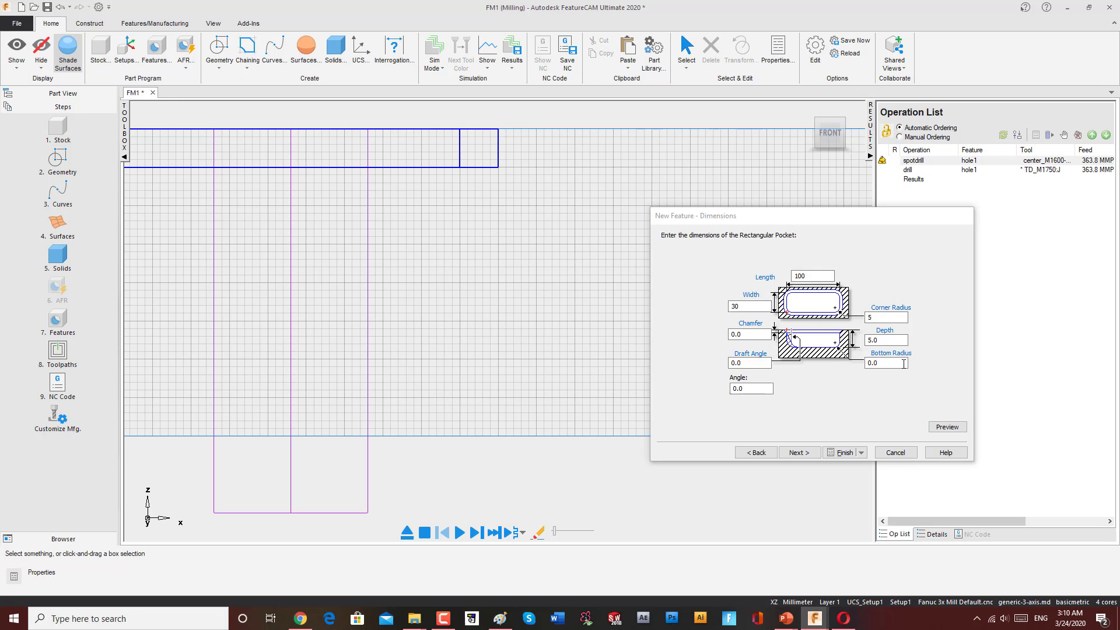
pyautogui.scroll(-5, 580, 312)
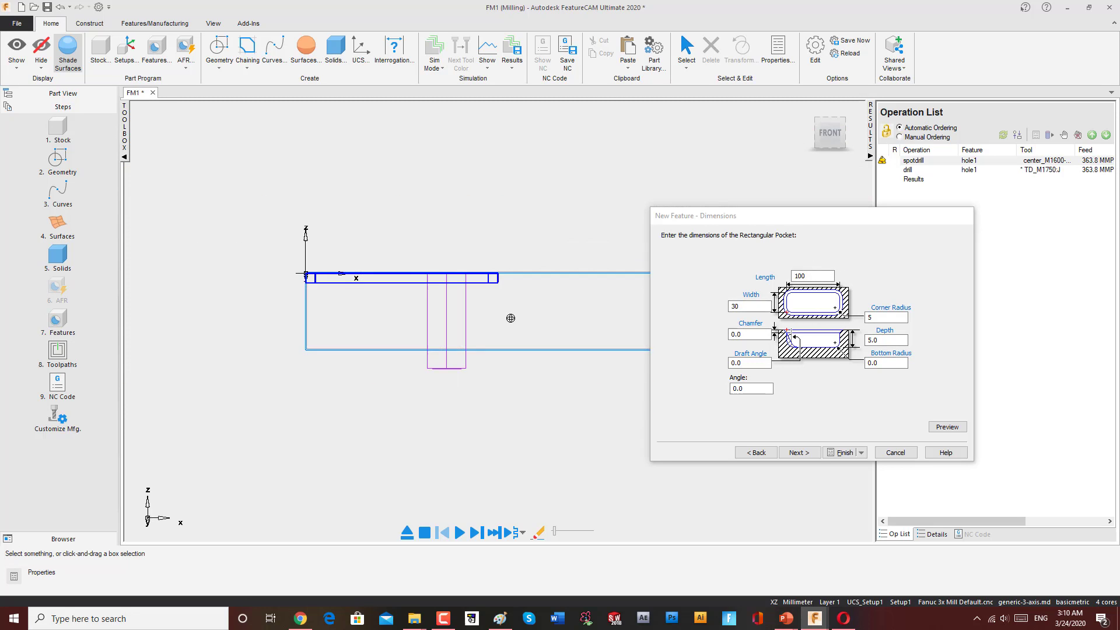
pyautogui.moveTo(510, 318); pyautogui.dragTo(713, 362, button='middle')
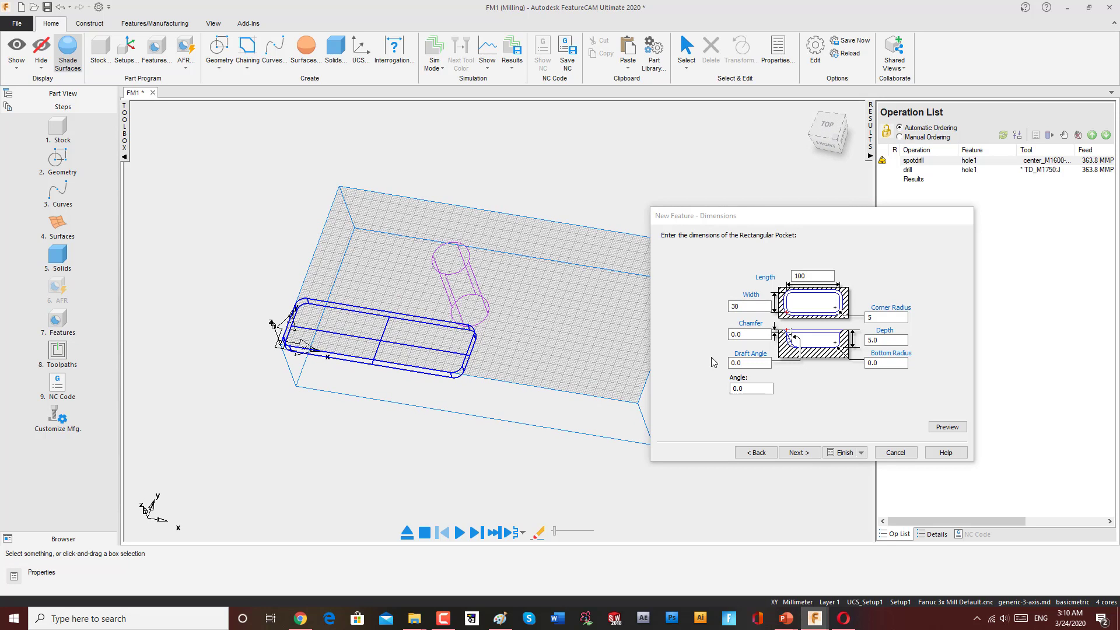
pyautogui.moveTo(603, 379); pyautogui.dragTo(613, 405, button='middle')
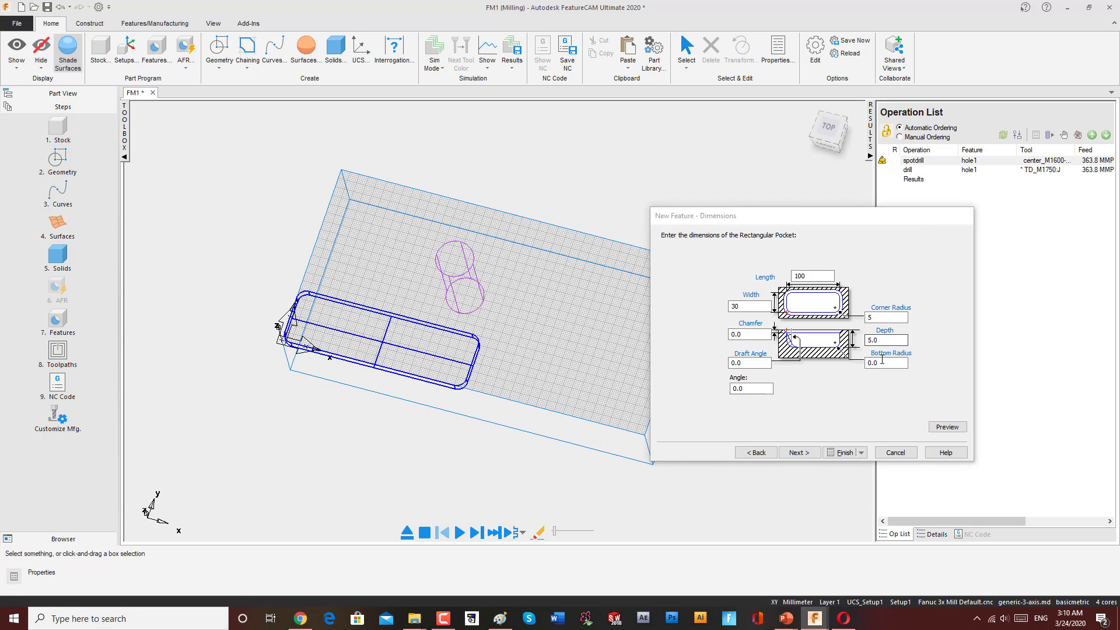
pyautogui.click(884, 365)
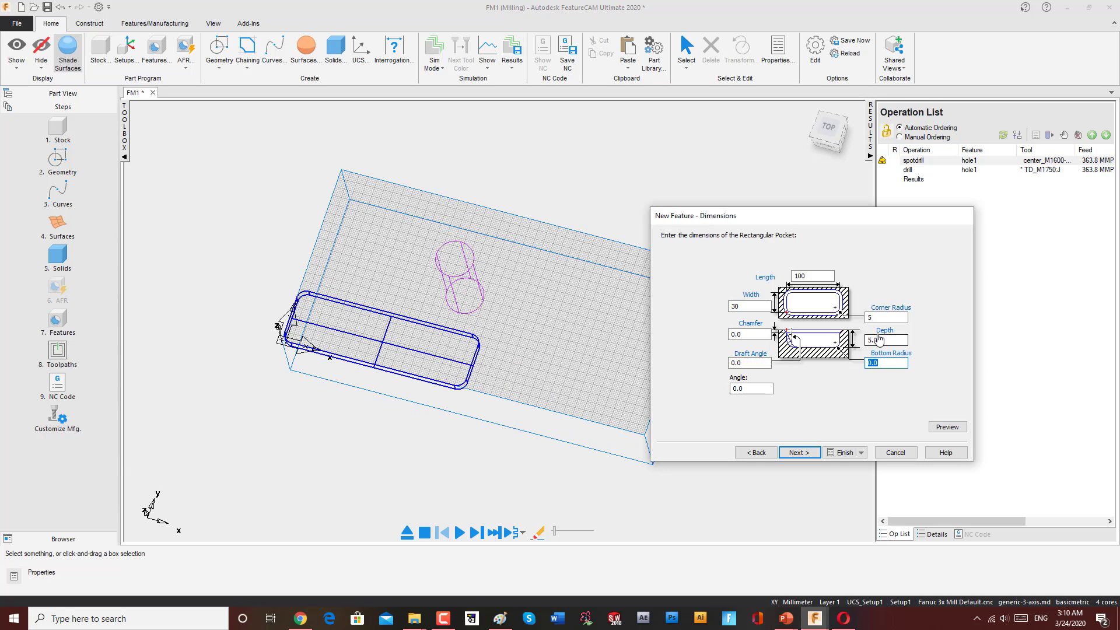
pyautogui.click(863, 341)
pyautogui.write('10')
pyautogui.moveTo(338, 379); pyautogui.dragTo(585, 388, button='middle')
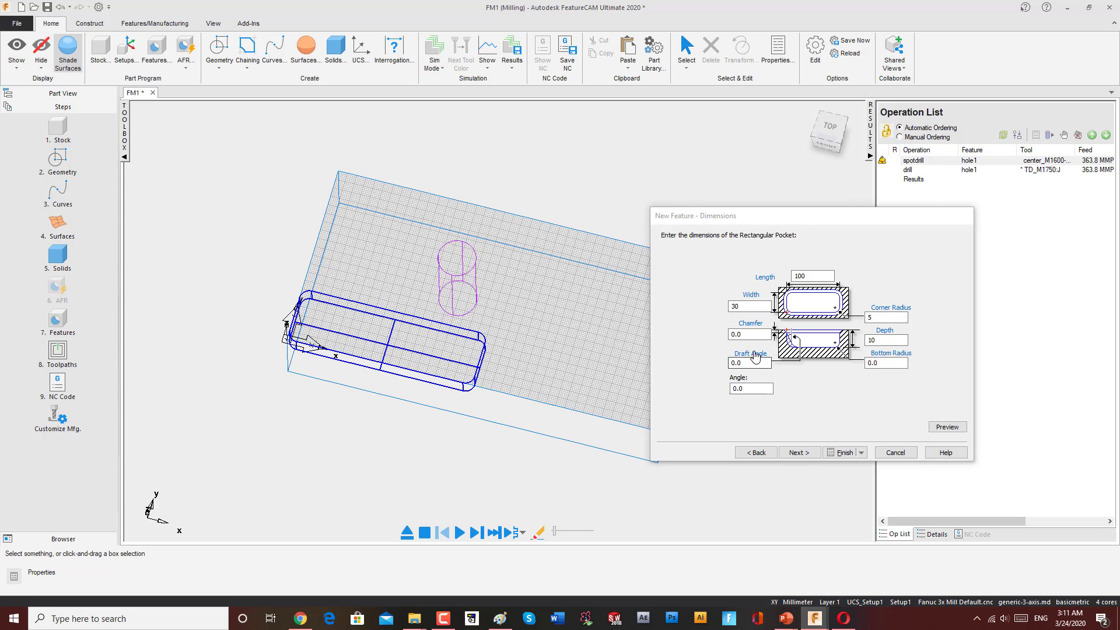
pyautogui.click(743, 362)
pyautogui.click(752, 389)
pyautogui.hotkey('ctrl', 't')
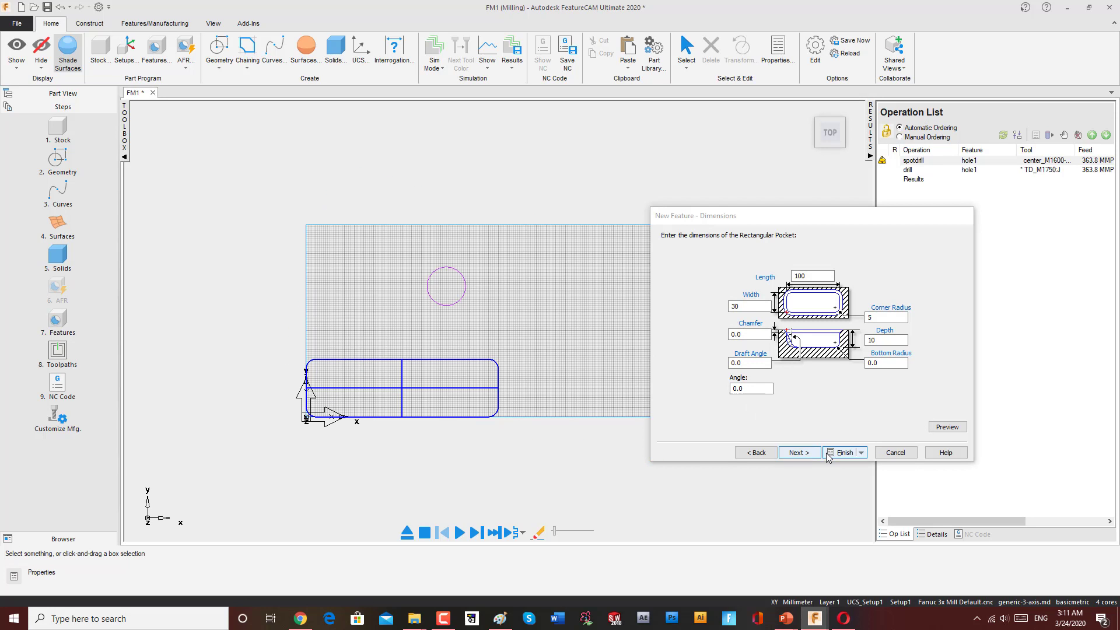
# Place the pocket at X 57, Y 12 by picking its location on the stock
pyautogui.click(795, 453)
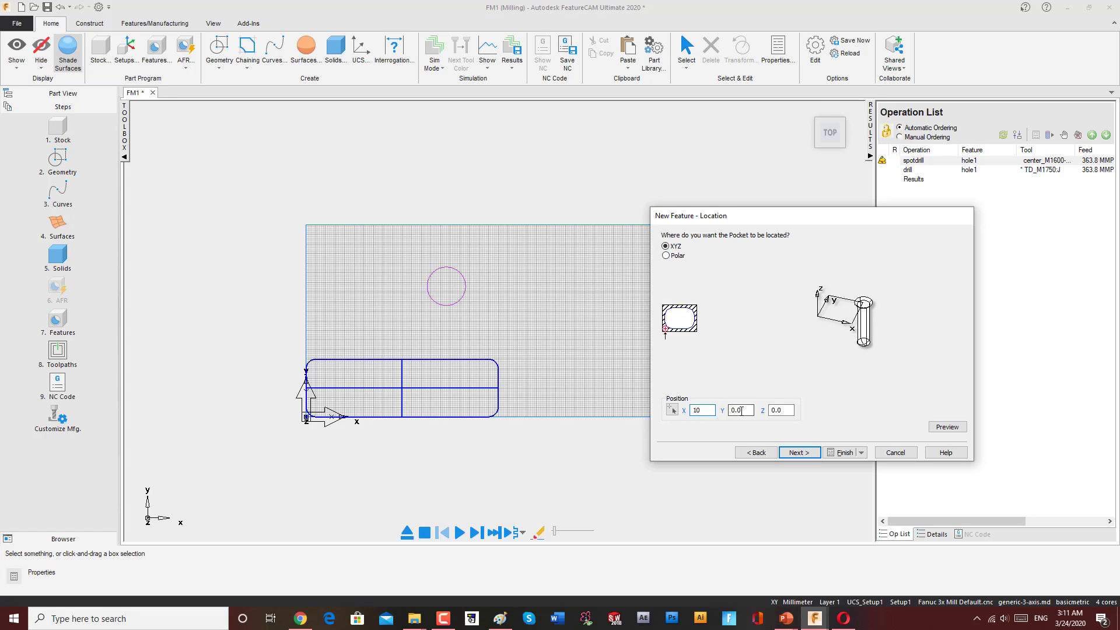
pyautogui.click(741, 410)
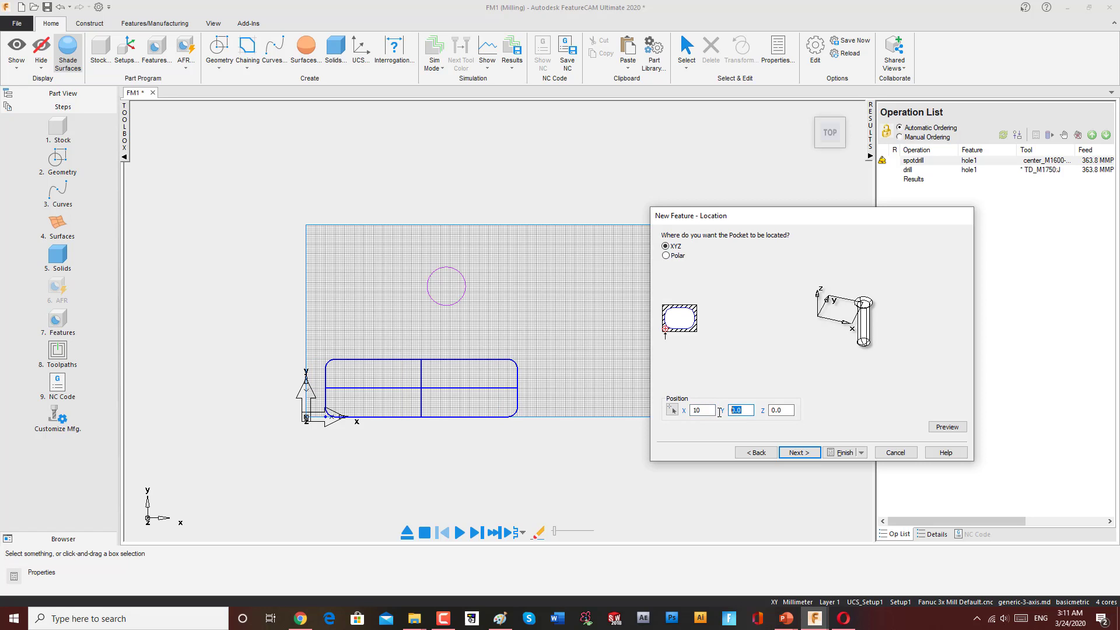
pyautogui.click(946, 427)
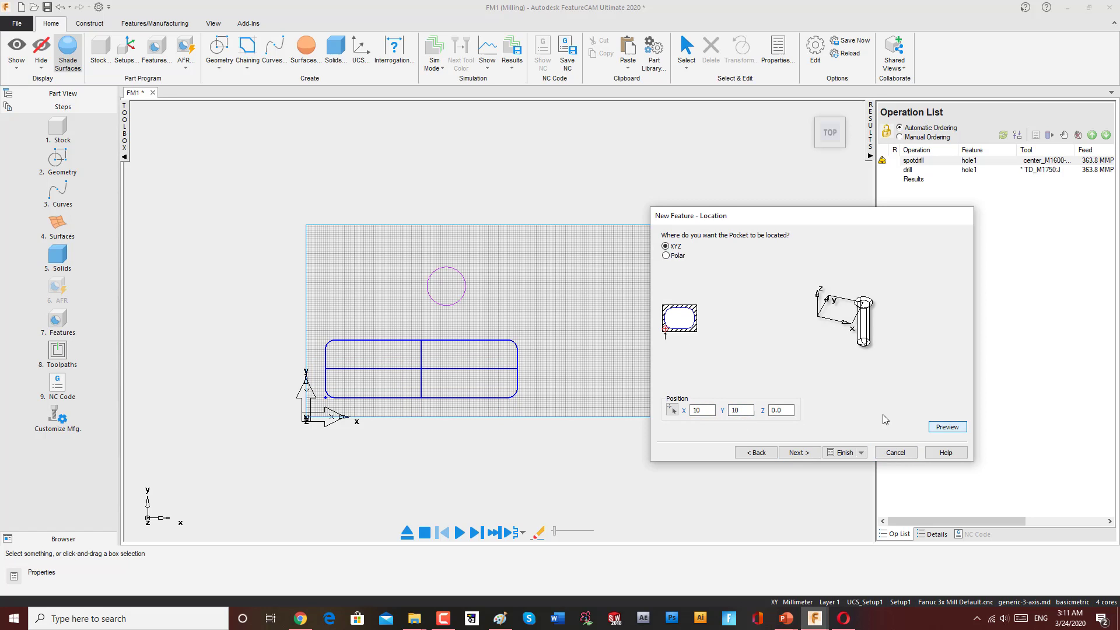
pyautogui.click(672, 410)
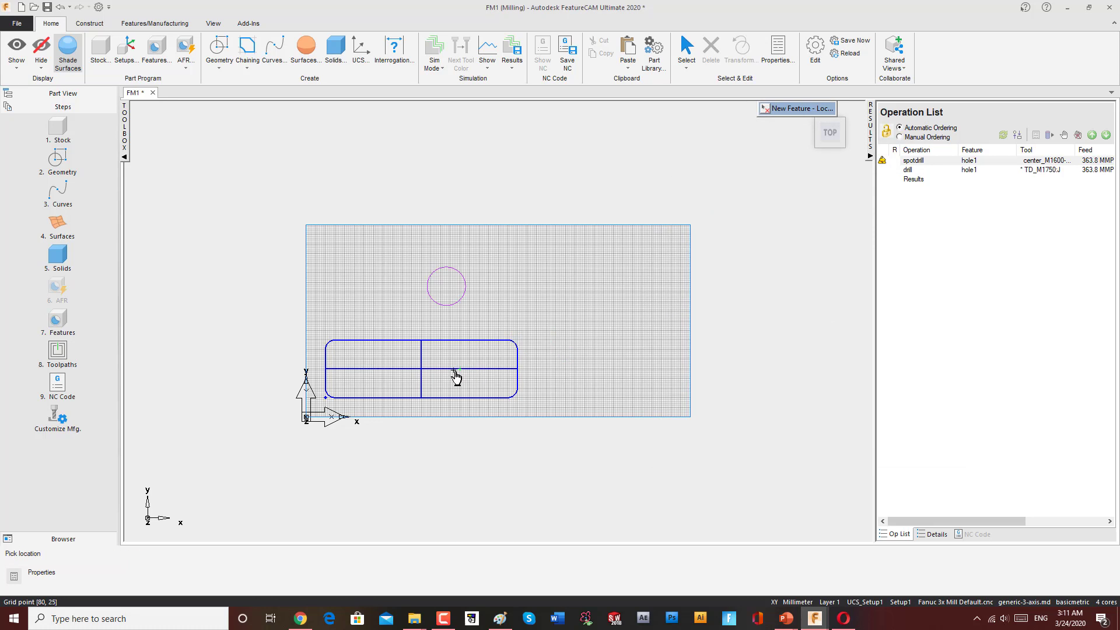
pyautogui.click(448, 379)
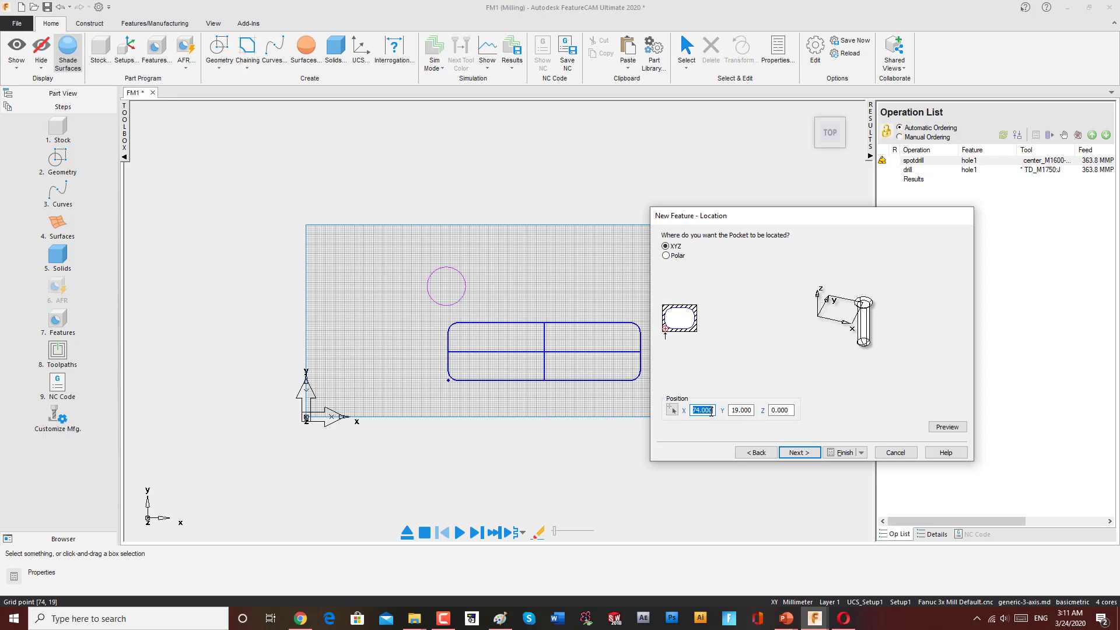
pyautogui.click(672, 410)
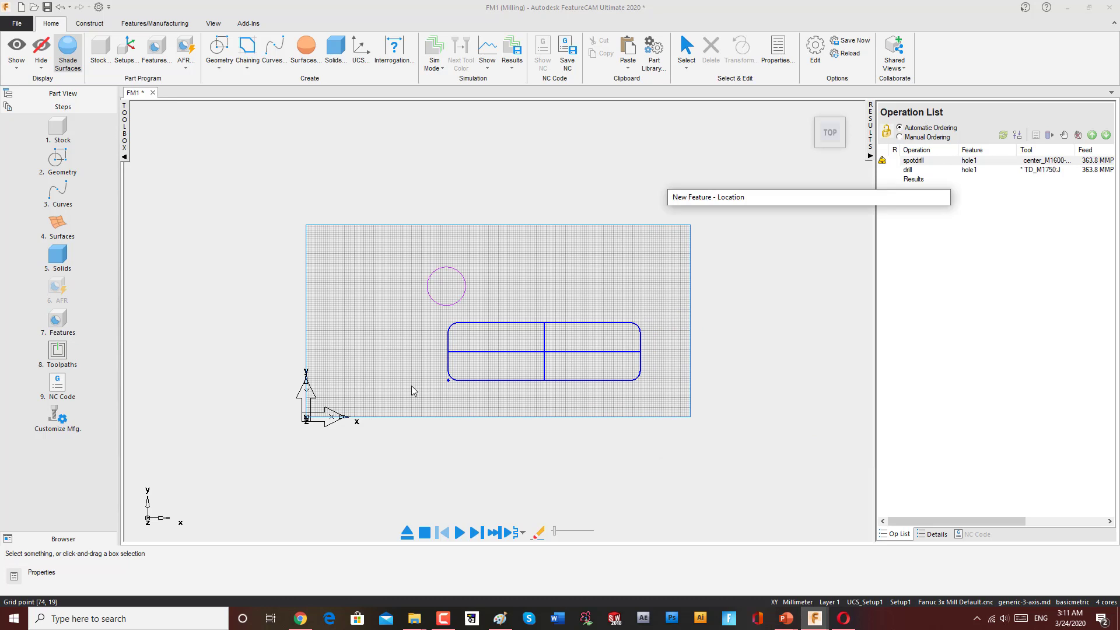
pyautogui.click(416, 394)
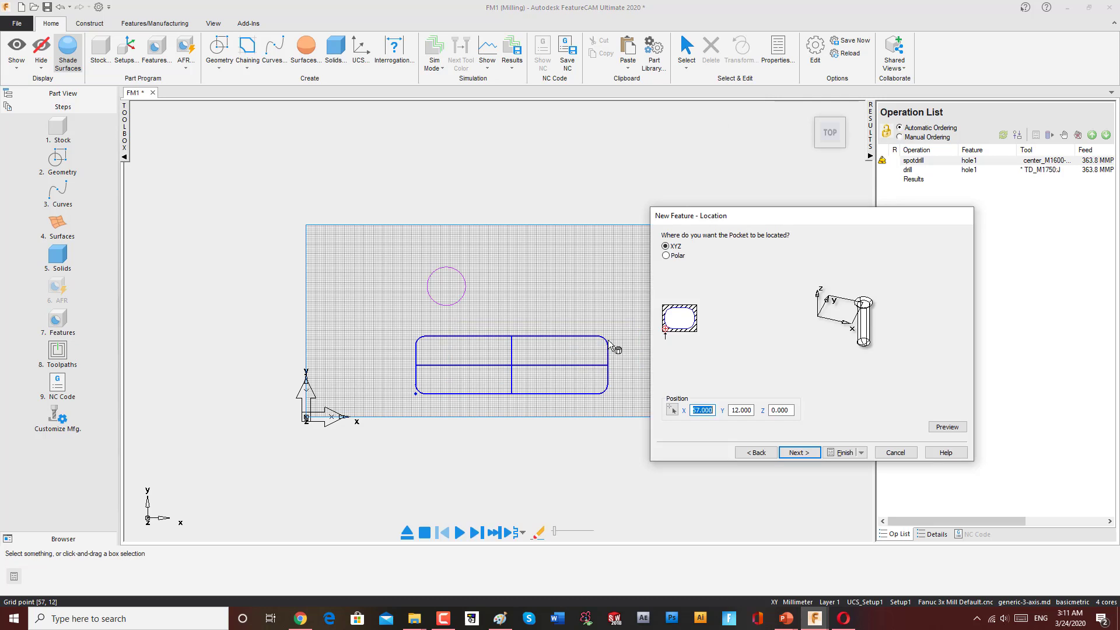
pyautogui.click(800, 453)
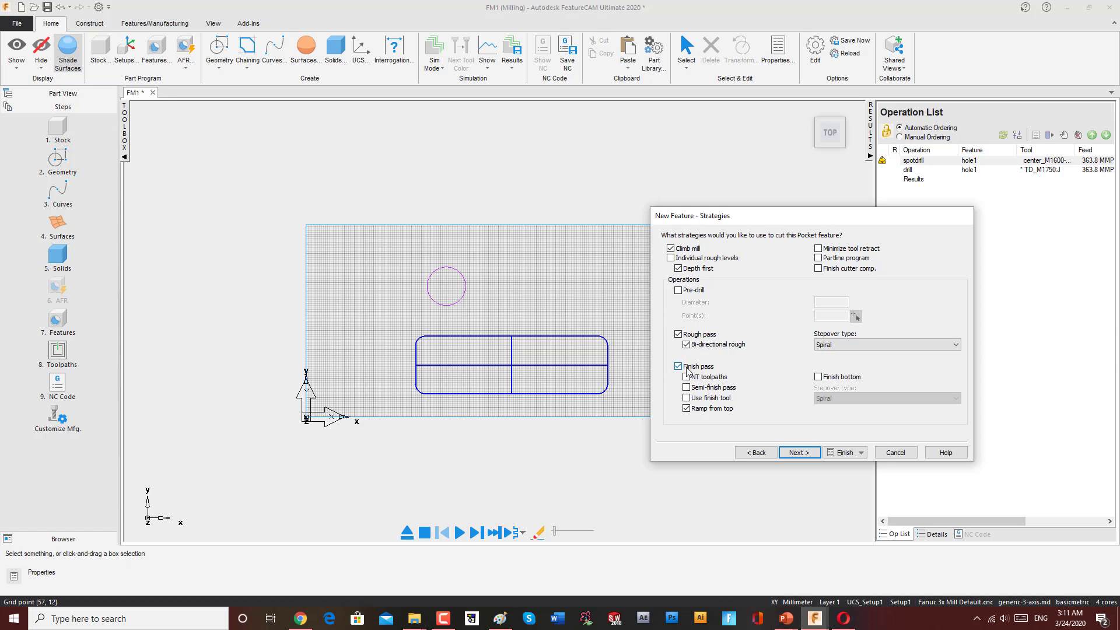
# Compare Zigzag and NT Spiral stepover types, then keep Spiral
pyautogui.click(840, 344)
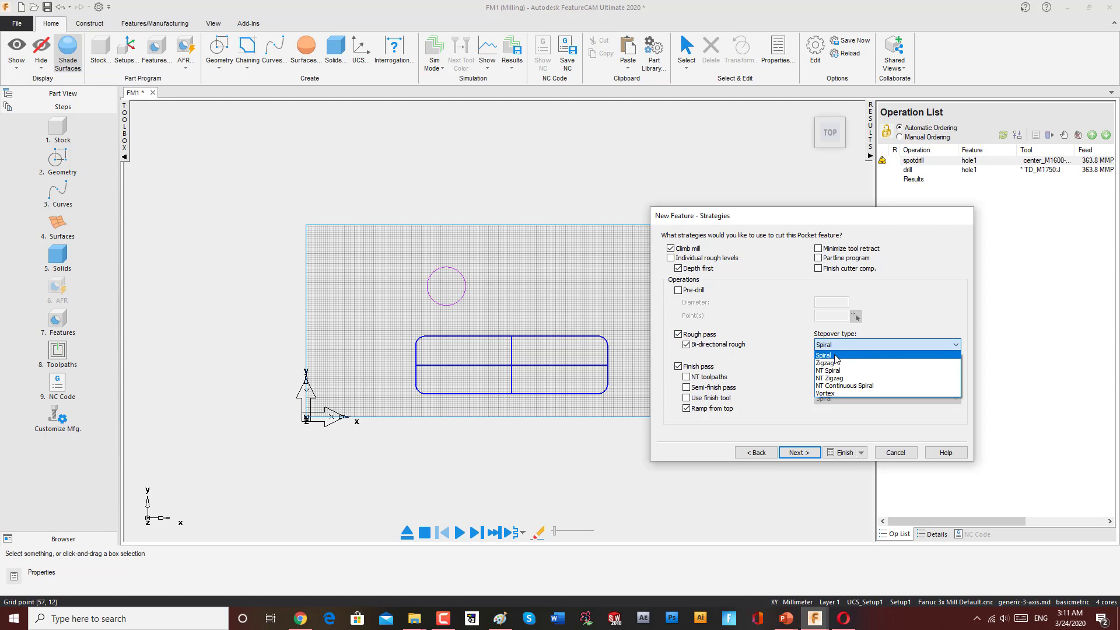
pyautogui.click(835, 363)
pyautogui.click(840, 348)
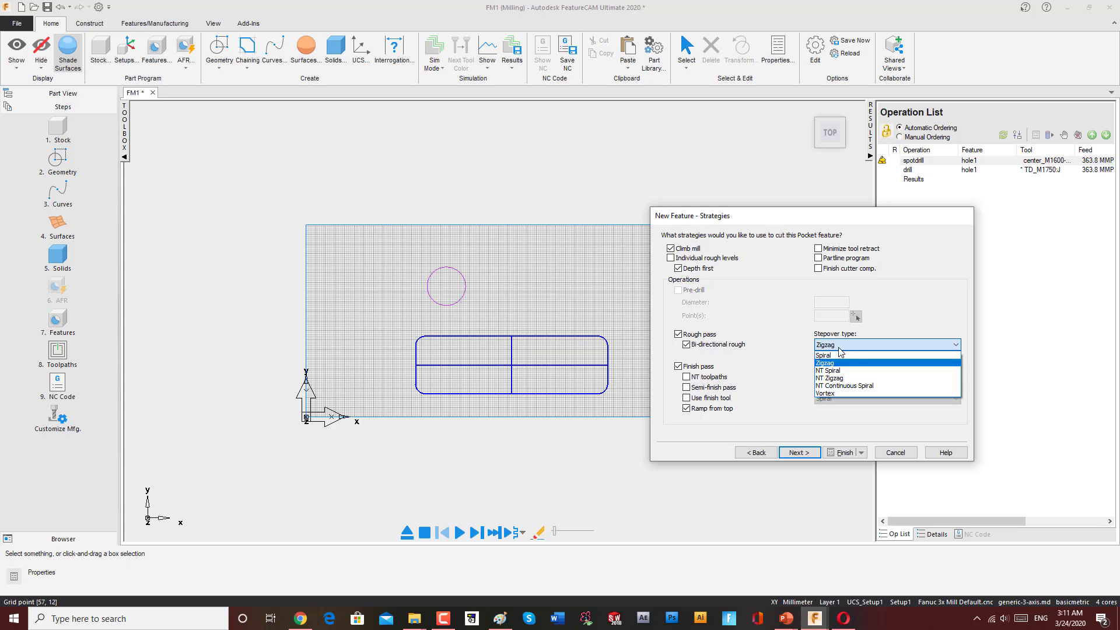
pyautogui.click(836, 372)
pyautogui.click(840, 347)
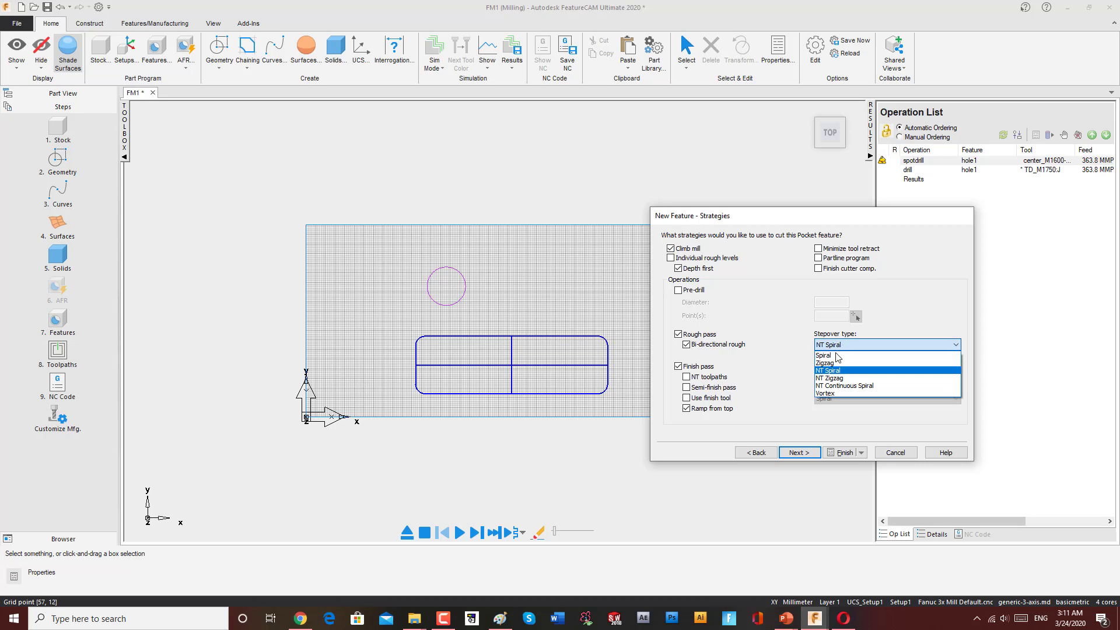
pyautogui.click(824, 355)
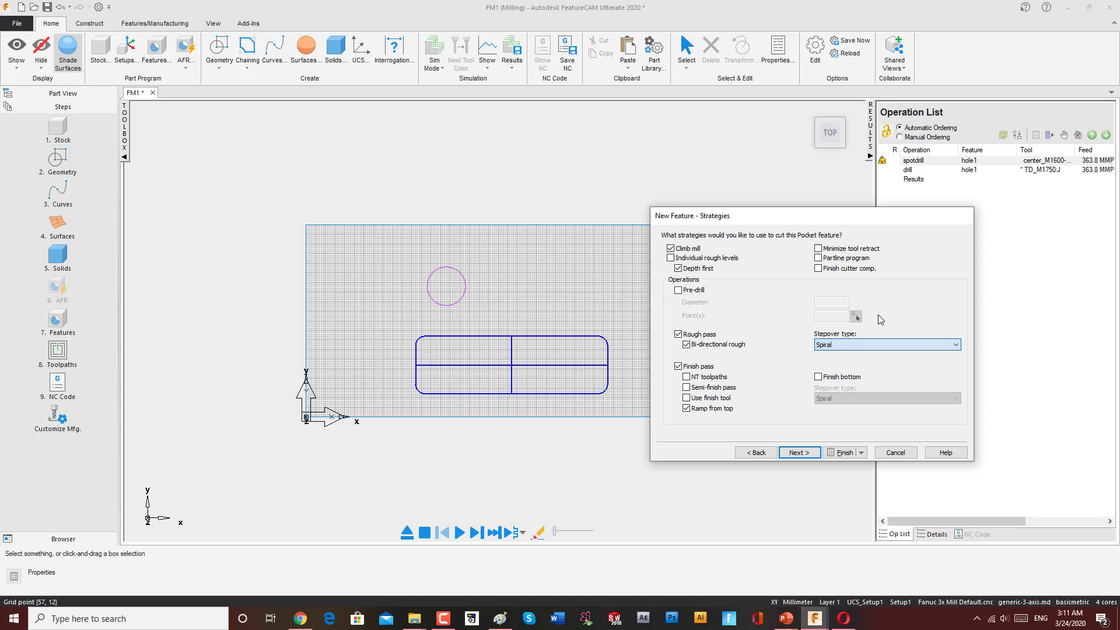
pyautogui.click(801, 453)
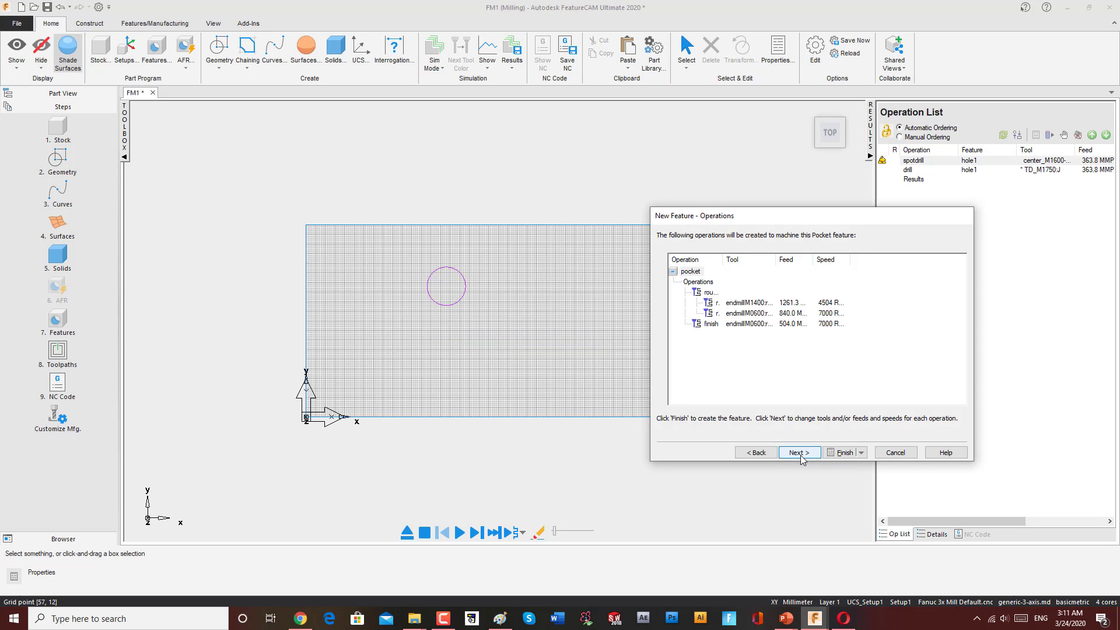
# Accept the default tool, feeds and speeds, and flood coolant for rough pass 1
pyautogui.click(799, 453)
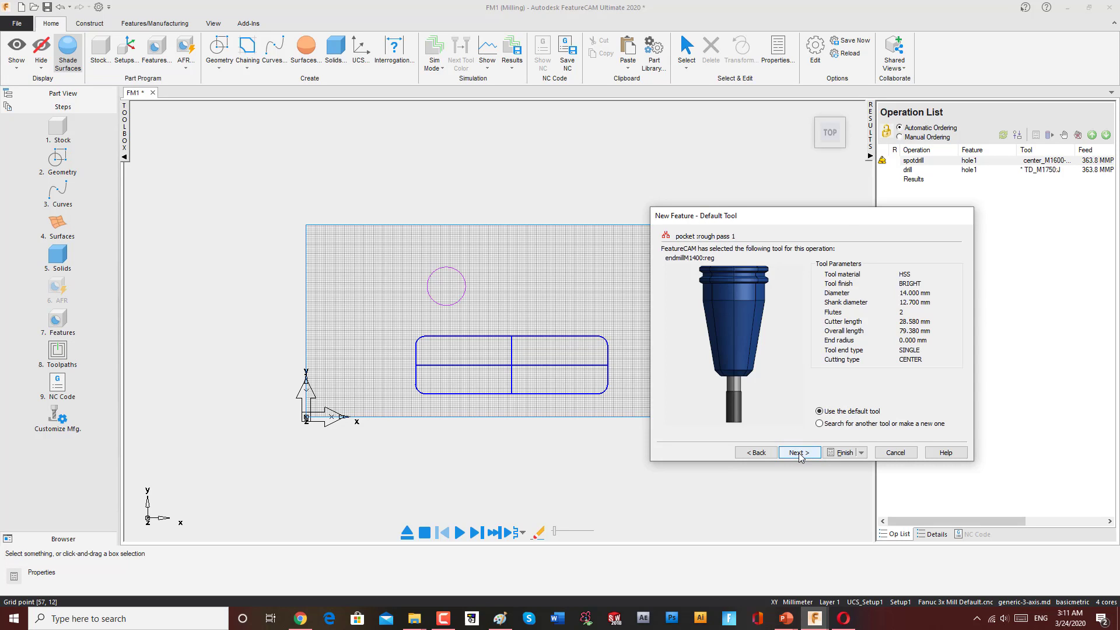
pyautogui.click(799, 453)
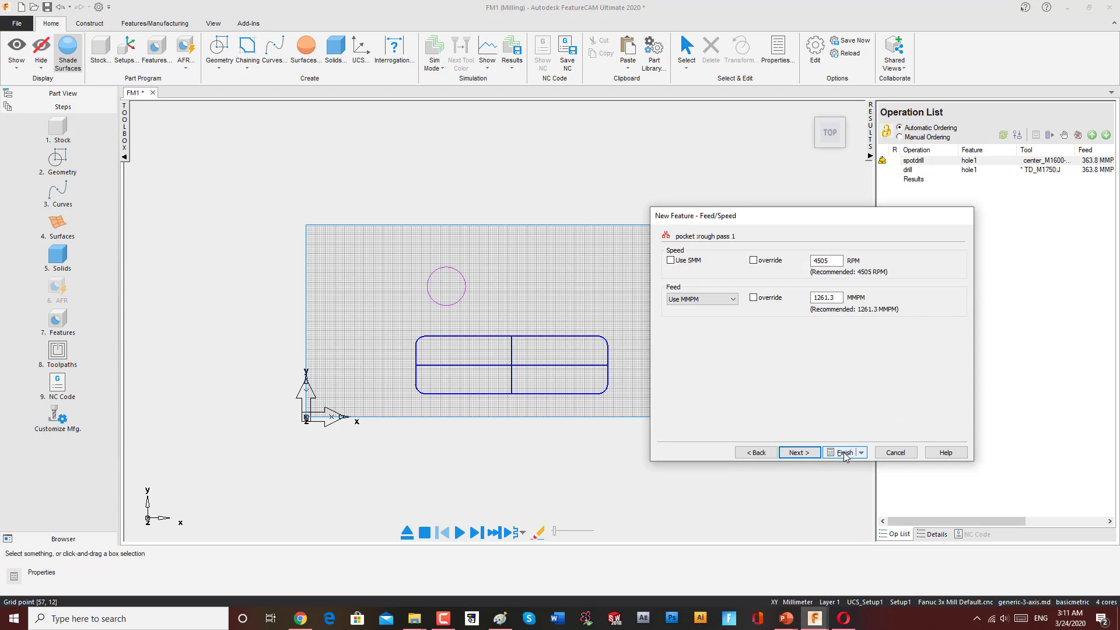
pyautogui.click(754, 453)
pyautogui.click(754, 452)
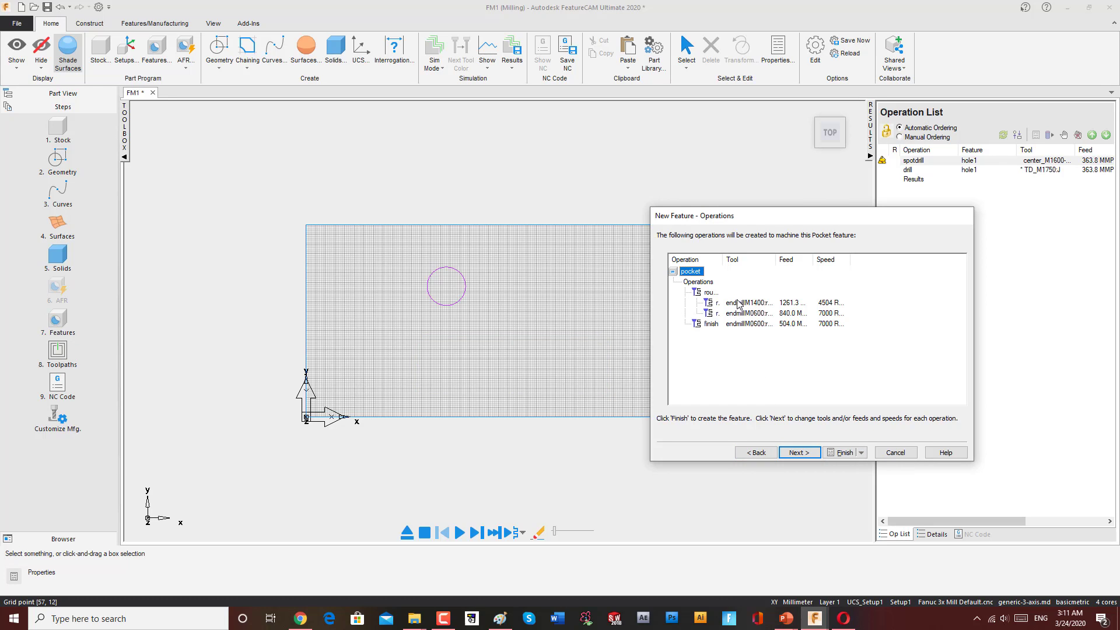
pyautogui.click(798, 452)
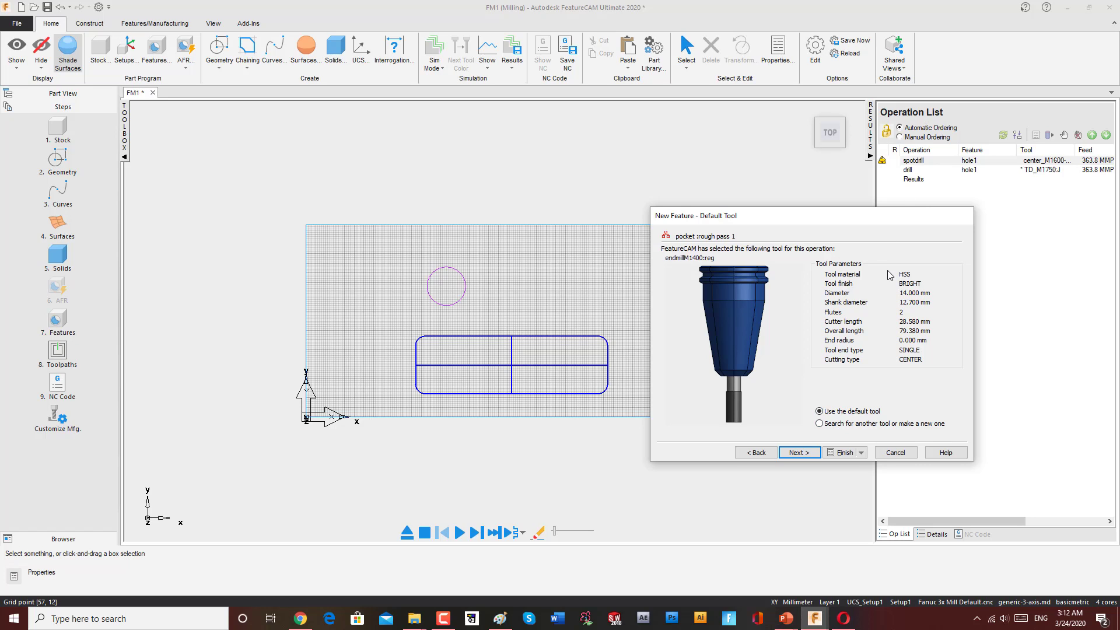
pyautogui.click(798, 453)
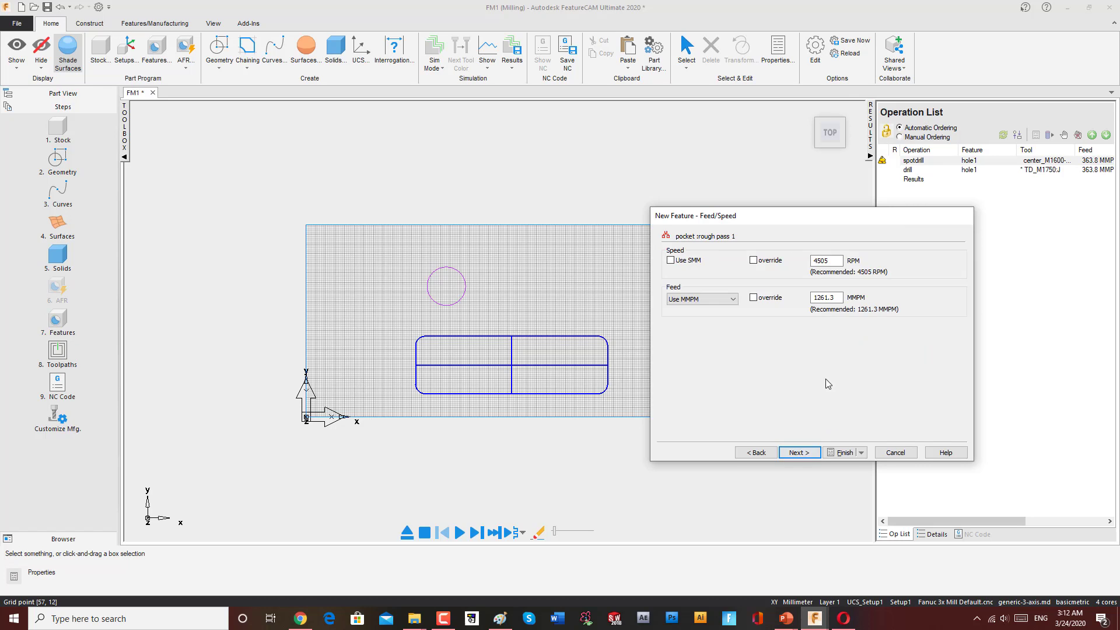
pyautogui.click(821, 260)
pyautogui.click(797, 453)
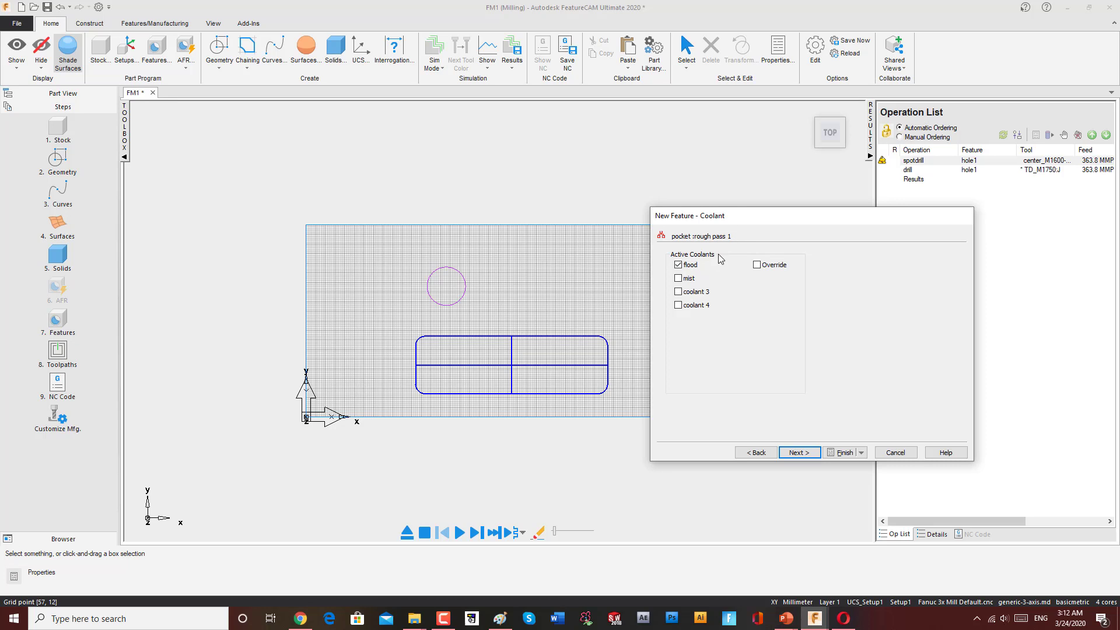
pyautogui.click(800, 452)
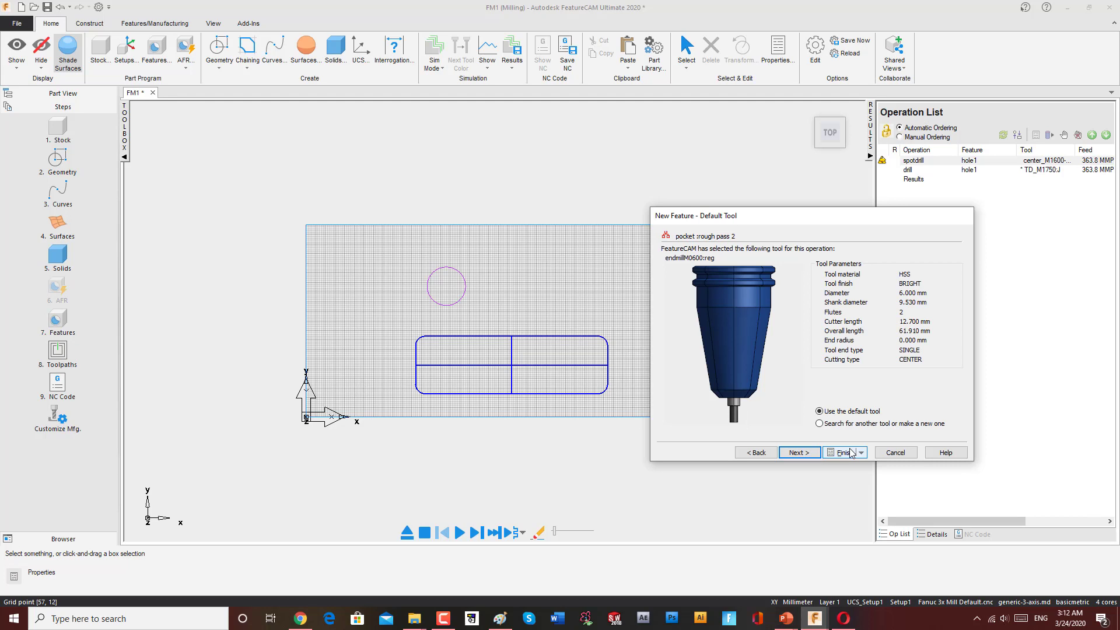
# Accept the default tool for rough pass 2 and finish the pocket as rect_pock1
pyautogui.scroll(2, 737, 403)
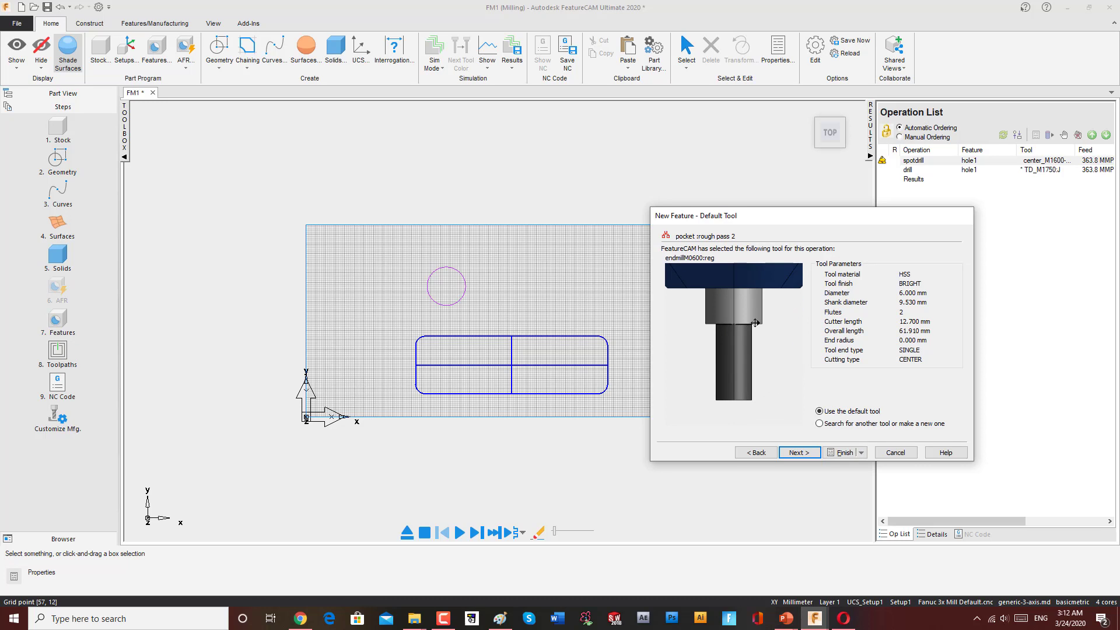
pyautogui.scroll(-2, 755, 343)
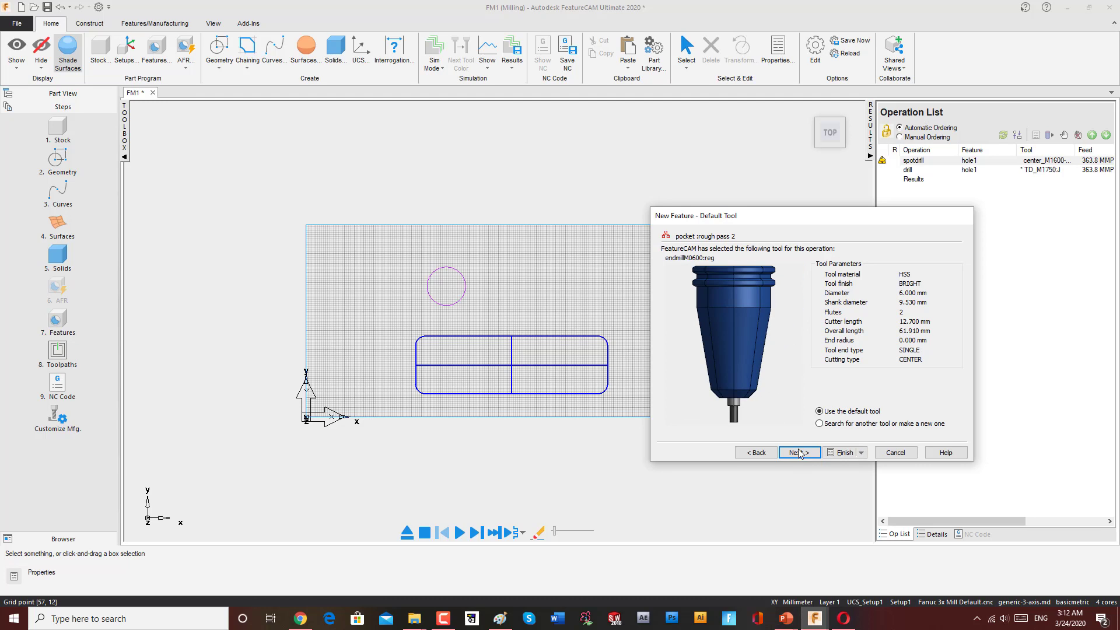
pyautogui.scroll(2, 759, 429)
pyautogui.scroll(-2, 758, 408)
pyautogui.scroll(2, 730, 419)
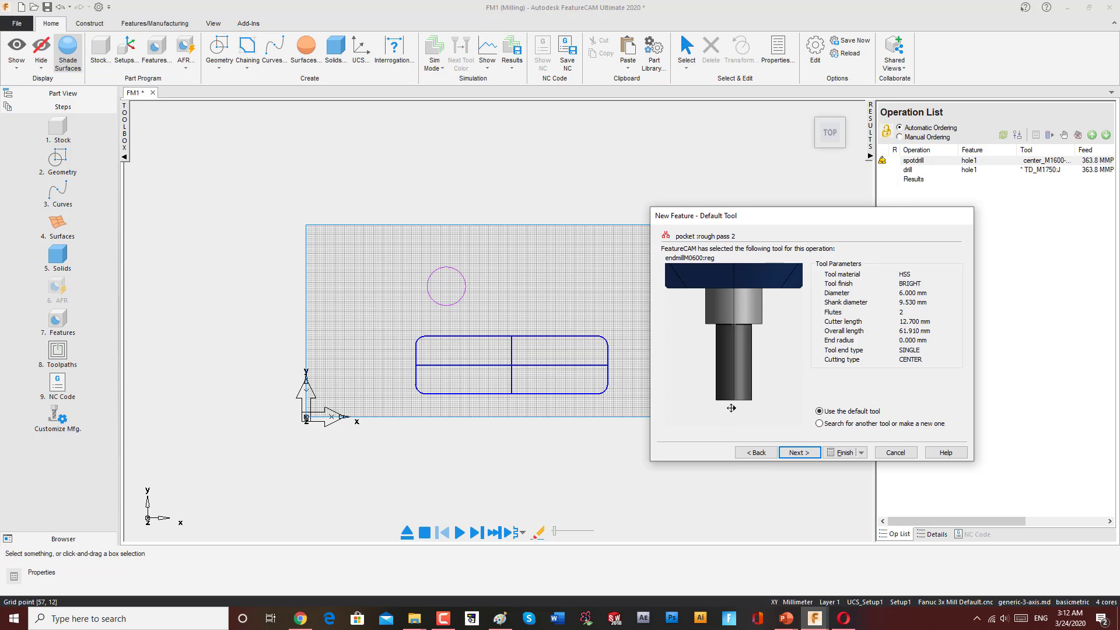
pyautogui.scroll(-2, 731, 407)
pyautogui.click(799, 453)
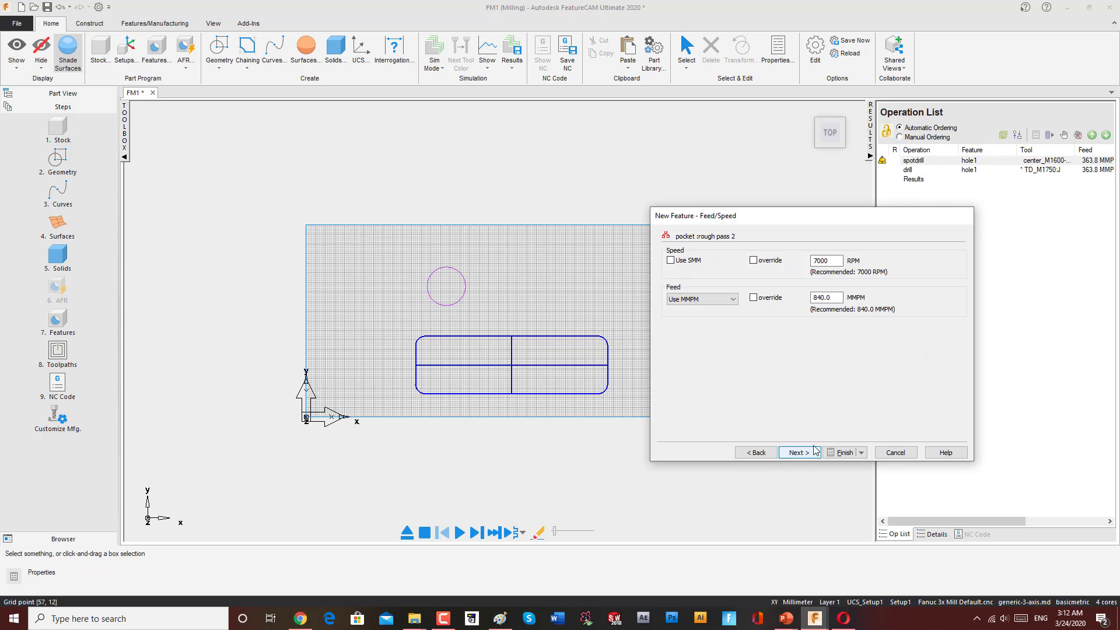
pyautogui.click(846, 454)
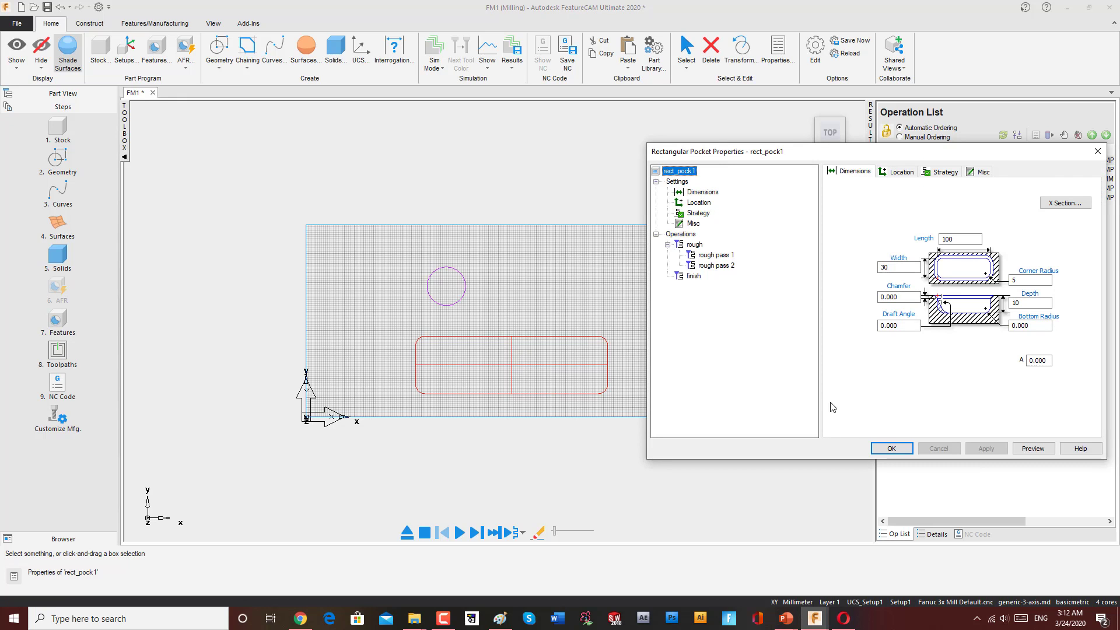
# Close the pocket properties, run a 3D simulation of the pocket milling, then stop it
pyautogui.click(892, 448)
pyautogui.moveTo(660, 445)
pyautogui.mouseDown(button='middle')
pyautogui.moveTo(519, 340)
pyautogui.moveTo(652, 426)
pyautogui.moveTo(537, 316)
pyautogui.moveTo(728, 235)
pyautogui.moveTo(604, 220)
pyautogui.moveTo(646, 219)
pyautogui.moveTo(702, 180)
pyautogui.mouseUp(button='middle')
pyautogui.click(434, 66)
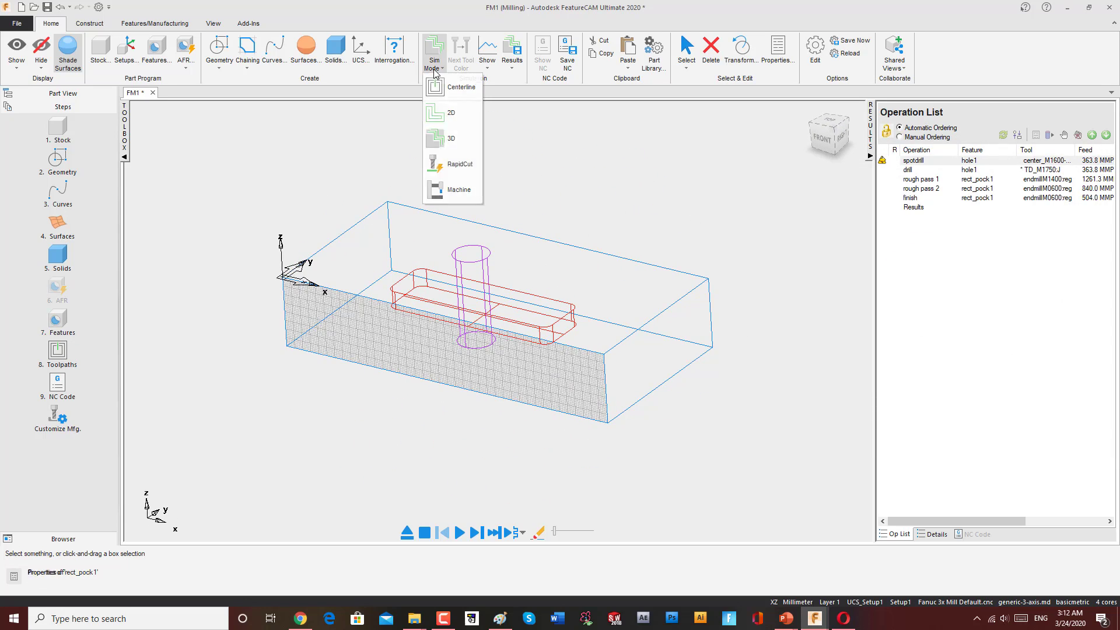
pyautogui.click(451, 140)
pyautogui.click(459, 533)
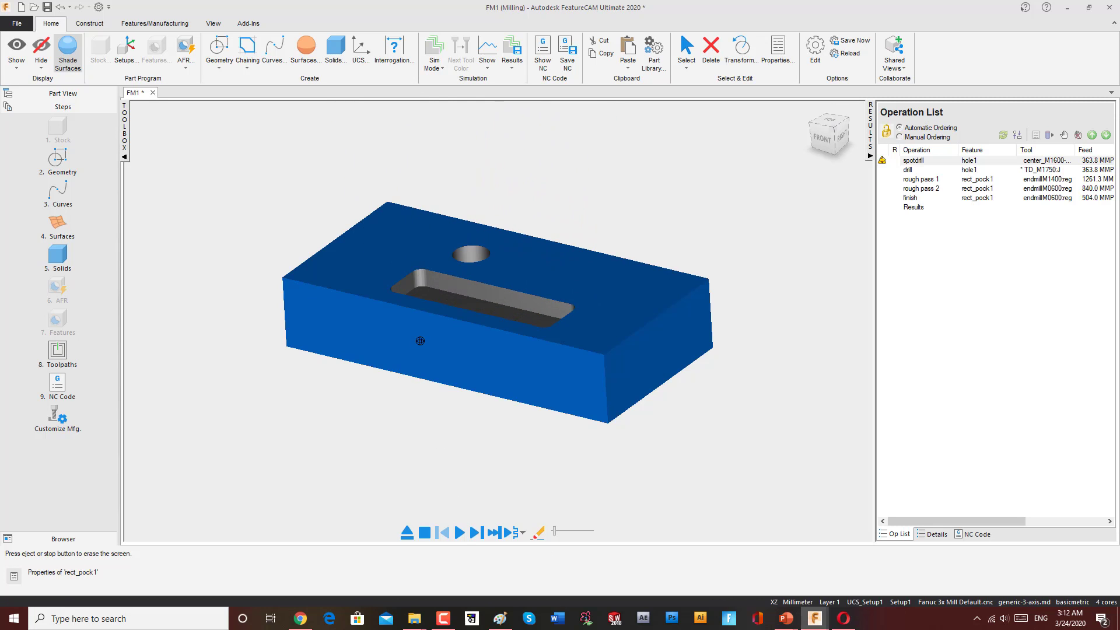
pyautogui.moveTo(419, 344); pyautogui.dragTo(439, 371, button='middle')
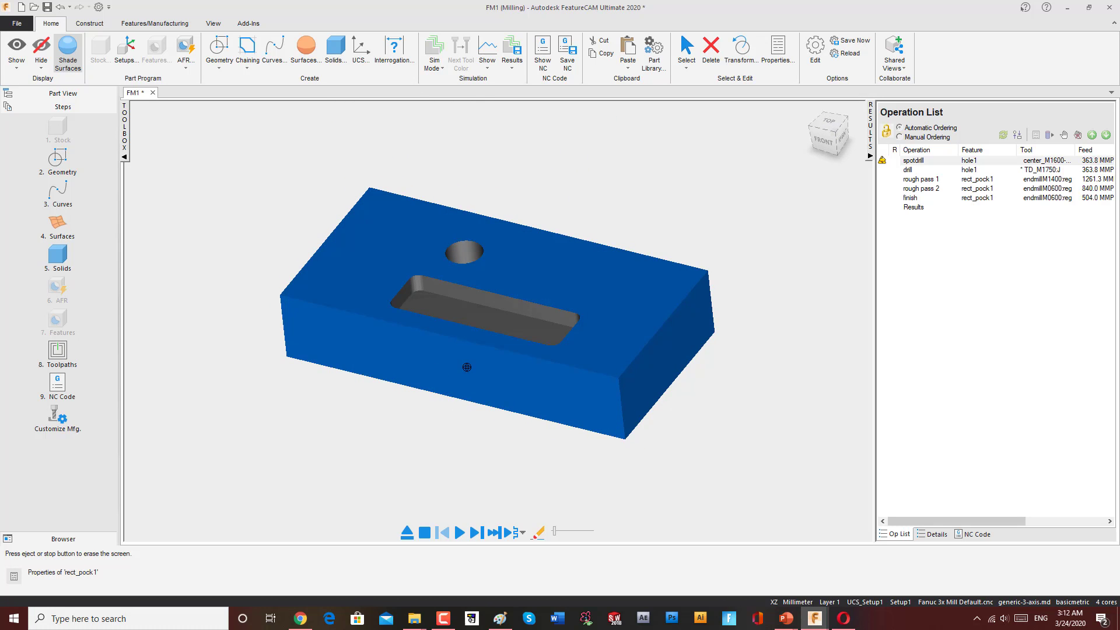
pyautogui.click(425, 532)
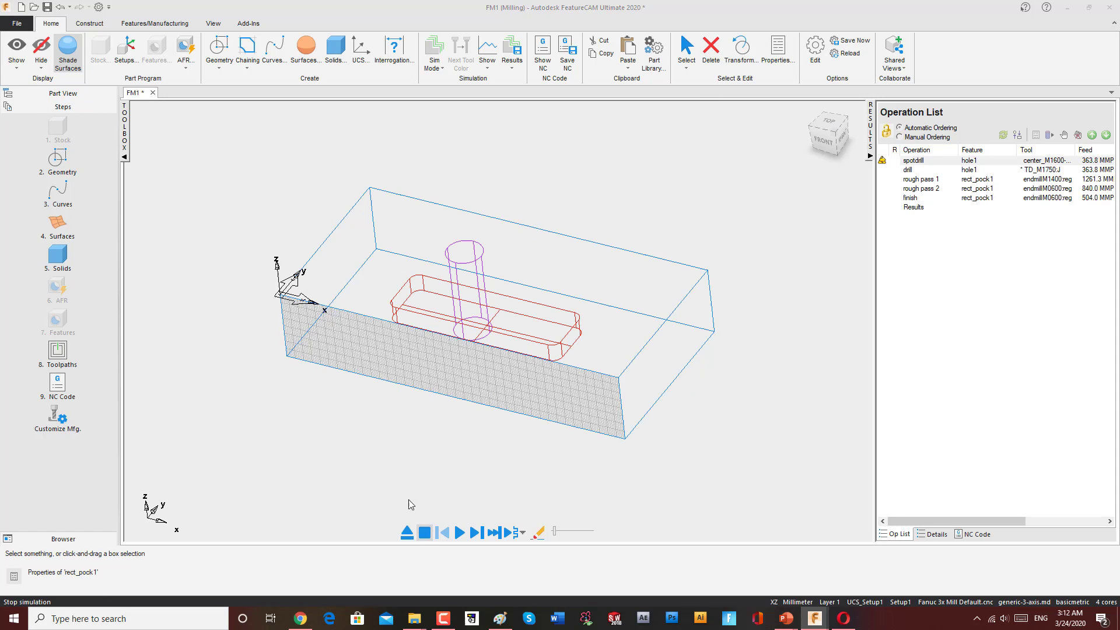
# Uncheck hole1 in the Part View feature tree so it is excluded from machining
pyautogui.click(67, 94)
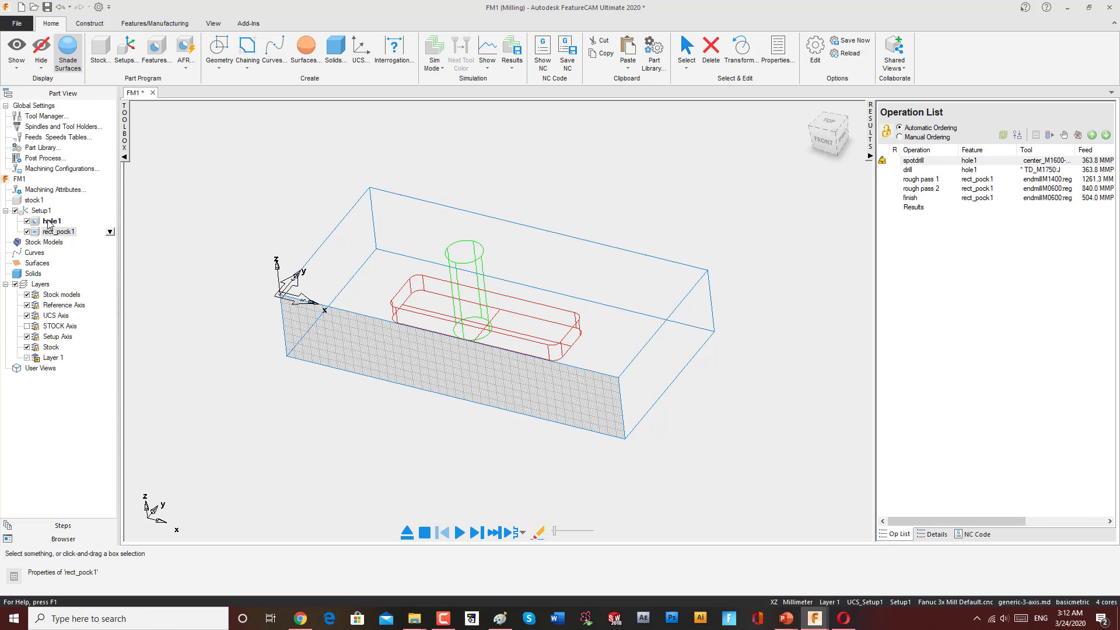
pyautogui.click(61, 234)
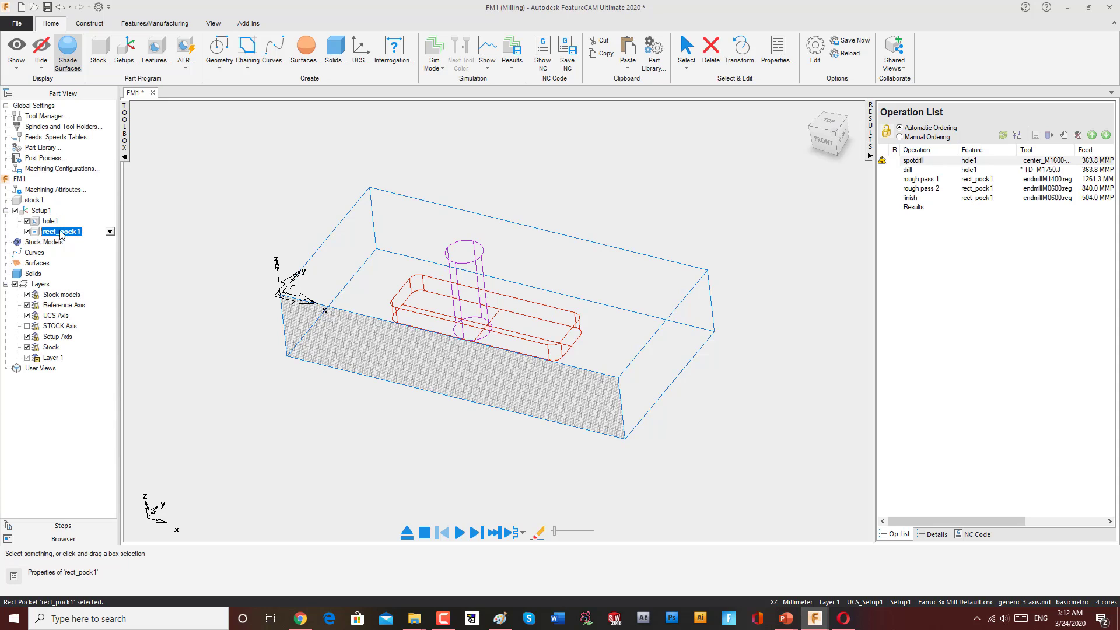
pyautogui.click(27, 221)
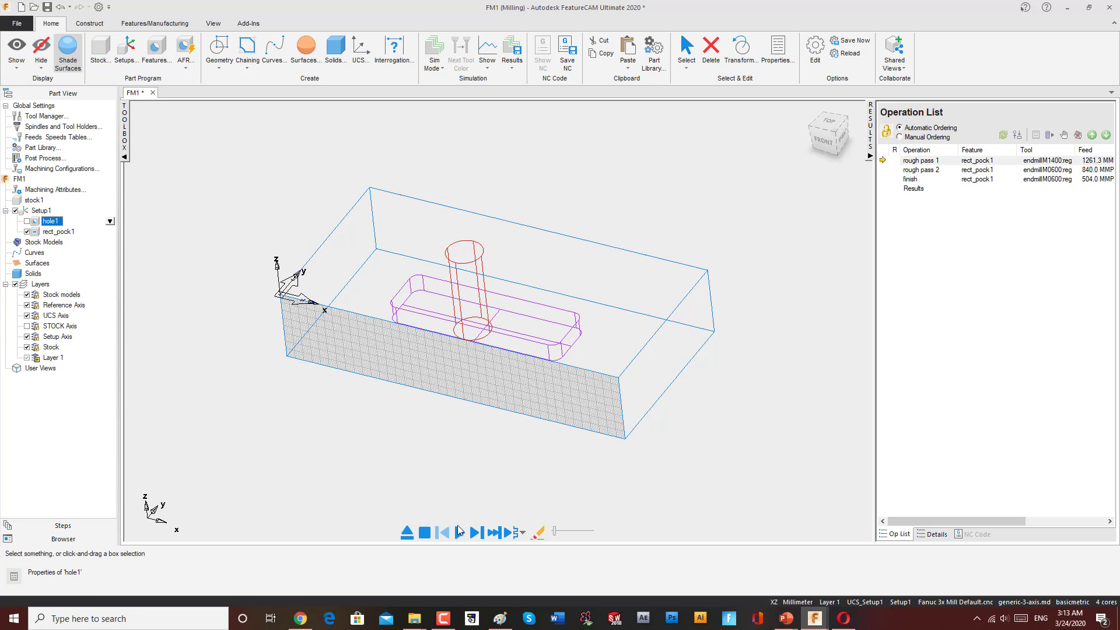
# Trial-simulate the rect_pock1 cut, then stop and clear the simulation
pyautogui.click(459, 532)
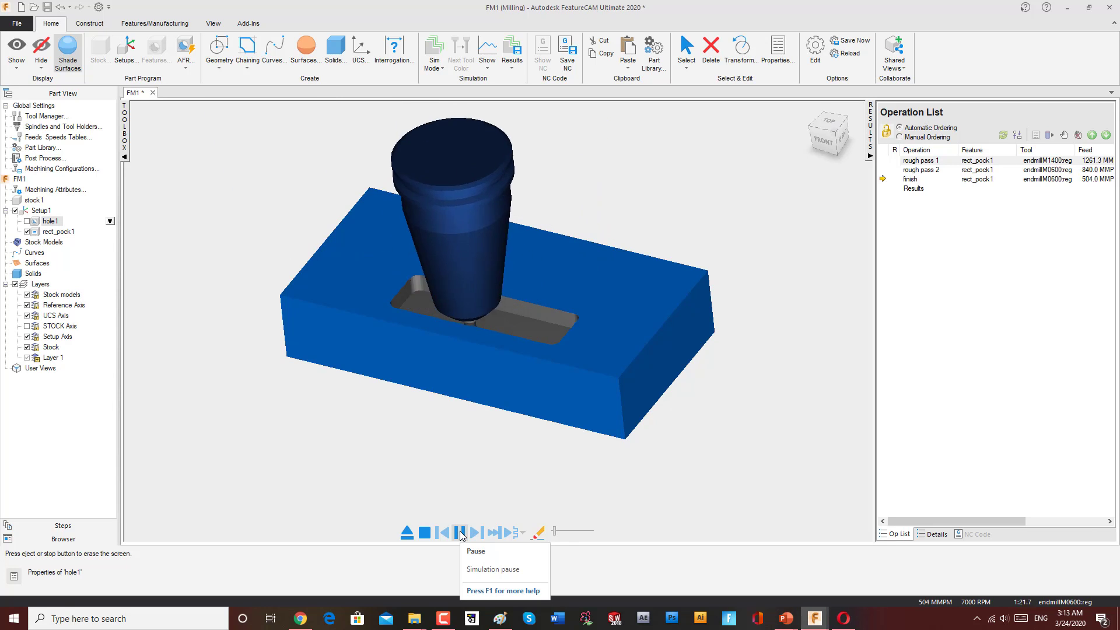
pyautogui.click(422, 533)
pyautogui.click(422, 533)
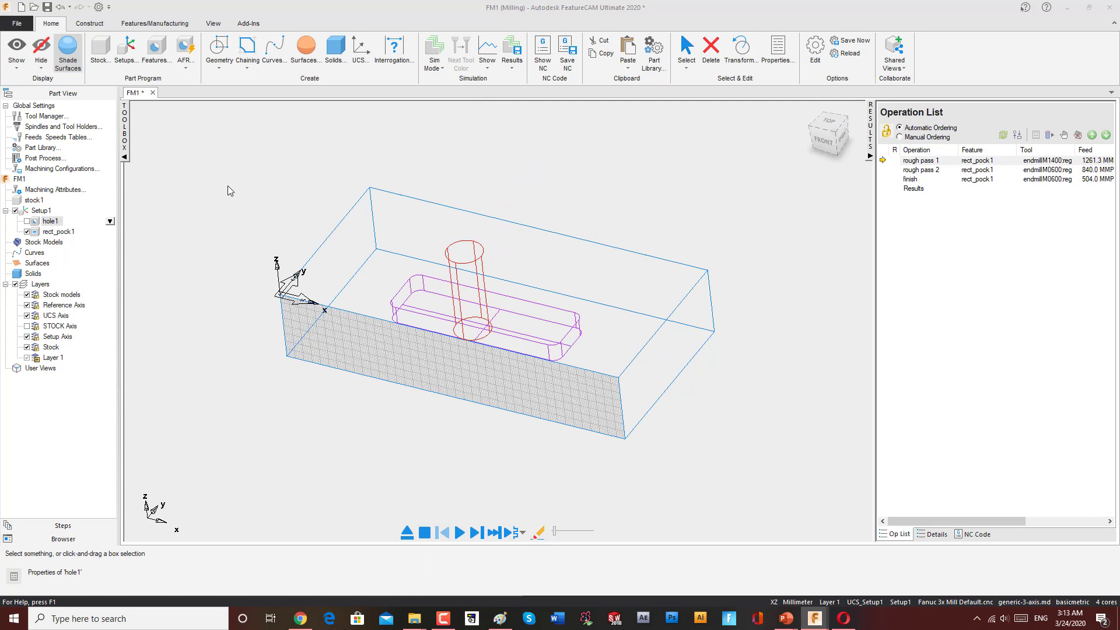
# In rect_pock1's properties, set rough pass 1's Rough pass Z increment to 1
pyautogui.doubleClick(58, 231)
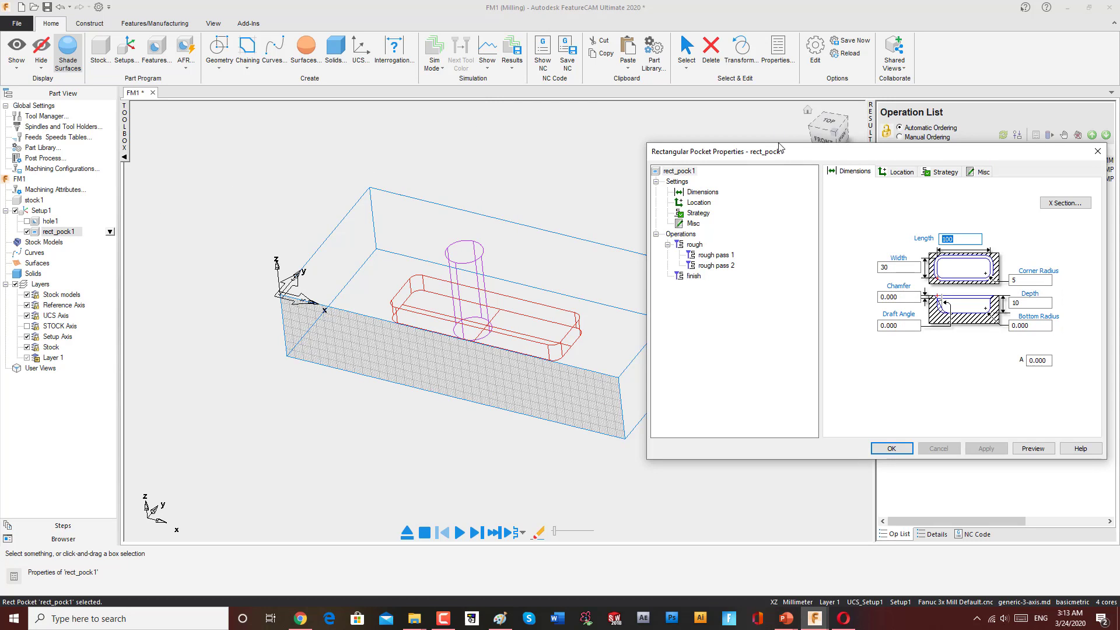
pyautogui.moveTo(779, 154); pyautogui.dragTo(429, 124)
pyautogui.click(343, 216)
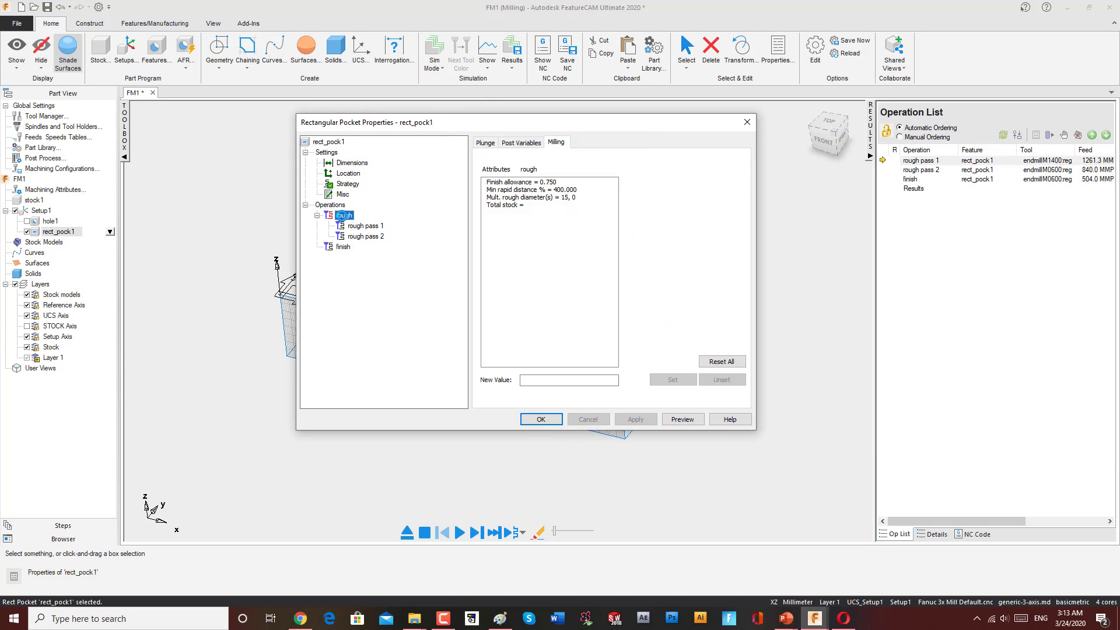
pyautogui.click(357, 226)
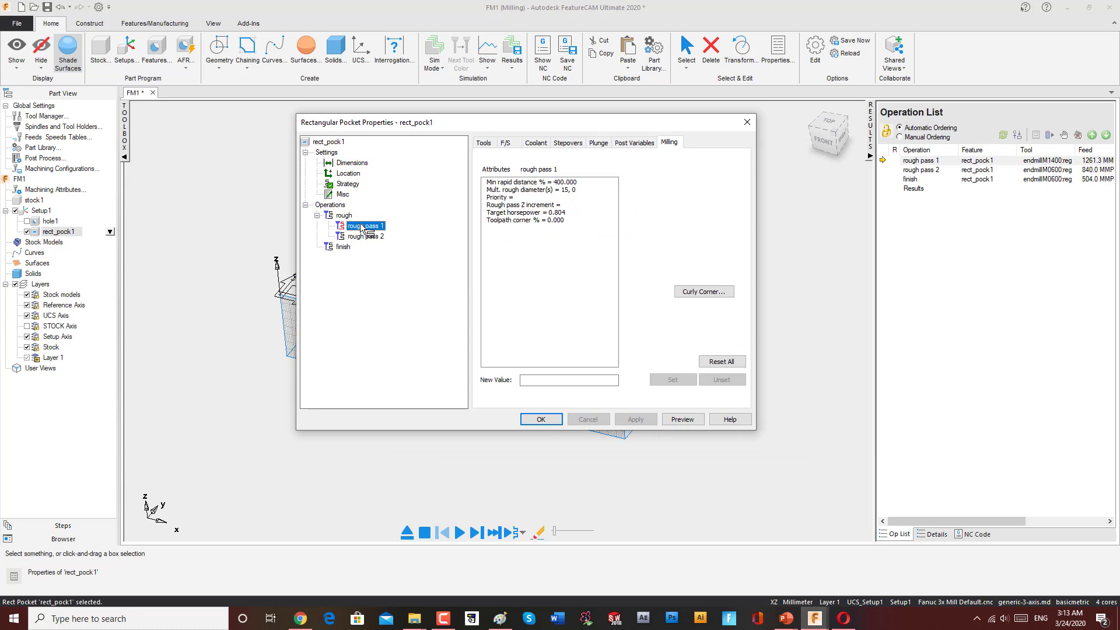
pyautogui.click(541, 205)
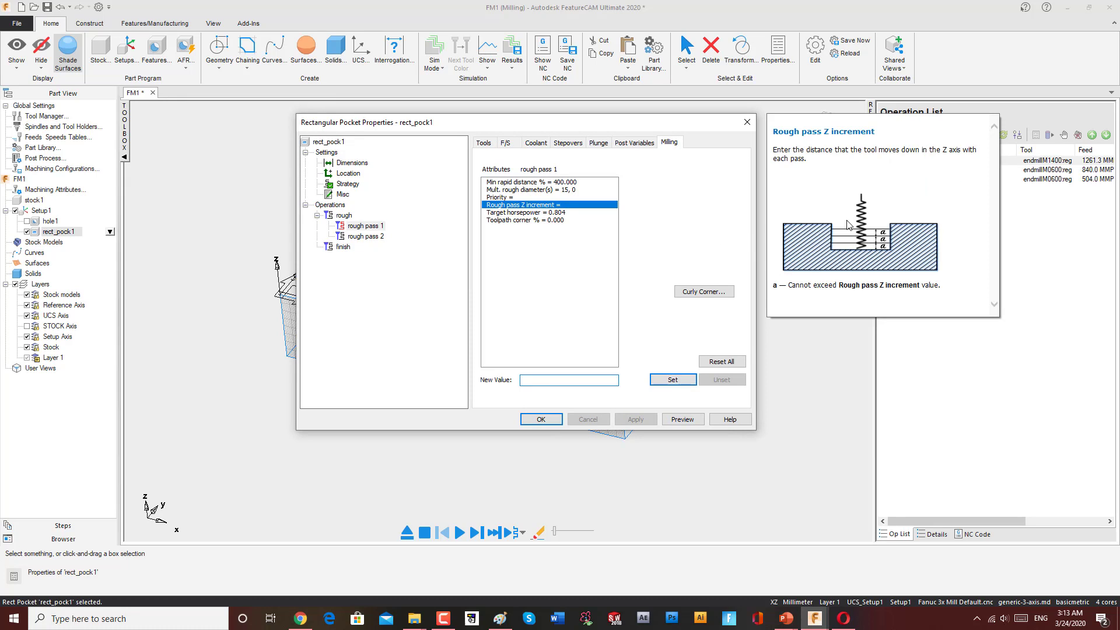
pyautogui.click(547, 381)
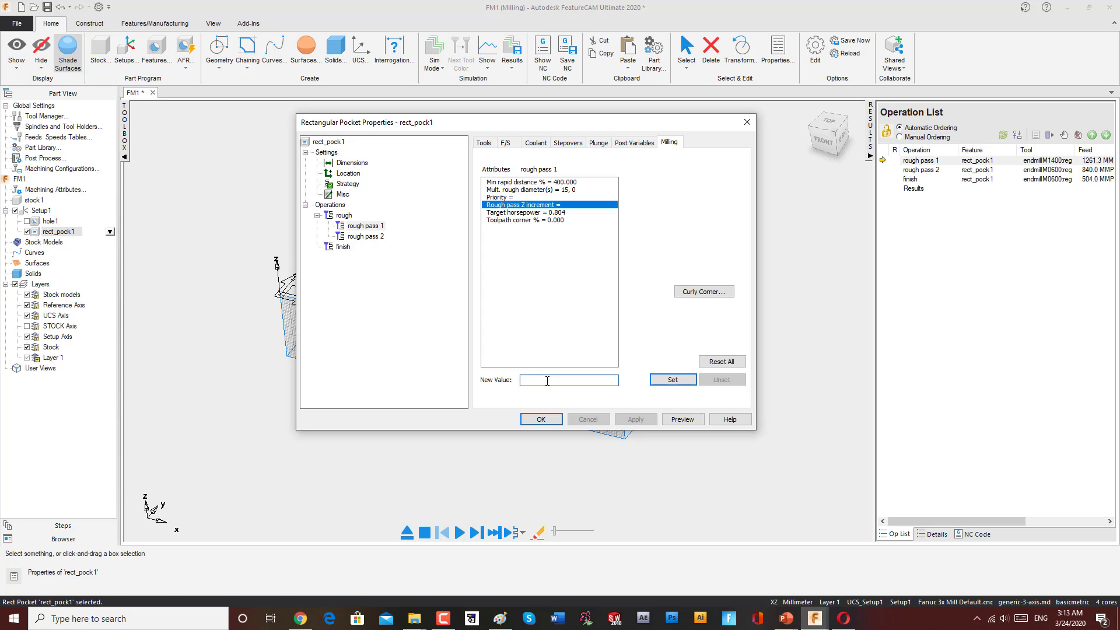
pyautogui.write('1')
pyautogui.click(673, 380)
# Set rough pass 2's Rough pass Z increment to 1, check the finish passes, and preview
pyautogui.moveTo(345, 239); pyautogui.dragTo(370, 239)
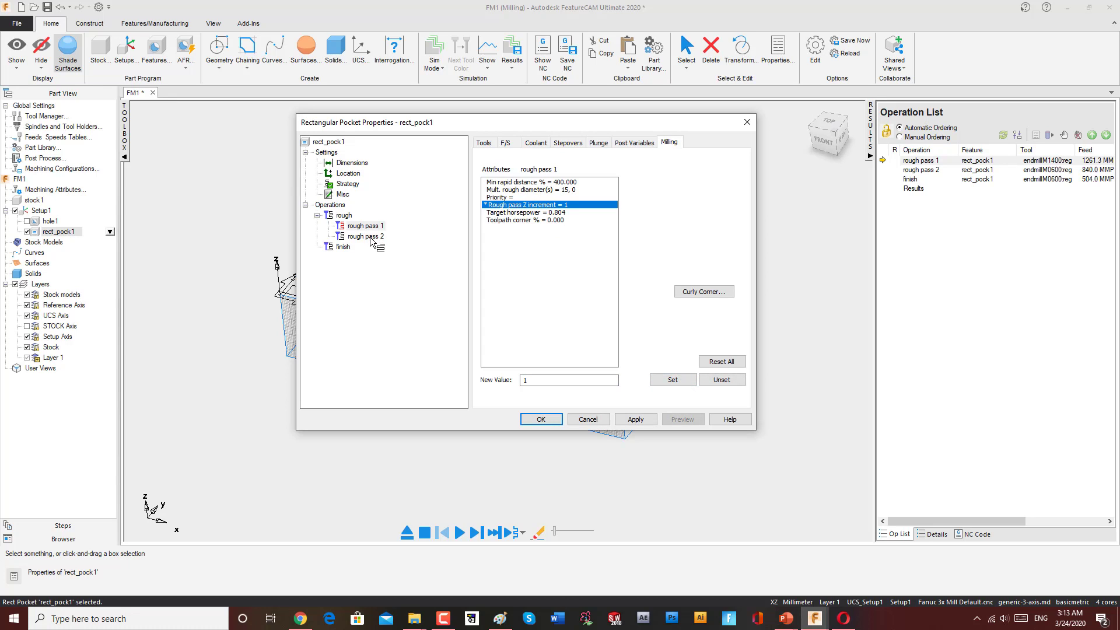
pyautogui.click(367, 236)
pyautogui.click(545, 206)
pyautogui.click(535, 379)
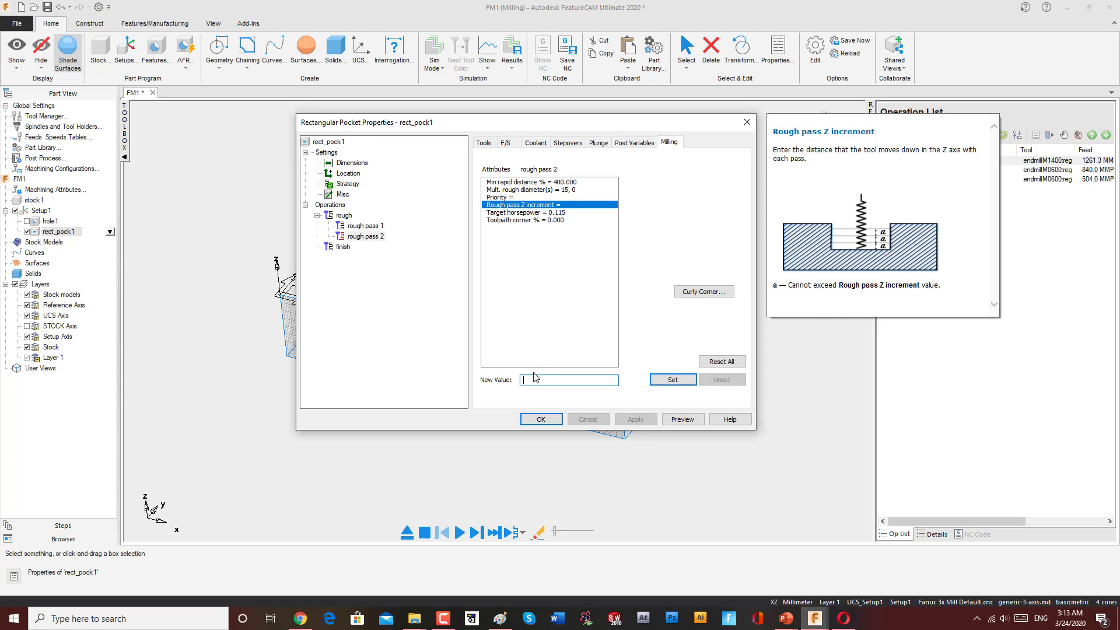
pyautogui.write('1')
pyautogui.click(671, 379)
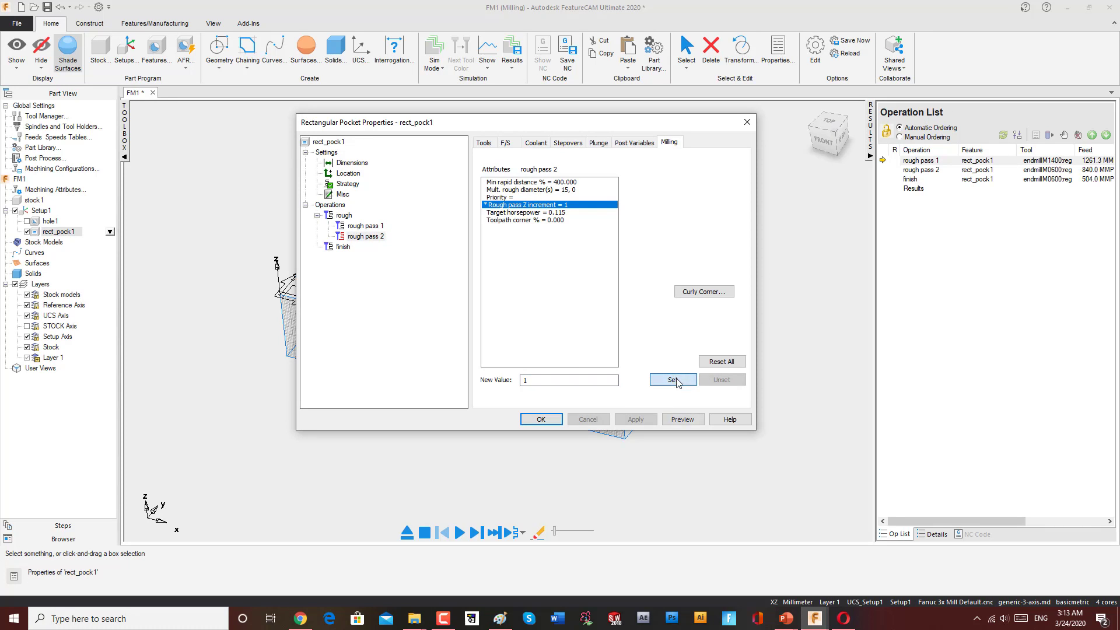
pyautogui.click(345, 247)
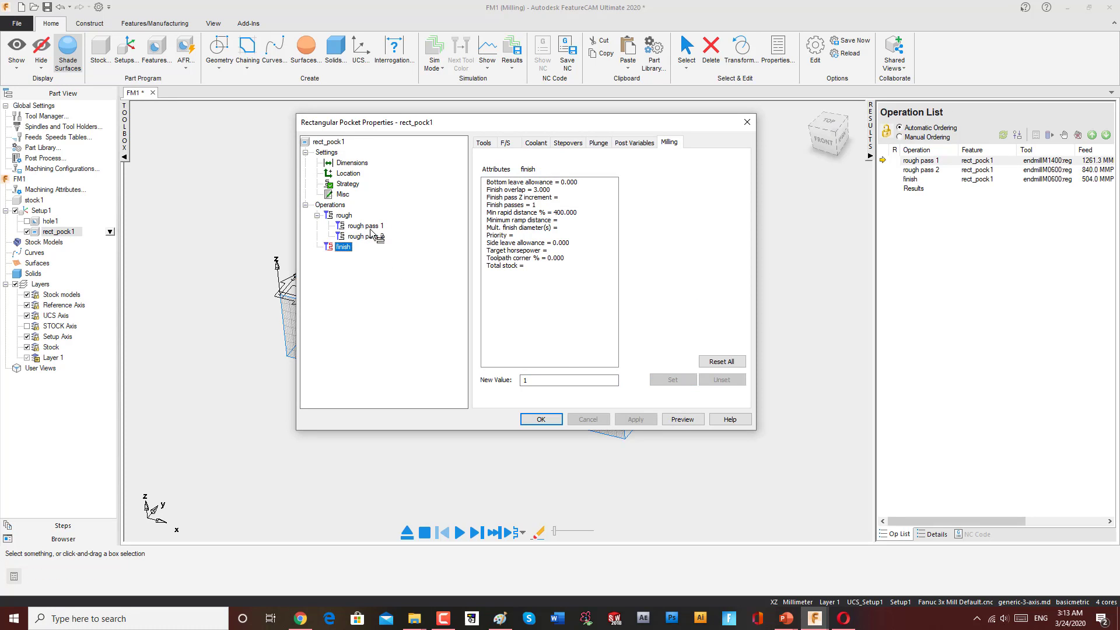
pyautogui.click(524, 205)
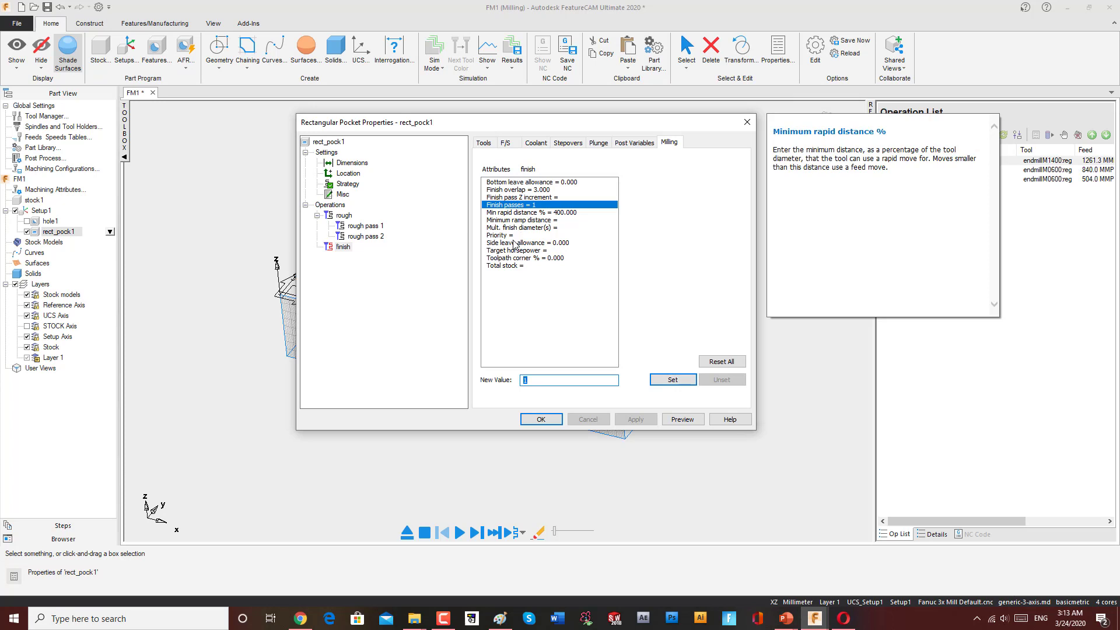
pyautogui.click(681, 419)
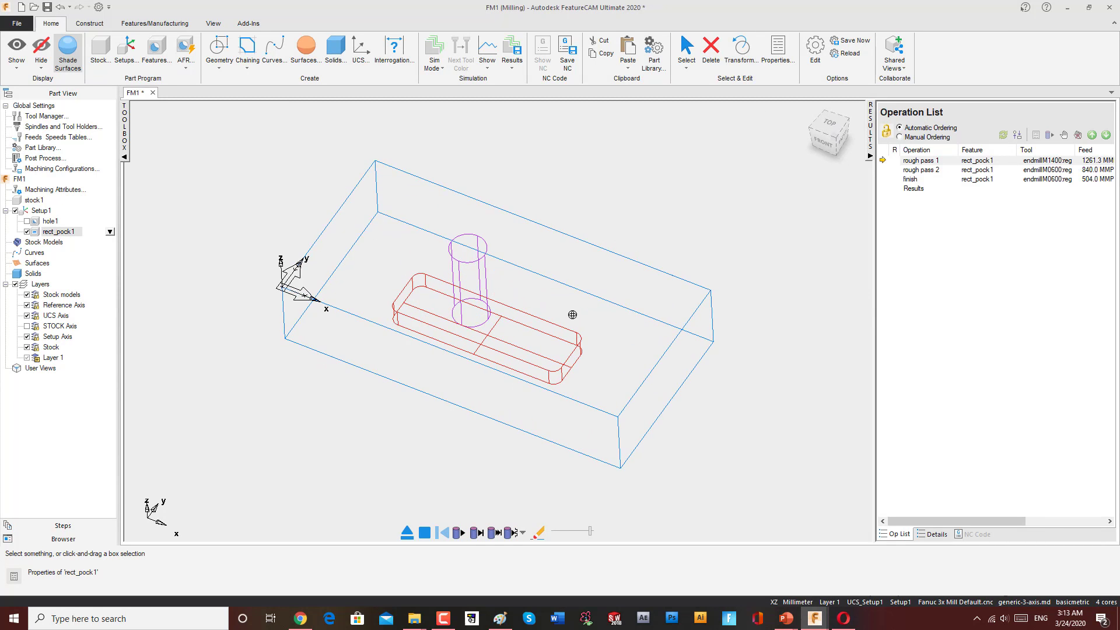
# Switch the Sim Mode to 3D solid cutting and trial-run the pocket simulation
pyautogui.click(458, 535)
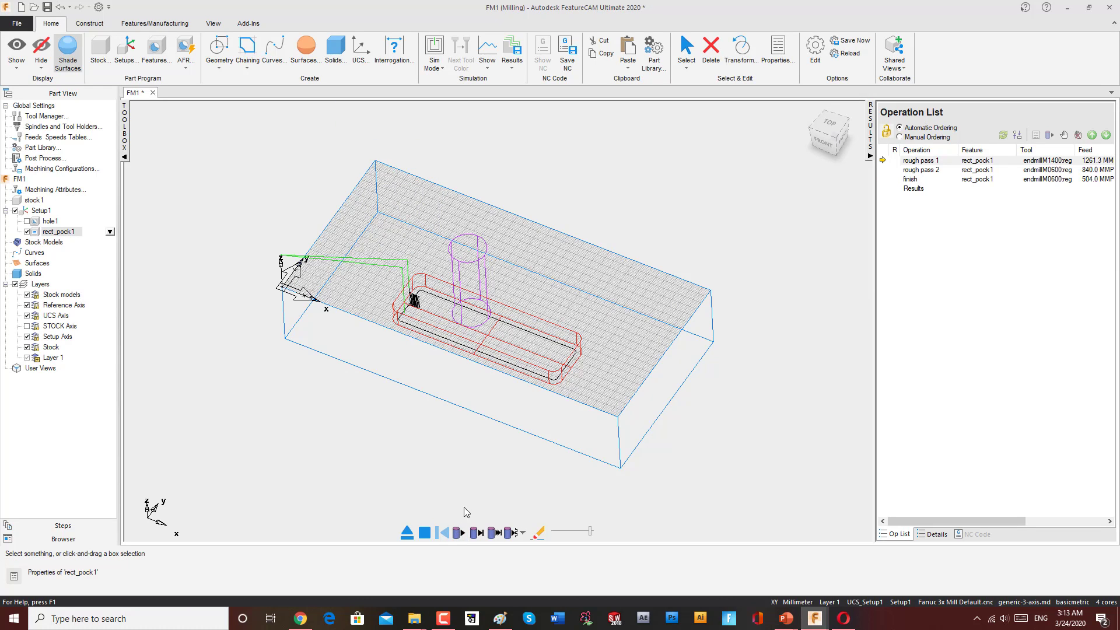
pyautogui.click(425, 532)
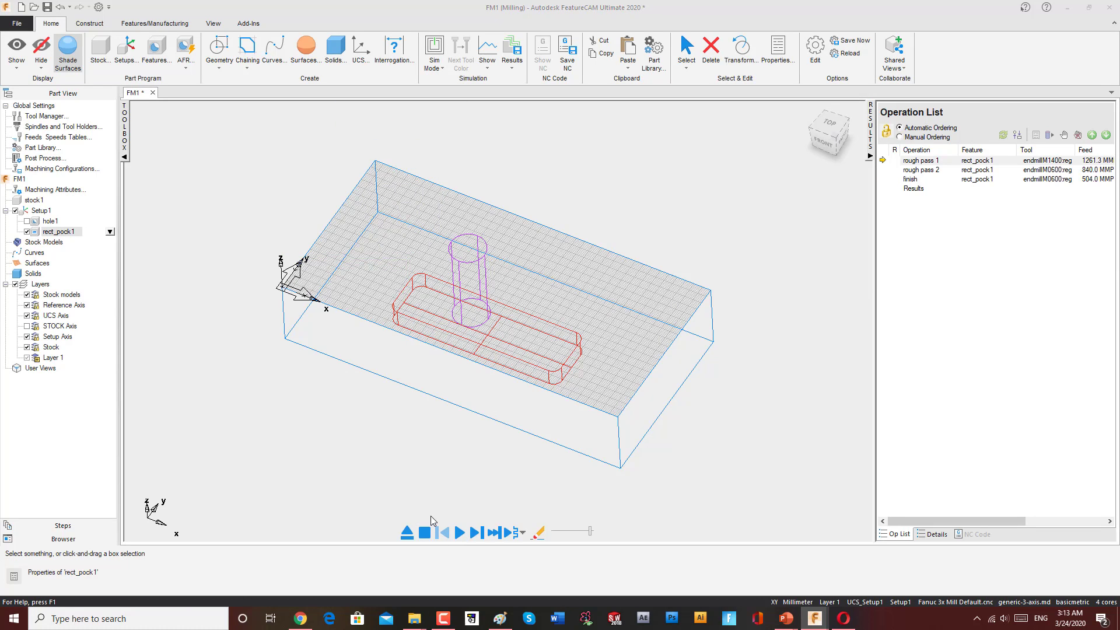
pyautogui.click(435, 62)
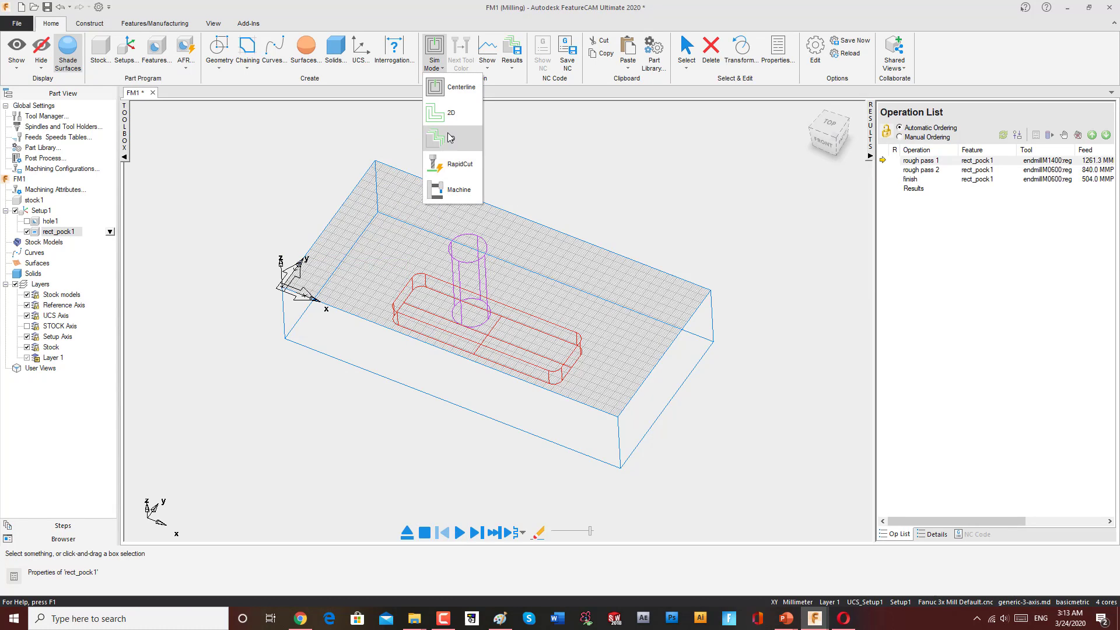
pyautogui.click(464, 156)
pyautogui.click(460, 533)
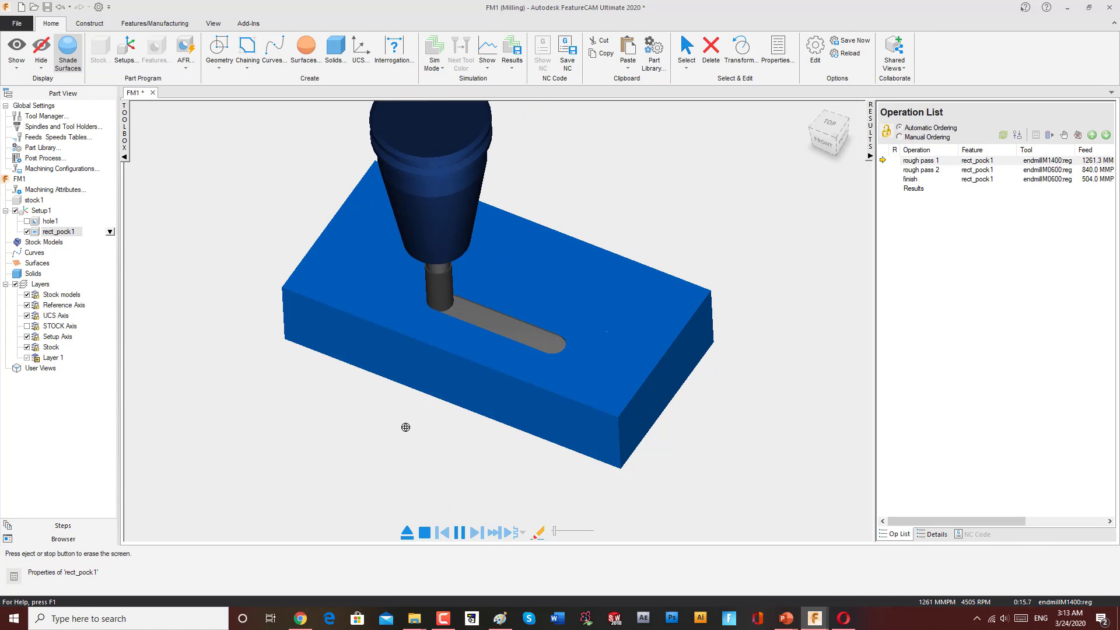
pyautogui.moveTo(490, 320); pyautogui.dragTo(568, 320, button='middle')
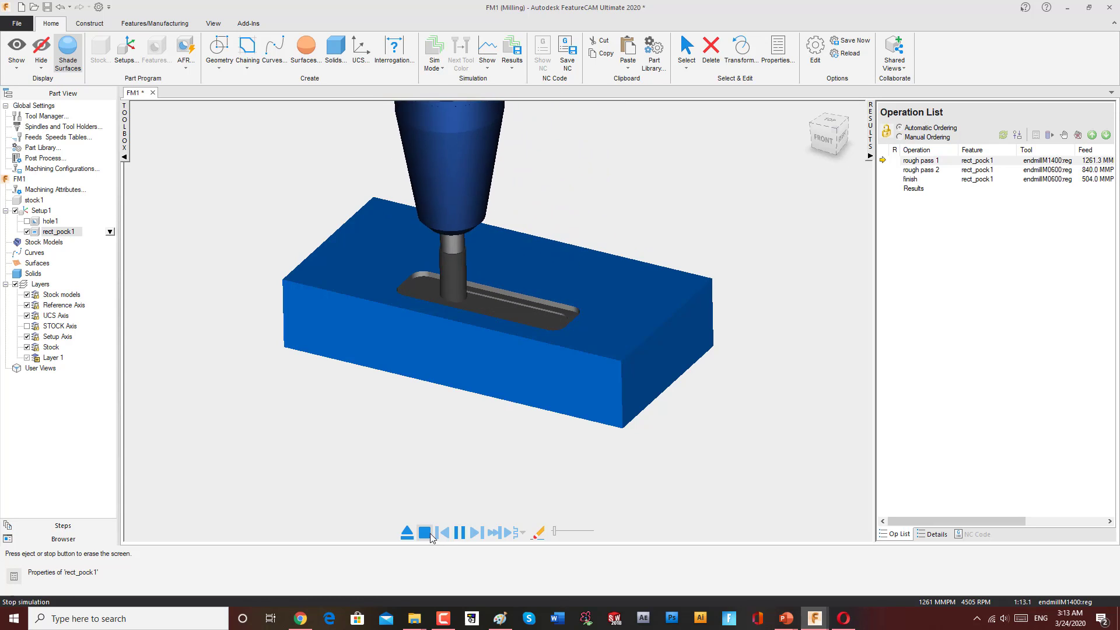
pyautogui.click(424, 533)
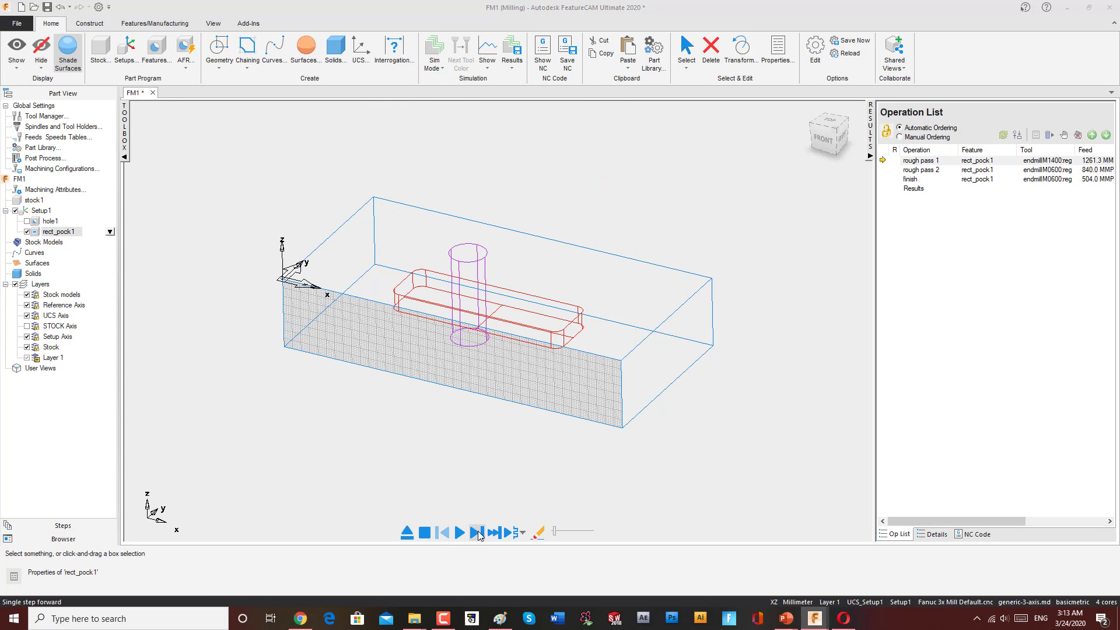
# Single-step the roughing cuts along the pocket, then run continuously at maximum speed
pyautogui.click(477, 533)
pyautogui.click(478, 533)
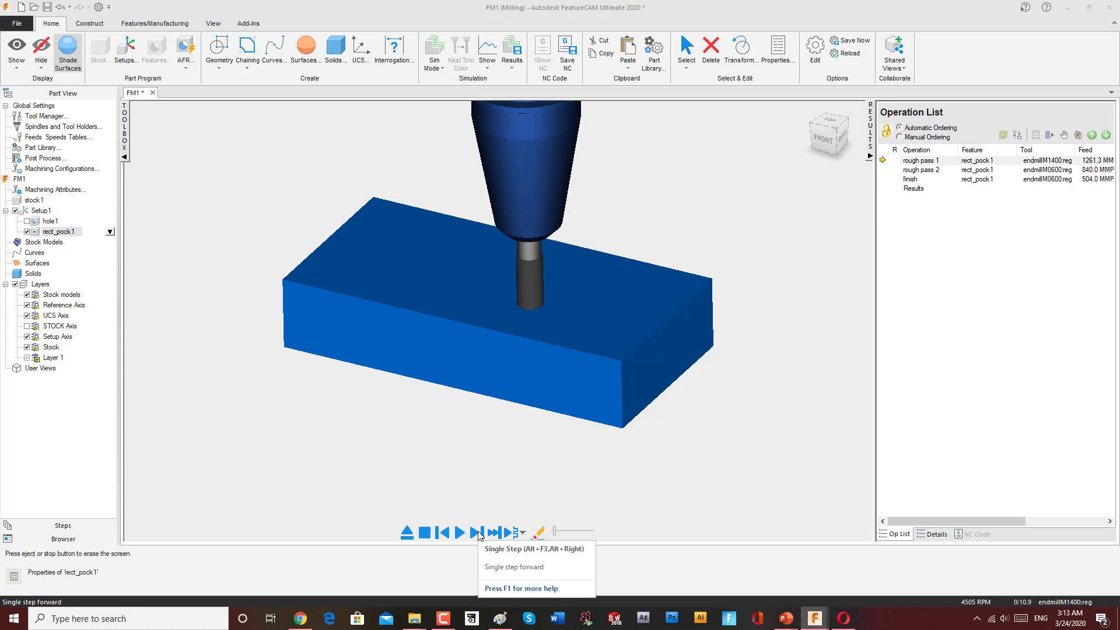
pyautogui.click(477, 532)
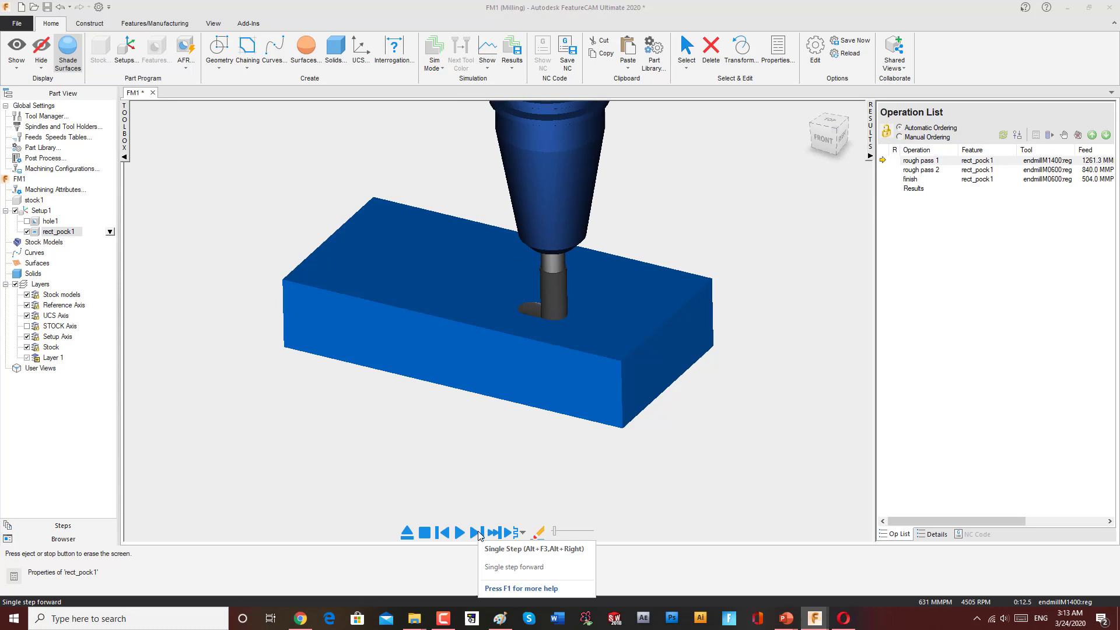
pyautogui.click(477, 532)
pyautogui.click(477, 532)
pyautogui.click(478, 533)
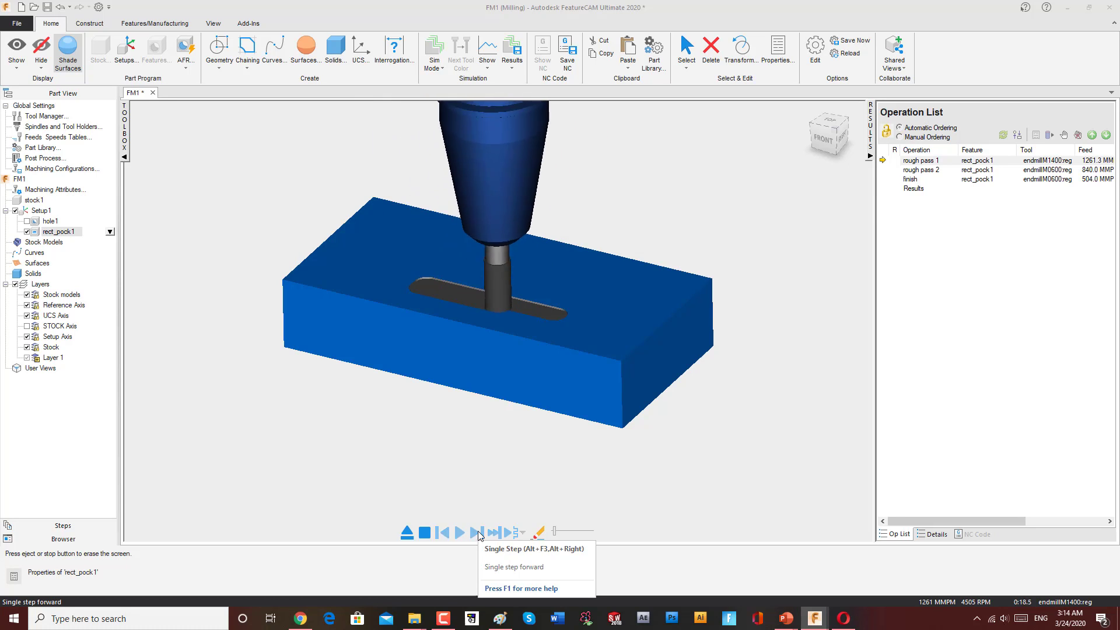
pyautogui.click(478, 533)
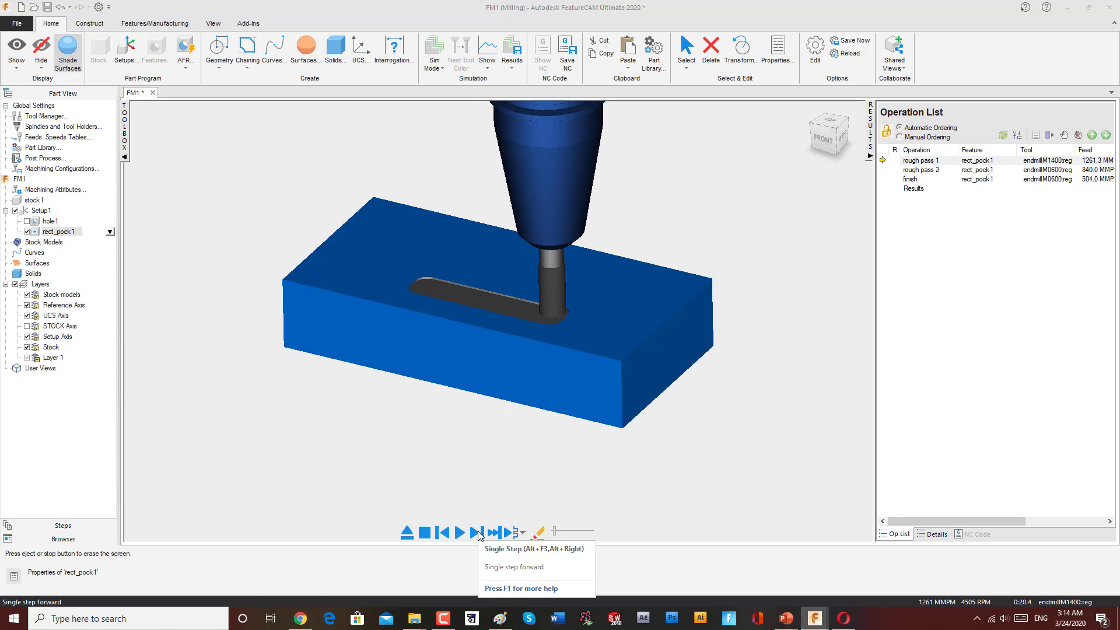
pyautogui.click(477, 532)
pyautogui.click(477, 533)
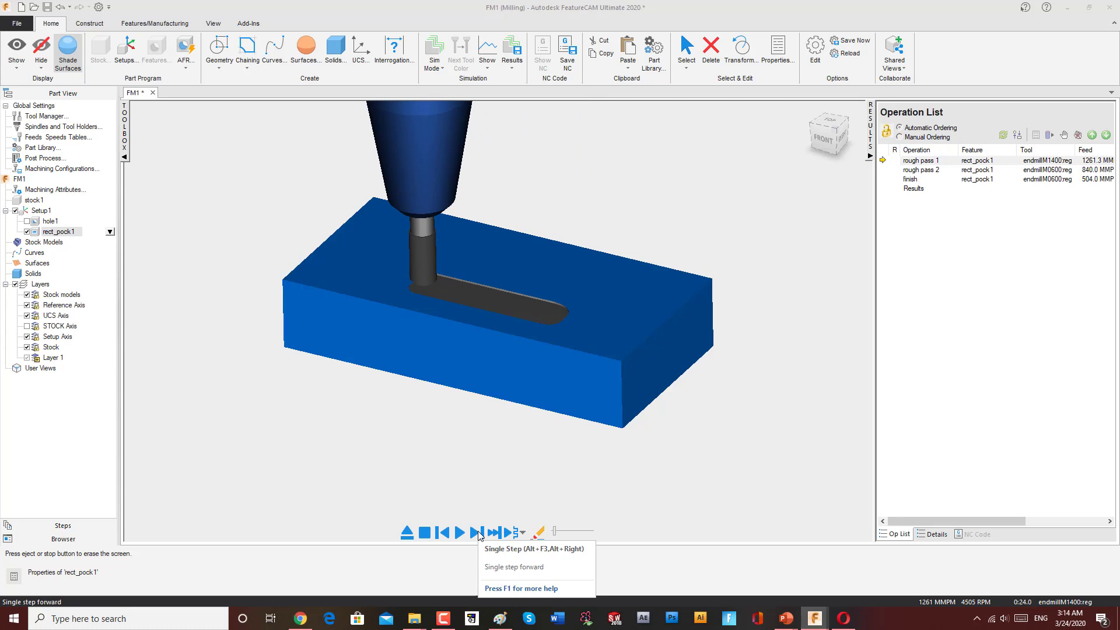
pyautogui.click(477, 532)
pyautogui.click(477, 533)
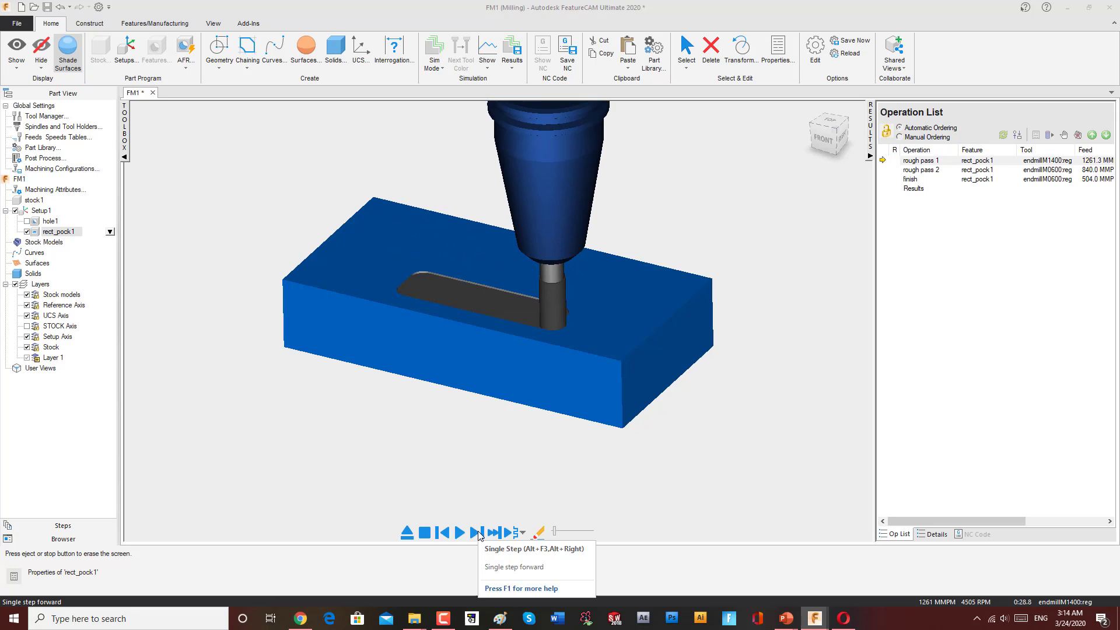
pyautogui.click(477, 532)
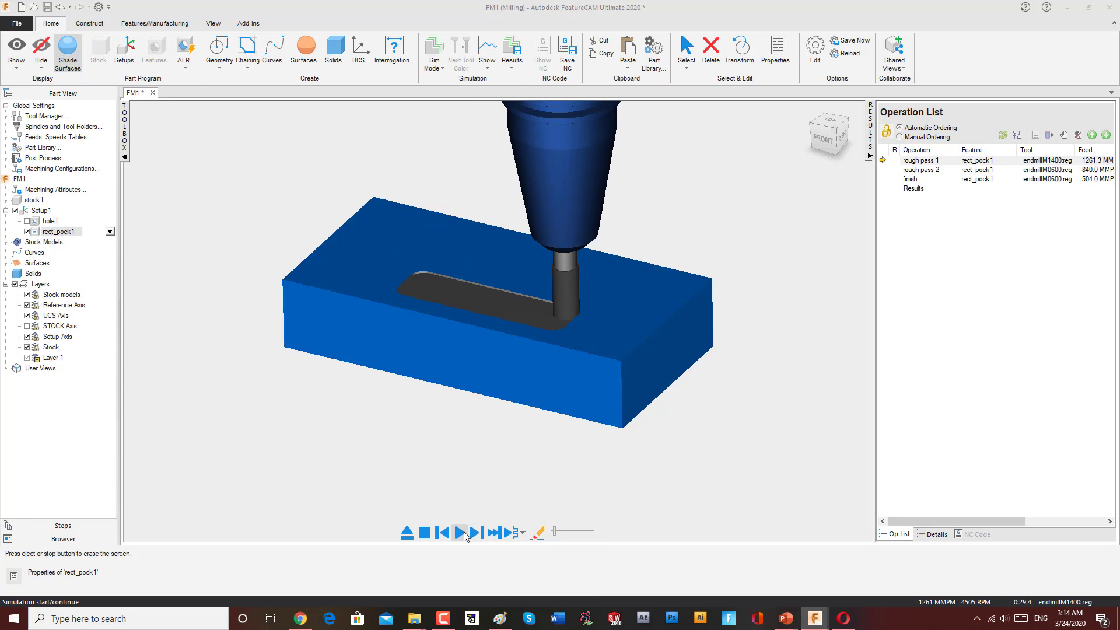
pyautogui.click(460, 534)
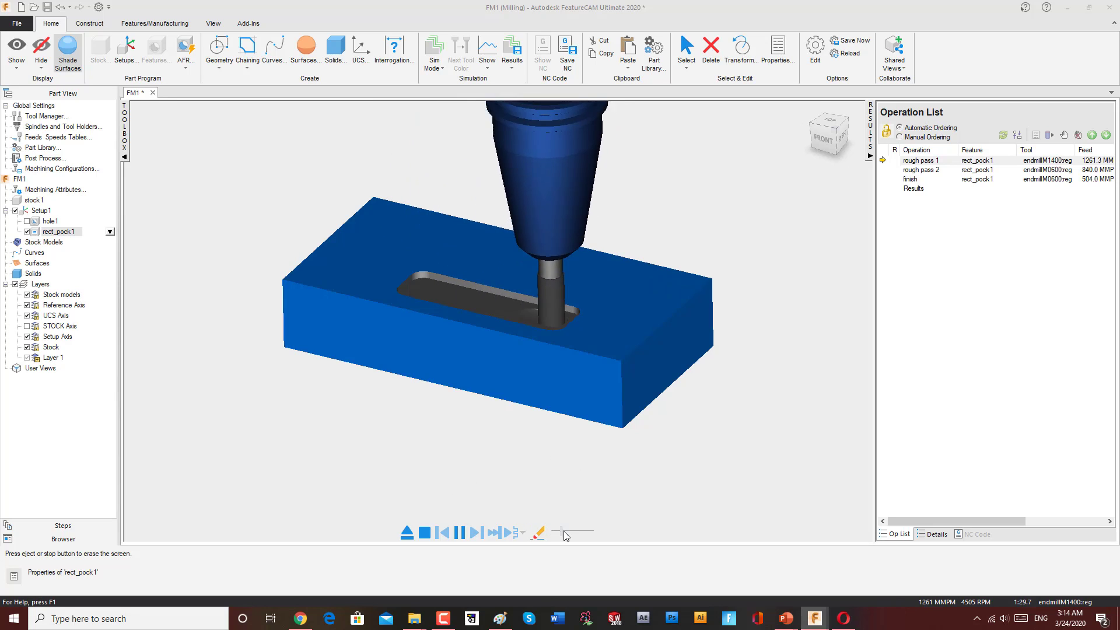
pyautogui.moveTo(561, 532); pyautogui.dragTo(590, 532)
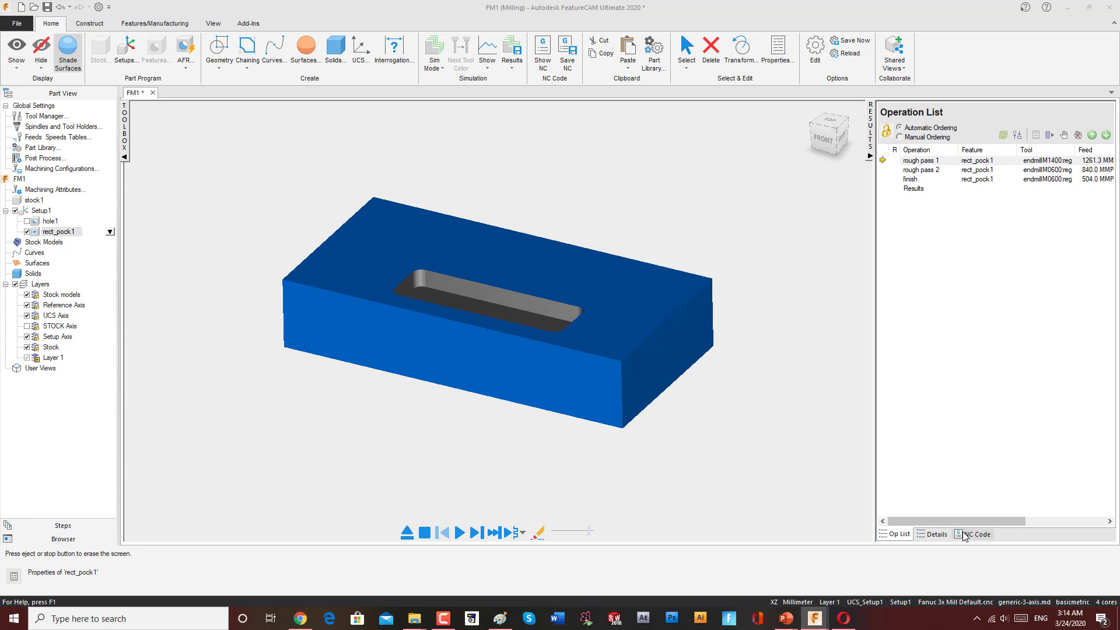
# Show the Details sheet and highlight part FM1, its setup, and stock values 200, 100, 40
pyautogui.click(934, 534)
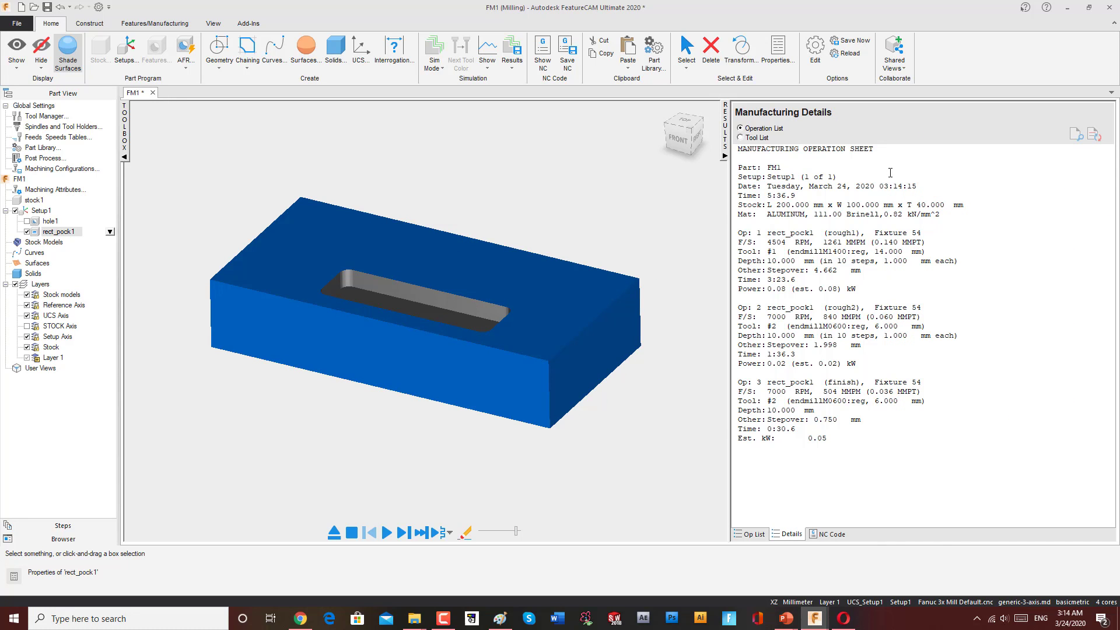
pyautogui.doubleClick(785, 167)
pyautogui.moveTo(769, 176); pyautogui.dragTo(793, 187)
pyautogui.moveTo(773, 205); pyautogui.dragTo(798, 208)
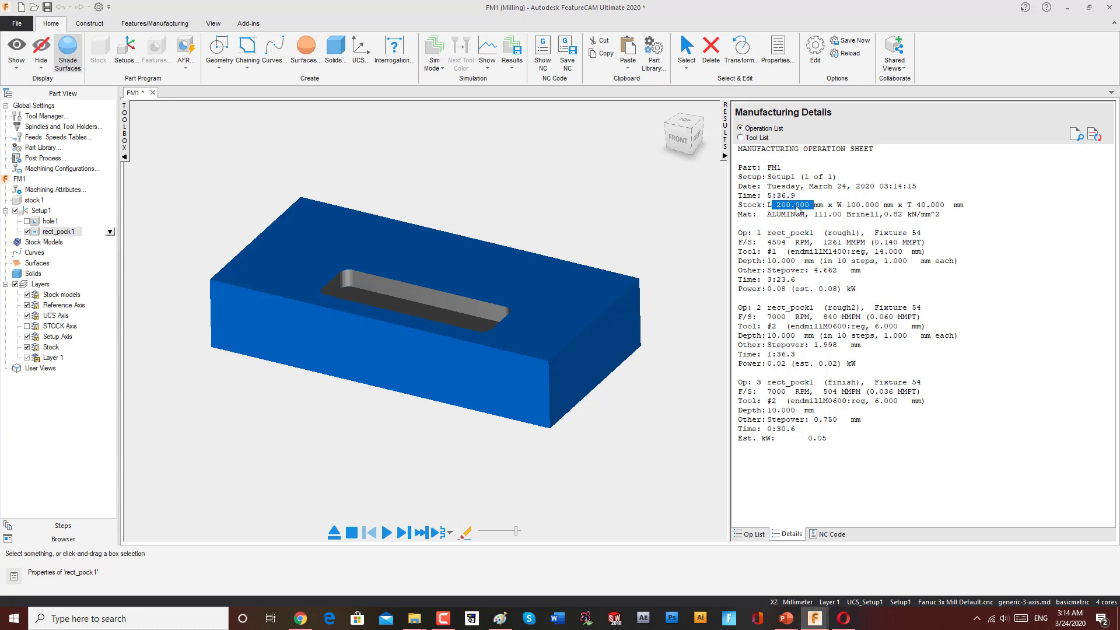
pyautogui.doubleClick(839, 206)
pyautogui.moveTo(912, 205); pyautogui.dragTo(917, 205)
# Post the NC code and select G00, G20, G17, G49, G80 on N35 and G91 on N40
pyautogui.click(827, 534)
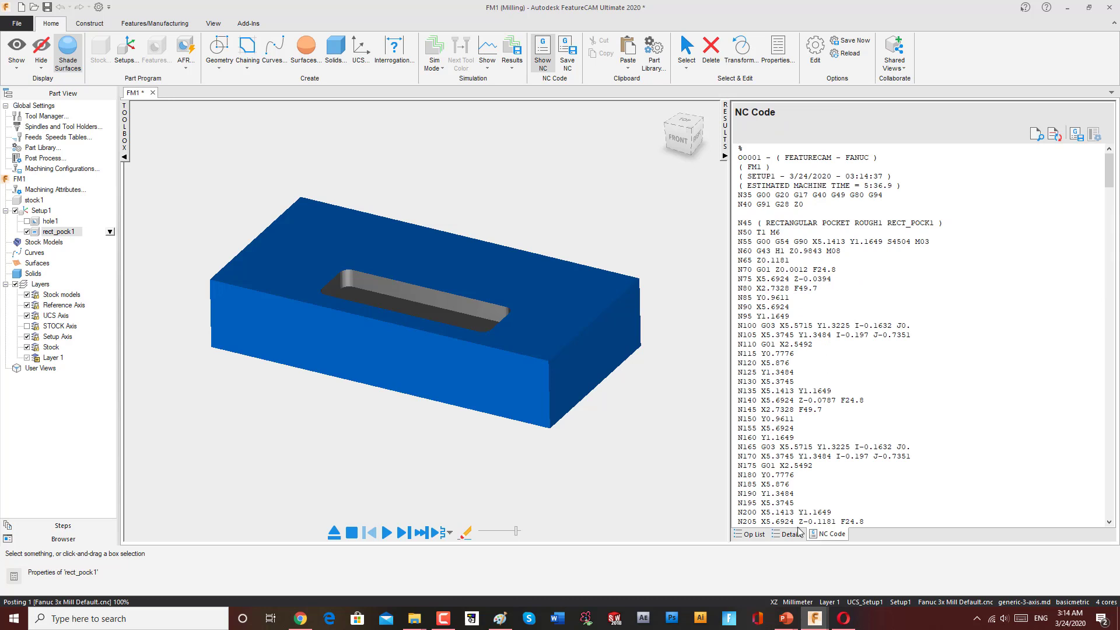
pyautogui.scroll(-15, 1103, 209)
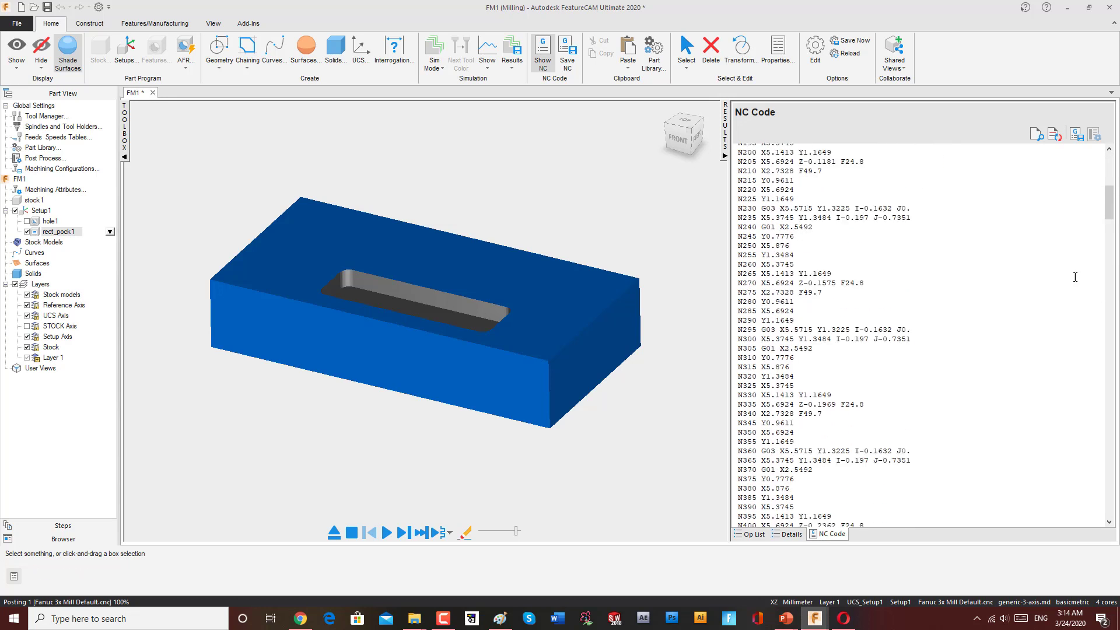
pyautogui.scroll(15, 1102, 209)
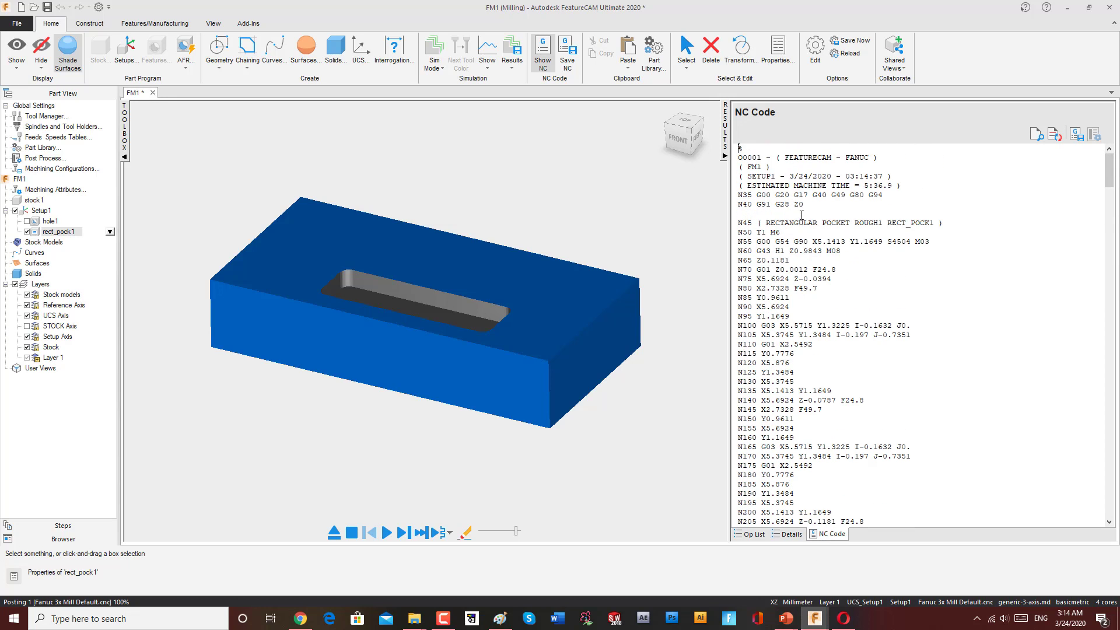
pyautogui.doubleClick(762, 195)
pyautogui.doubleClick(782, 195)
pyautogui.doubleClick(797, 195)
pyautogui.doubleClick(838, 195)
pyautogui.doubleClick(856, 195)
pyautogui.doubleClick(763, 204)
# Scroll through the NC listing to the end and highlight the final M30 line
pyautogui.moveTo(383, 316); pyautogui.dragTo(574, 302, button='middle')
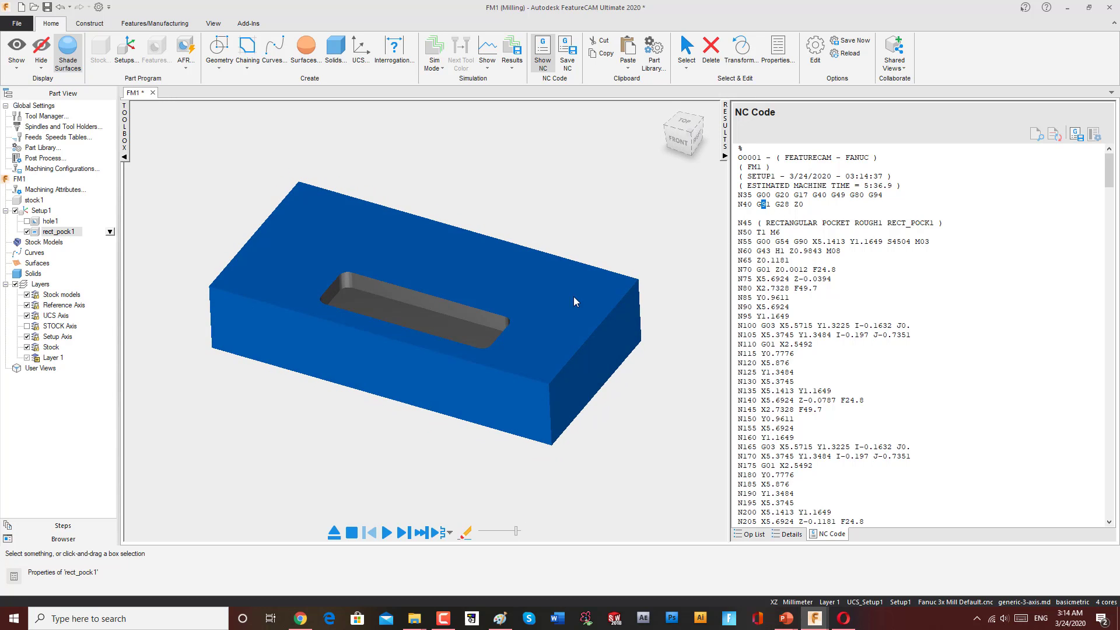
pyautogui.scroll(-2, 765, 229)
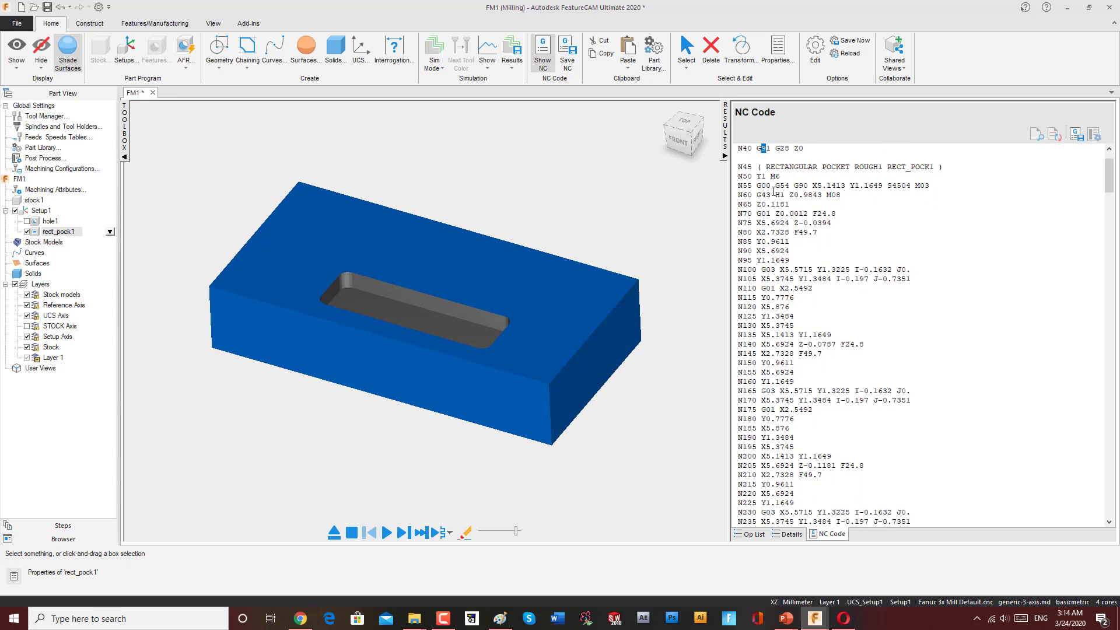
pyautogui.moveTo(738, 148); pyautogui.dragTo(753, 149)
pyautogui.moveTo(1109, 175); pyautogui.dragTo(1117, 503)
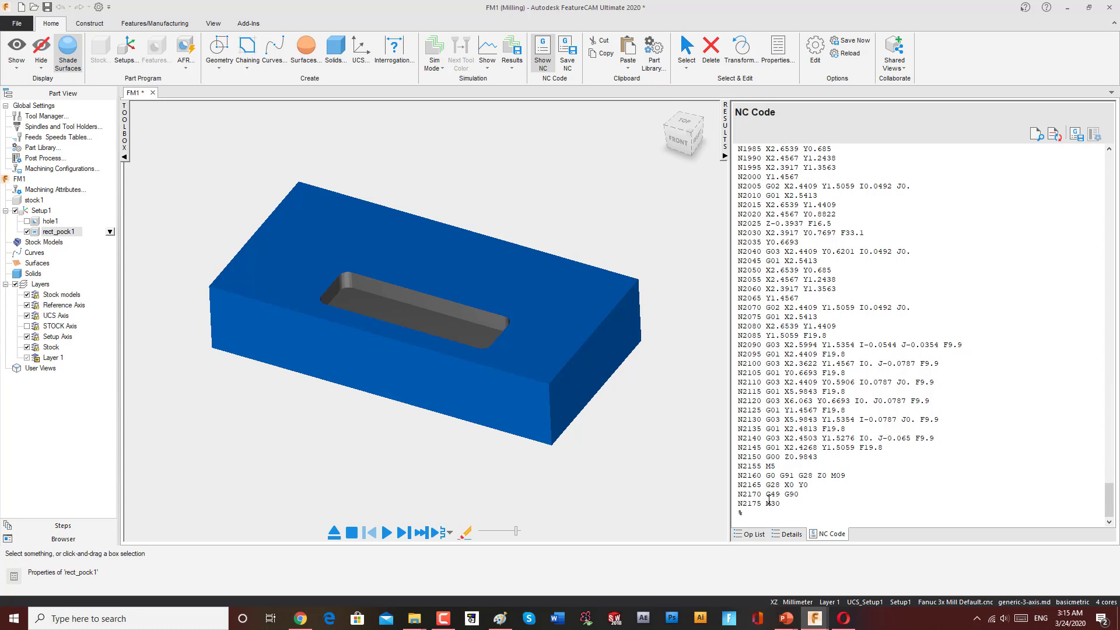
pyautogui.moveTo(783, 504); pyautogui.dragTo(757, 504)
pyautogui.scroll(1, 558, 341)
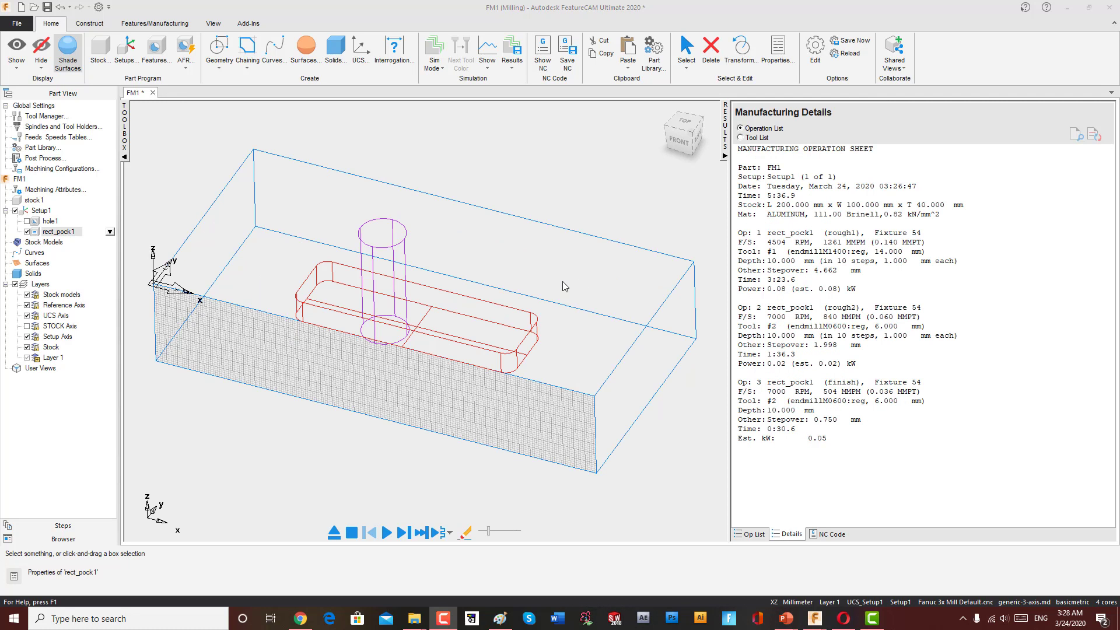
pyautogui.moveTo(564, 286); pyautogui.dragTo(554, 309, button='middle')
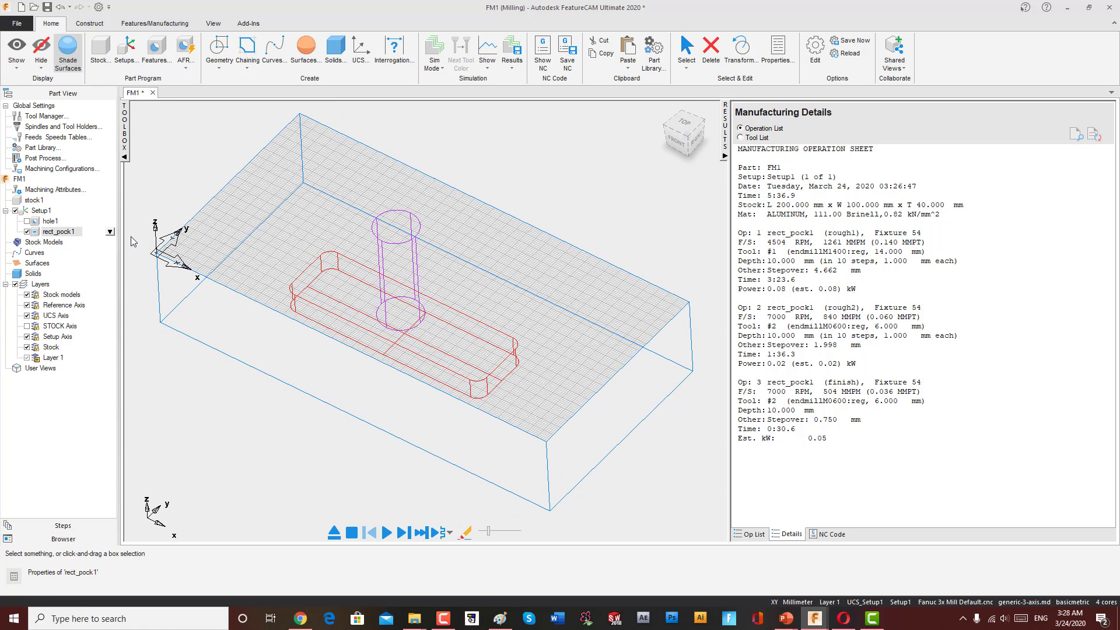
# In the Steps panel, browse New Feature types from Hole to Face, then cancel
pyautogui.click(70, 526)
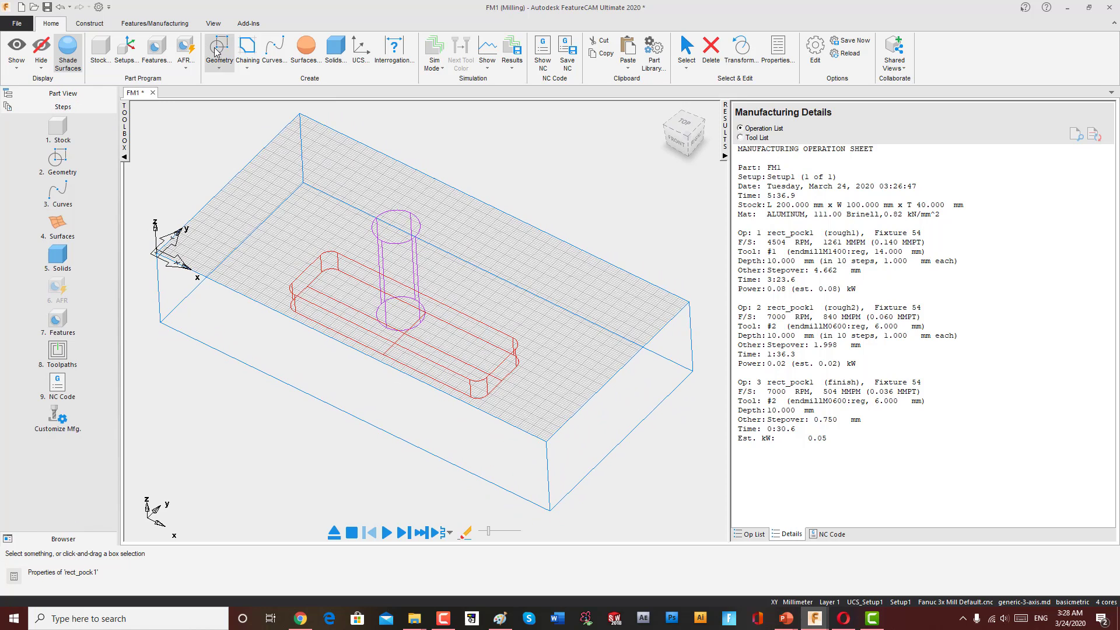
pyautogui.click(156, 48)
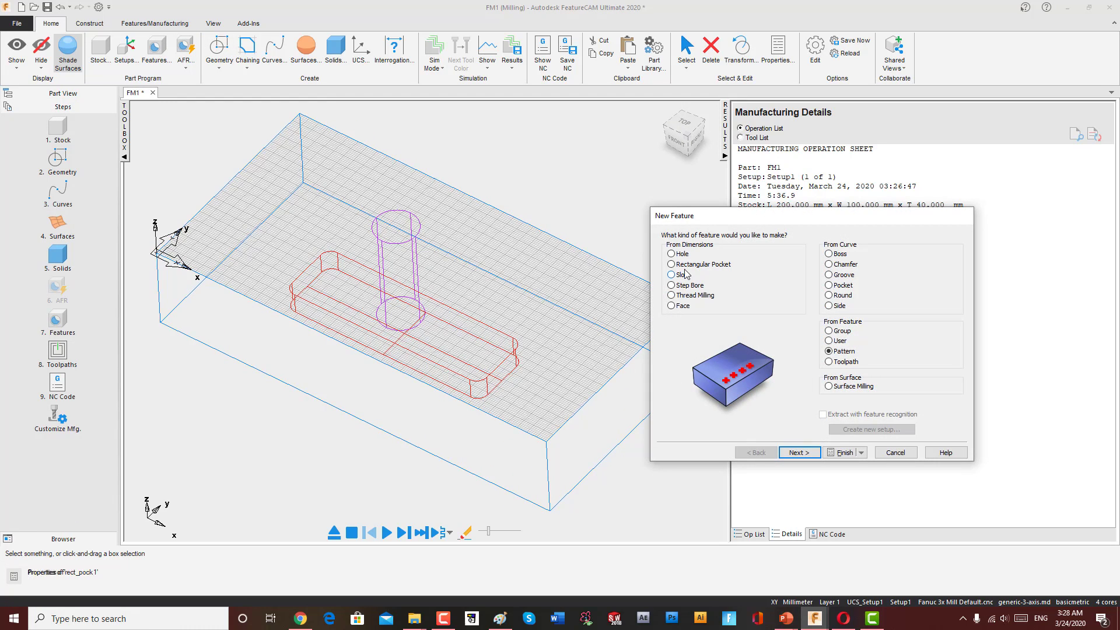
pyautogui.click(671, 253)
pyautogui.click(670, 264)
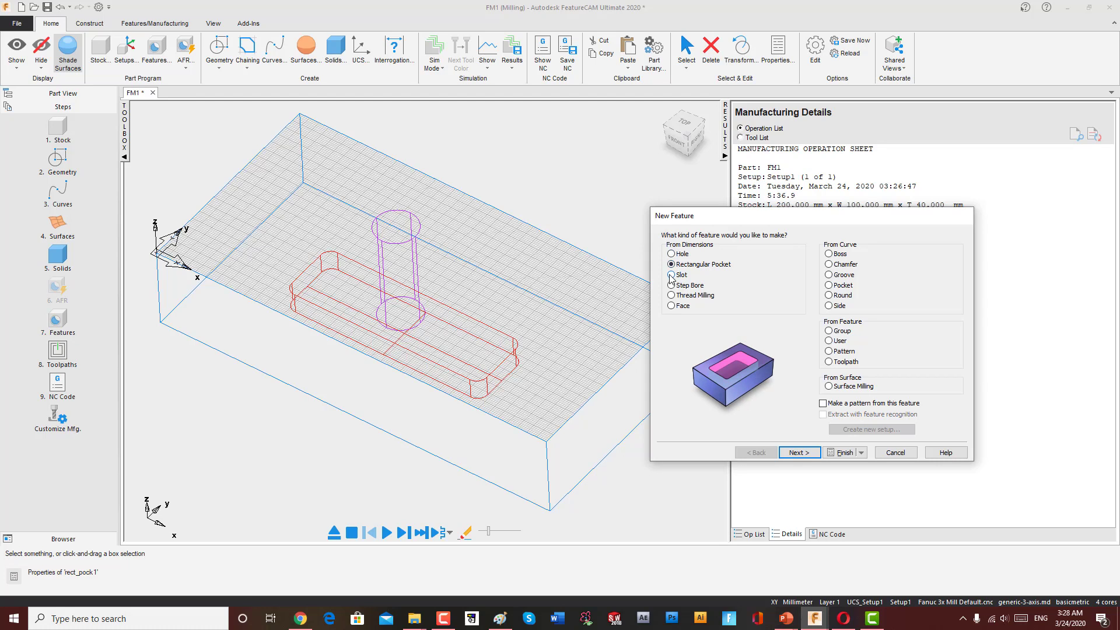
pyautogui.click(671, 274)
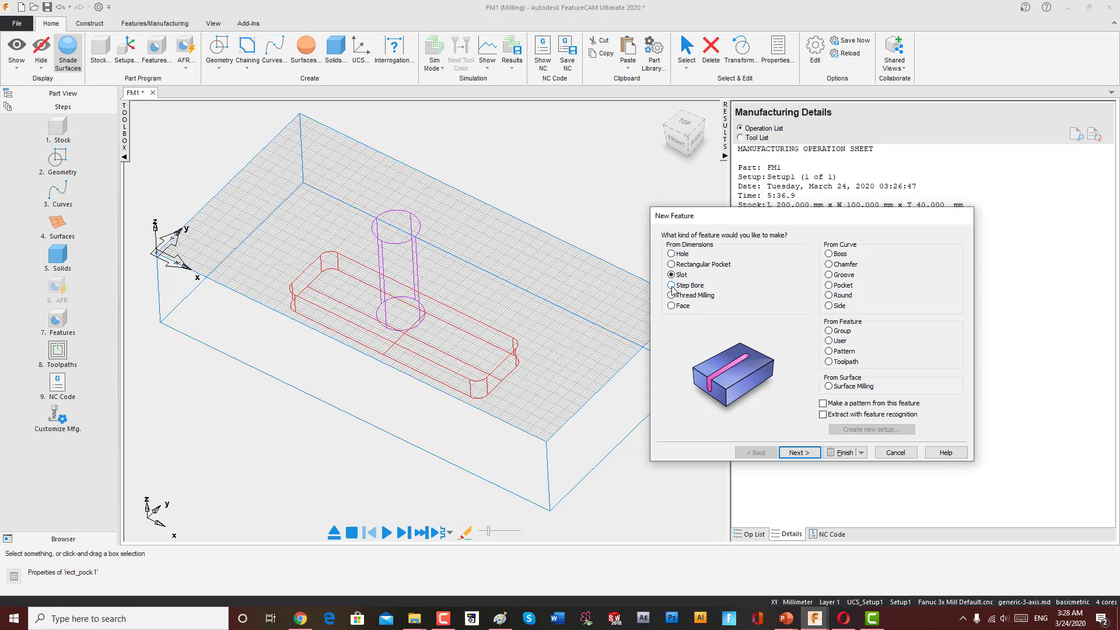
pyautogui.click(671, 285)
pyautogui.click(671, 295)
pyautogui.click(670, 305)
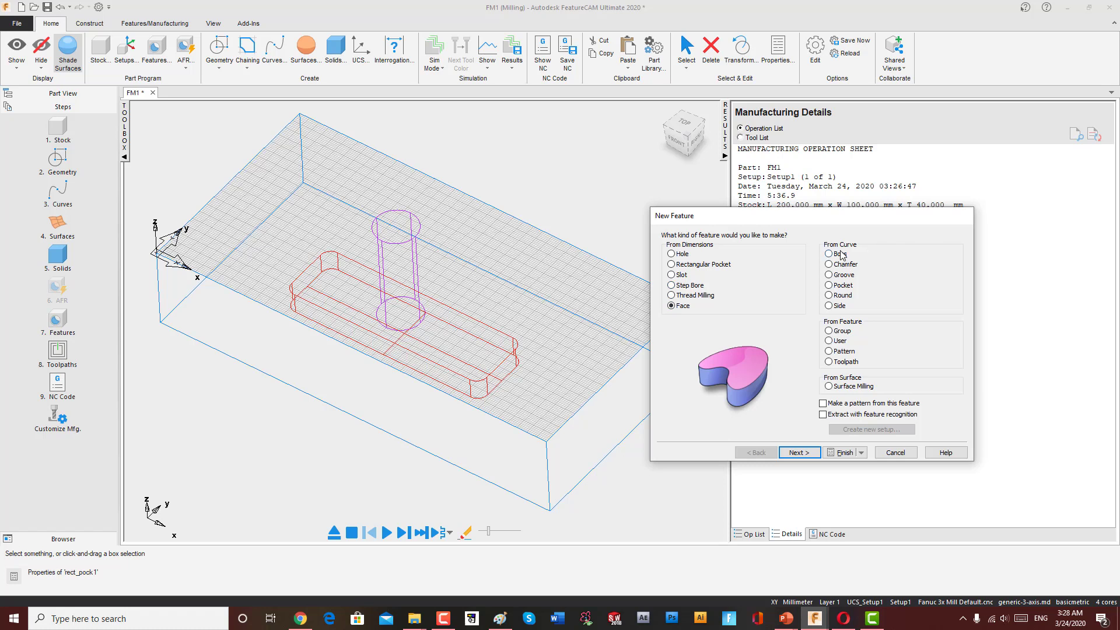
pyautogui.click(895, 452)
# View the stock from the TOP ViewCube face and zoom in
pyautogui.moveTo(444, 403); pyautogui.dragTo(394, 444, button='middle')
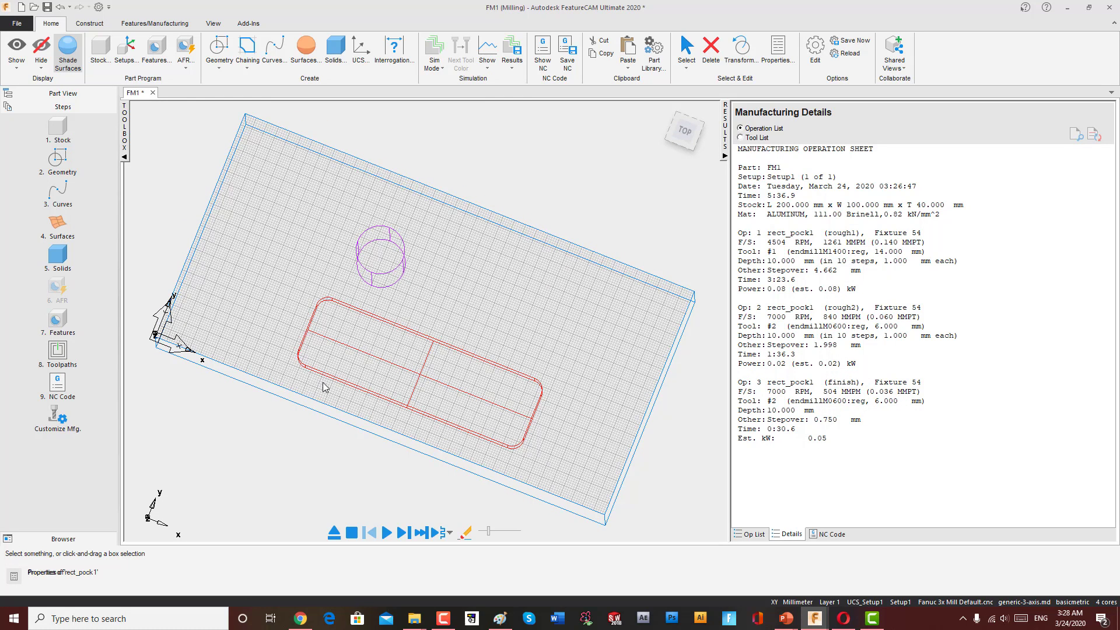
pyautogui.click(680, 138)
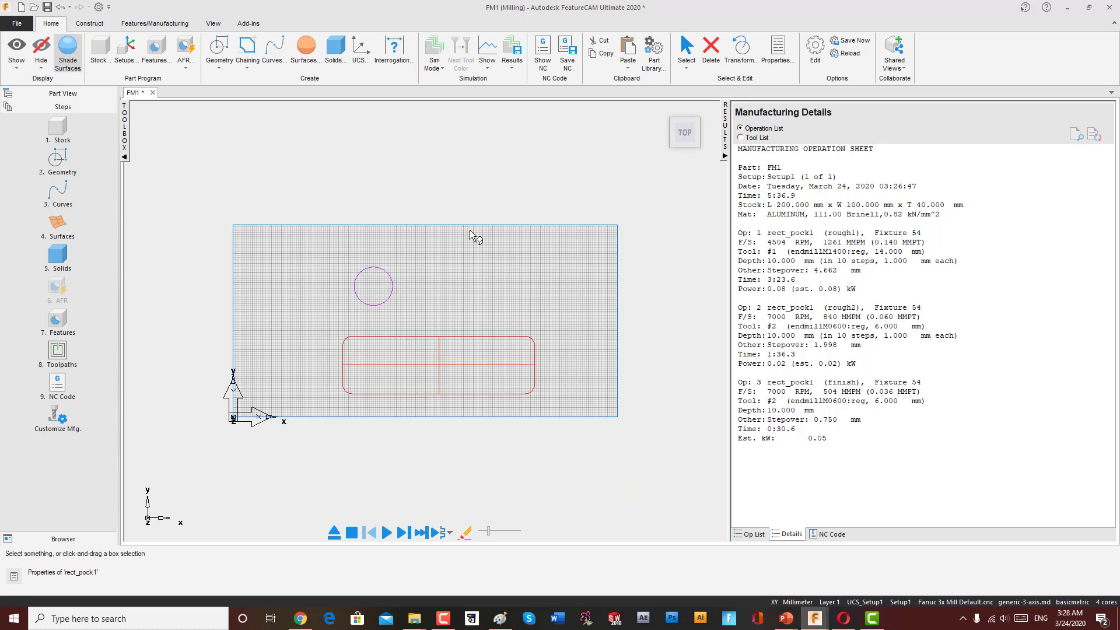
pyautogui.scroll(2, 483, 345)
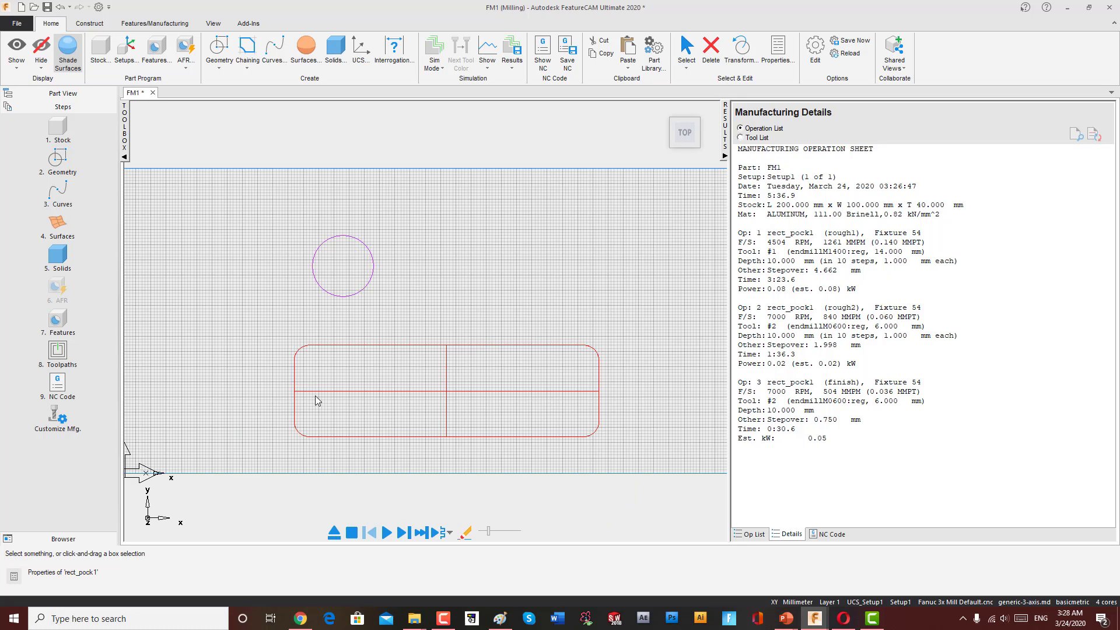
# Start a polyline with the Line constructor, placing points from upper right to beside the hole
pyautogui.click(59, 176)
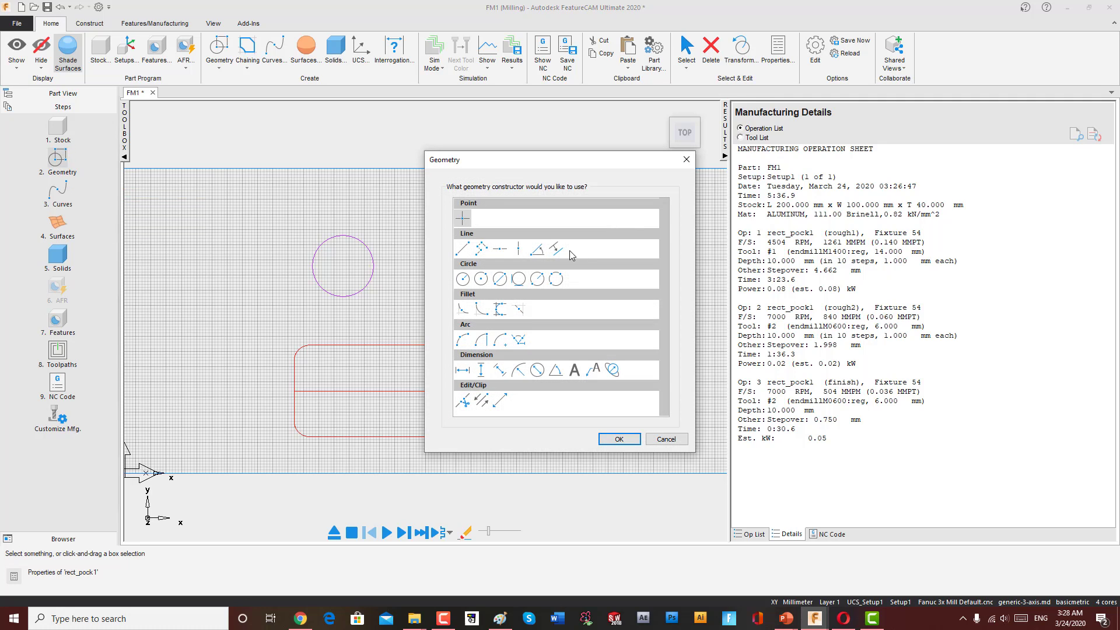
pyautogui.click(480, 251)
pyautogui.click(615, 440)
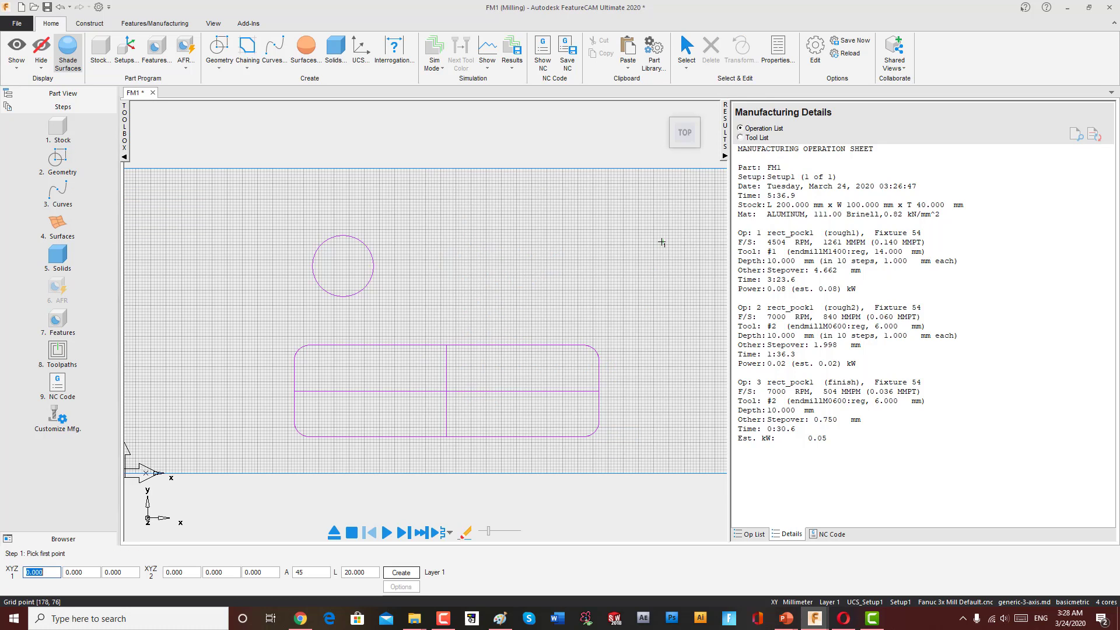
pyautogui.click(657, 209)
pyautogui.click(519, 192)
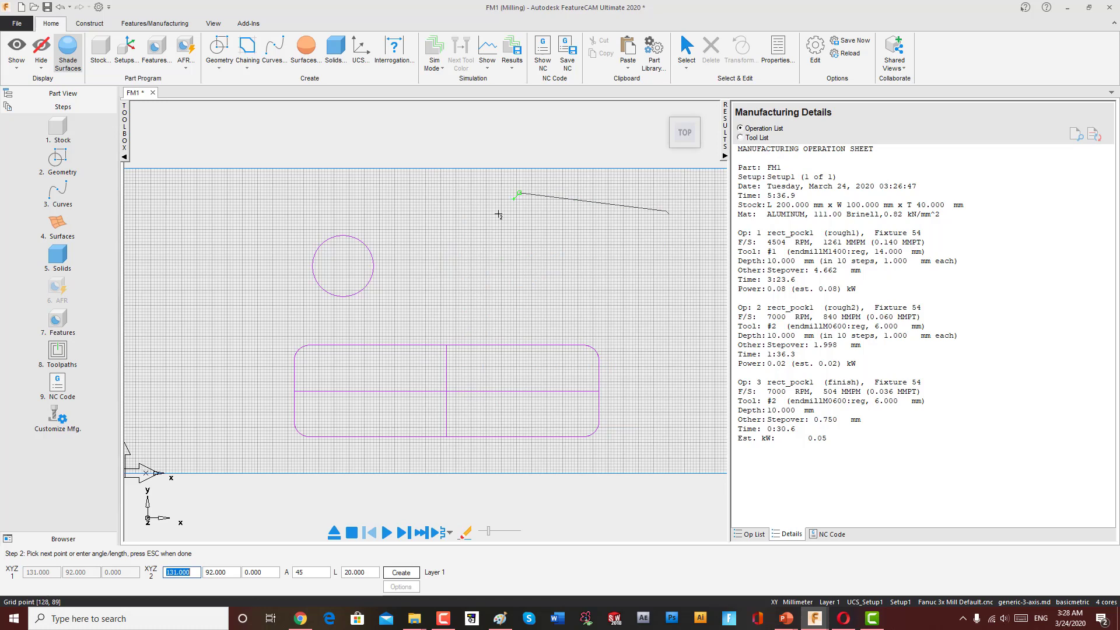
pyautogui.click(416, 275)
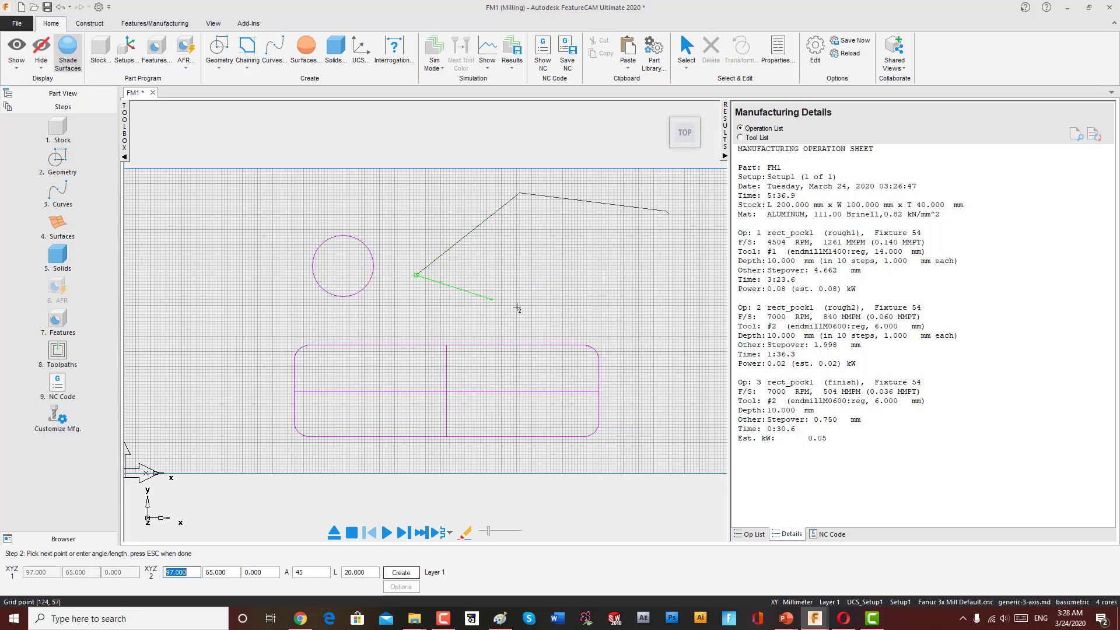
# Add the lower-right, right-side and notch points, close at the start, and finish the polyline
pyautogui.click(691, 357)
pyautogui.click(706, 284)
pyautogui.click(645, 263)
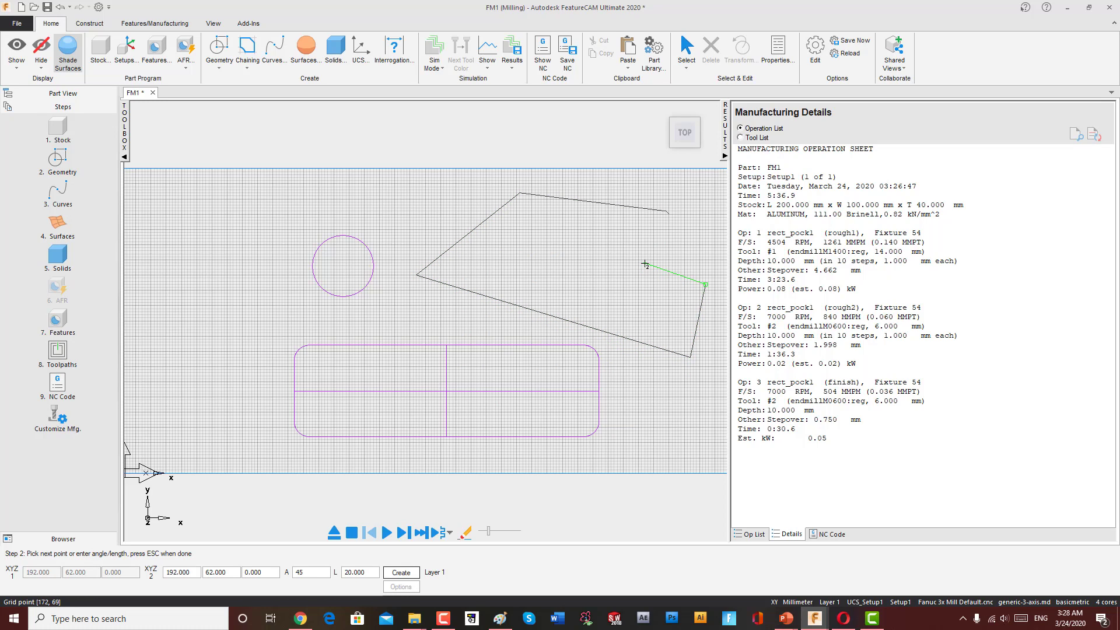
pyautogui.click(666, 213)
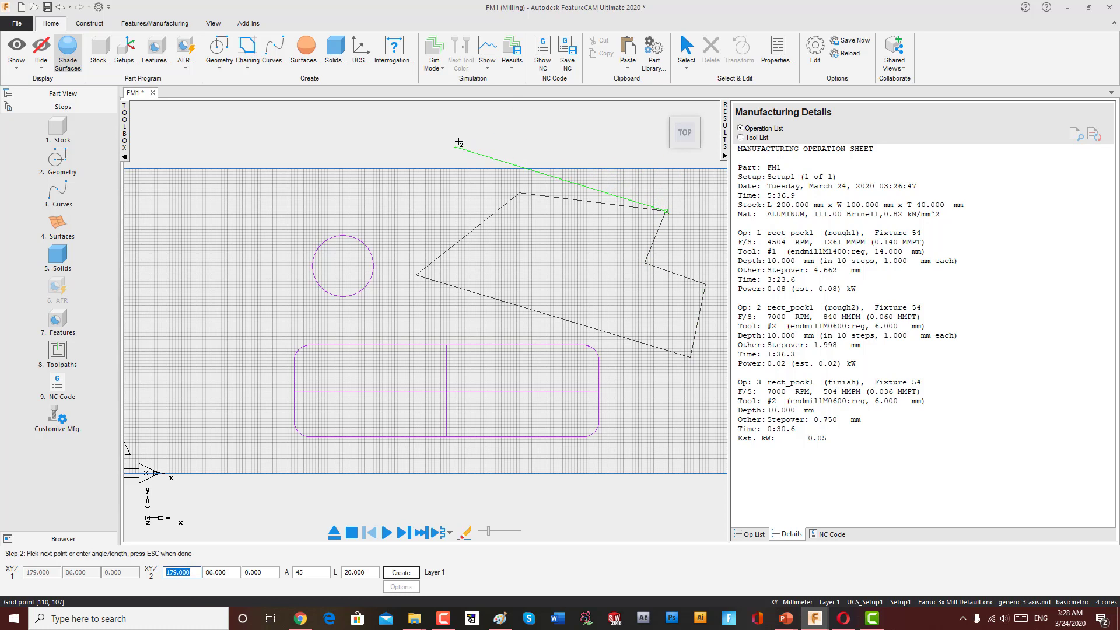
pyautogui.click(678, 52)
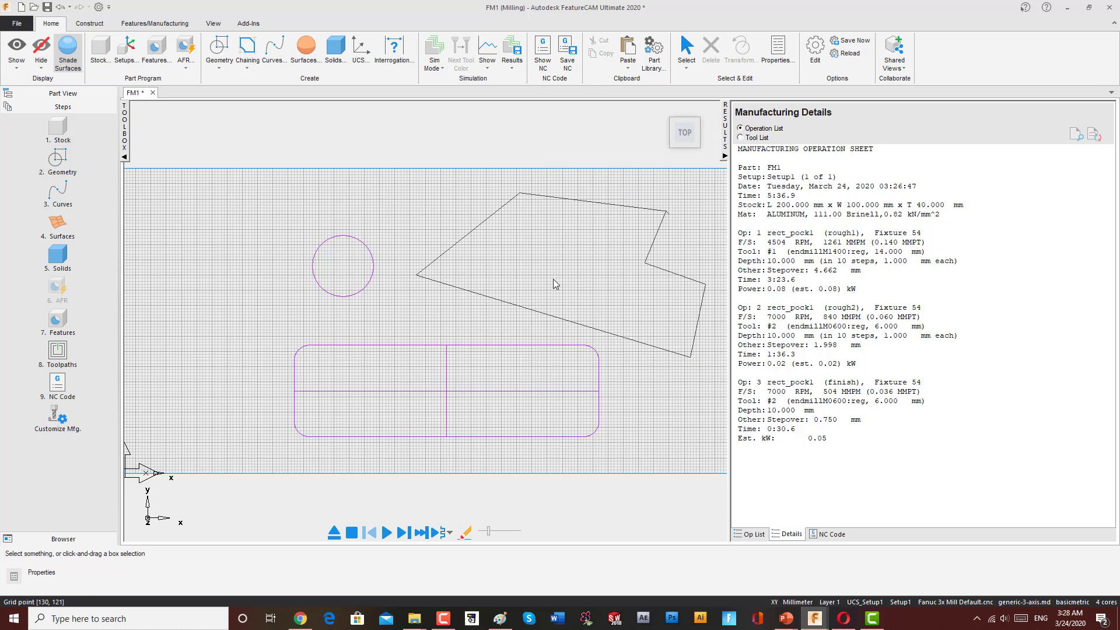
pyautogui.scroll(2, 482, 300)
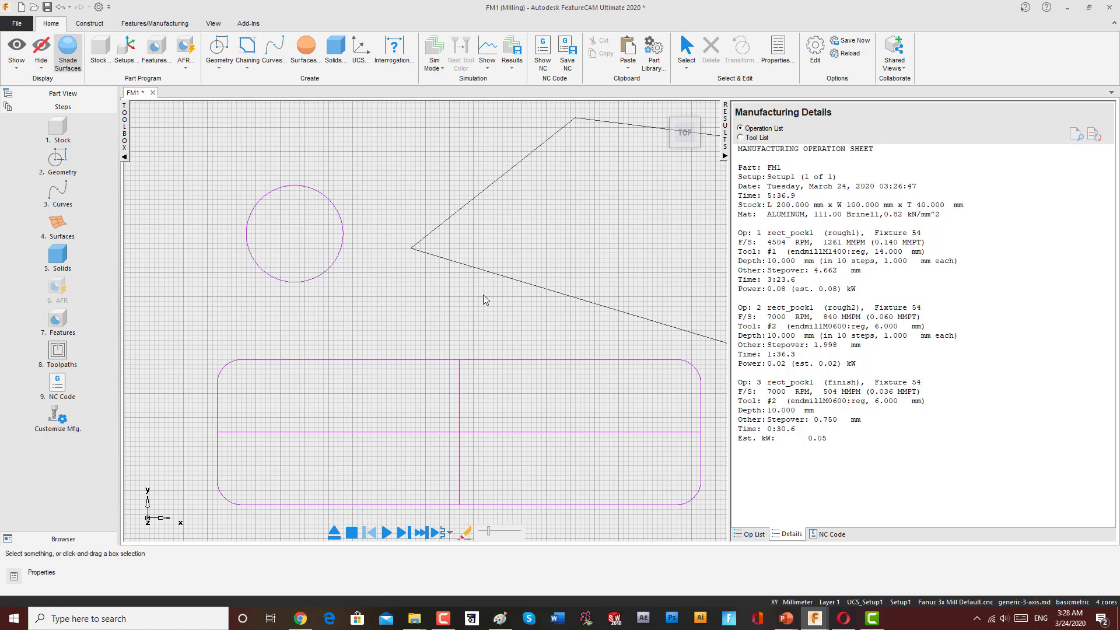
pyautogui.scroll(-2, 677, 282)
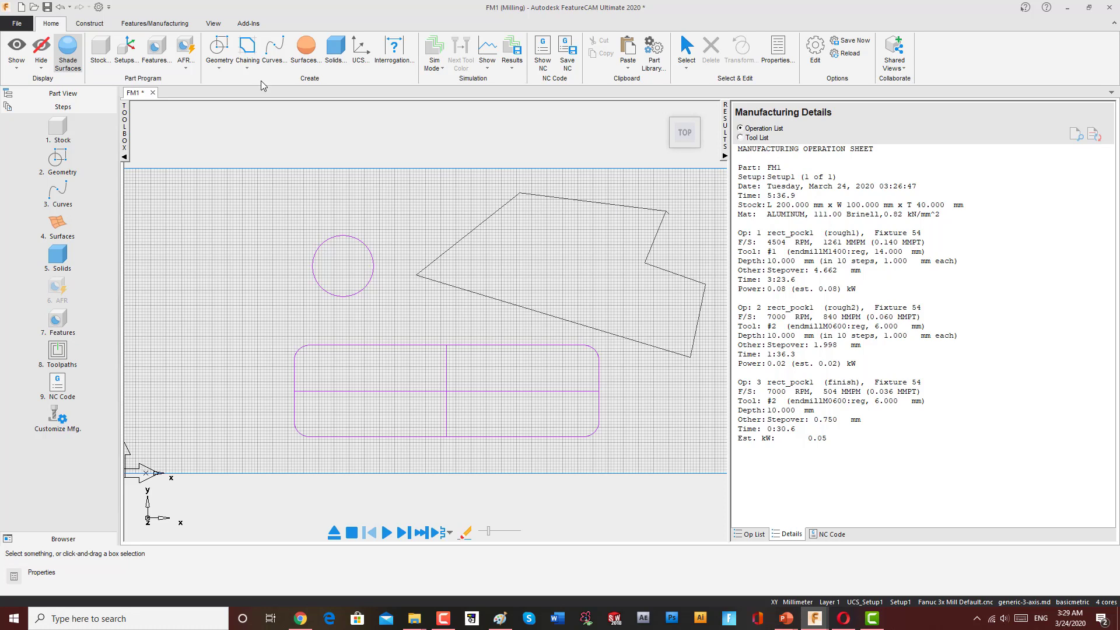
# Chain the polygon outline into closed curve curve1 by picking one of its edges
pyautogui.click(247, 62)
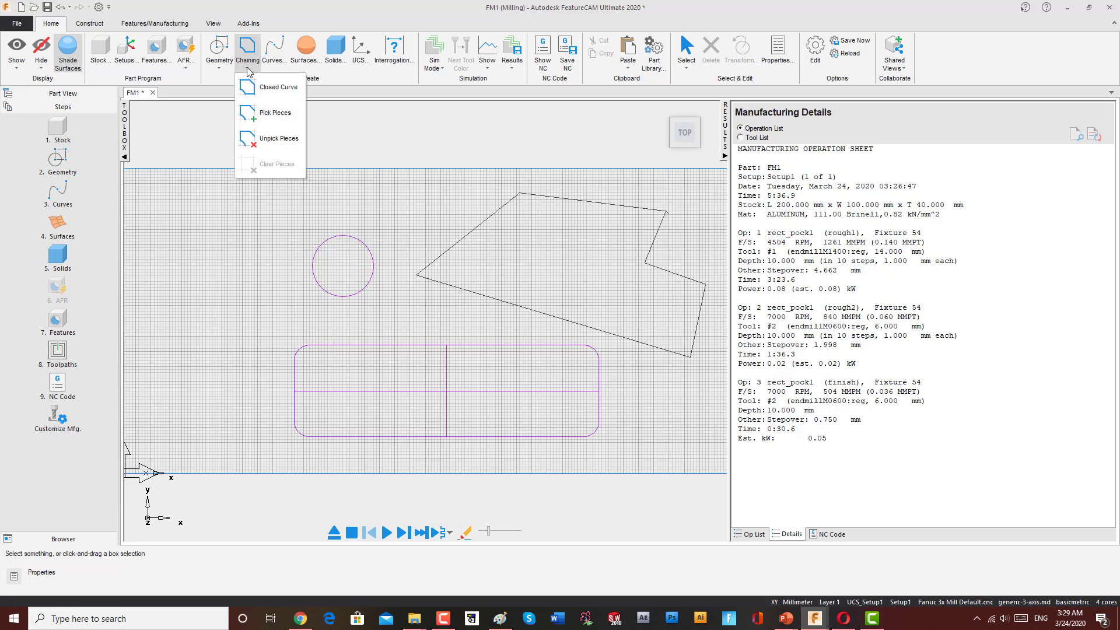
pyautogui.click(278, 89)
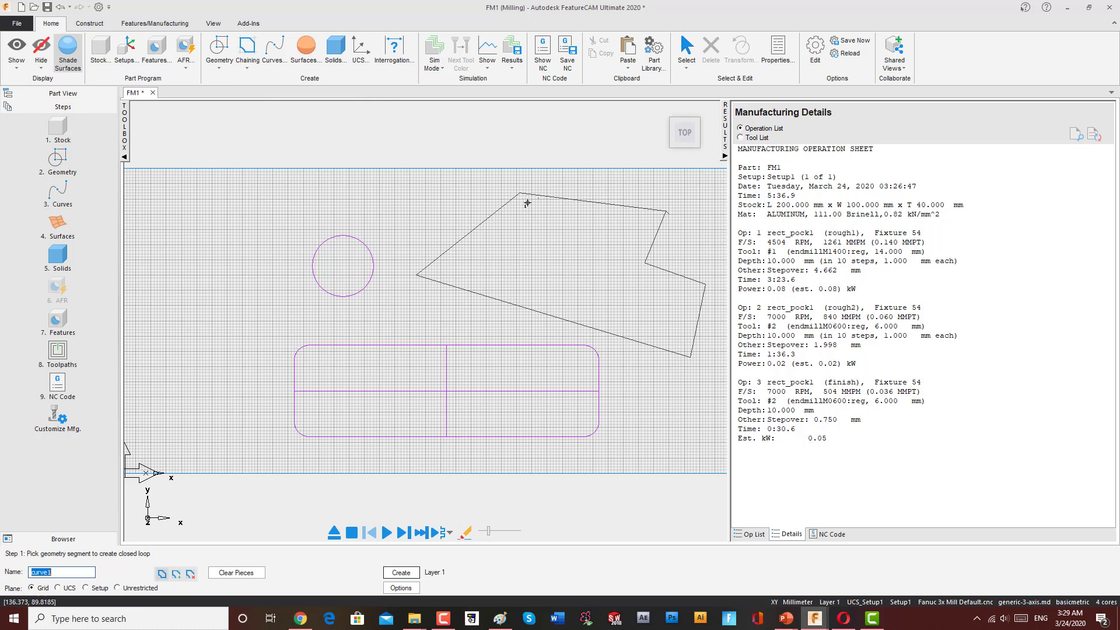
pyautogui.click(505, 208)
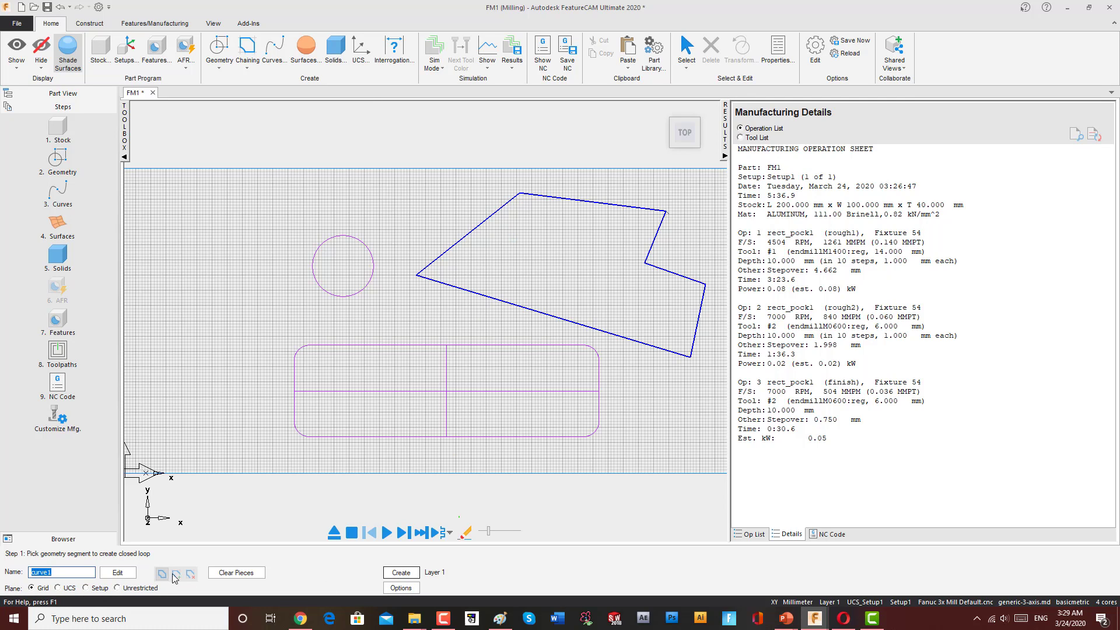
pyautogui.click(400, 573)
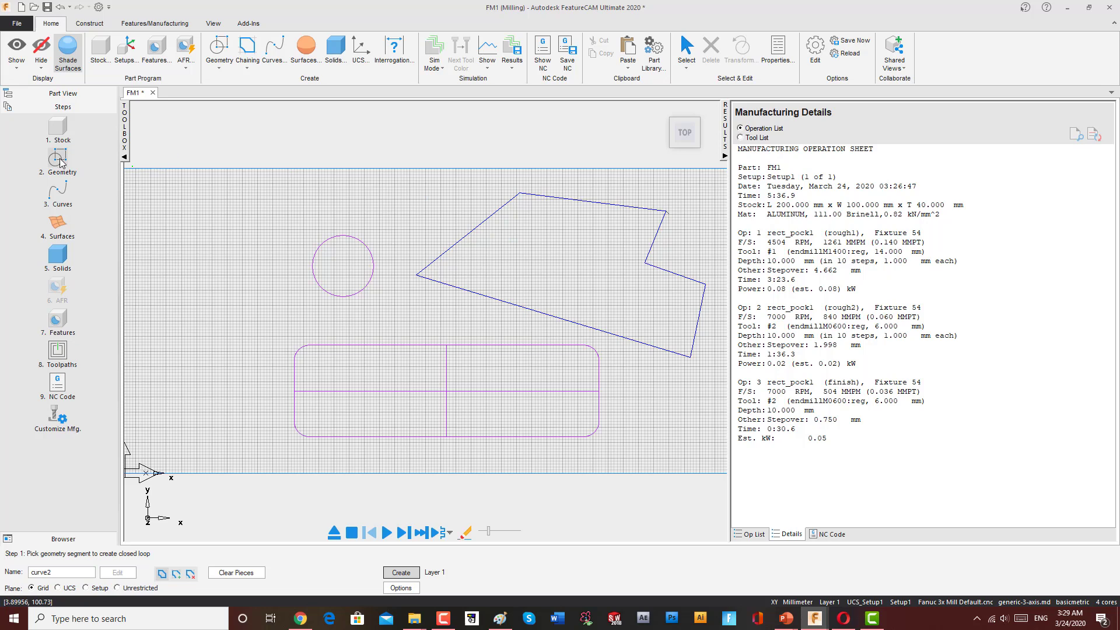
# Start a new Pocket feature bounded by curve1
pyautogui.click(156, 49)
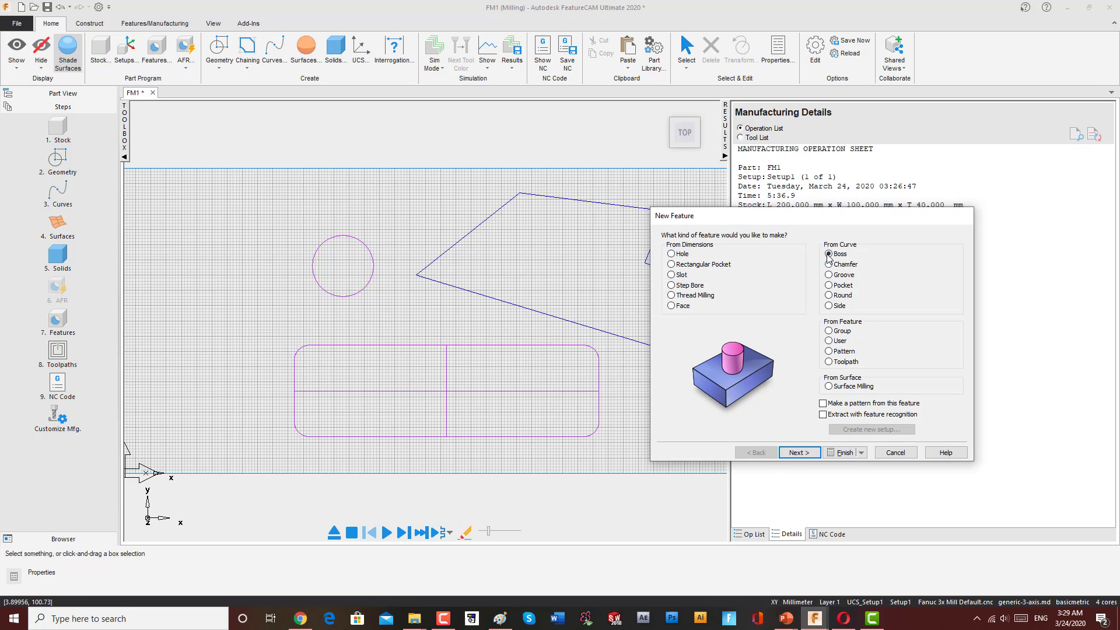
pyautogui.click(829, 264)
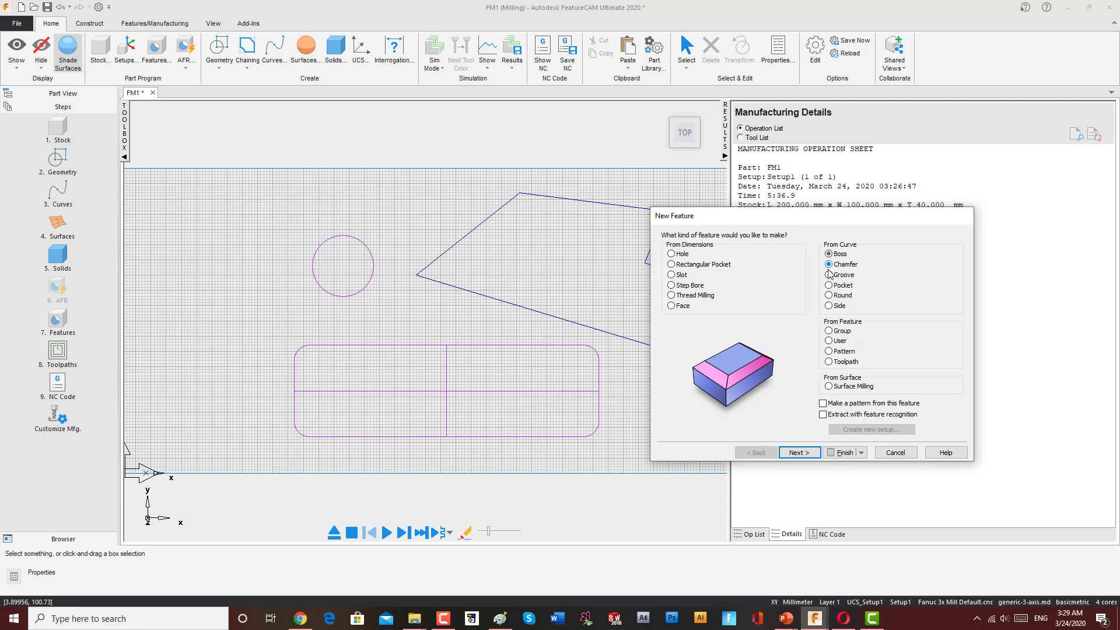
pyautogui.click(829, 285)
pyautogui.click(799, 451)
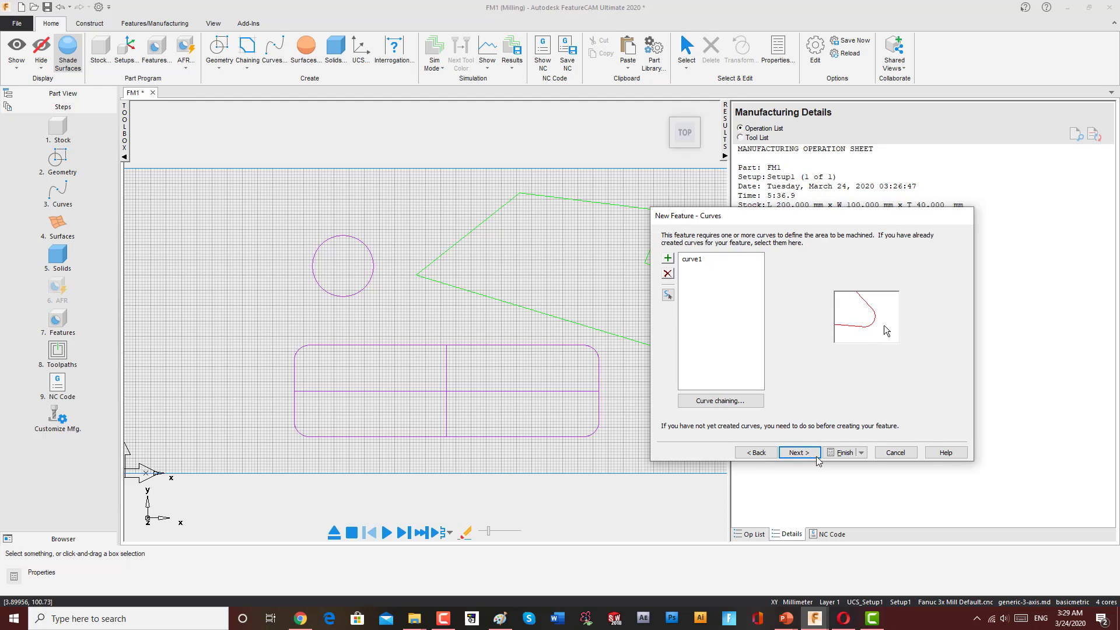
pyautogui.click(799, 452)
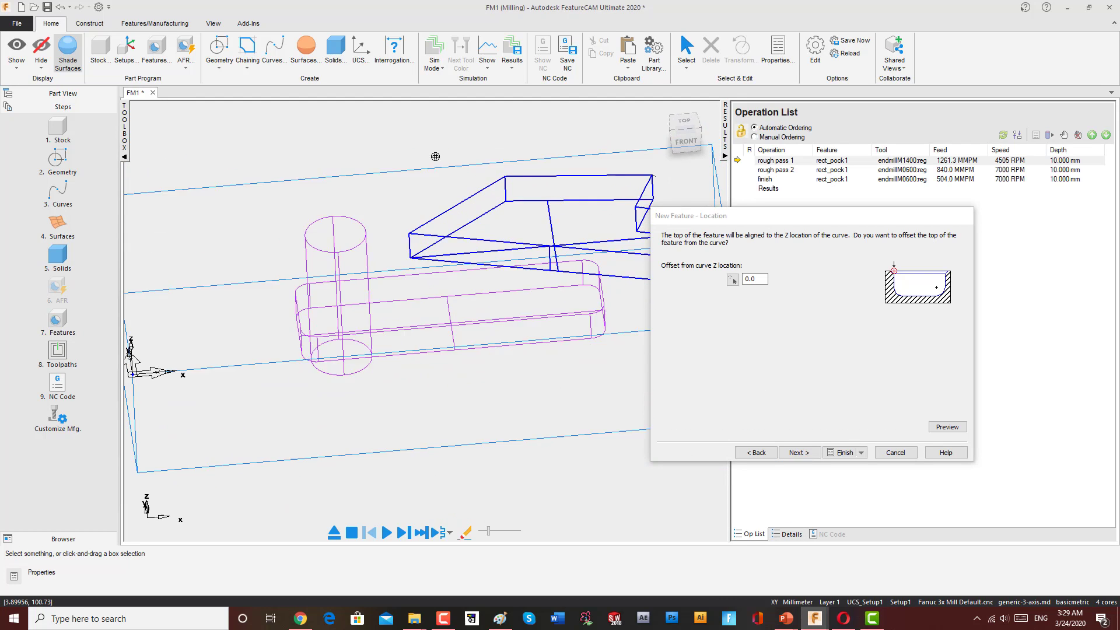
pyautogui.moveTo(435, 156); pyautogui.dragTo(716, 318, button='middle')
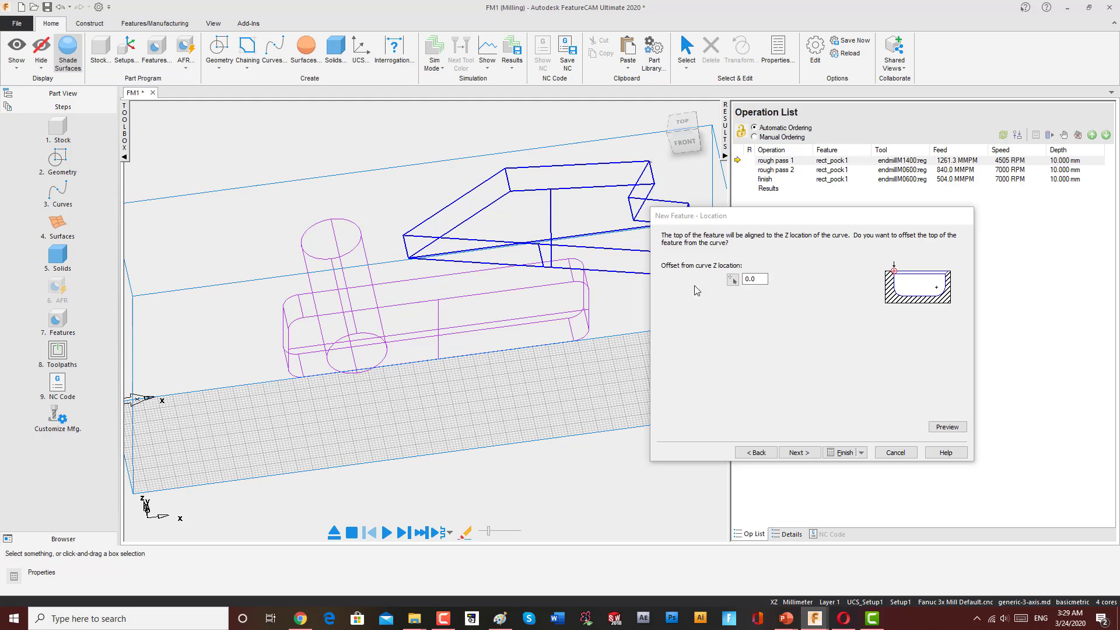
# Give pocket1 zero offset and 20 mm depth, keeping default rough and finish operations
pyautogui.click(797, 453)
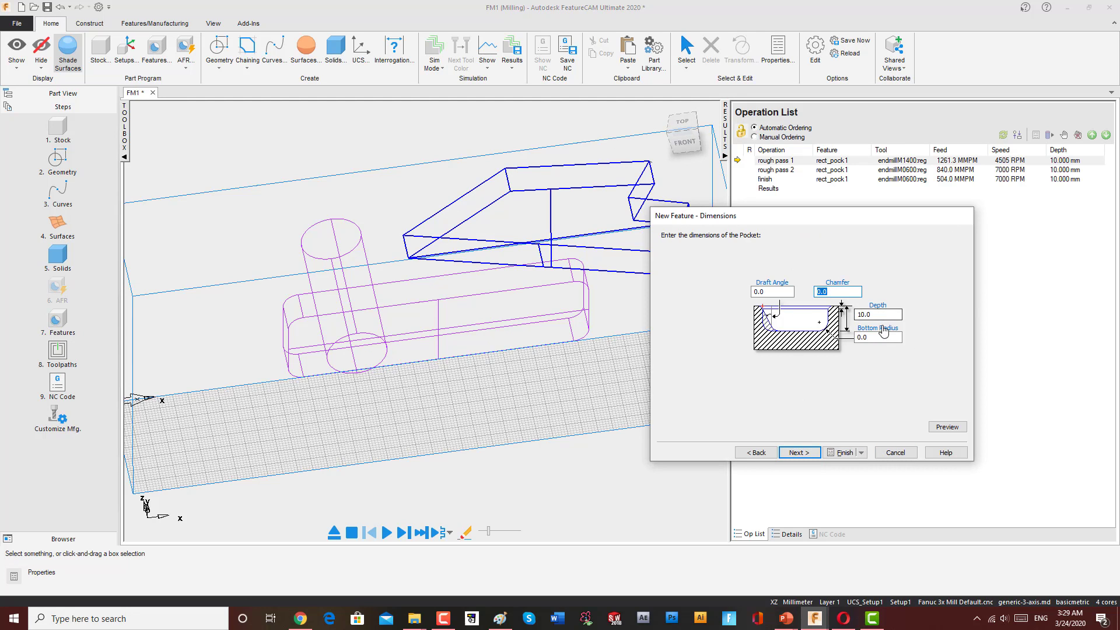
pyautogui.click(882, 314)
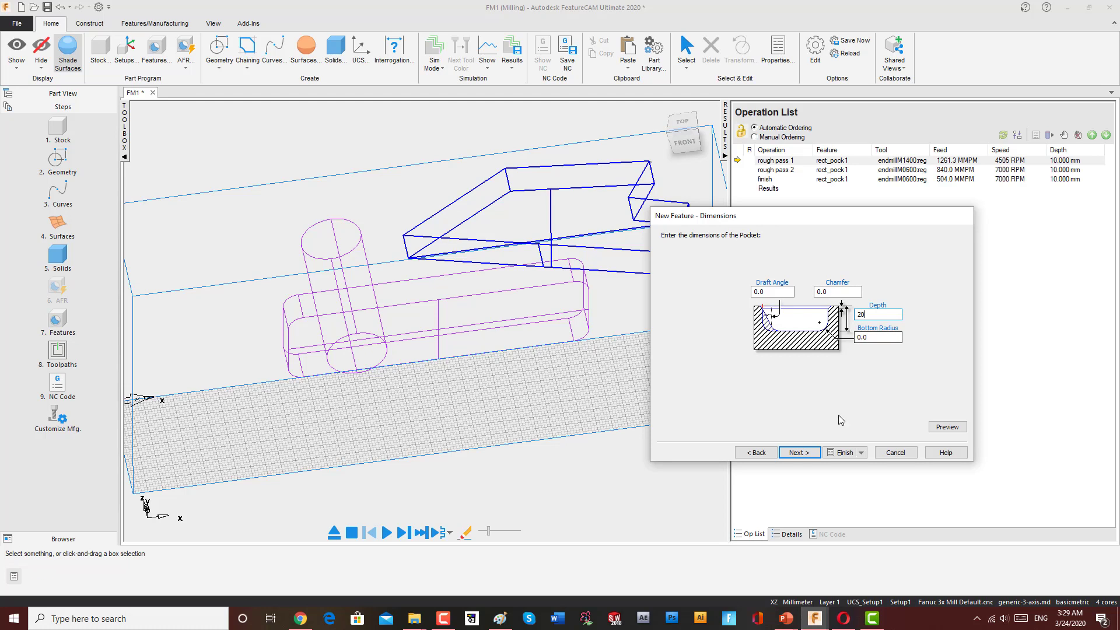
pyautogui.click(799, 453)
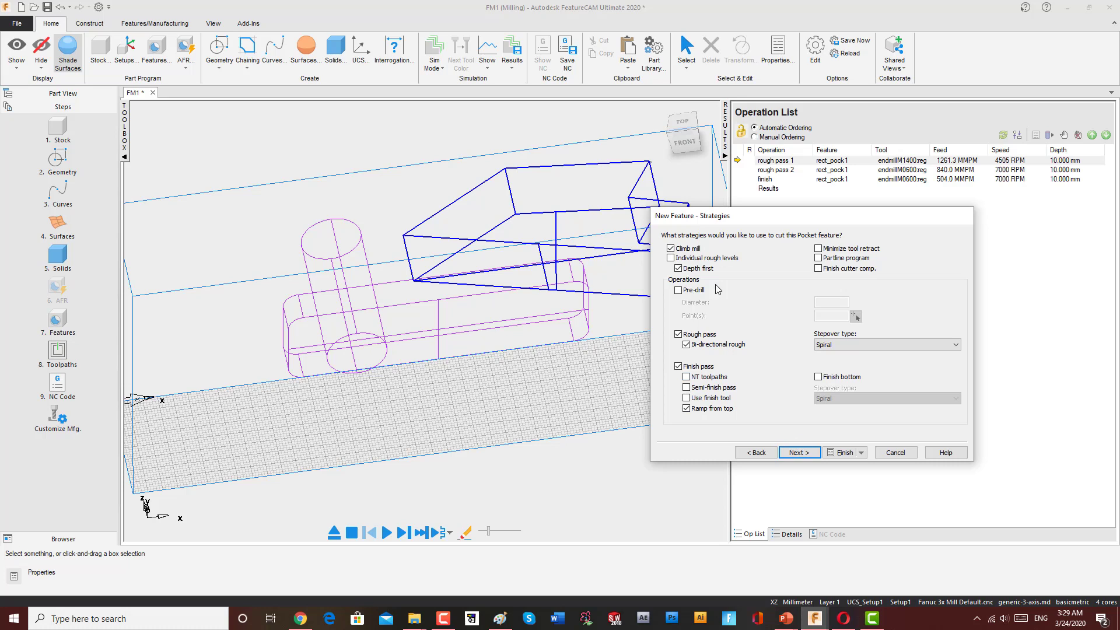
pyautogui.click(798, 453)
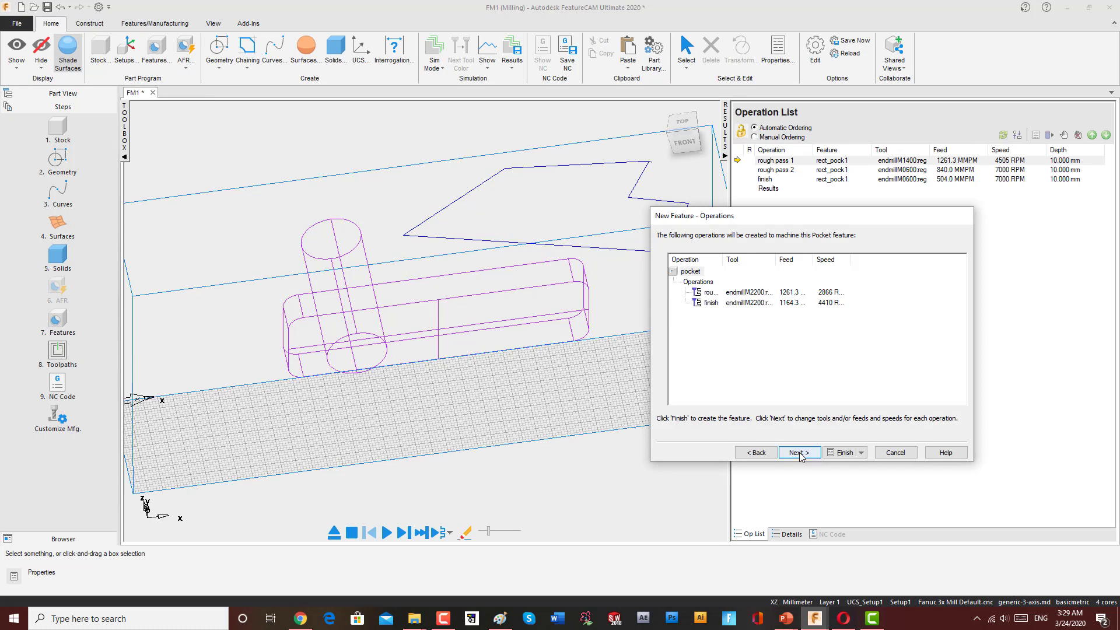
pyautogui.click(799, 453)
pyautogui.click(844, 452)
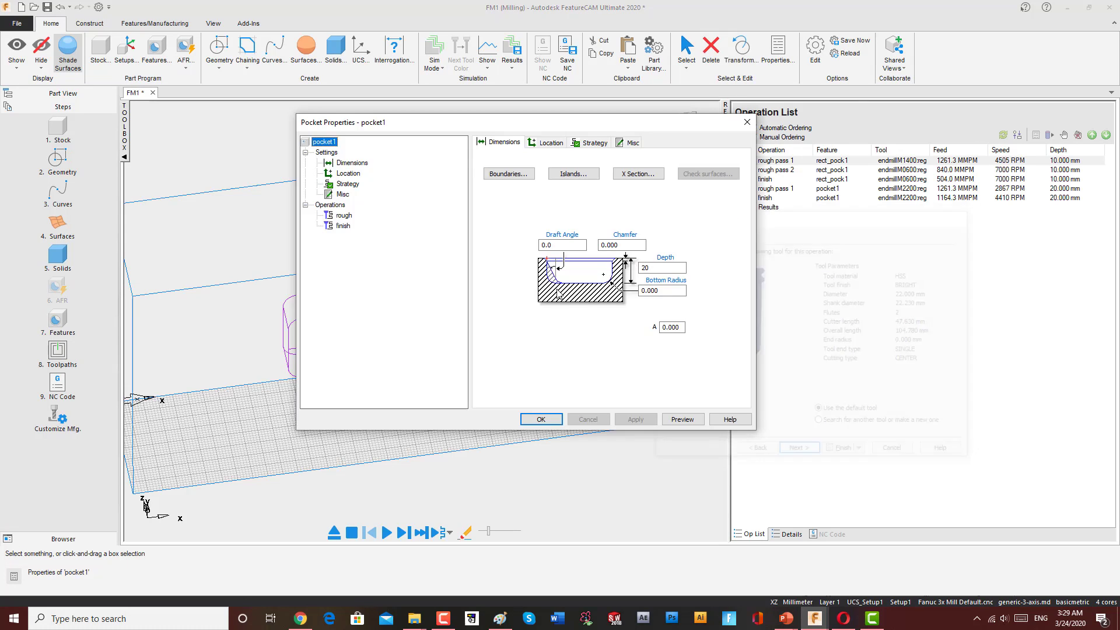
pyautogui.click(540, 419)
# Switch to the top view and set the simulation mode to 3D
pyautogui.click(684, 130)
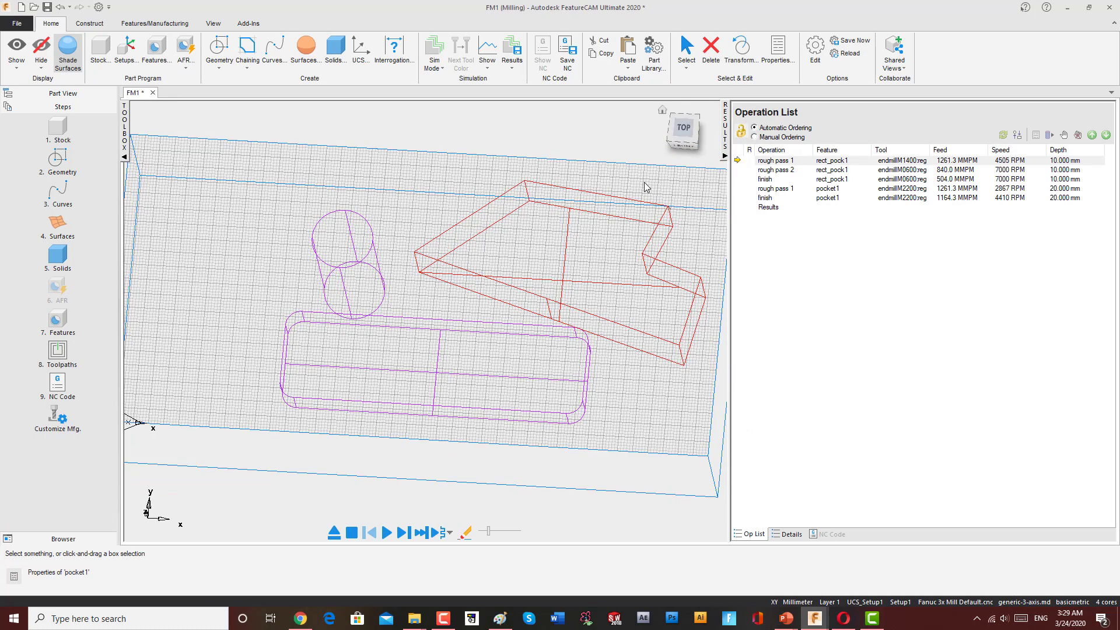
pyautogui.scroll(4, 537, 240)
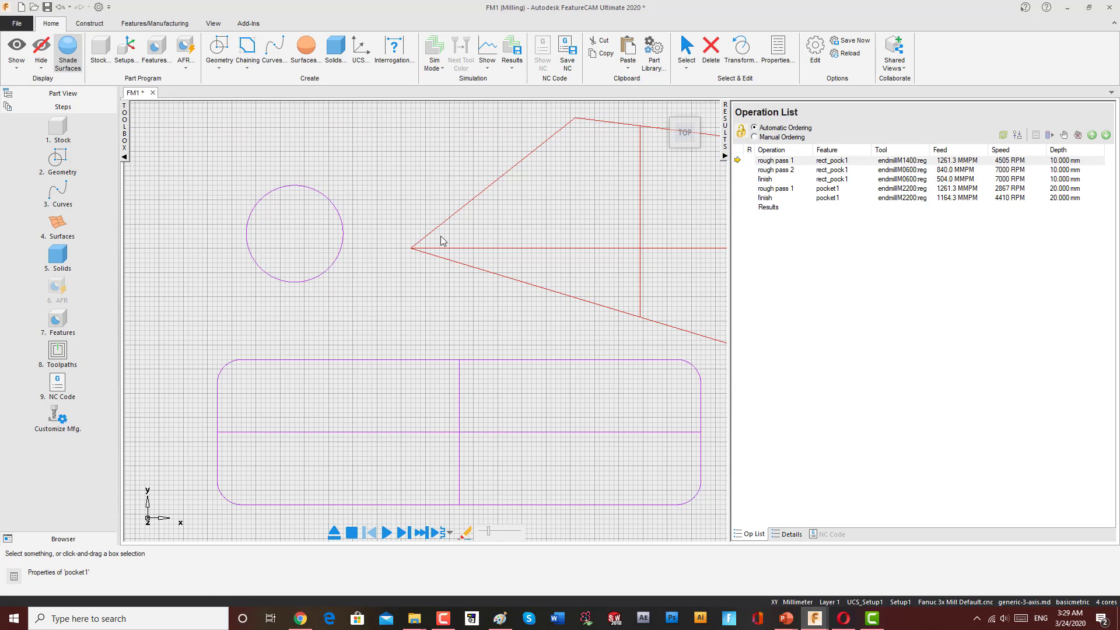
pyautogui.scroll(-4, 424, 244)
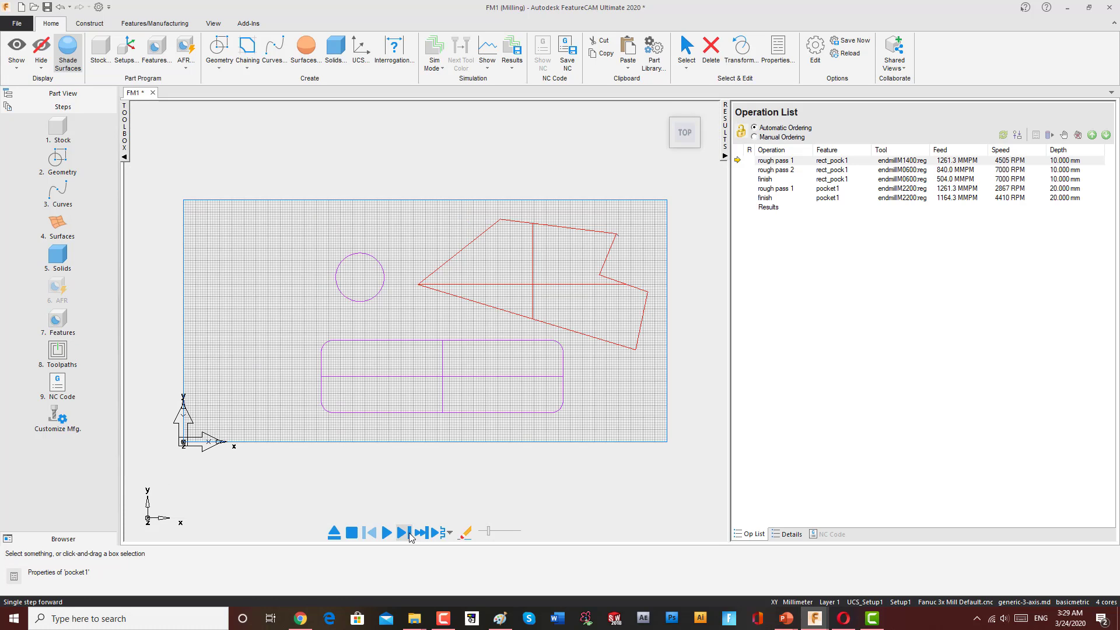
pyautogui.click(435, 69)
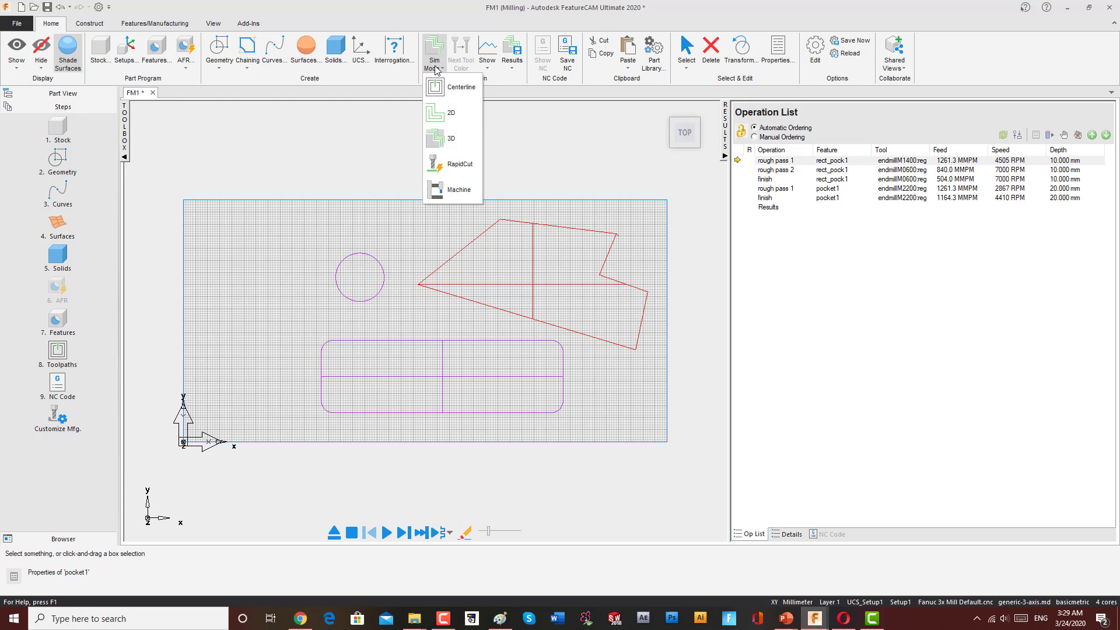
pyautogui.click(451, 139)
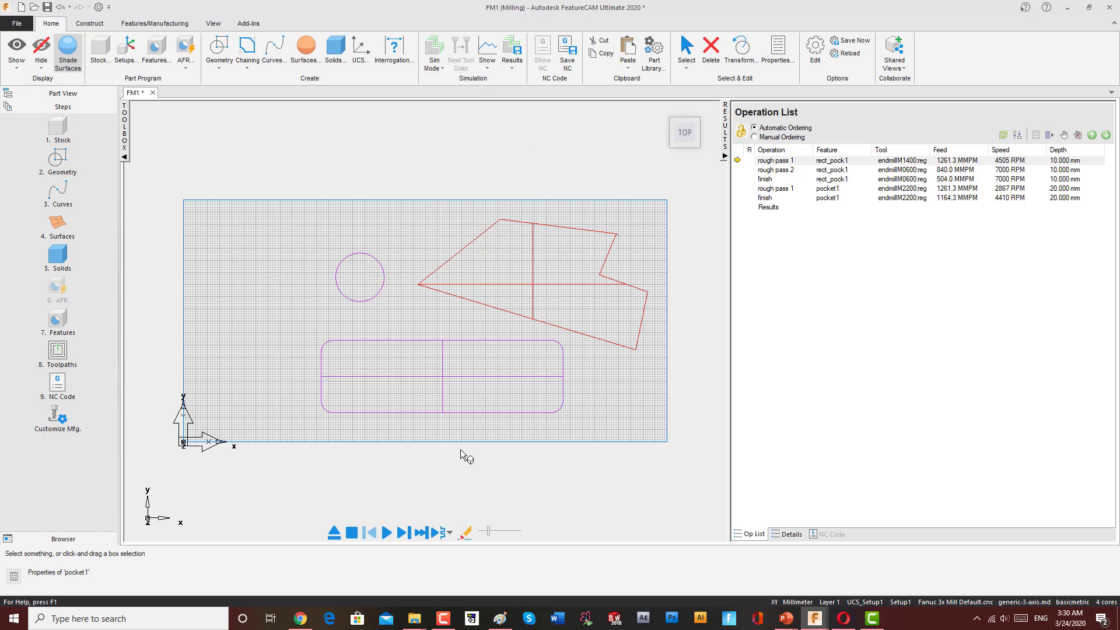
# Run the 3D simulation at higher speed, inspect the cut depths, then stop it
pyautogui.click(387, 532)
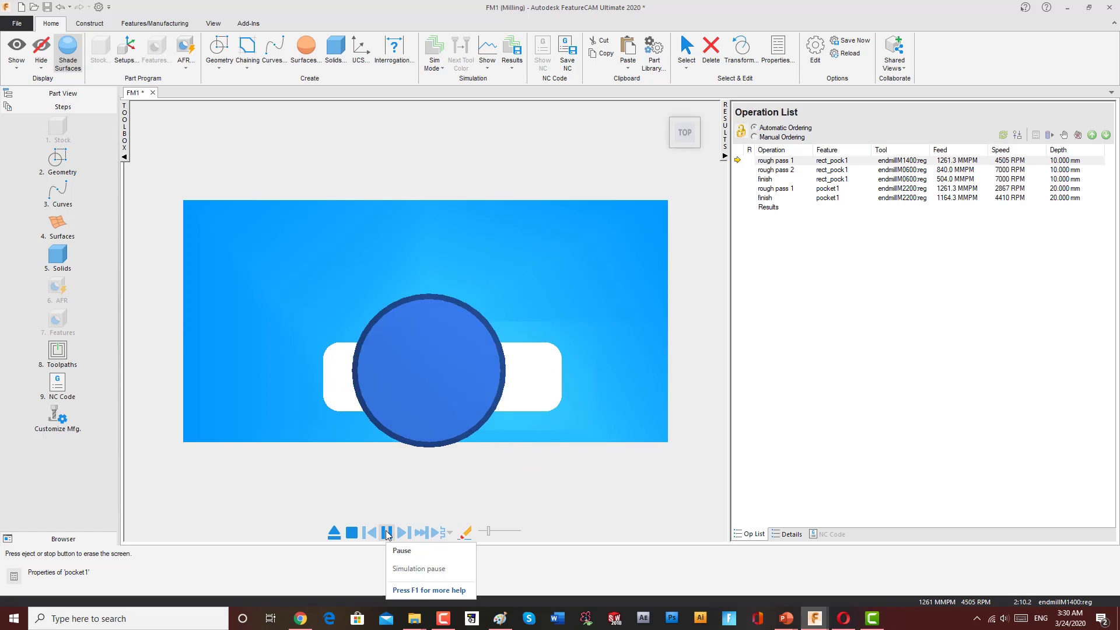
pyautogui.moveTo(489, 531); pyautogui.dragTo(501, 534)
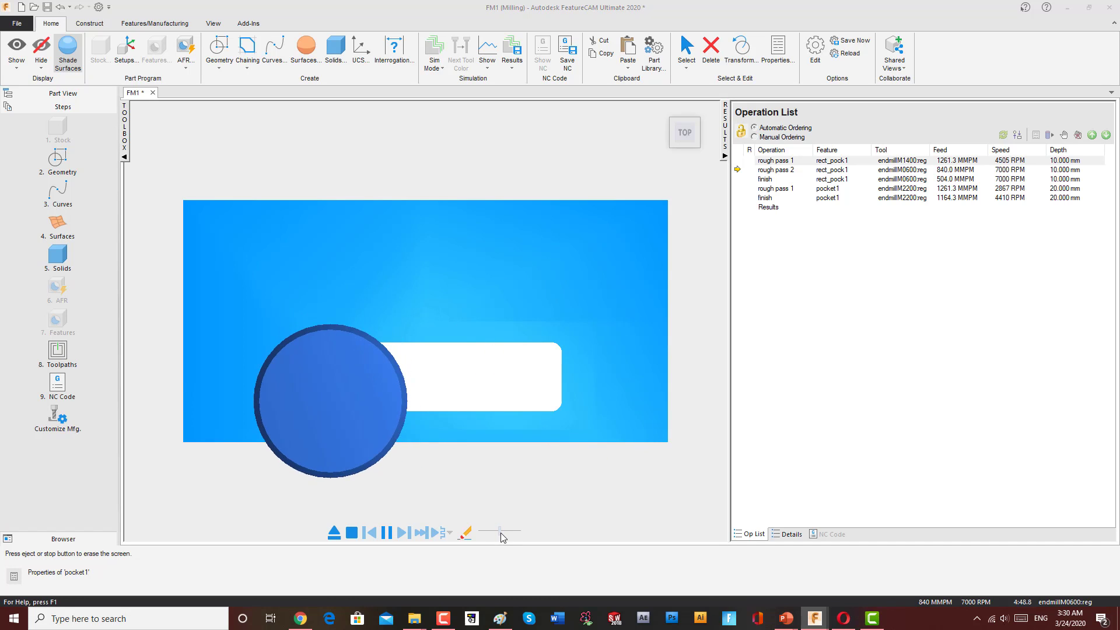
pyautogui.moveTo(566, 415); pyautogui.dragTo(464, 312)
pyautogui.click(683, 129)
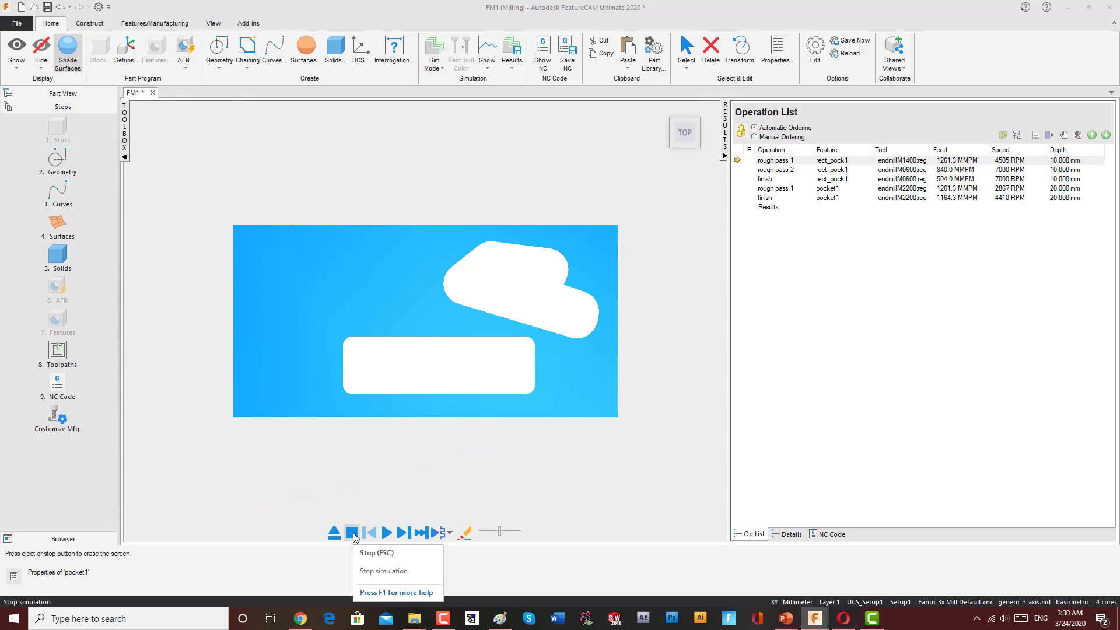
pyautogui.click(353, 532)
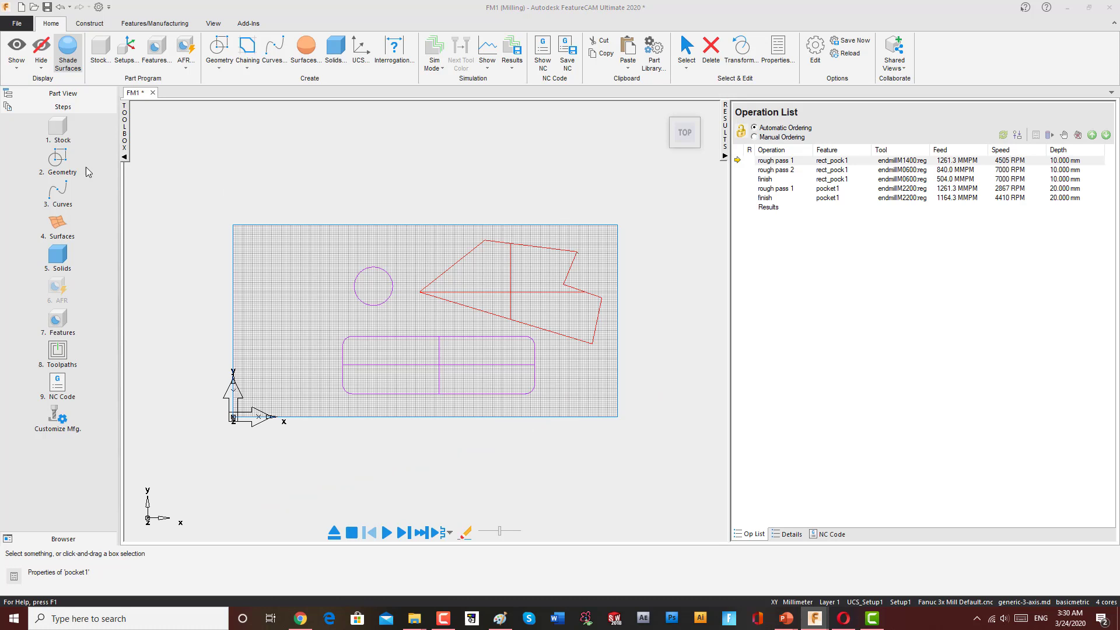
# Review pocket1's rough and finish tools, select endmillM1400, and close the properties
pyautogui.click(63, 93)
pyautogui.click(54, 242)
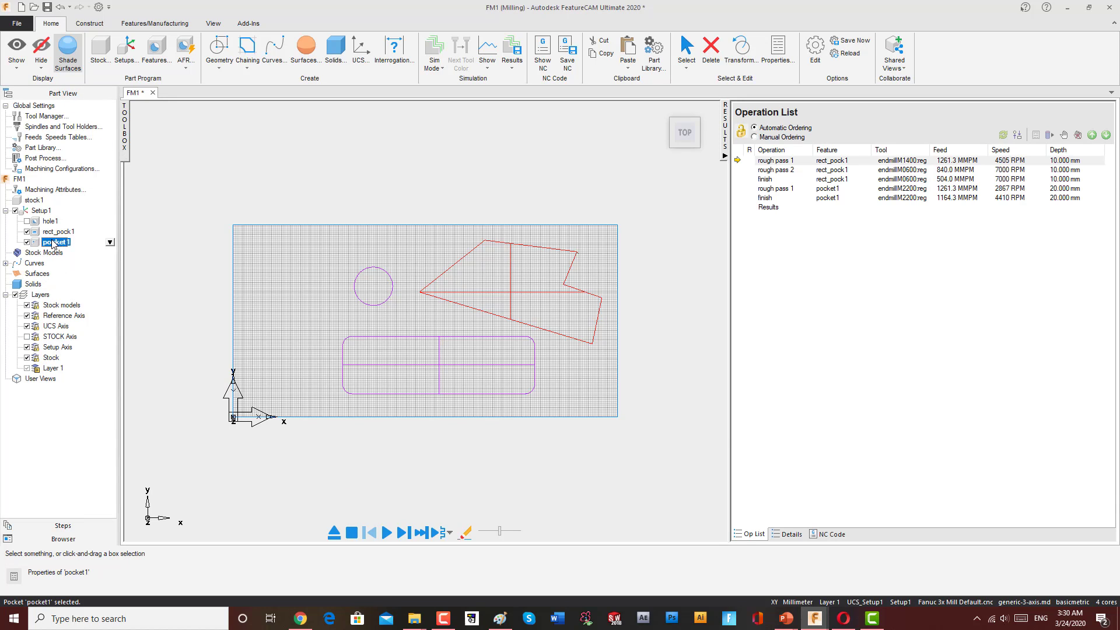
pyautogui.doubleClick(54, 242)
pyautogui.click(344, 216)
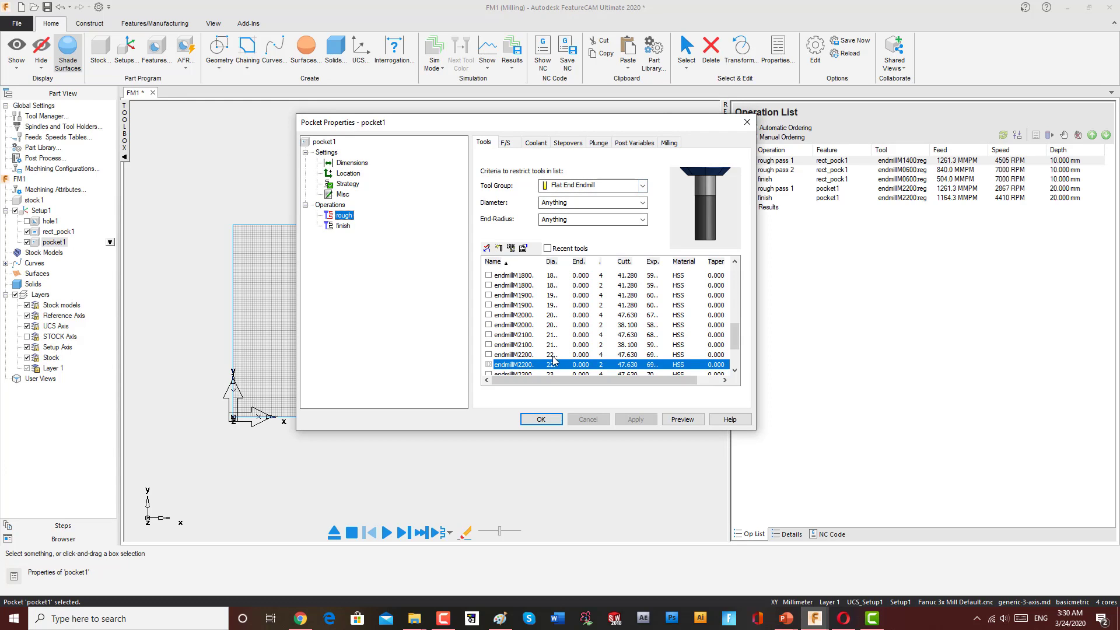
pyautogui.click(343, 227)
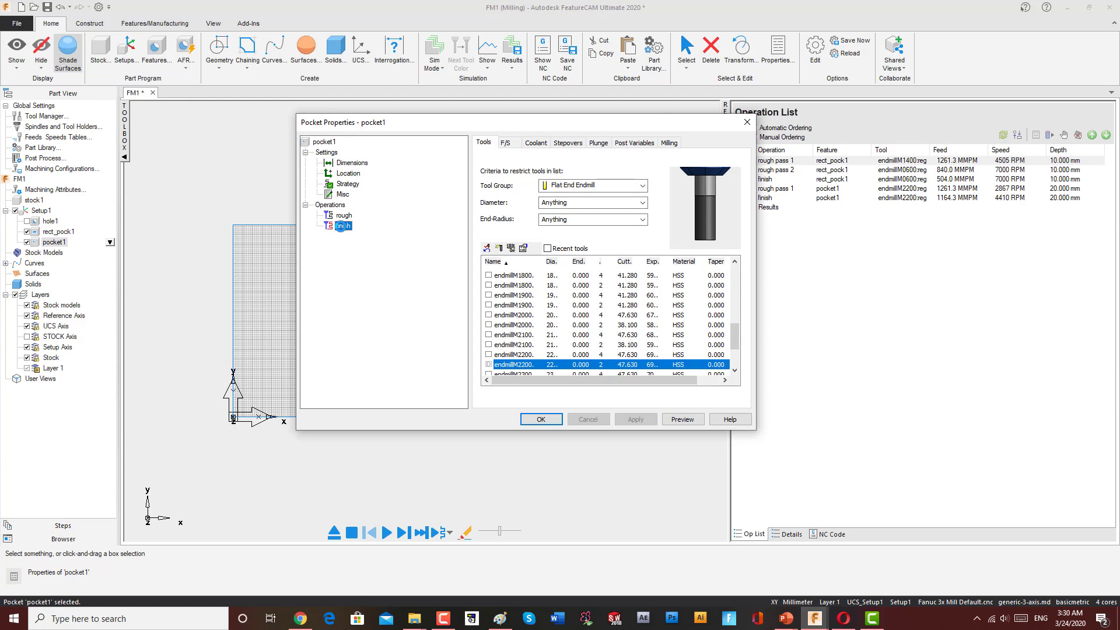
pyautogui.scroll(-1, 560, 353)
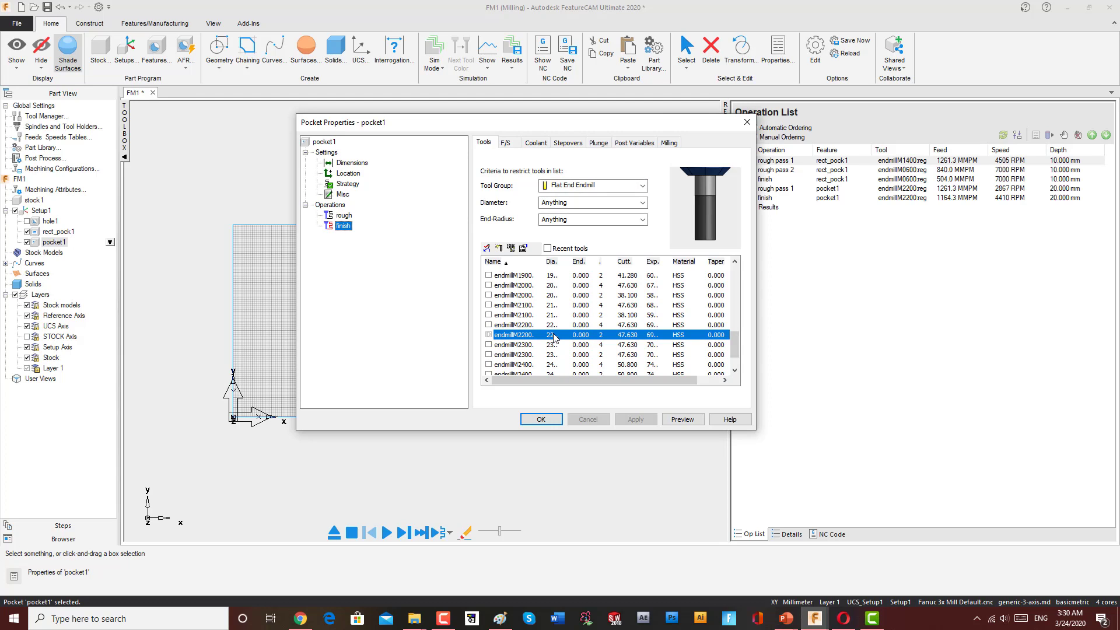
pyautogui.scroll(2, 554, 337)
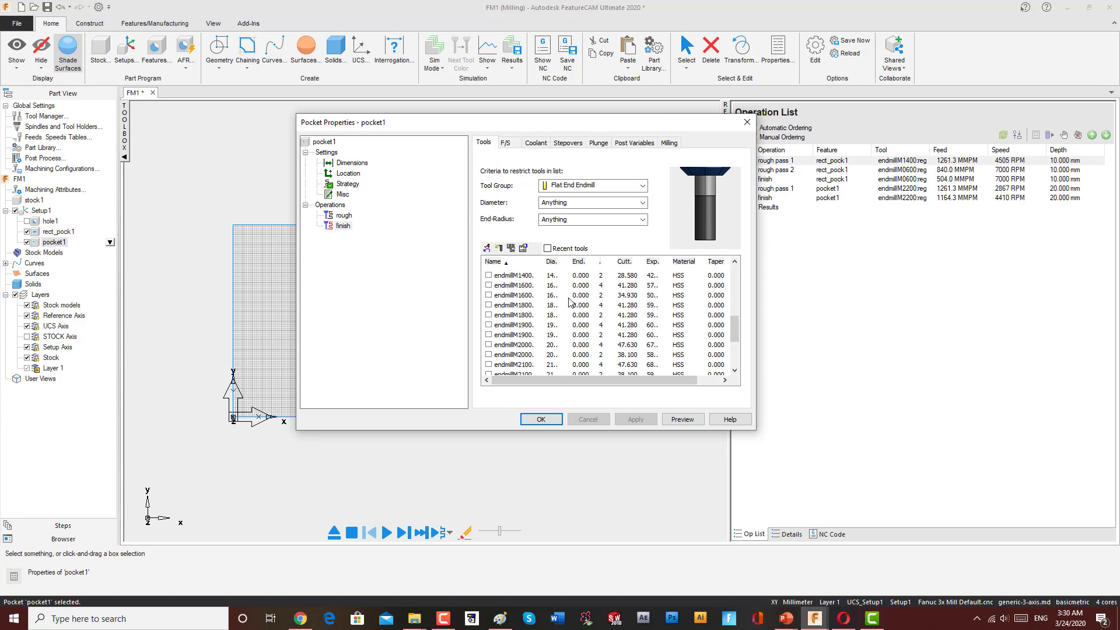
pyautogui.click(553, 277)
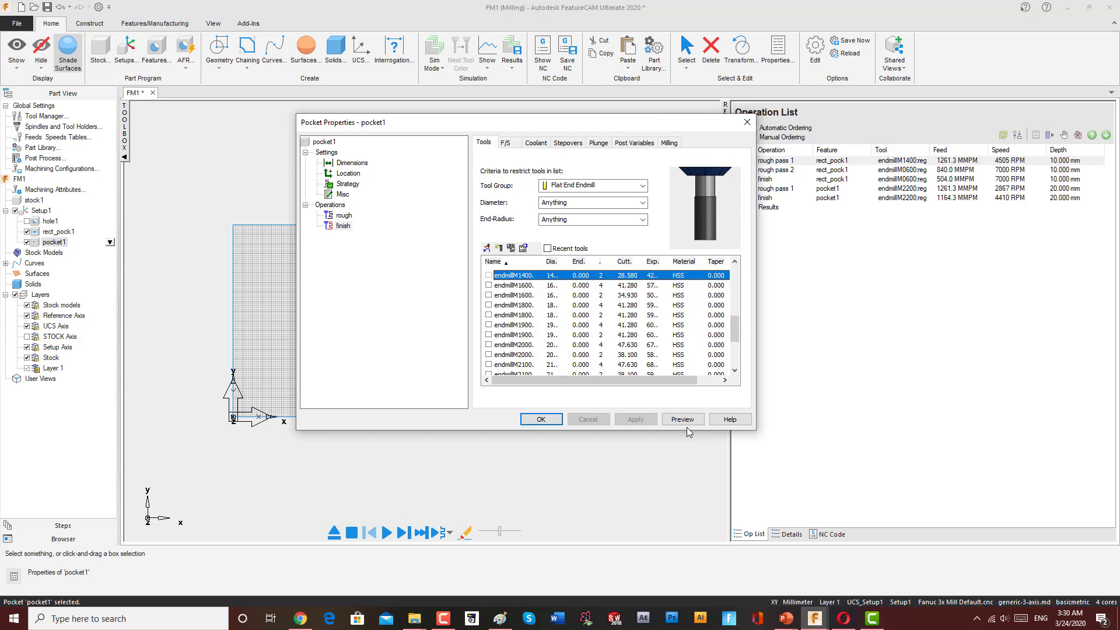
pyautogui.click(538, 420)
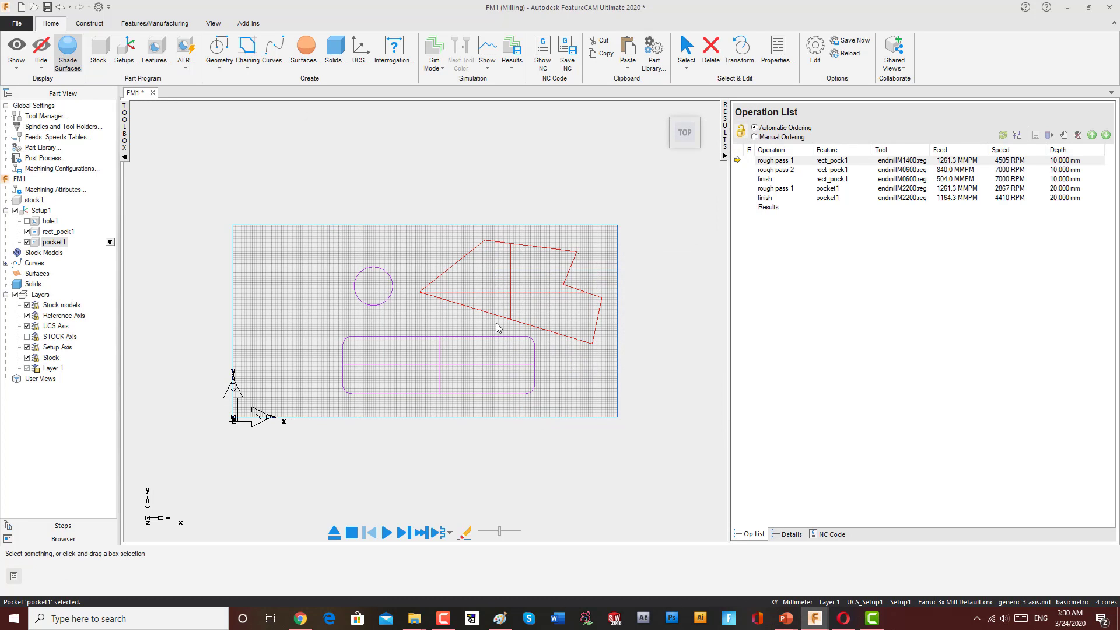
# Exclude rect_pock1 from machining after briefly starting and clearing the simulation
pyautogui.click(385, 532)
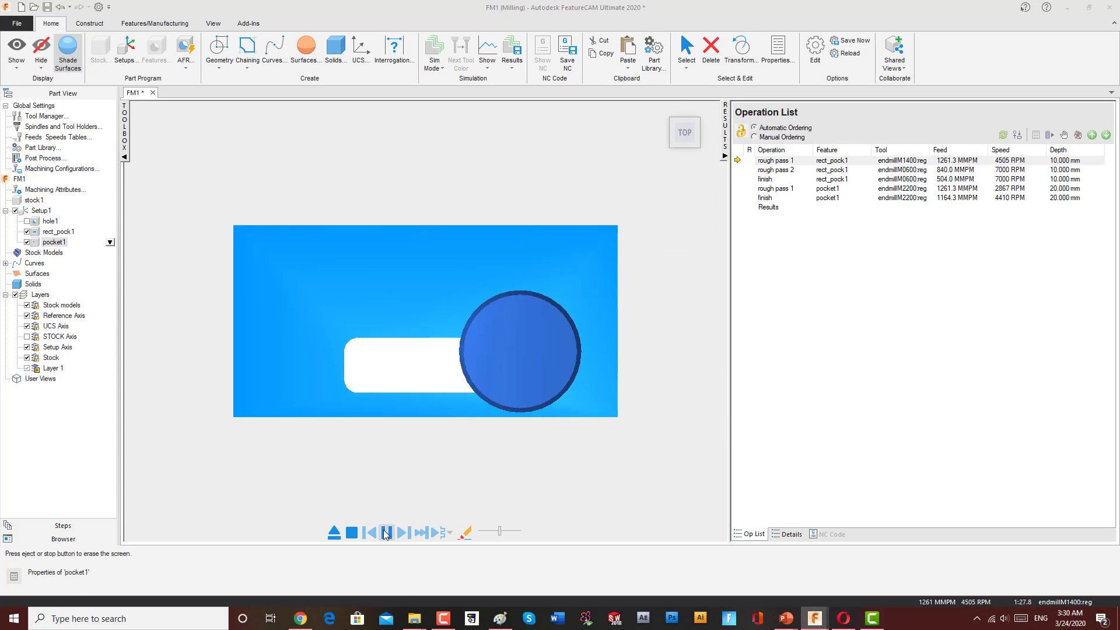
pyautogui.click(372, 533)
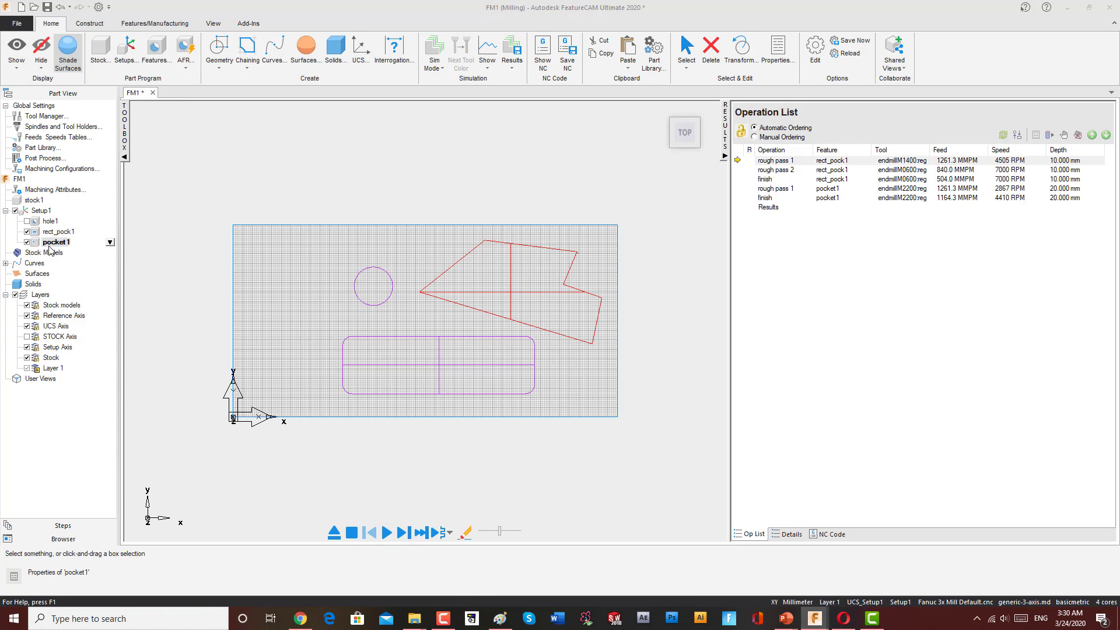
pyautogui.click(27, 231)
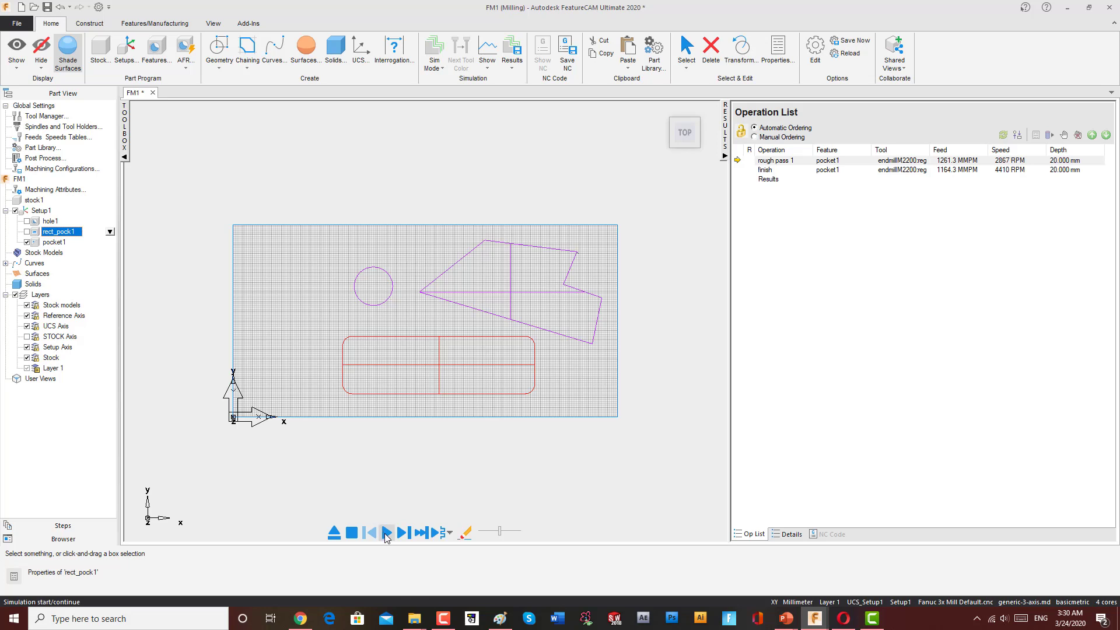
# Simulate pocket1 alone, view the cut in 3D, then clear it and reopen pocket1
pyautogui.click(386, 533)
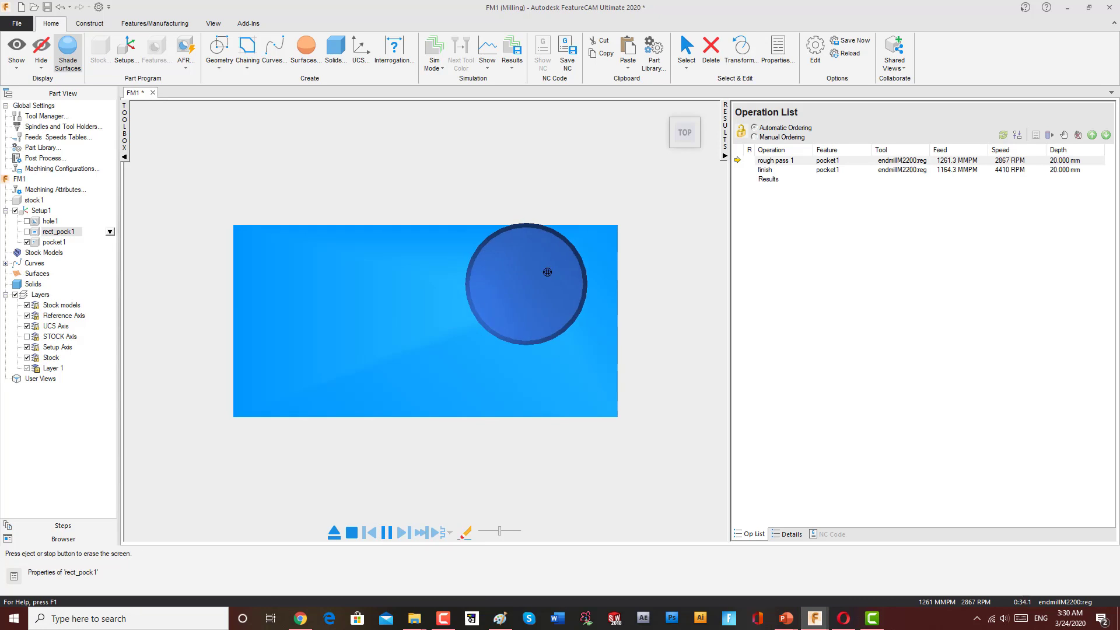
pyautogui.click(702, 145)
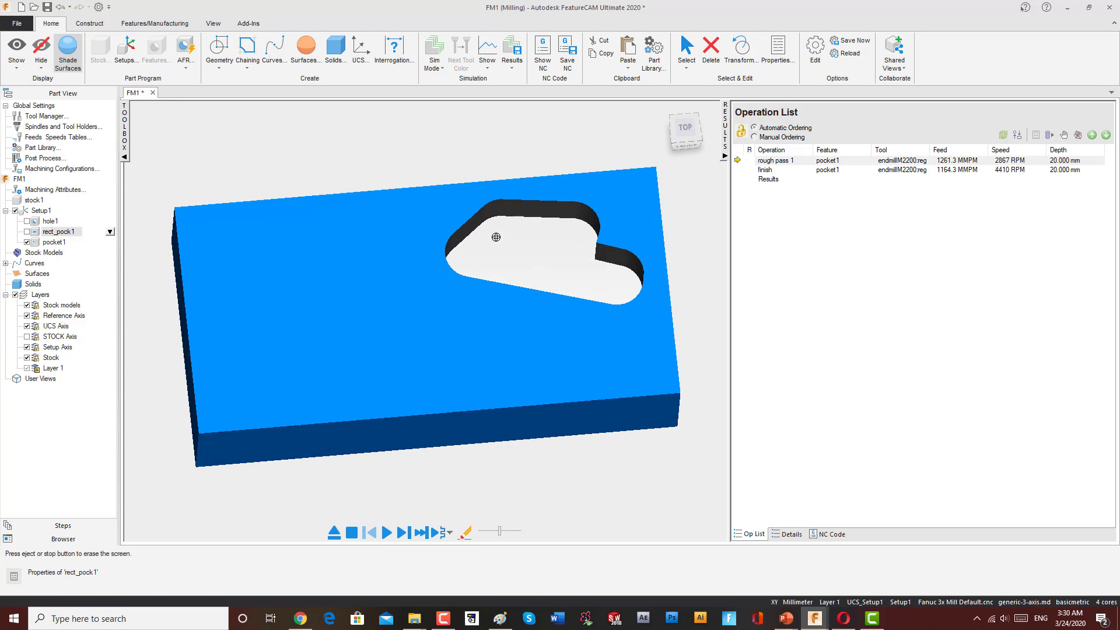
pyautogui.click(686, 129)
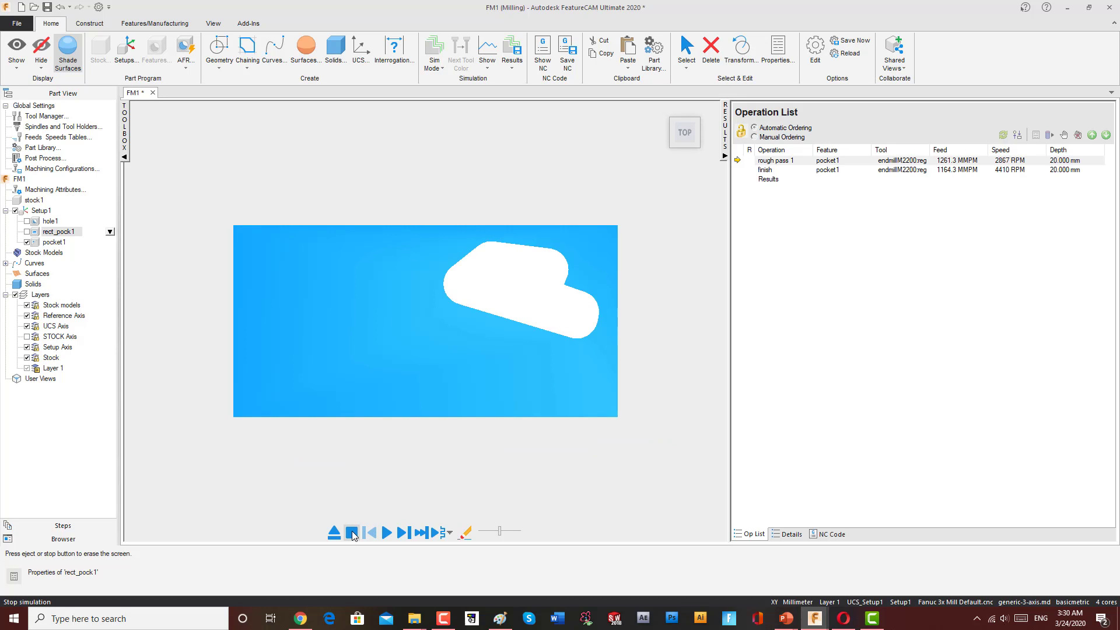
pyautogui.click(352, 533)
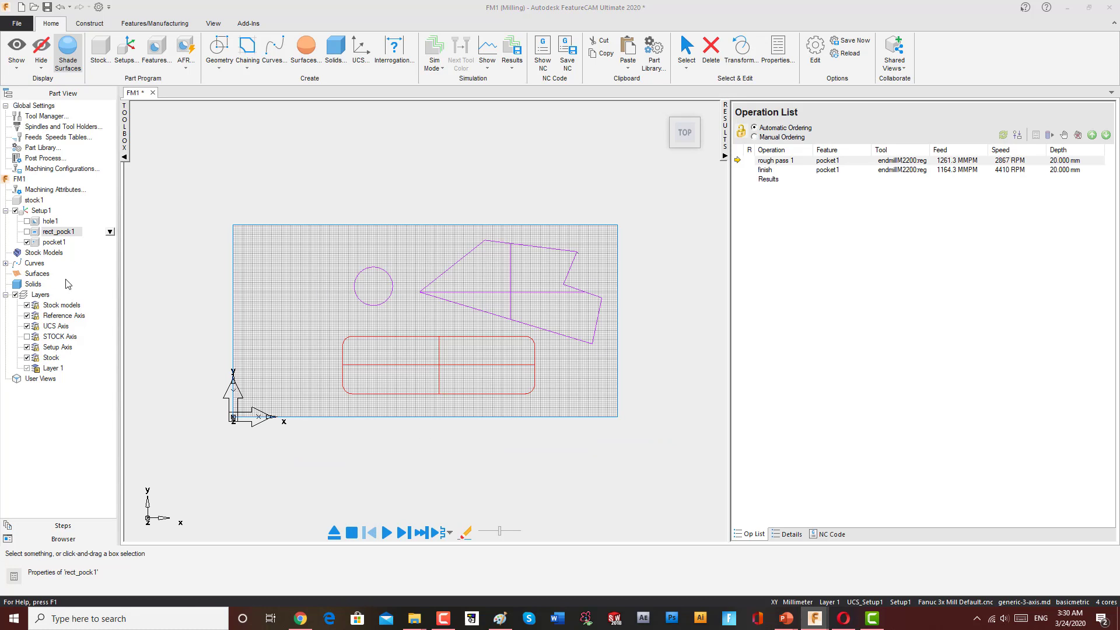
pyautogui.doubleClick(58, 245)
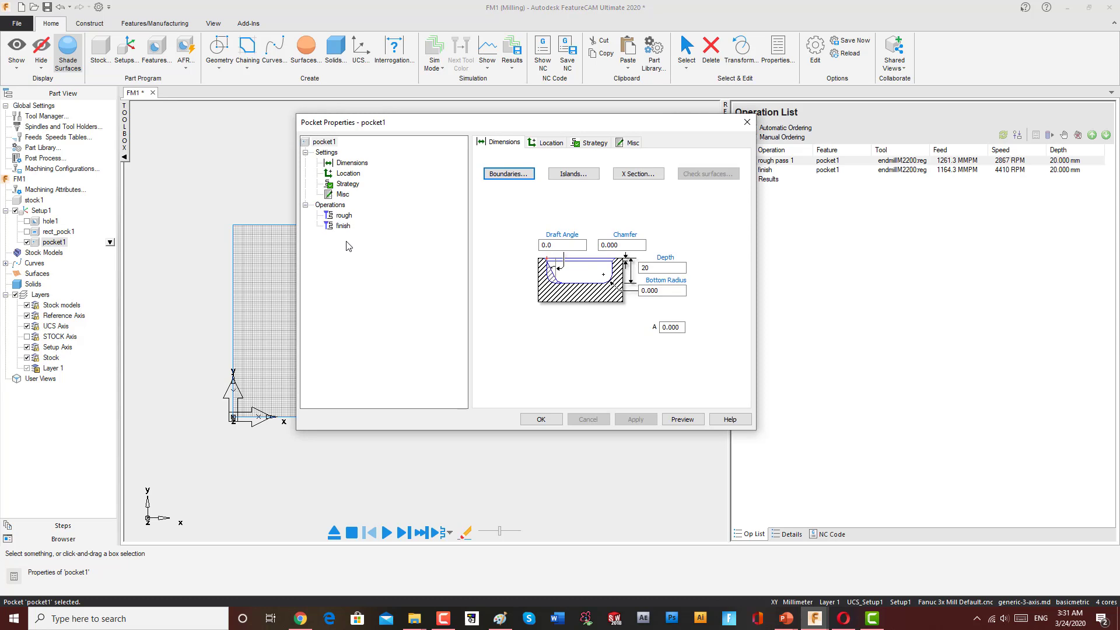
# Set pocket1's rough pass Z increment to 2 in the Milling attributes and apply it
pyautogui.click(343, 216)
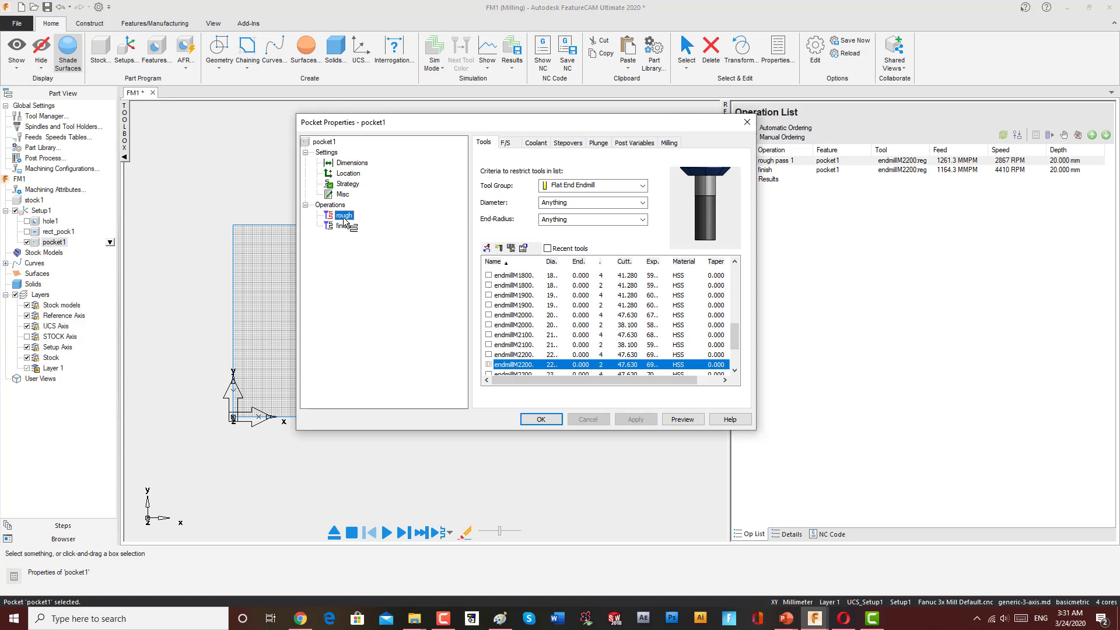
pyautogui.moveTo(344, 216); pyautogui.dragTo(337, 208)
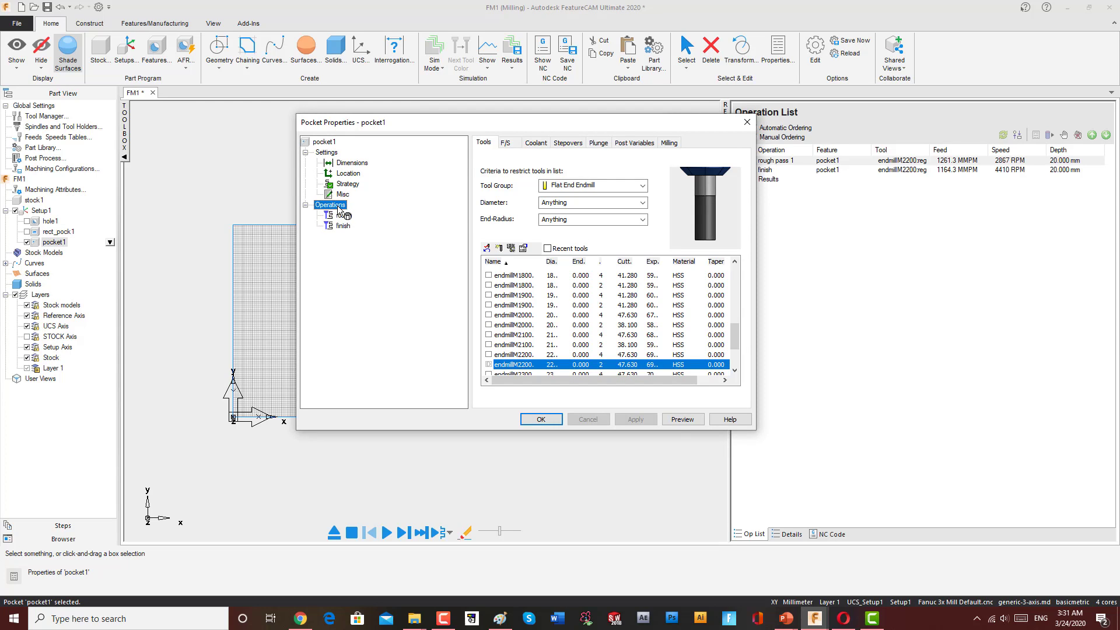
pyautogui.click(506, 143)
pyautogui.click(536, 143)
pyautogui.click(568, 143)
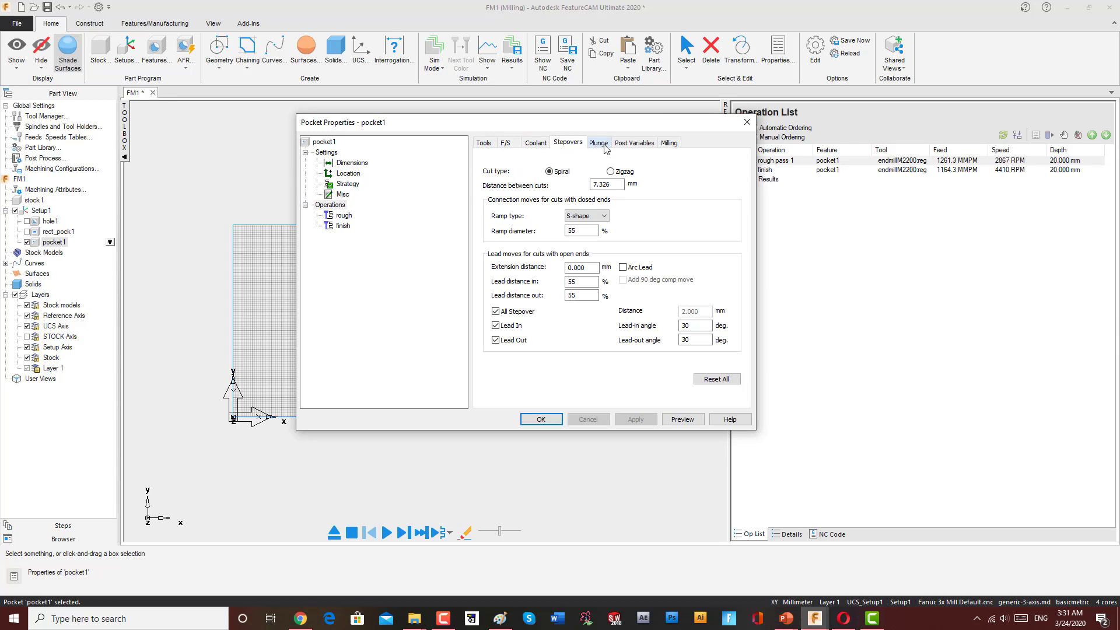
pyautogui.click(601, 144)
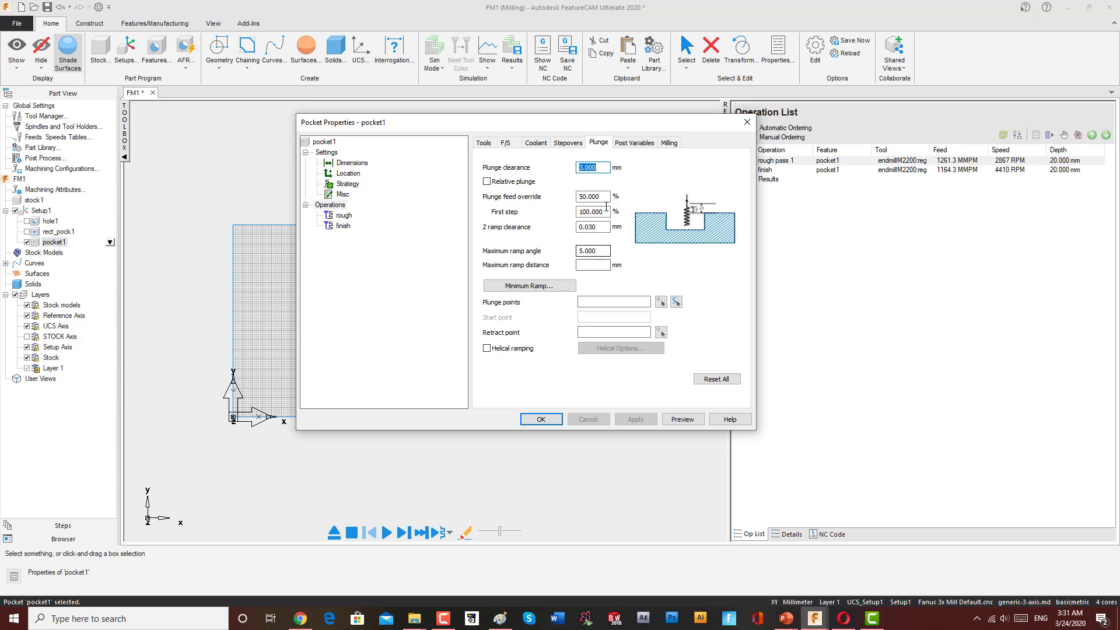
pyautogui.click(634, 143)
pyautogui.click(669, 143)
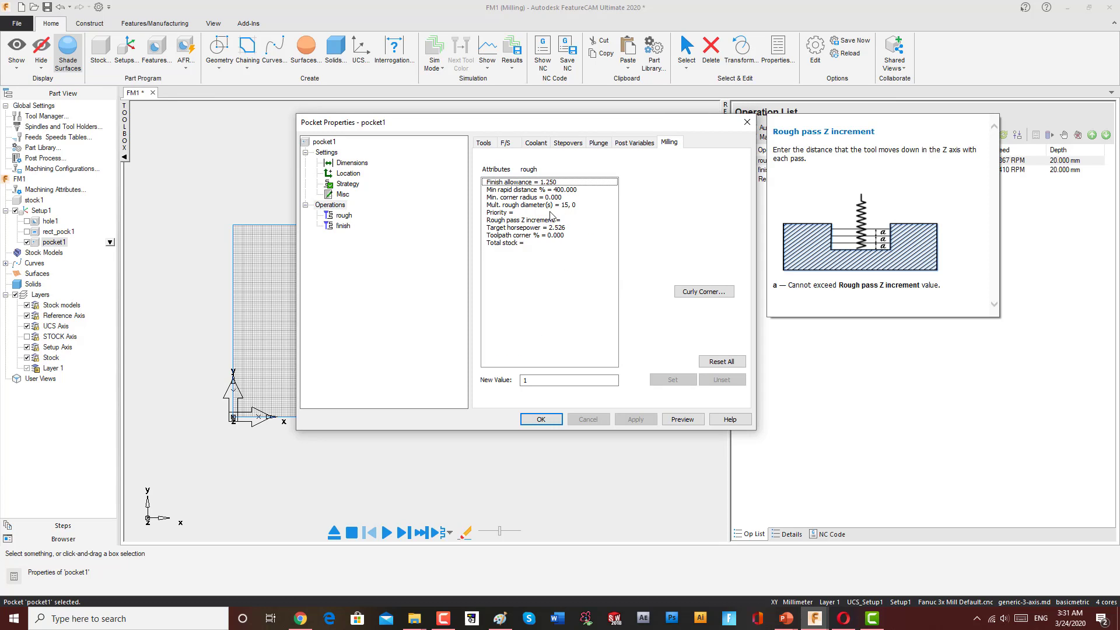
pyautogui.click(548, 220)
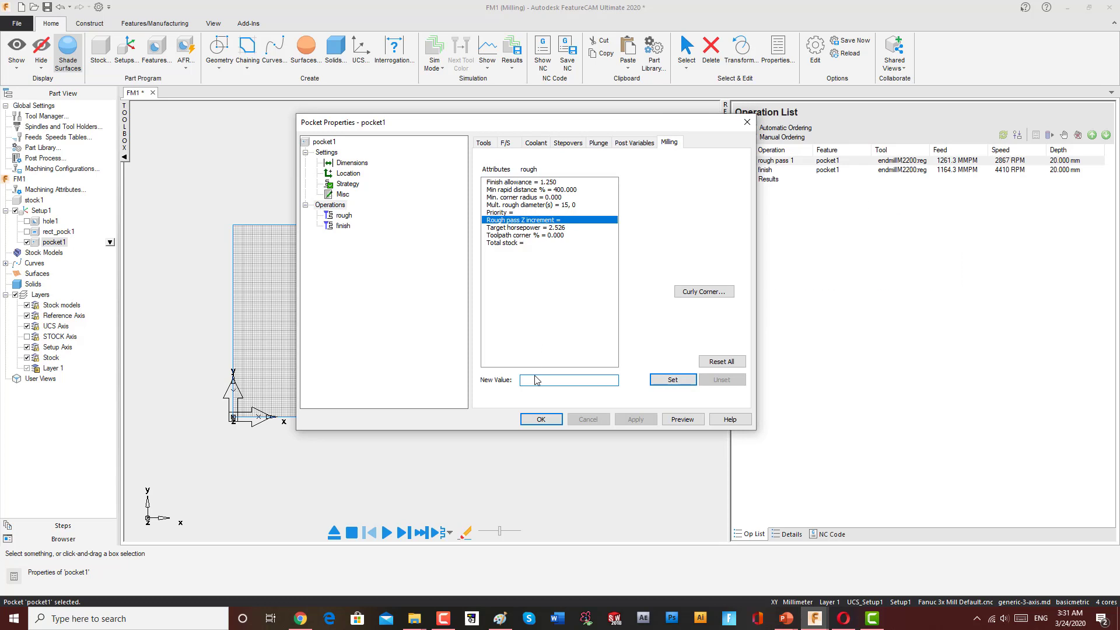
pyautogui.write('2')
pyautogui.click(672, 380)
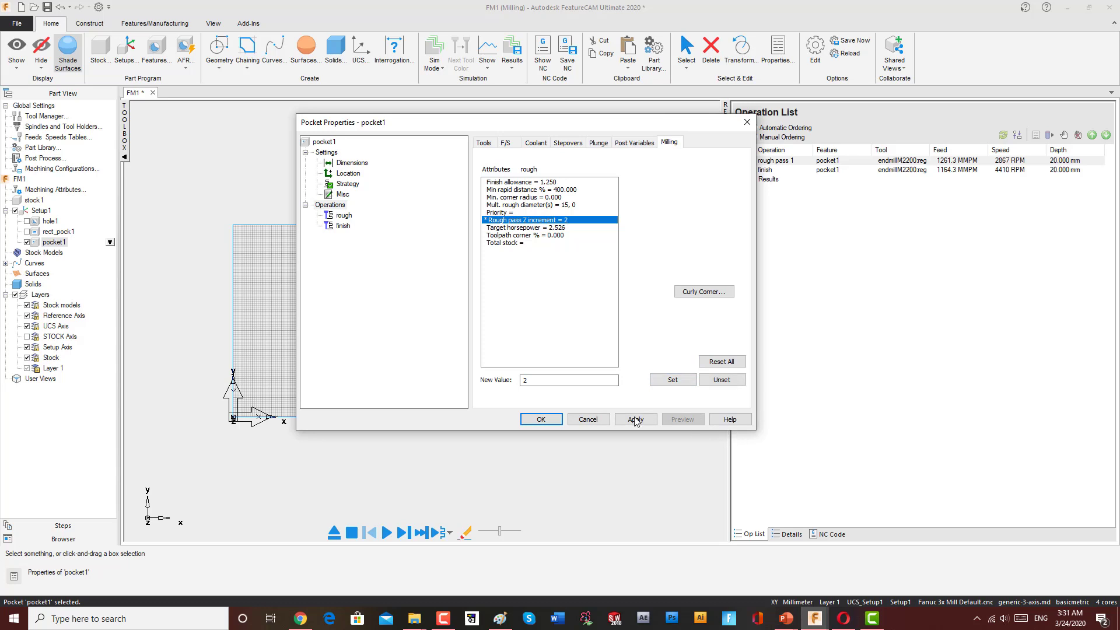
pyautogui.click(344, 216)
# Review the rough operation's endmillM2200 tool and select endmillM1400 instead
pyautogui.click(484, 143)
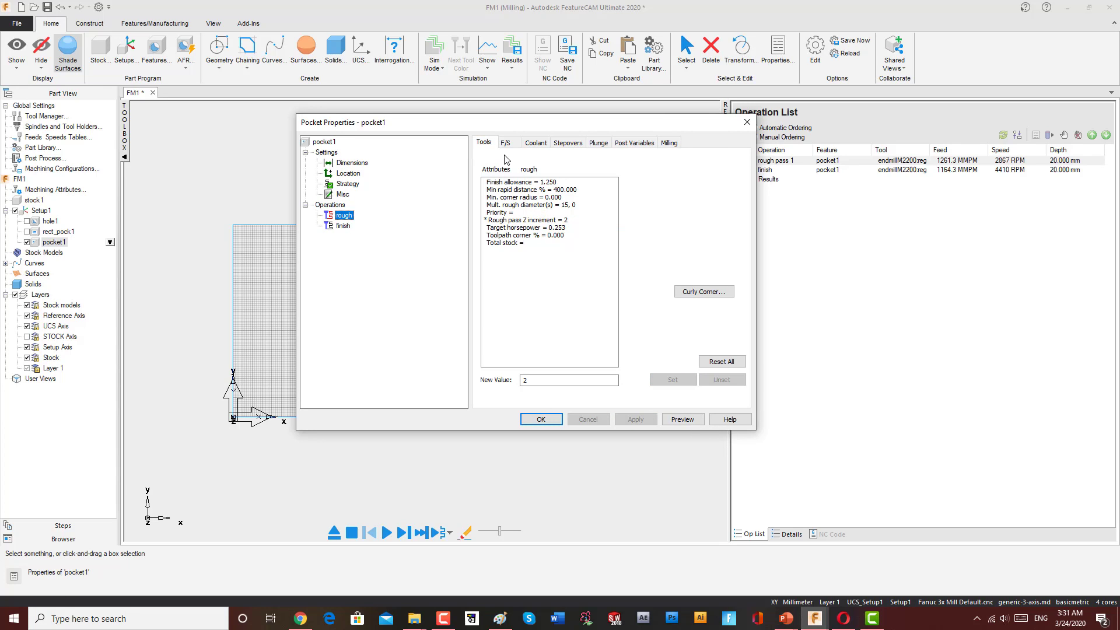
pyautogui.doubleClick(549, 364)
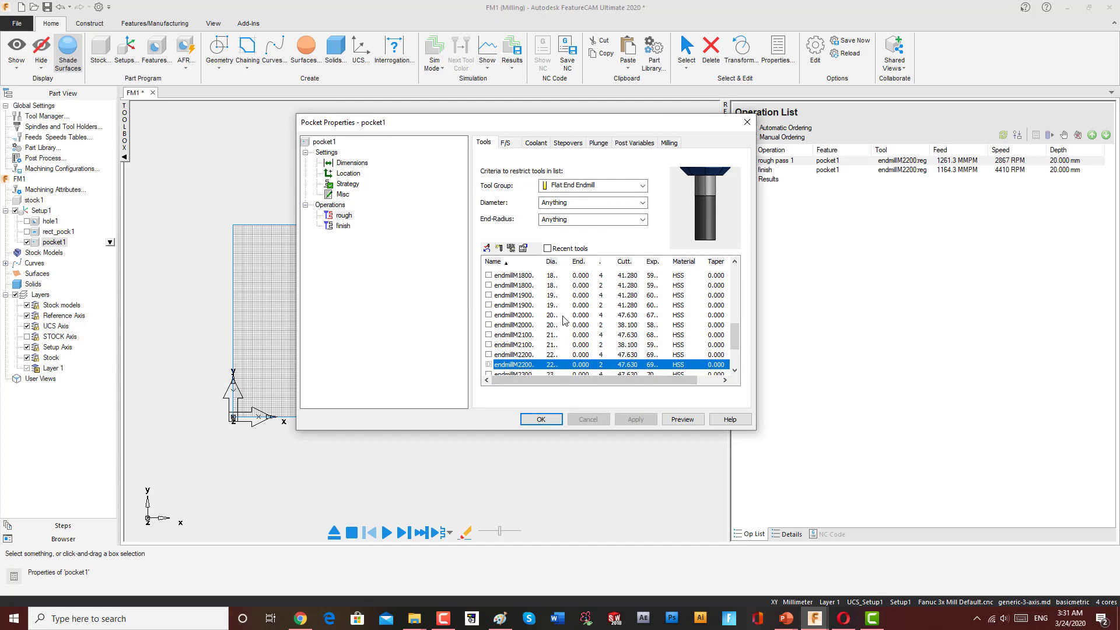
pyautogui.scroll(1, 563, 314)
pyautogui.click(554, 296)
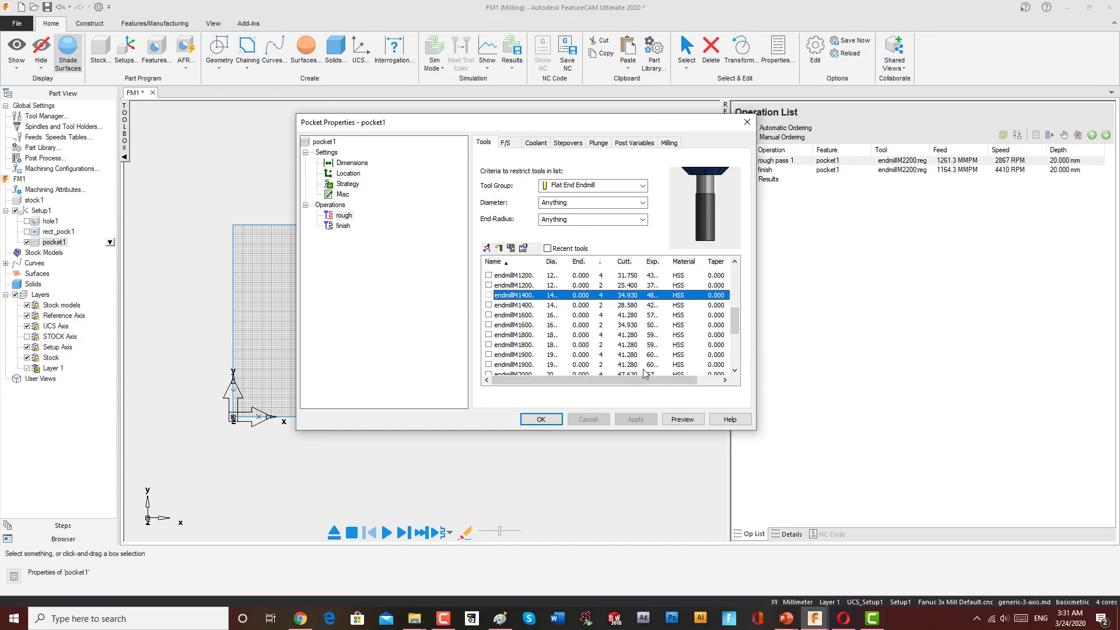
# Reopen pocket1 and assign endmillM1400 to the rough operation
pyautogui.click(541, 420)
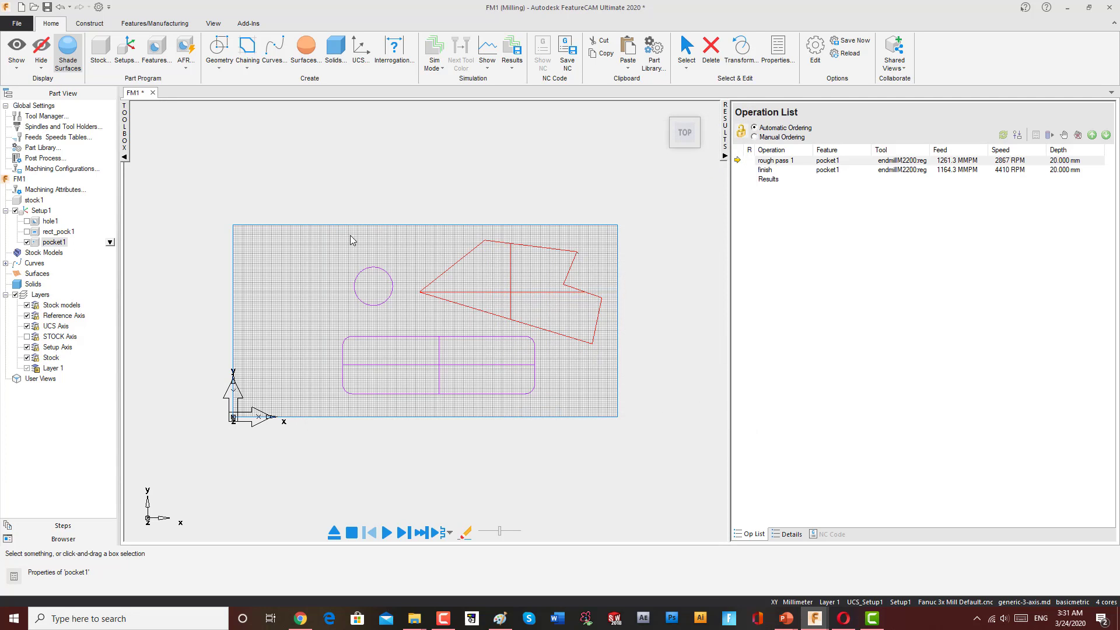
pyautogui.doubleClick(57, 242)
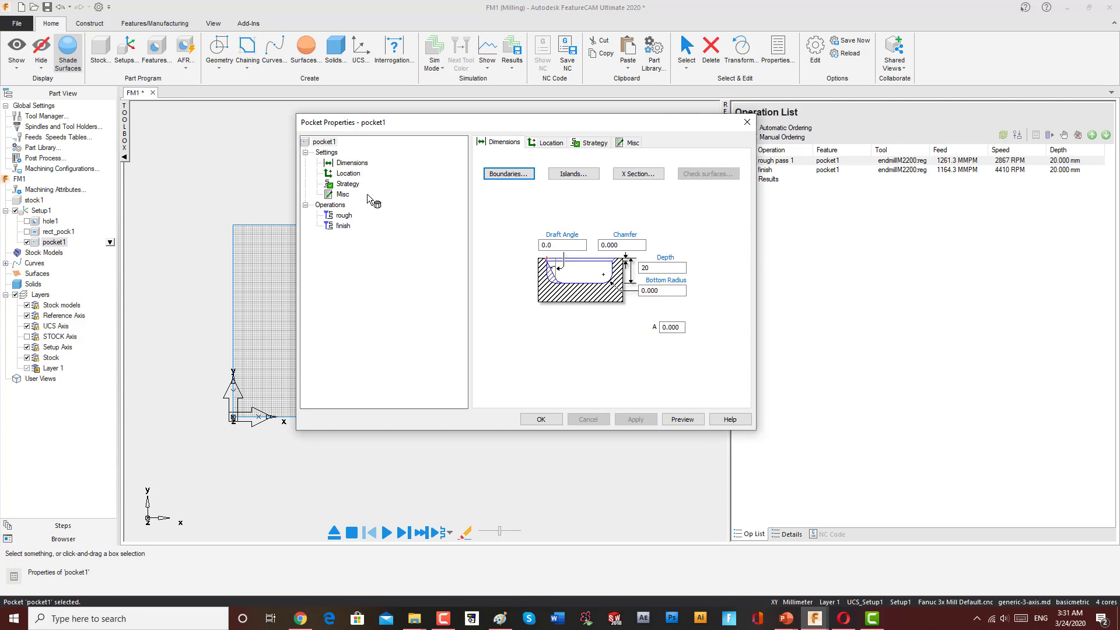
pyautogui.click(343, 217)
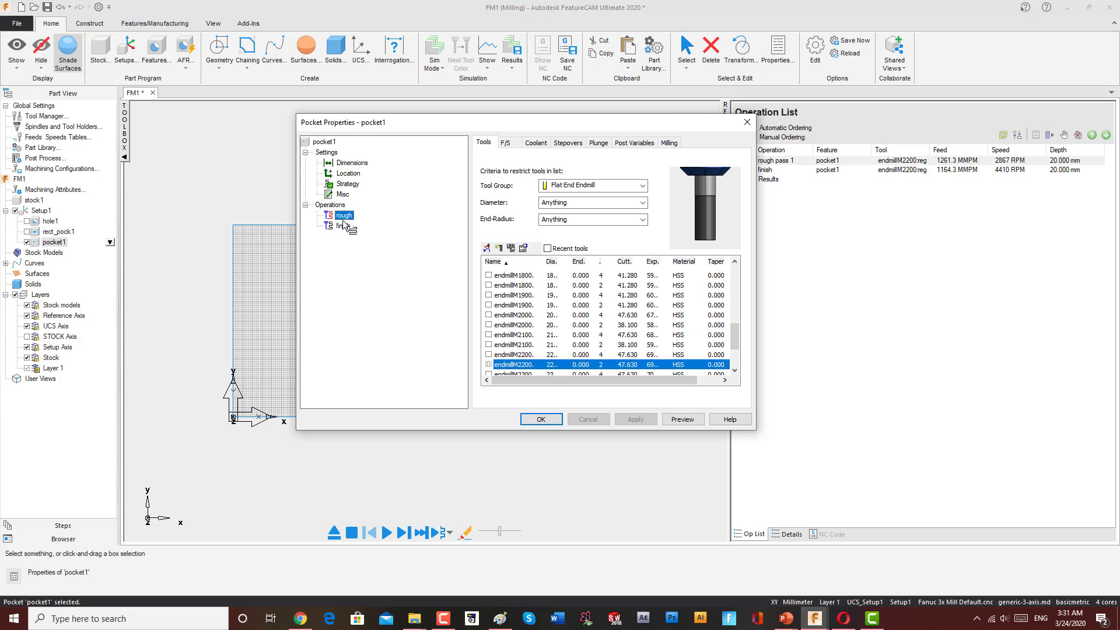
pyautogui.scroll(4, 526, 306)
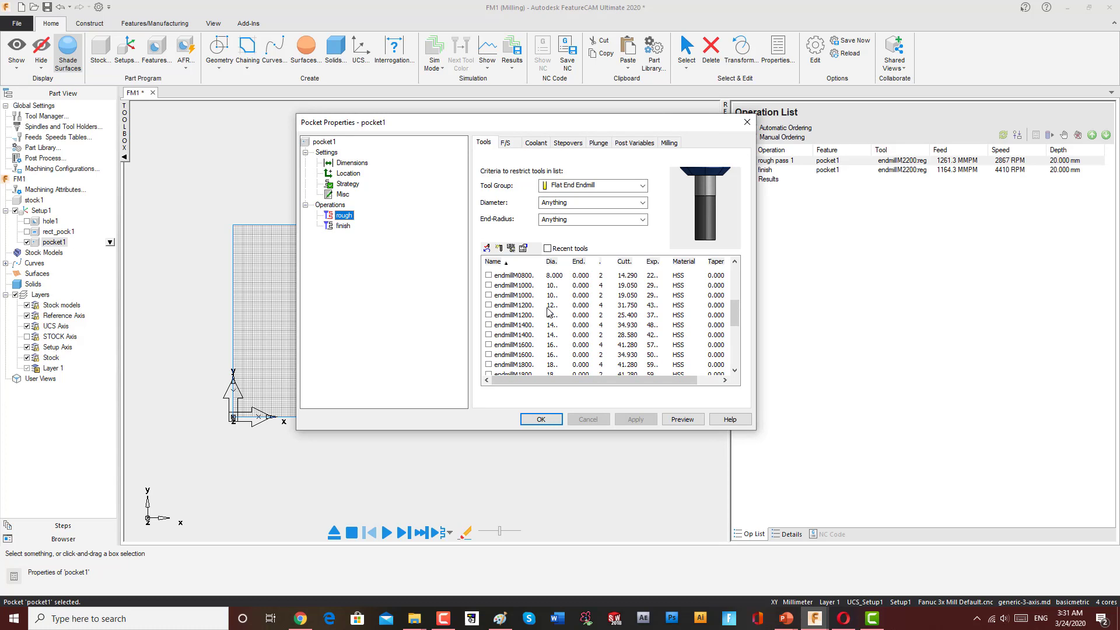
pyautogui.click(552, 327)
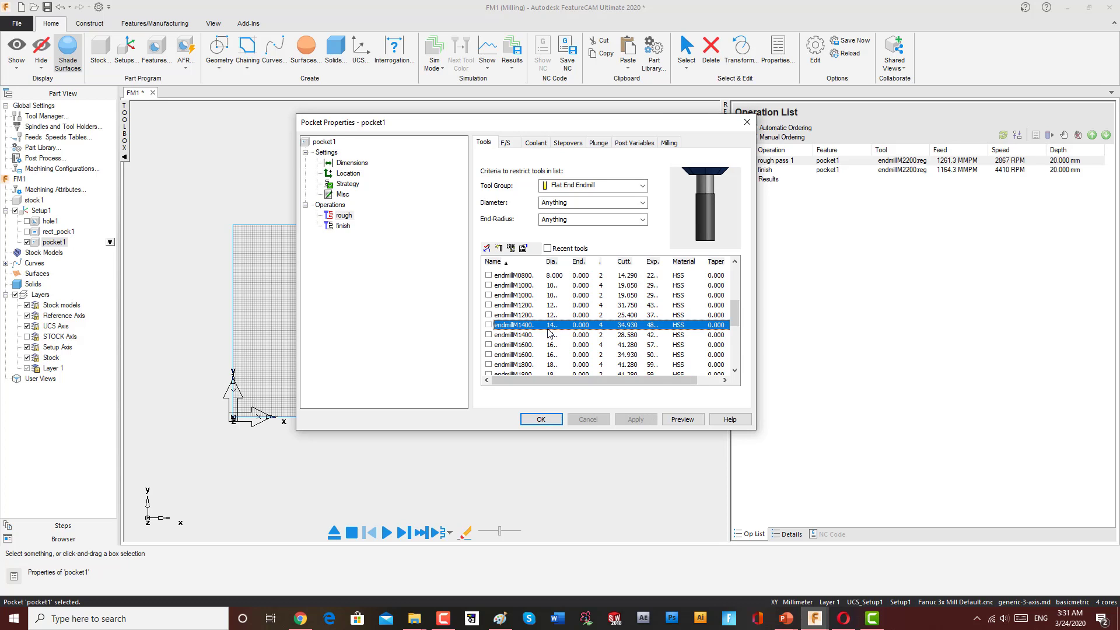
pyautogui.click(490, 328)
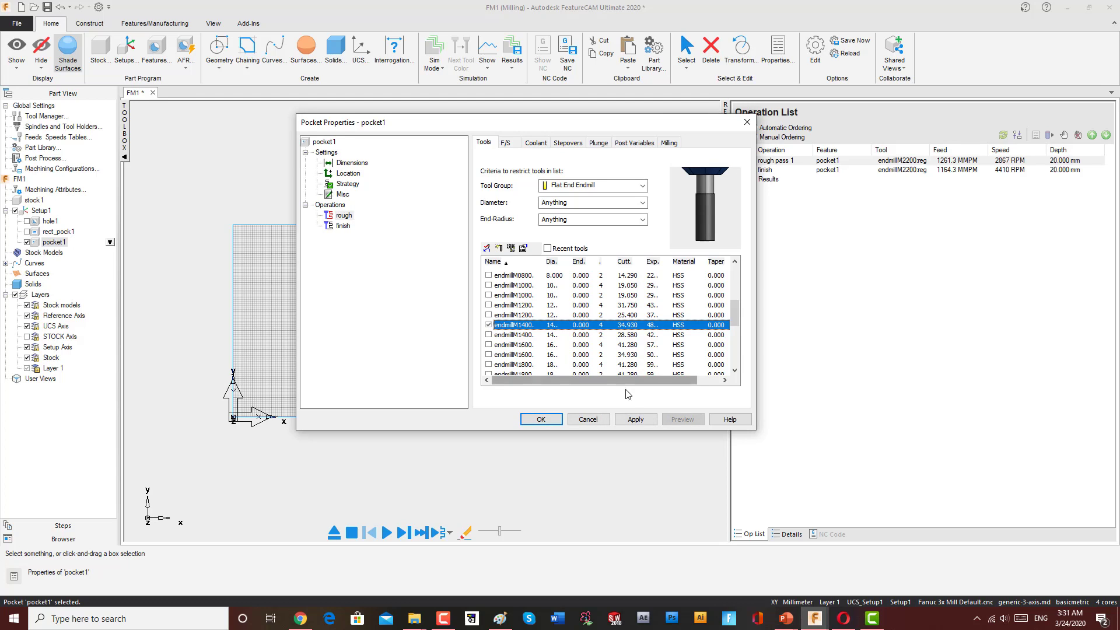
pyautogui.click(636, 419)
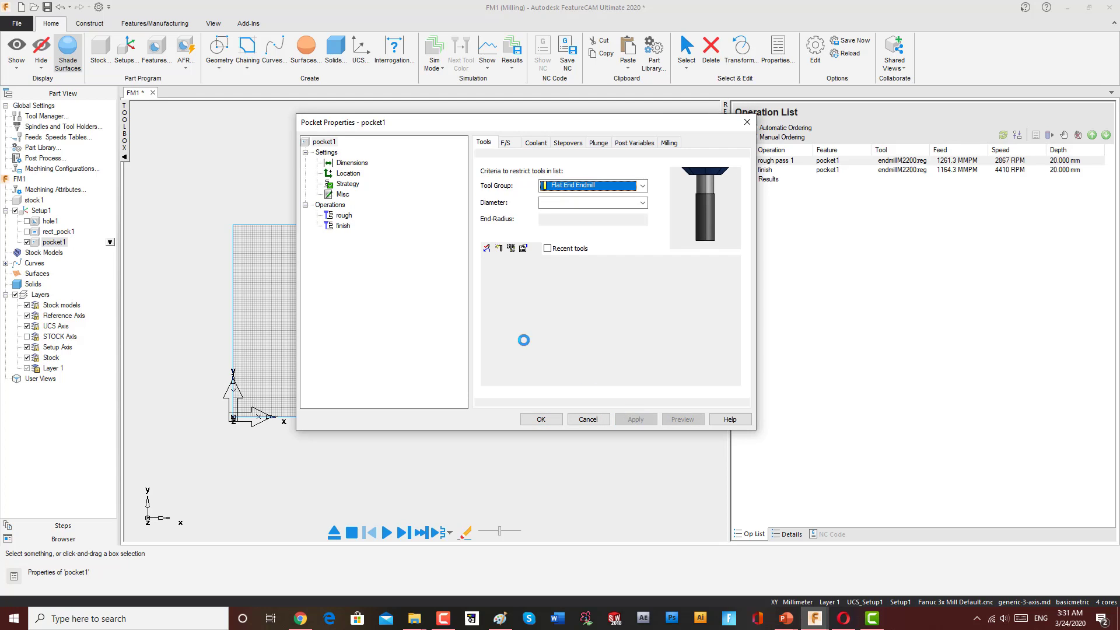
# Assign endmillM0600 to the finish operation and close pocket1's properties
pyautogui.click(343, 227)
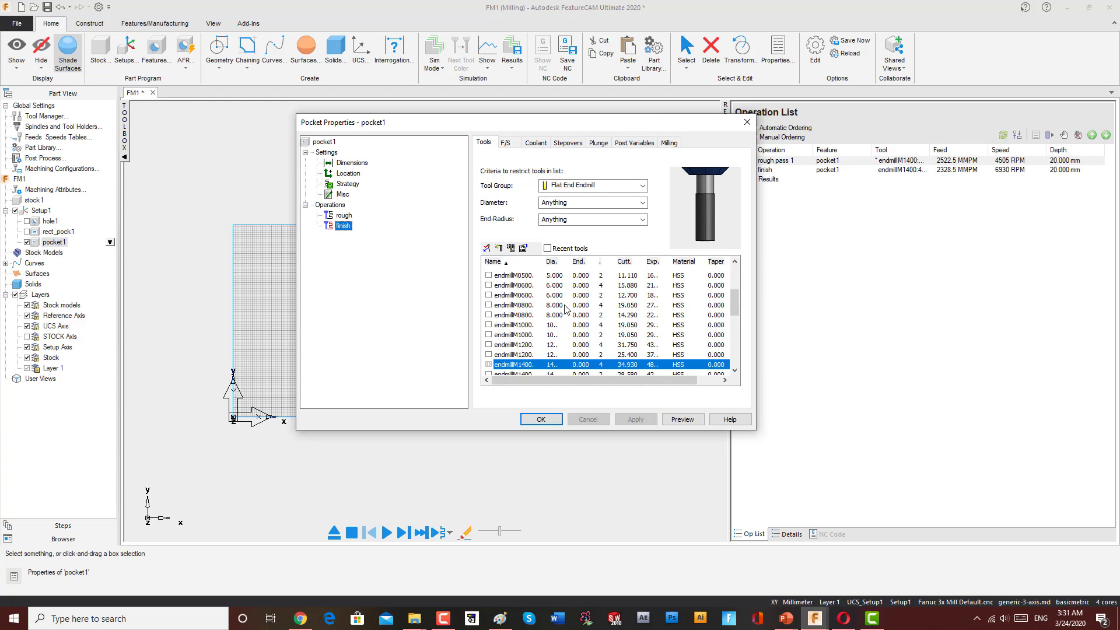
pyautogui.click(549, 296)
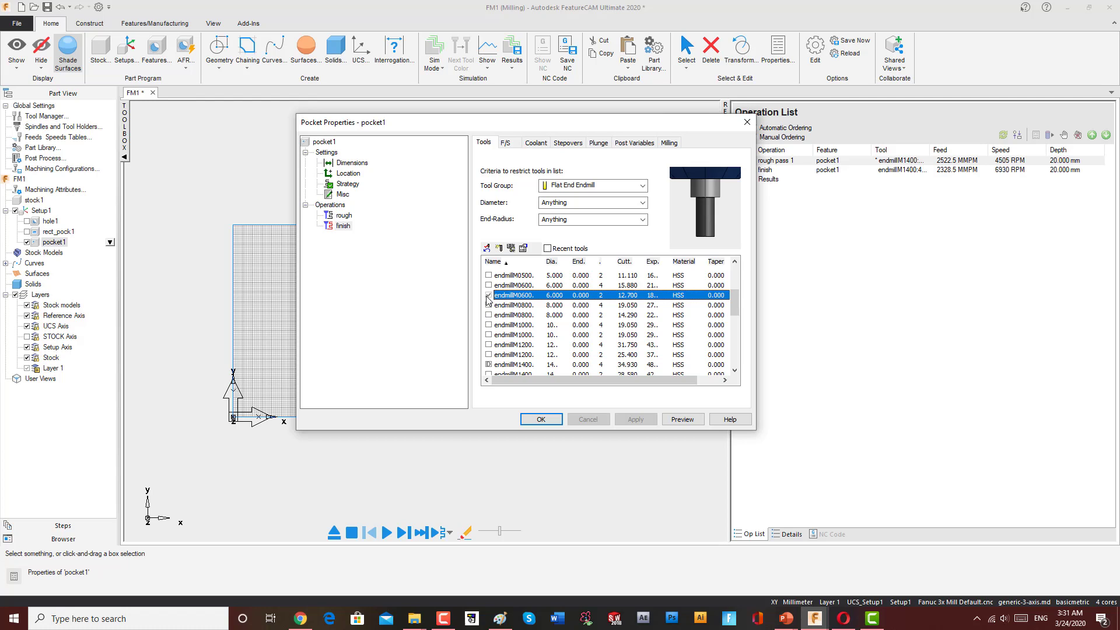
pyautogui.click(635, 419)
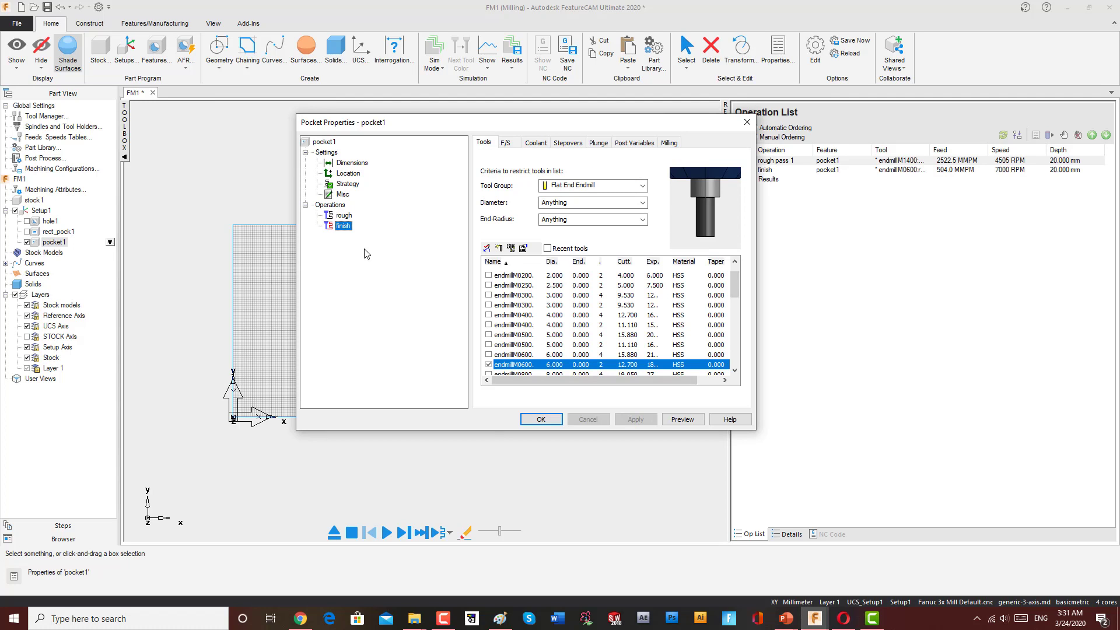
pyautogui.click(344, 216)
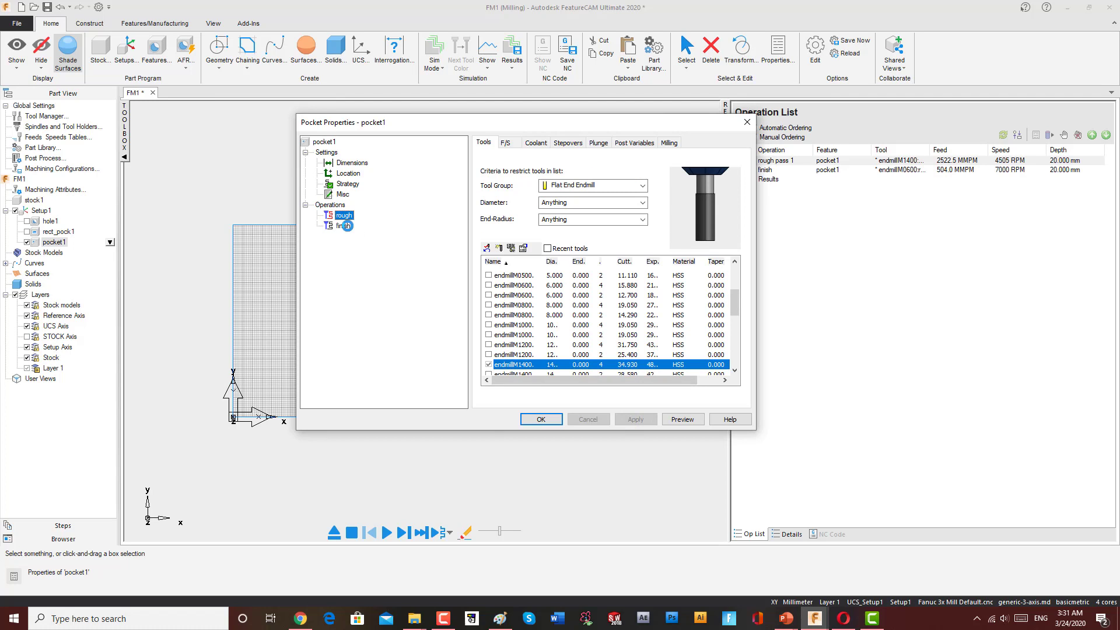
pyautogui.click(559, 420)
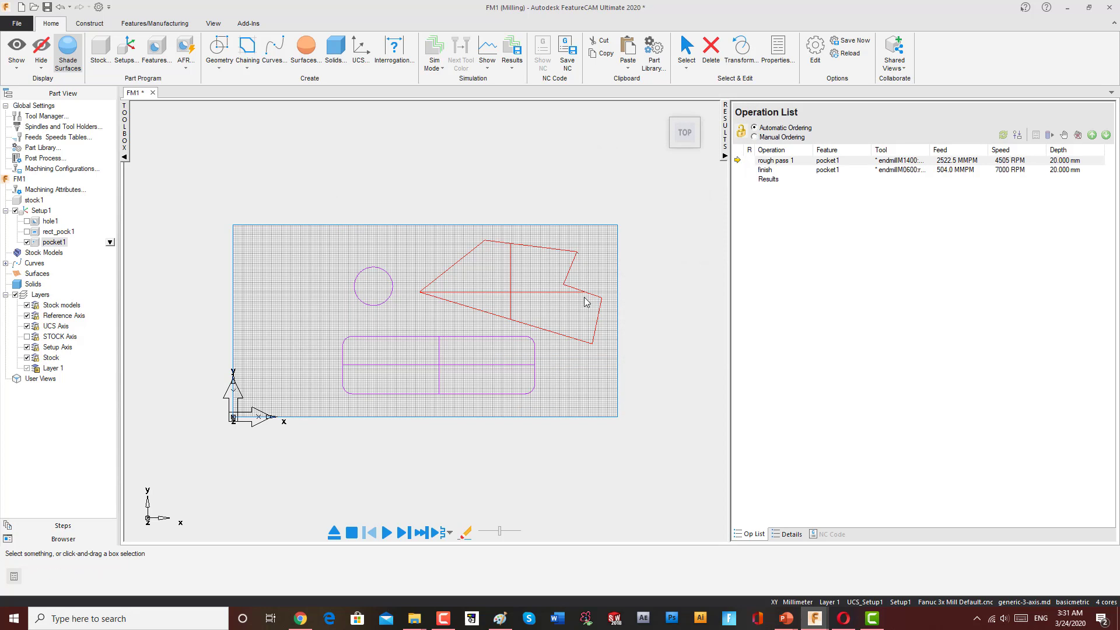
# Run the pocket1 simulation, dismissing the possible-gouge warning and resuming
pyautogui.click(388, 531)
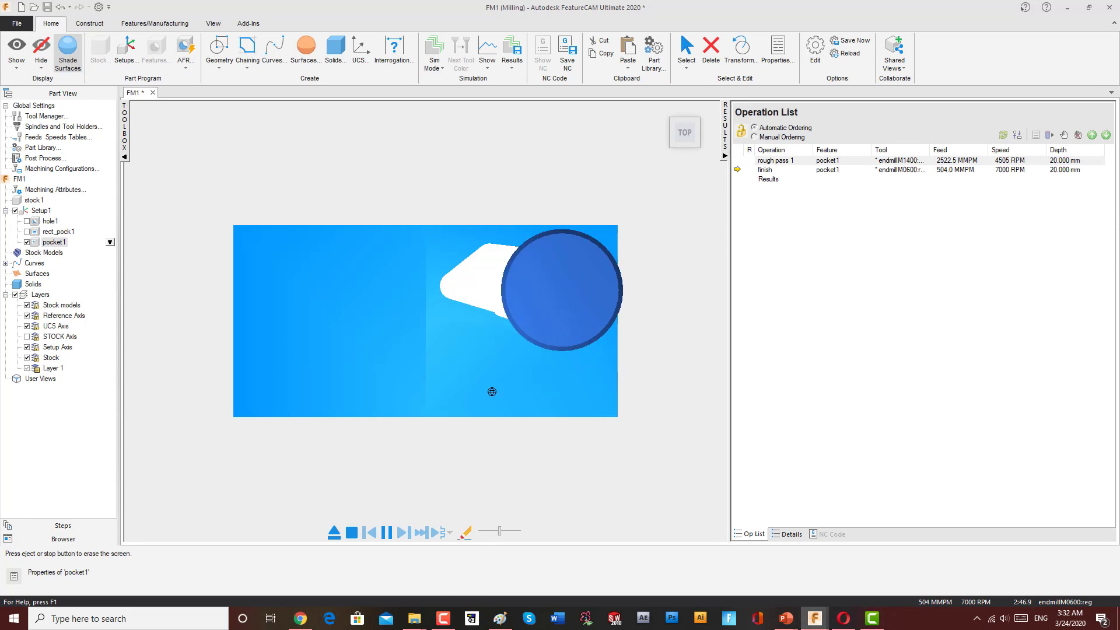
pyautogui.click(544, 356)
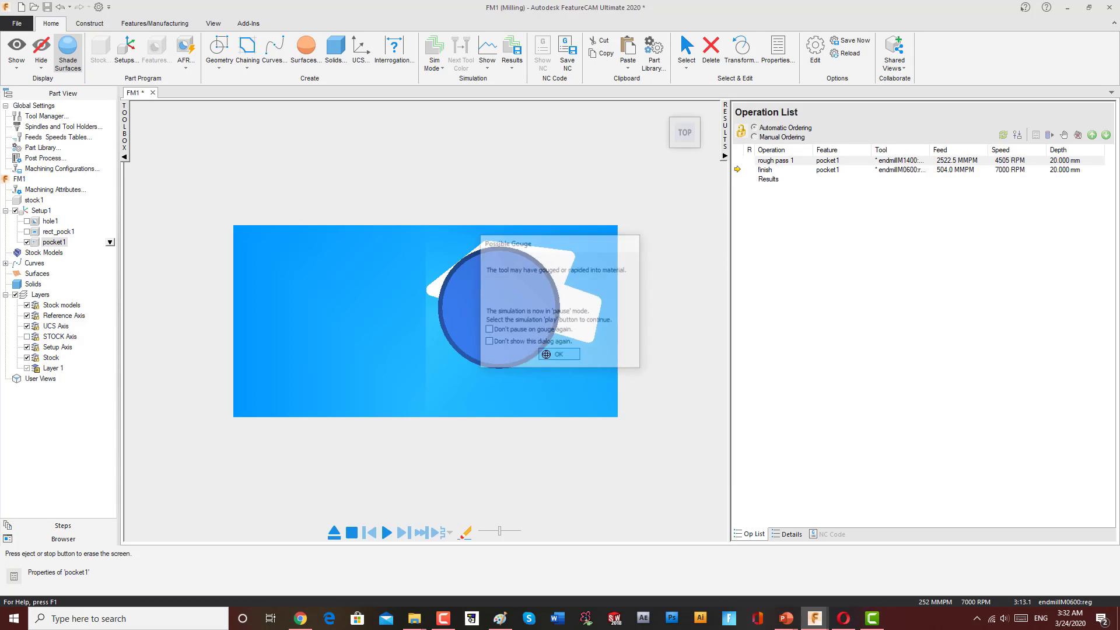
pyautogui.click(387, 532)
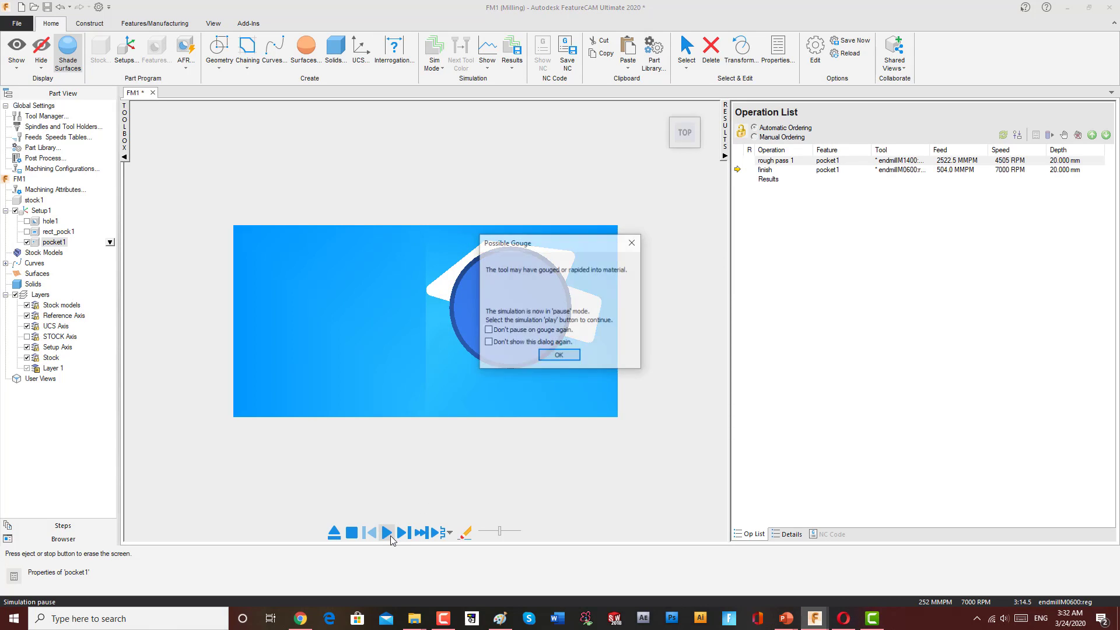
pyautogui.click(558, 354)
# Orbit and zoom to inspect the cut stock in 3D
pyautogui.moveTo(473, 357); pyautogui.dragTo(524, 257, button='middle')
pyautogui.scroll(5, 524, 257)
pyautogui.moveTo(594, 218); pyautogui.dragTo(522, 255, button='middle')
pyautogui.scroll(-5, 519, 257)
pyautogui.scroll(5, 568, 249)
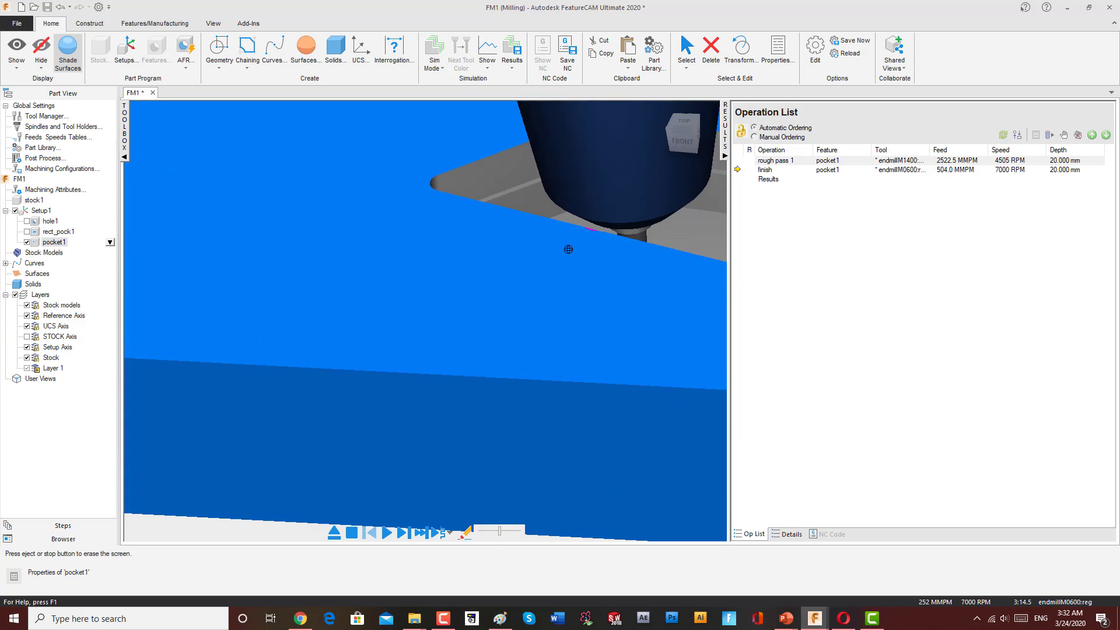
pyautogui.scroll(-5, 560, 267)
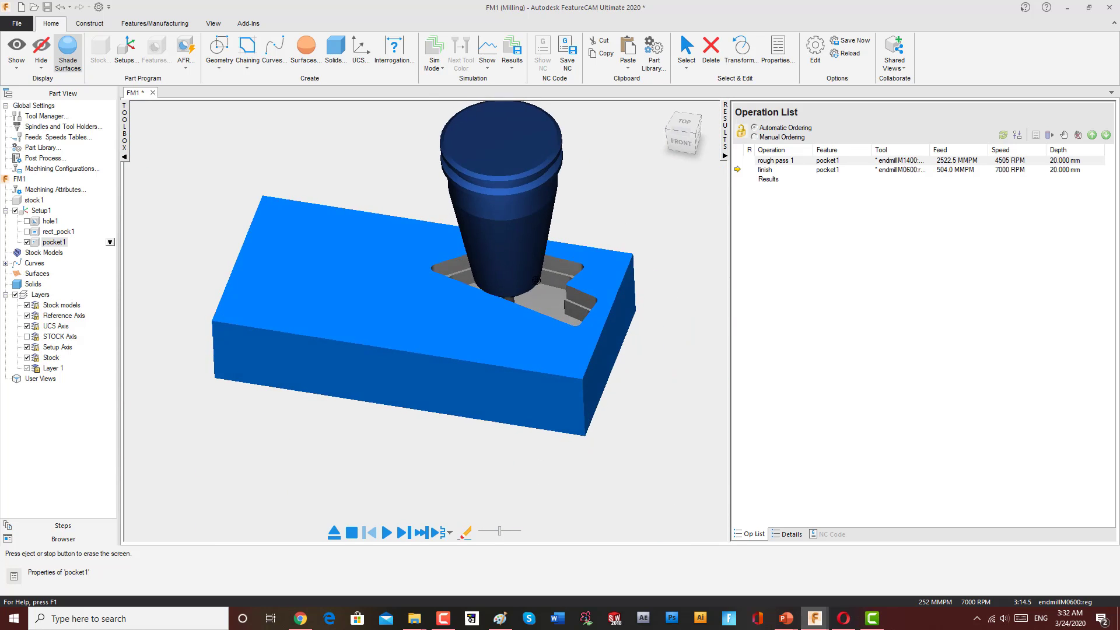
# Change pocket1's depth to 10 mm, then re-run and clear the simulation
pyautogui.click(351, 532)
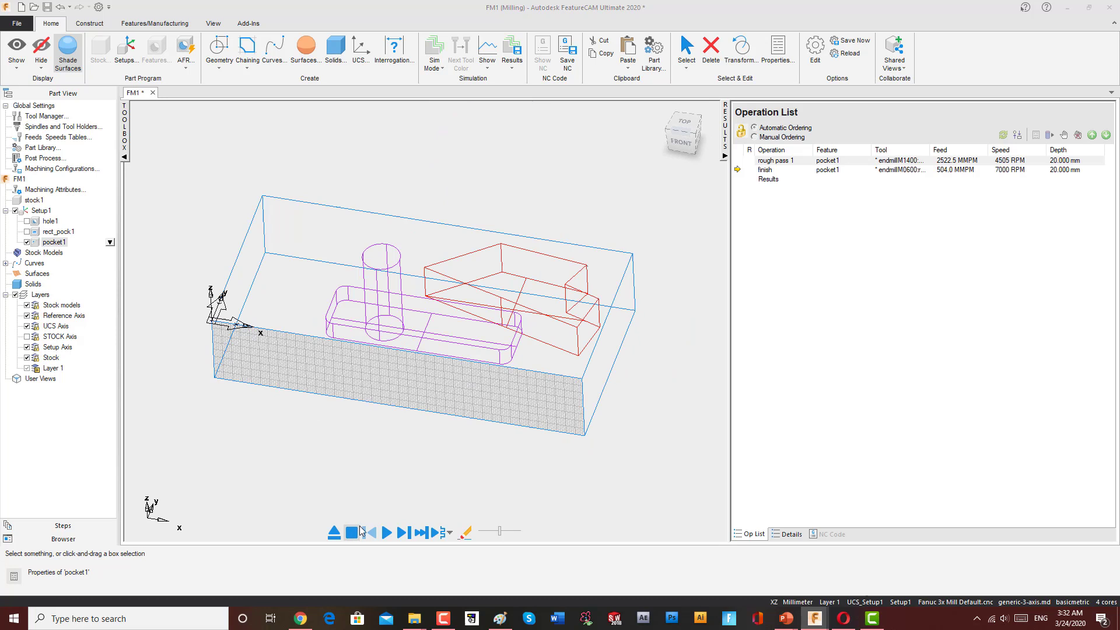
pyautogui.doubleClick(56, 242)
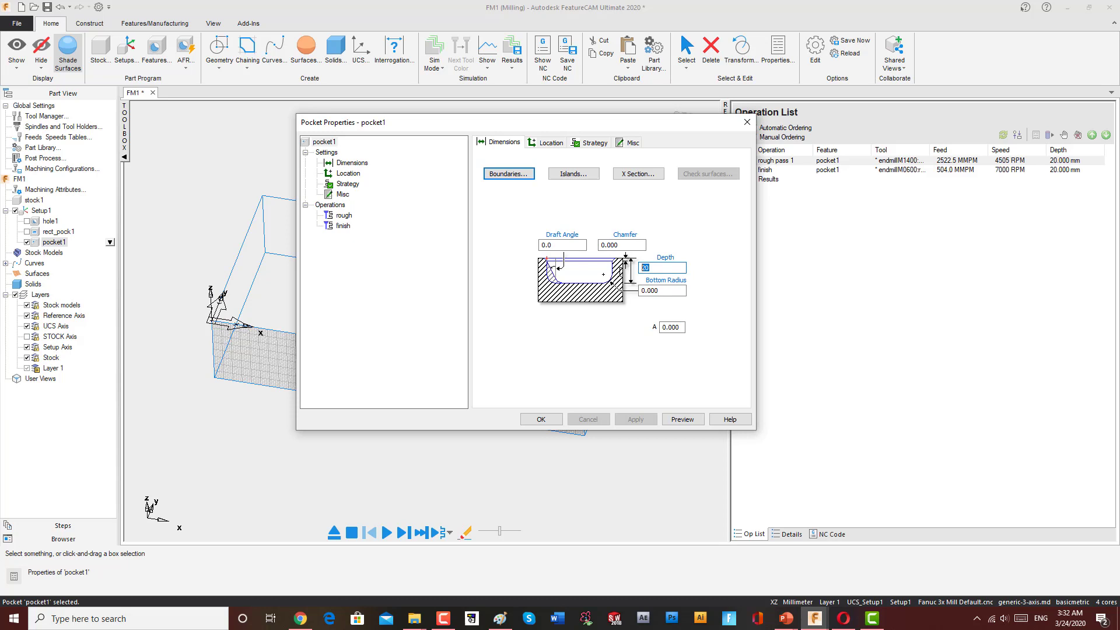
pyautogui.write('10')
pyautogui.click(635, 419)
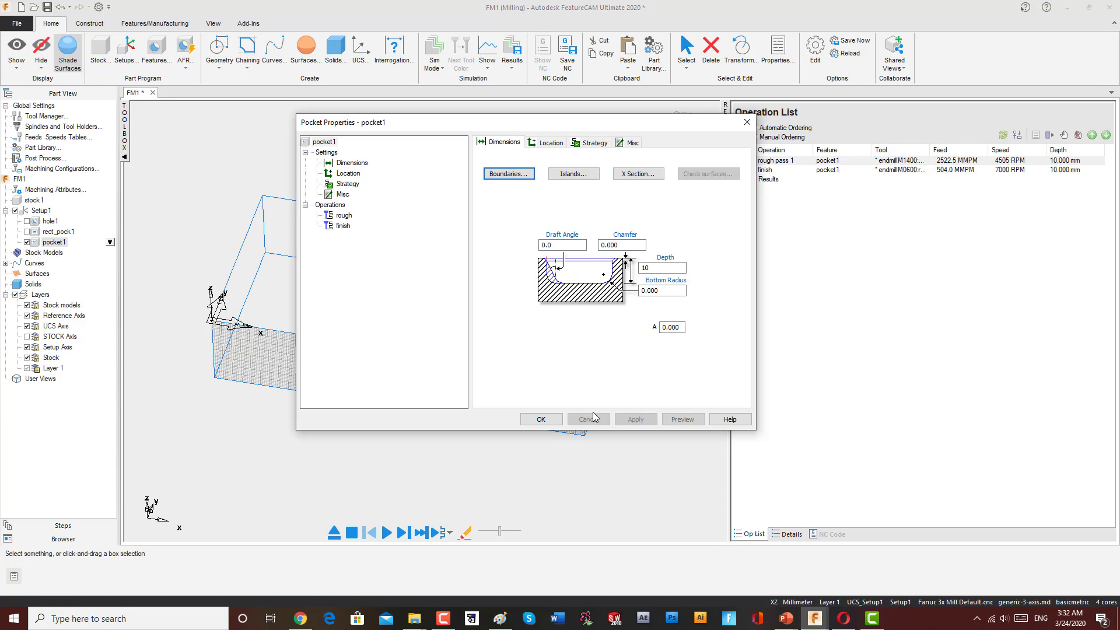
pyautogui.click(554, 420)
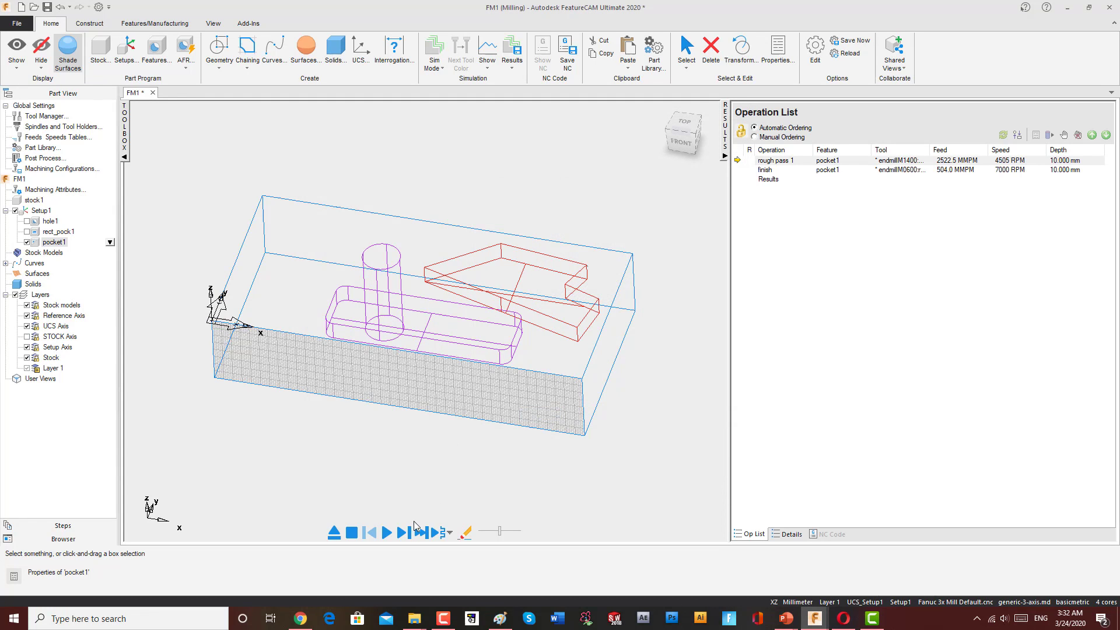
pyautogui.click(386, 532)
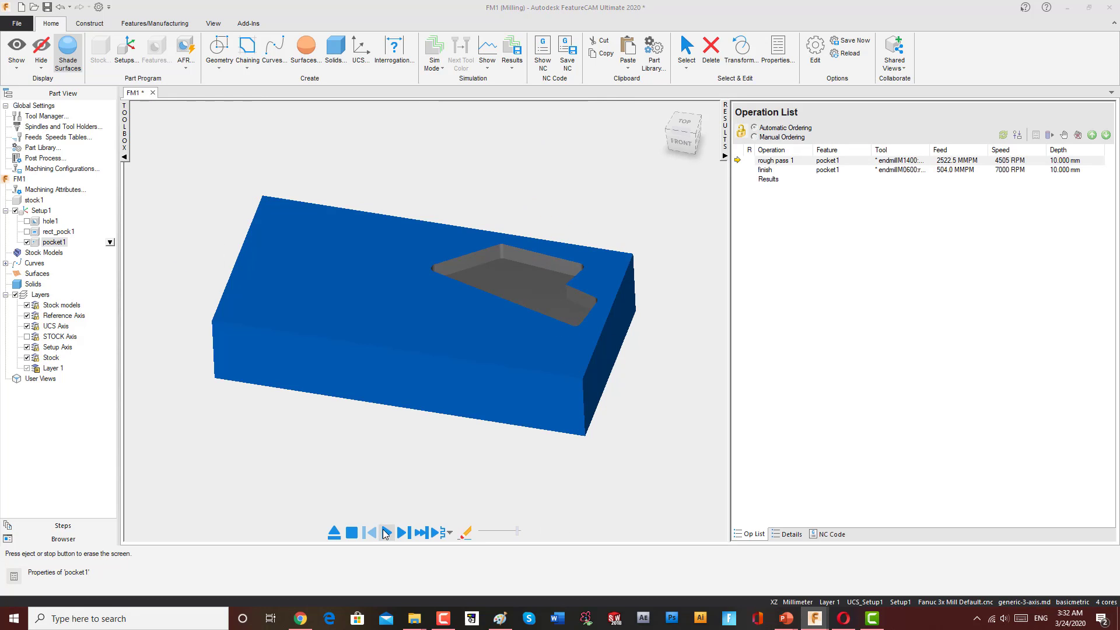
pyautogui.click(352, 532)
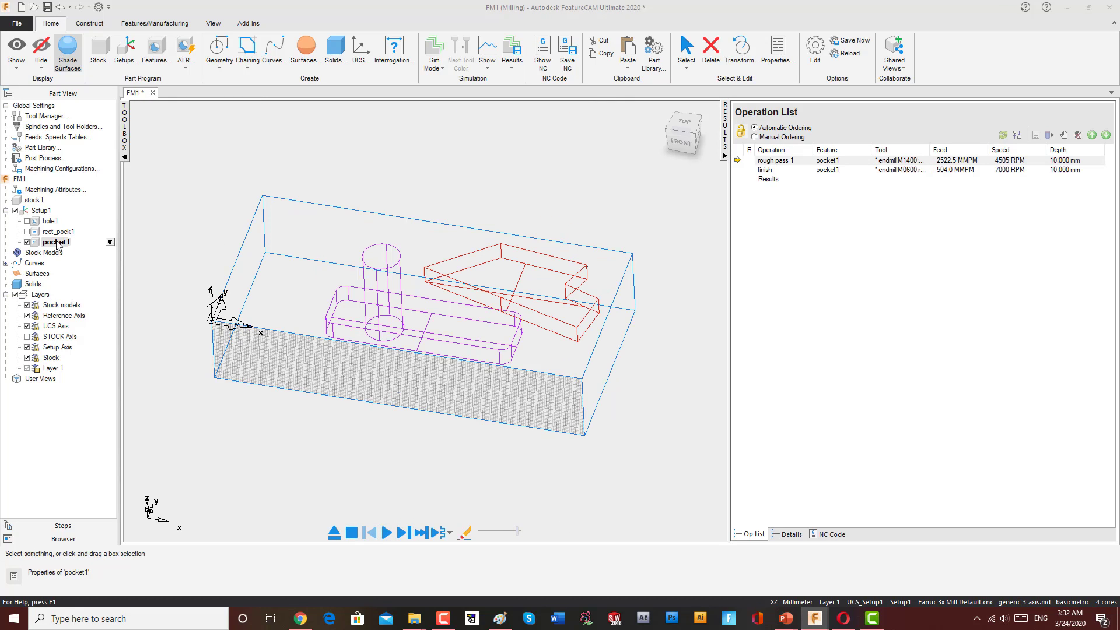
# Open the finishing tool endmillM0600:reg's properties from pocket1
pyautogui.doubleClick(55, 242)
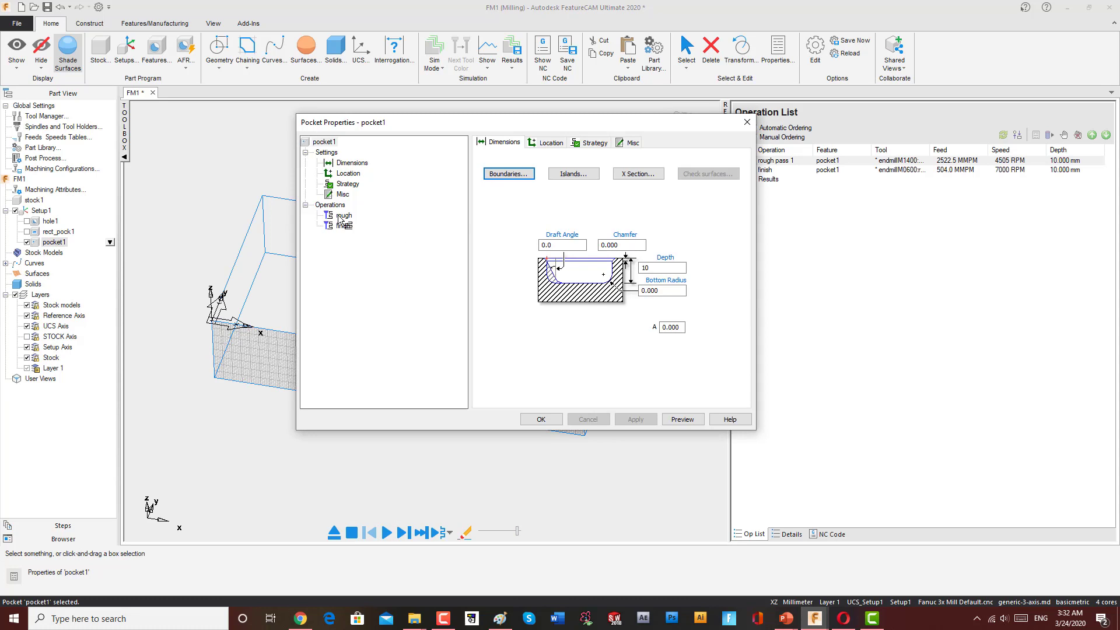
pyautogui.click(342, 217)
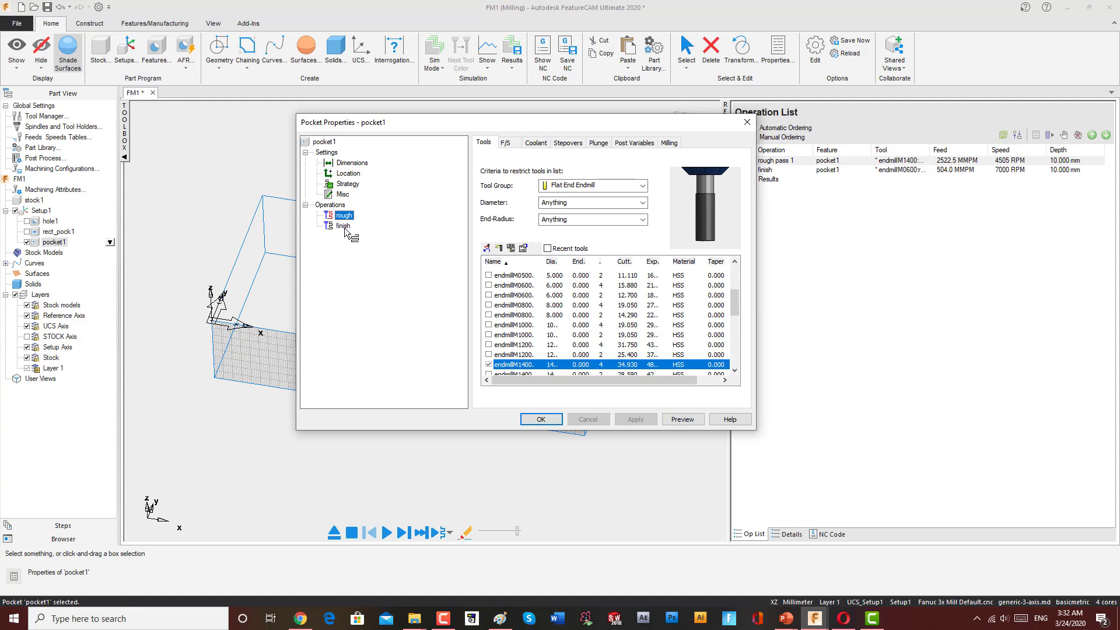
pyautogui.click(344, 227)
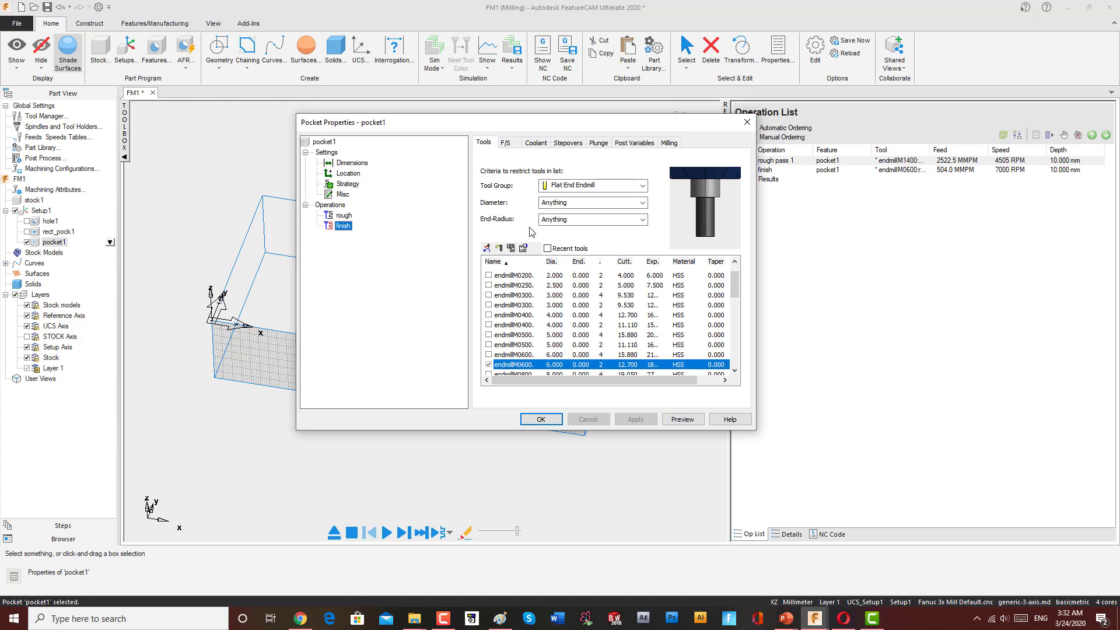
pyautogui.doubleClick(547, 367)
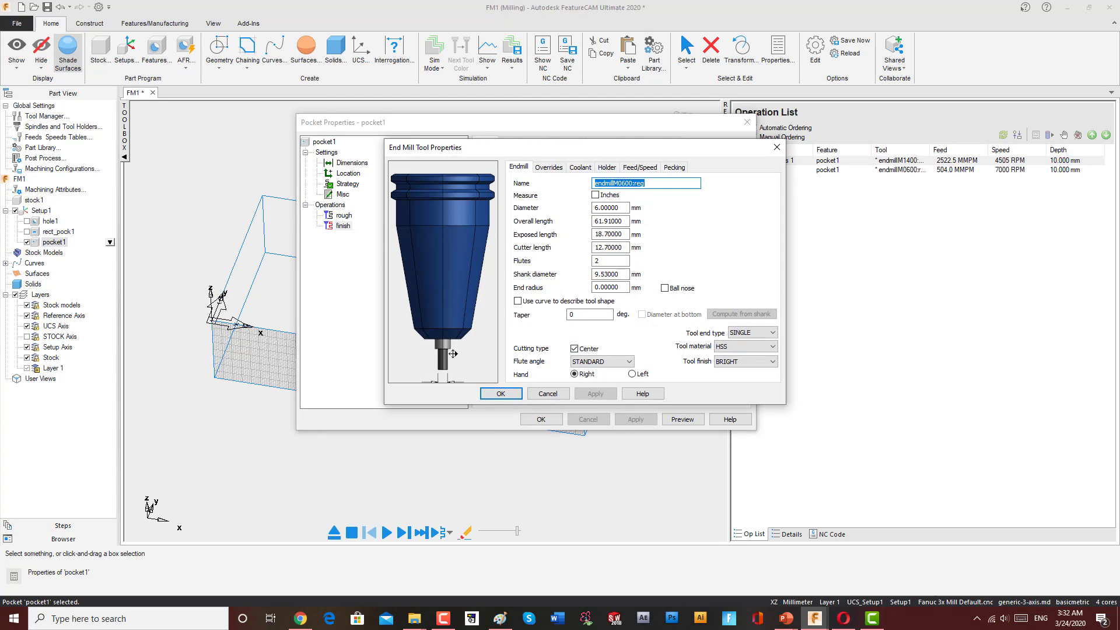
# Set cutter length to 18 mm and overall length to 50 mm, applying each
pyautogui.scroll(-3, 445, 354)
pyautogui.moveTo(624, 247); pyautogui.dragTo(583, 248)
pyautogui.write('18')
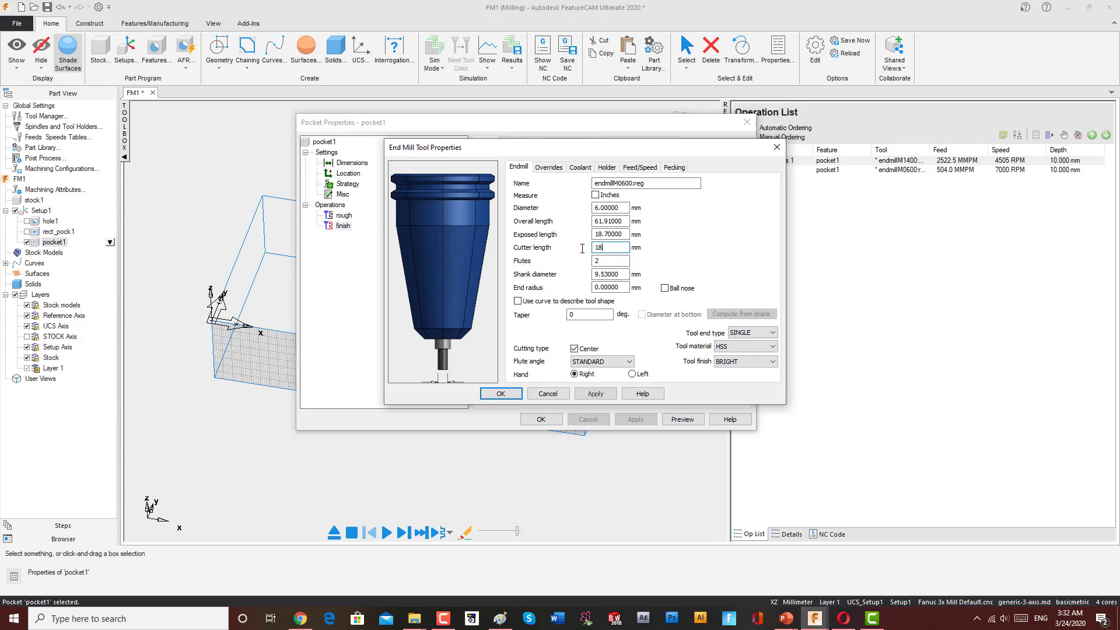
pyautogui.click(600, 394)
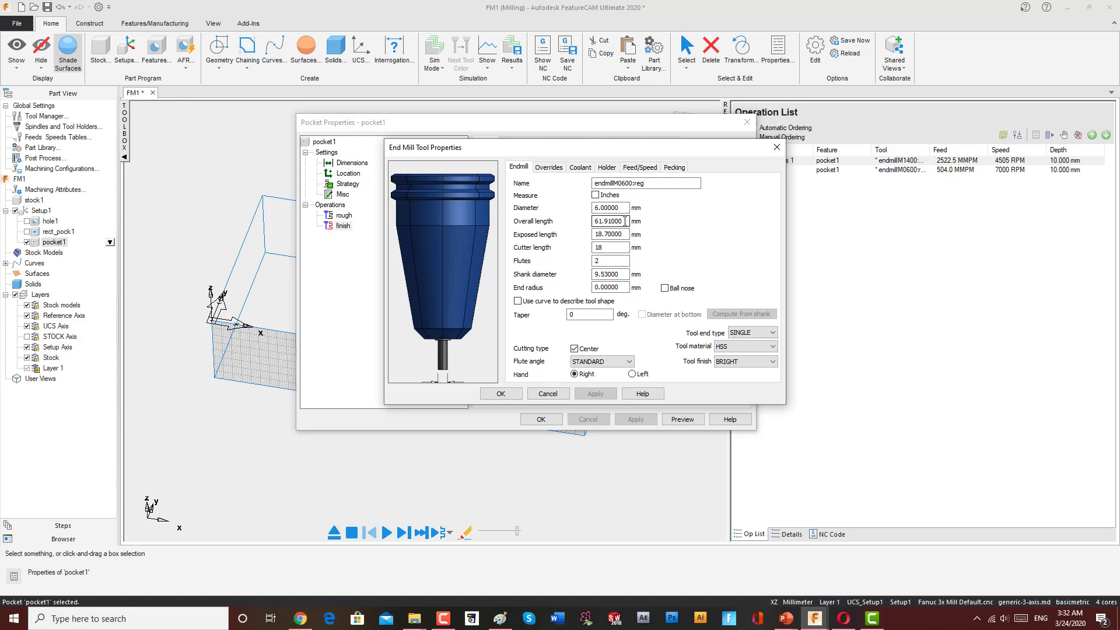
pyautogui.write('50')
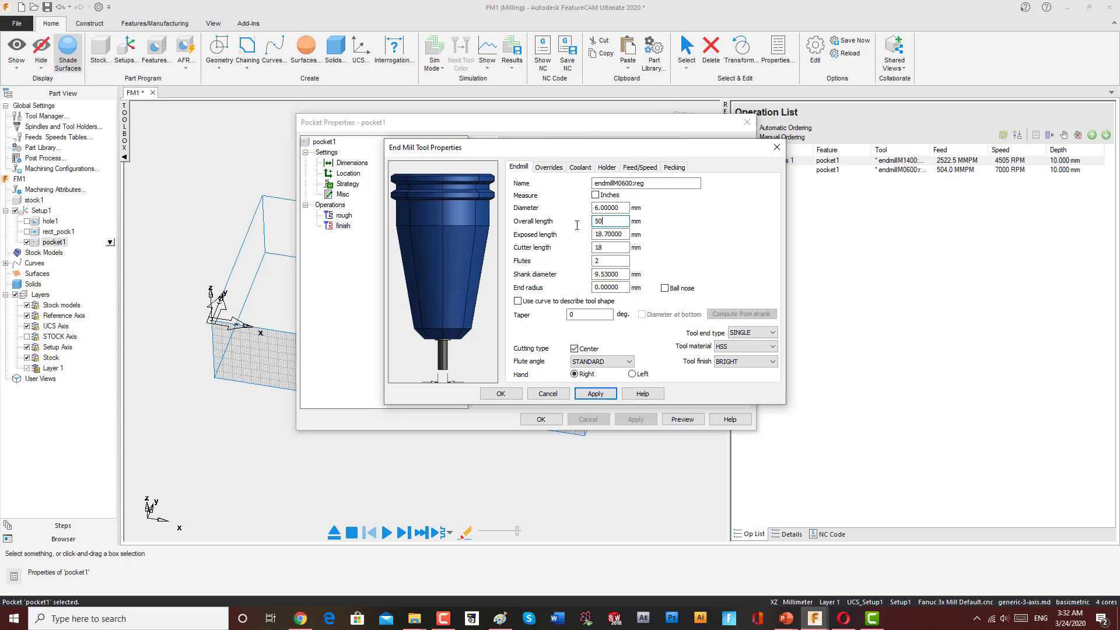
pyautogui.click(597, 394)
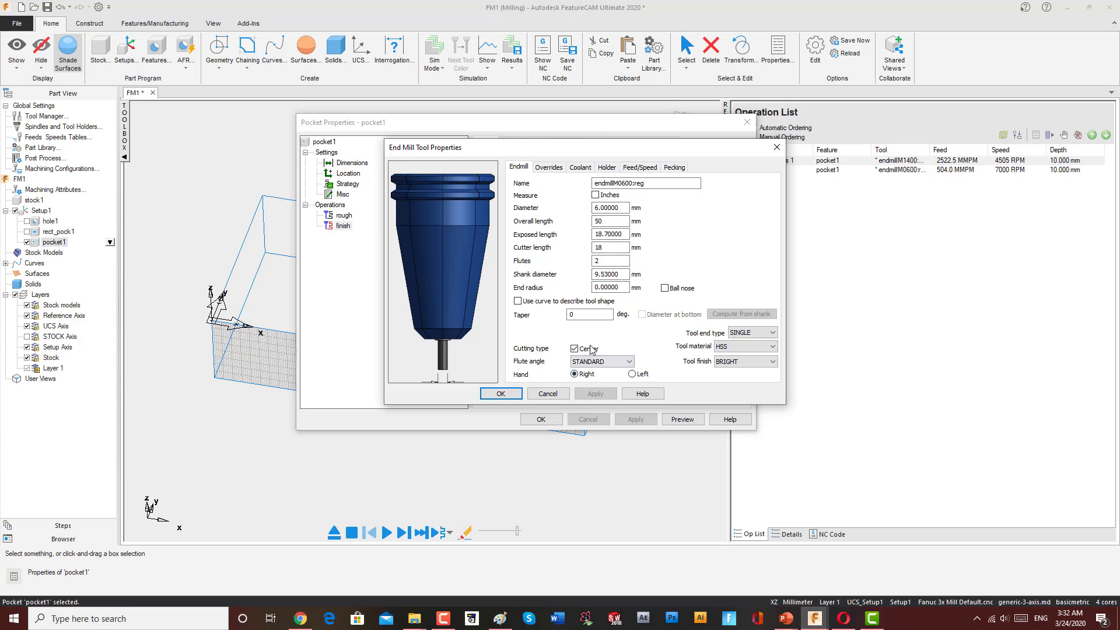
# Close the tool settings, preview pocket1's toolpaths and start the simulation
pyautogui.click(565, 395)
pyautogui.click(680, 418)
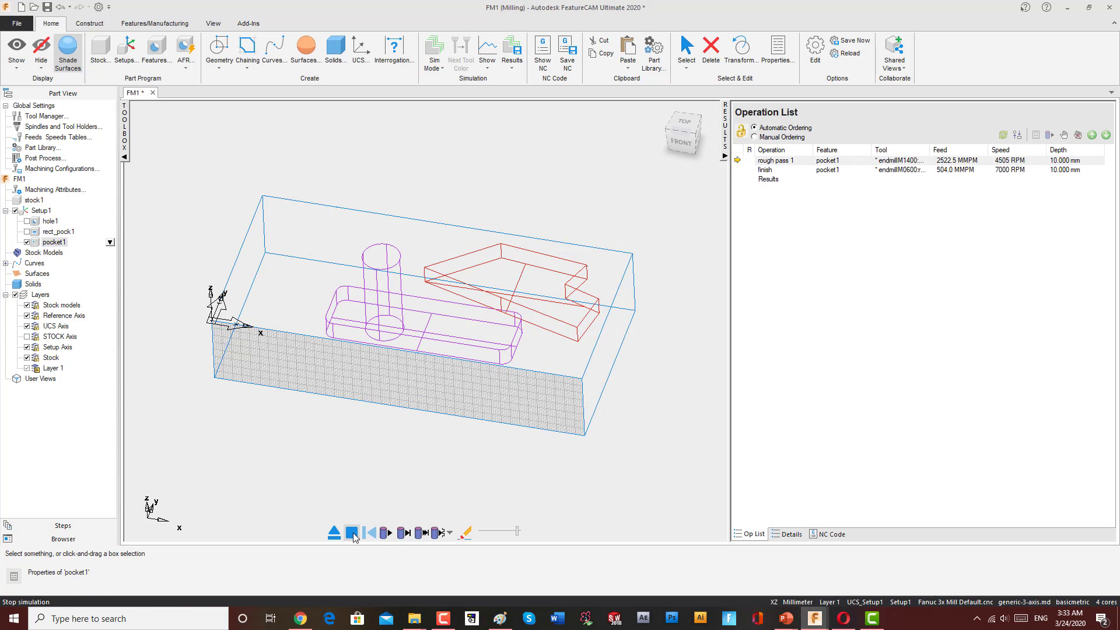
pyautogui.click(387, 532)
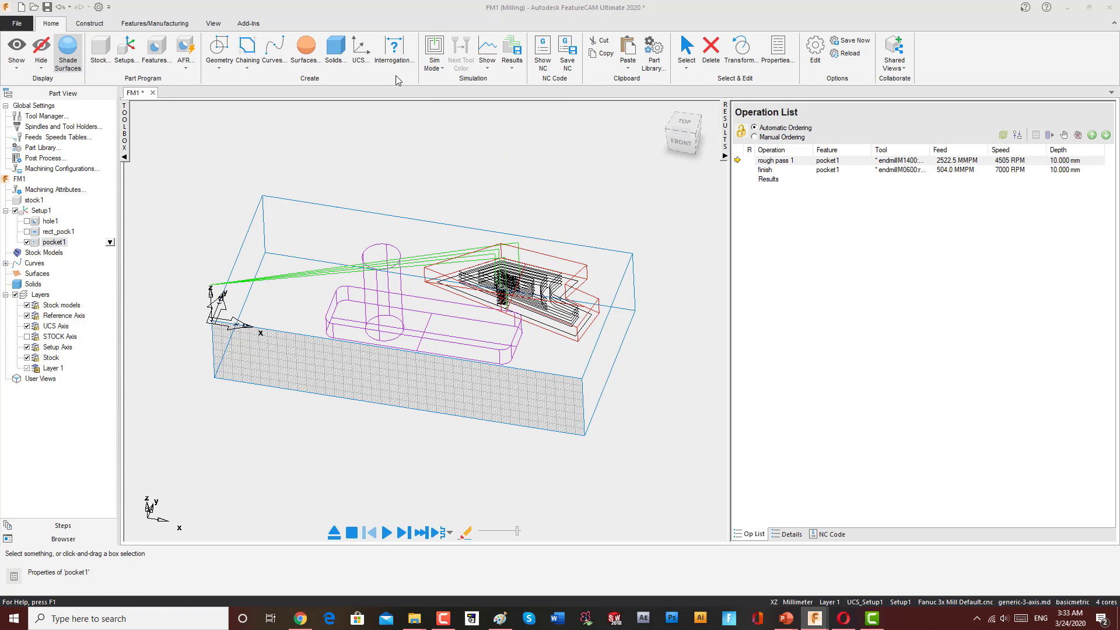
# Re-run pocket1's cut in solid stock simulation mode, inspect it, then stop and clear it
pyautogui.click(434, 52)
pyautogui.click(444, 119)
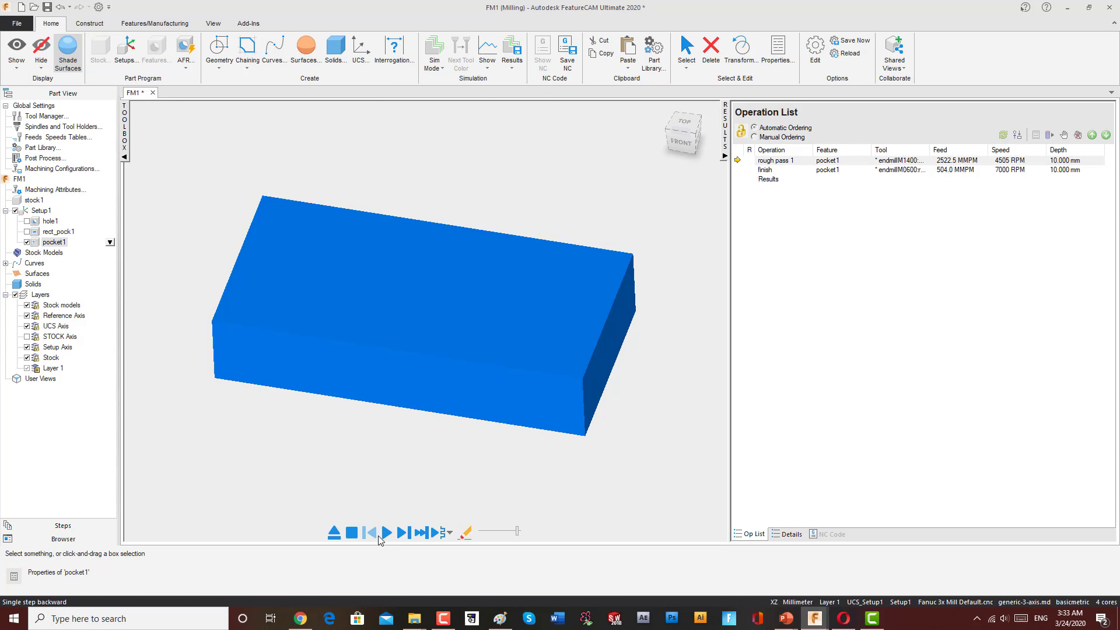
pyautogui.click(386, 533)
pyautogui.moveTo(443, 405); pyautogui.dragTo(408, 501, button='middle')
pyautogui.click(351, 532)
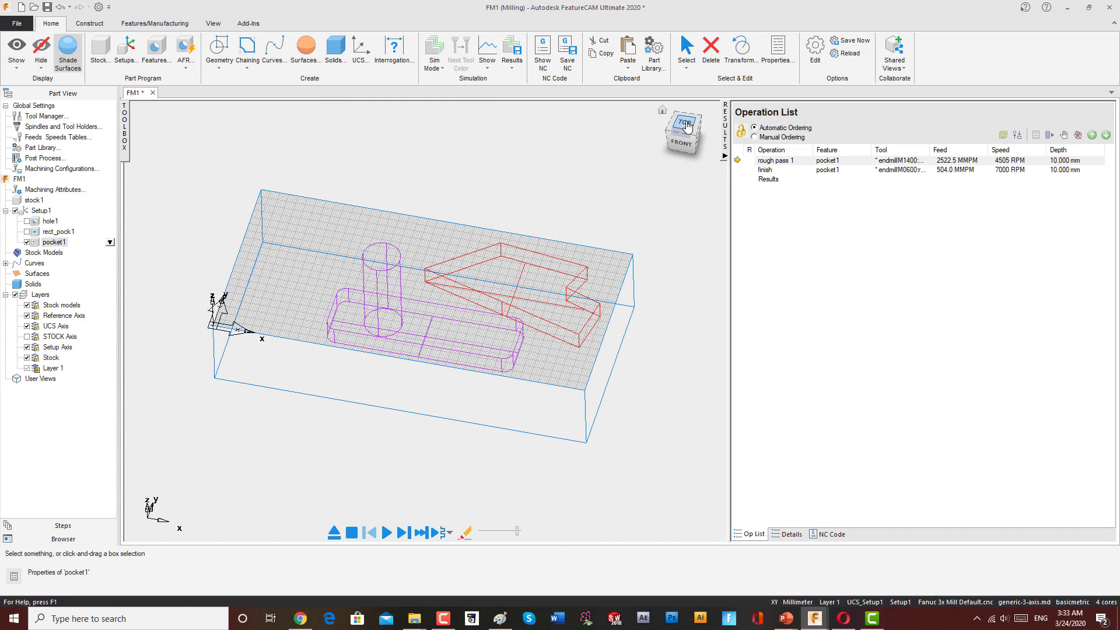
# From the top view, delete the rect_pock1 feature and all curves on the stock
pyautogui.click(686, 125)
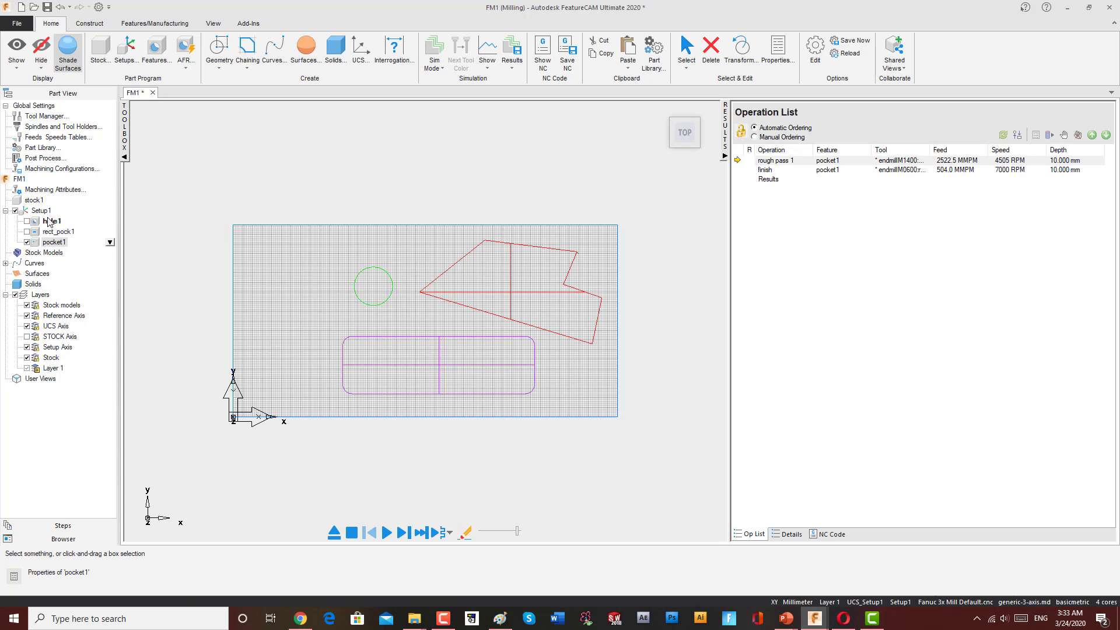
pyautogui.click(28, 221)
pyautogui.click(28, 233)
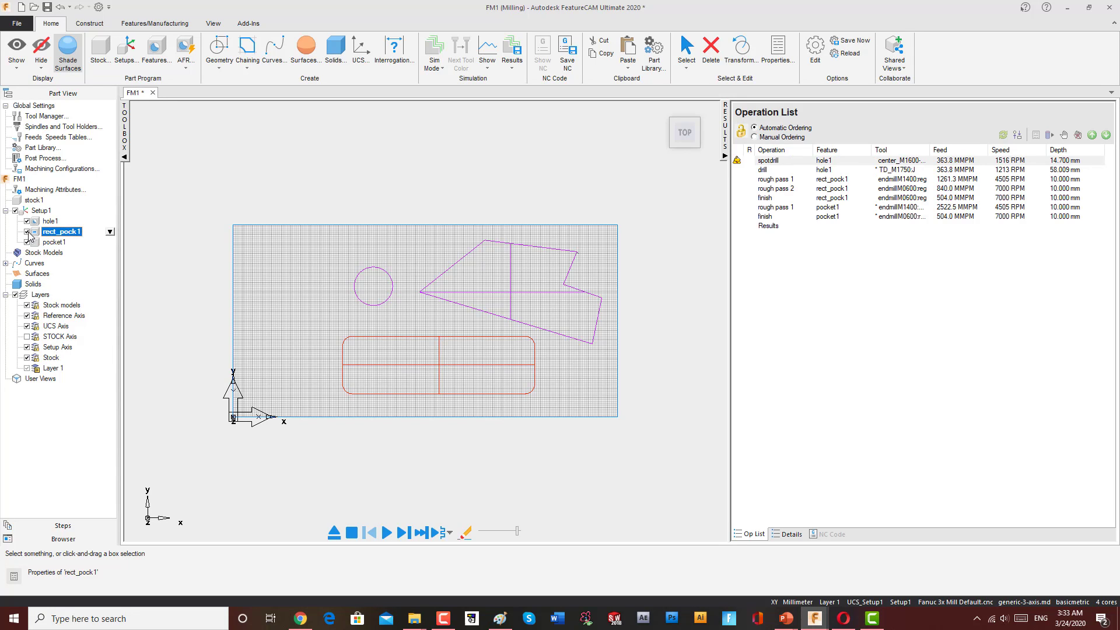
pyautogui.press('Delete')
pyautogui.moveTo(304, 187); pyautogui.dragTo(619, 373)
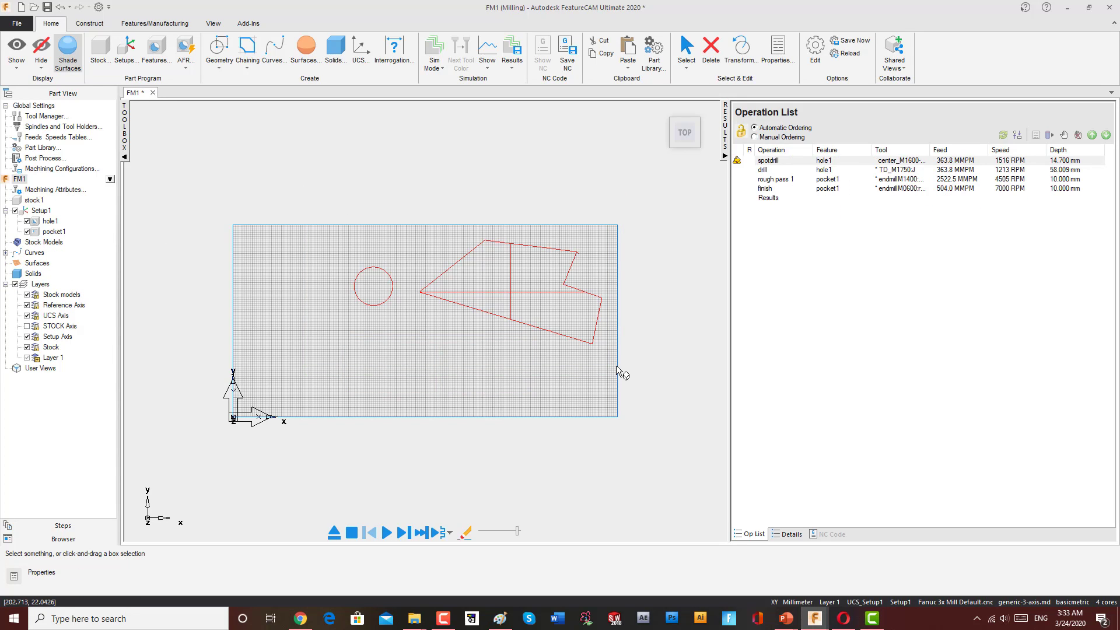
pyautogui.press('Delete')
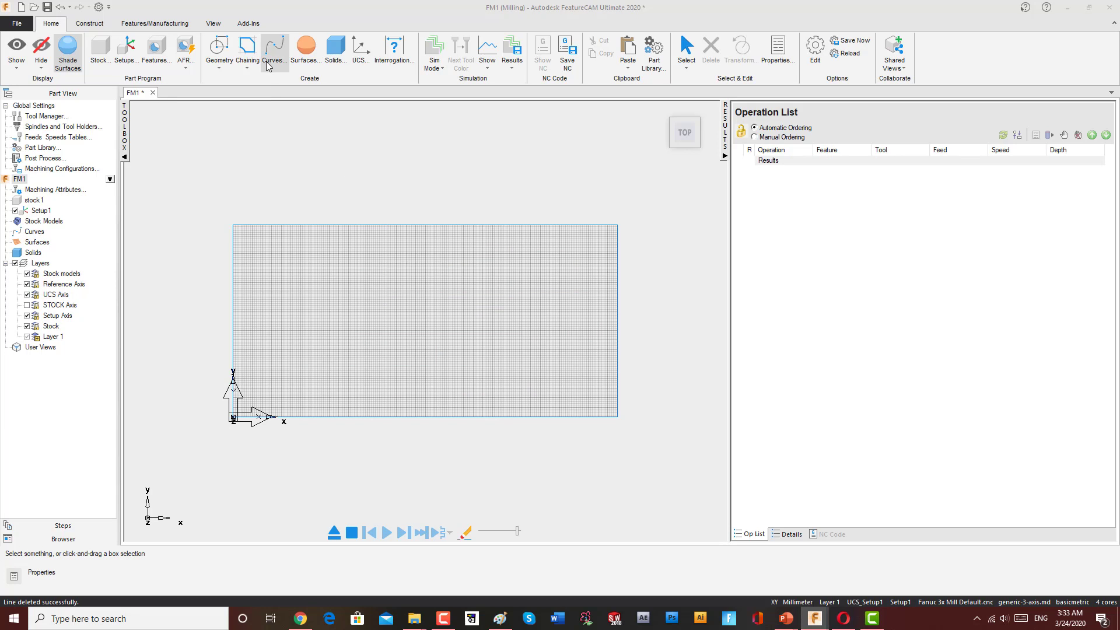
# Orbit around the bare stock, then snap back to a flat top view
pyautogui.moveTo(282, 263)
pyautogui.mouseDown(button='middle')
pyautogui.moveTo(270, 85)
pyautogui.moveTo(358, 235)
pyautogui.moveTo(312, 240)
pyautogui.moveTo(355, 260)
pyautogui.mouseUp(button='middle')
pyautogui.moveTo(286, 286); pyautogui.dragTo(488, 270, button='middle')
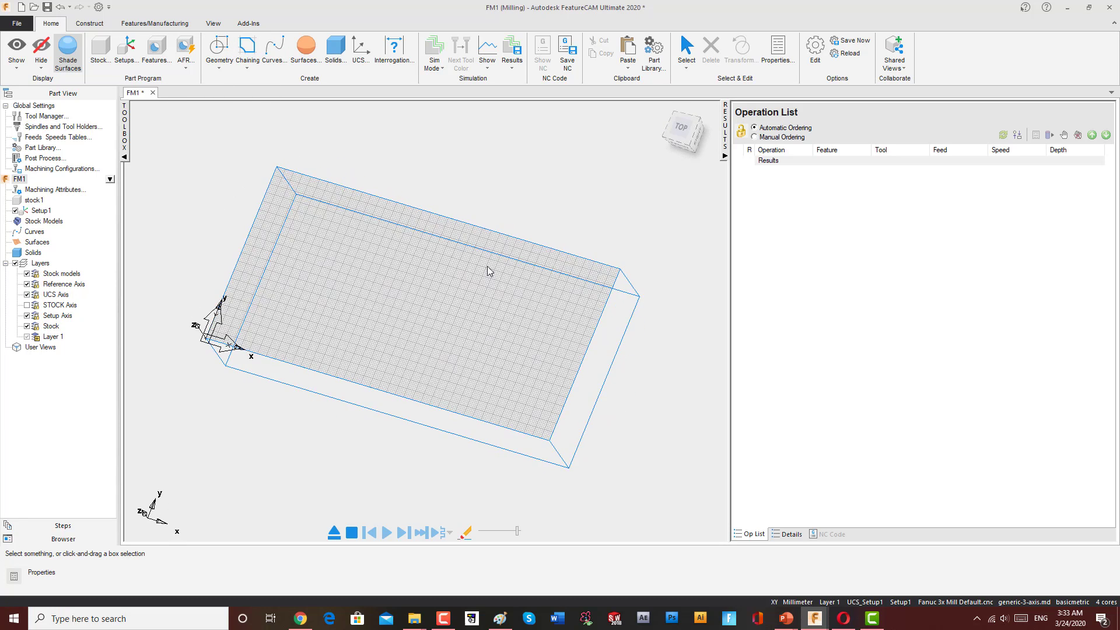
pyautogui.click(684, 129)
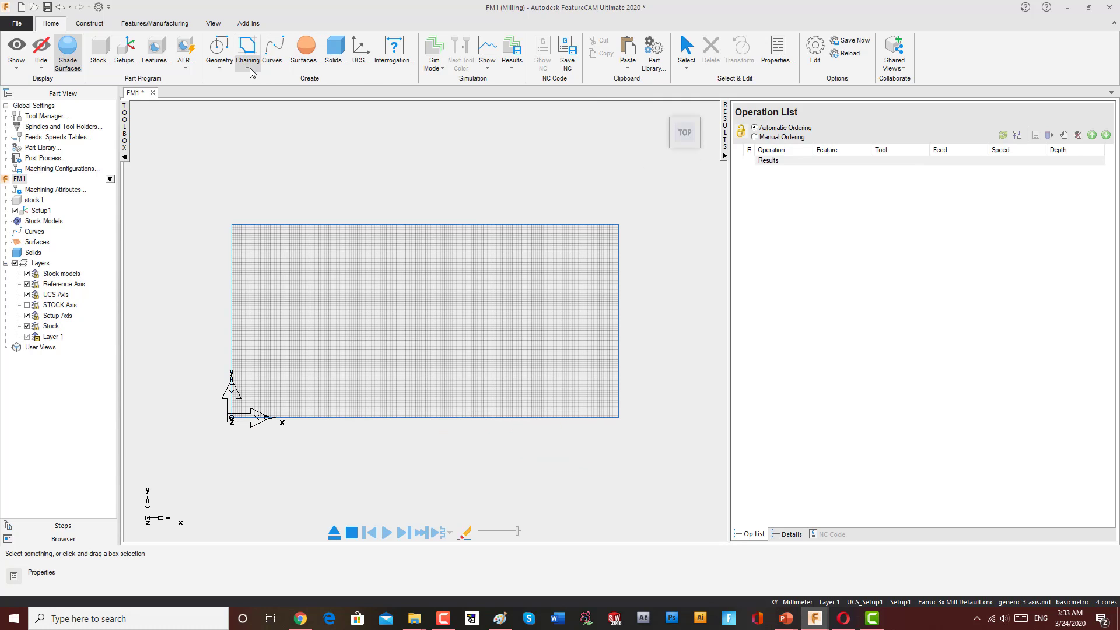
pyautogui.click(220, 52)
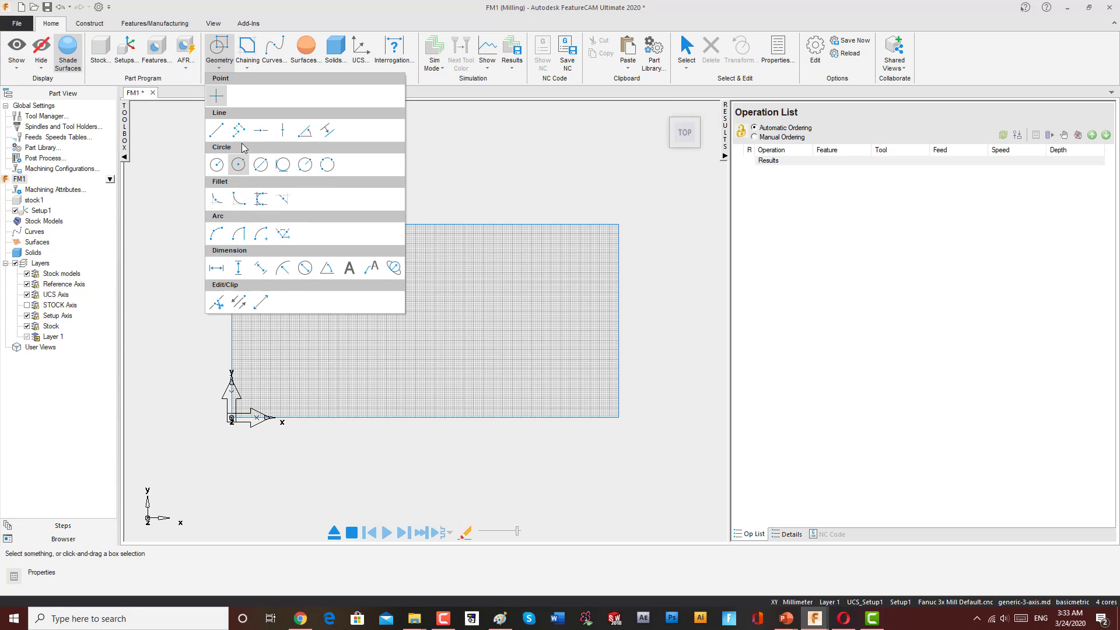
# Draw four connected lines forming a closed rectangle inset on the stock, then exit the line tool
pyautogui.click(235, 130)
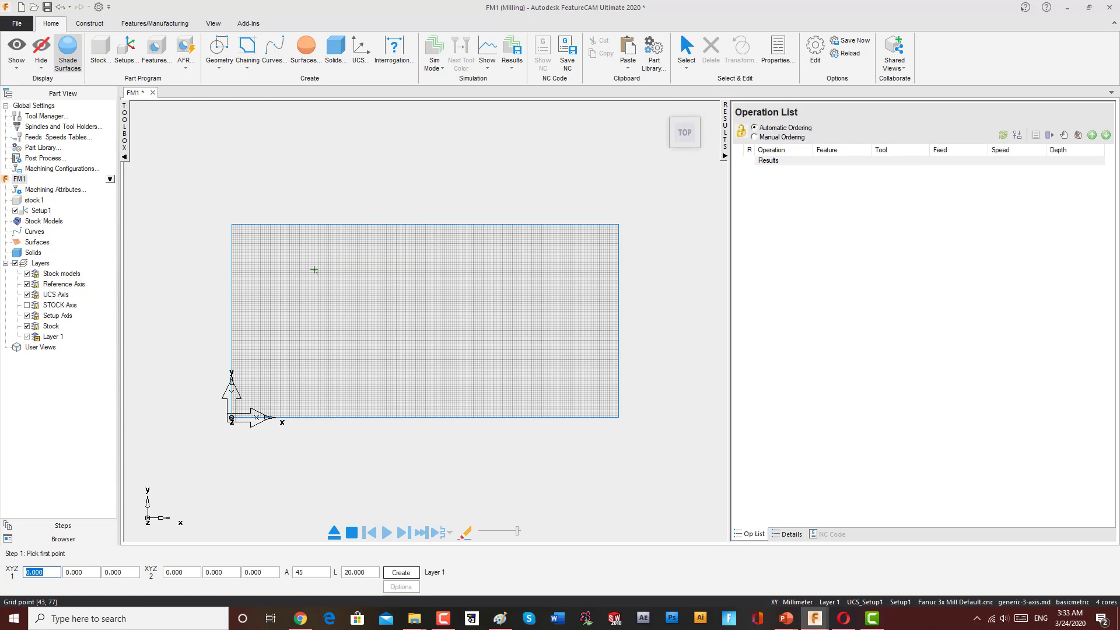
pyautogui.click(318, 269)
pyautogui.click(524, 269)
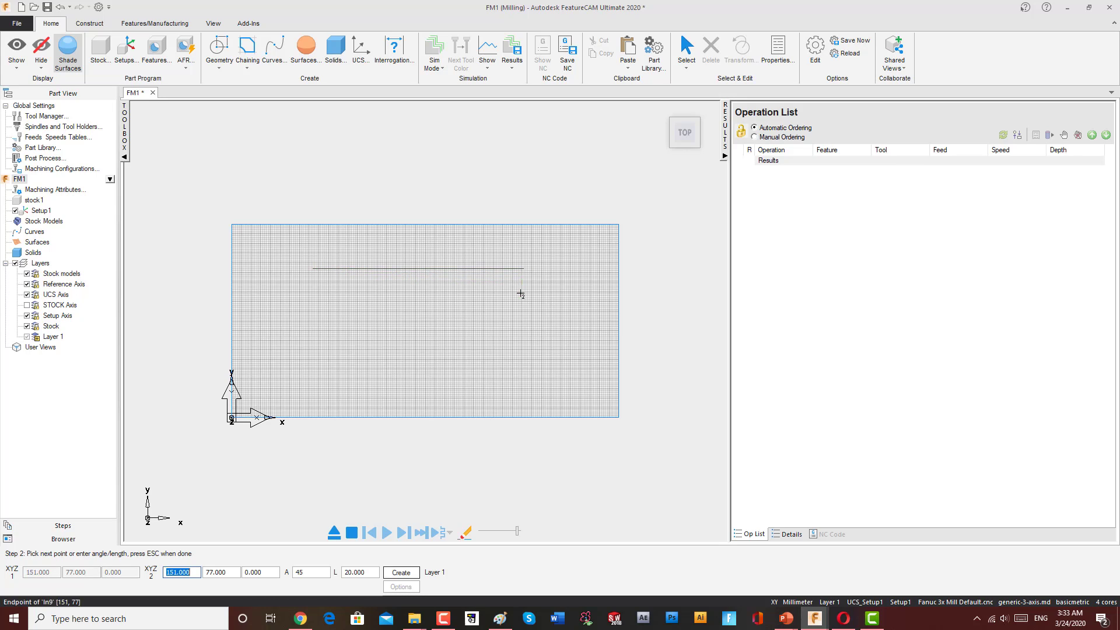
pyautogui.click(523, 357)
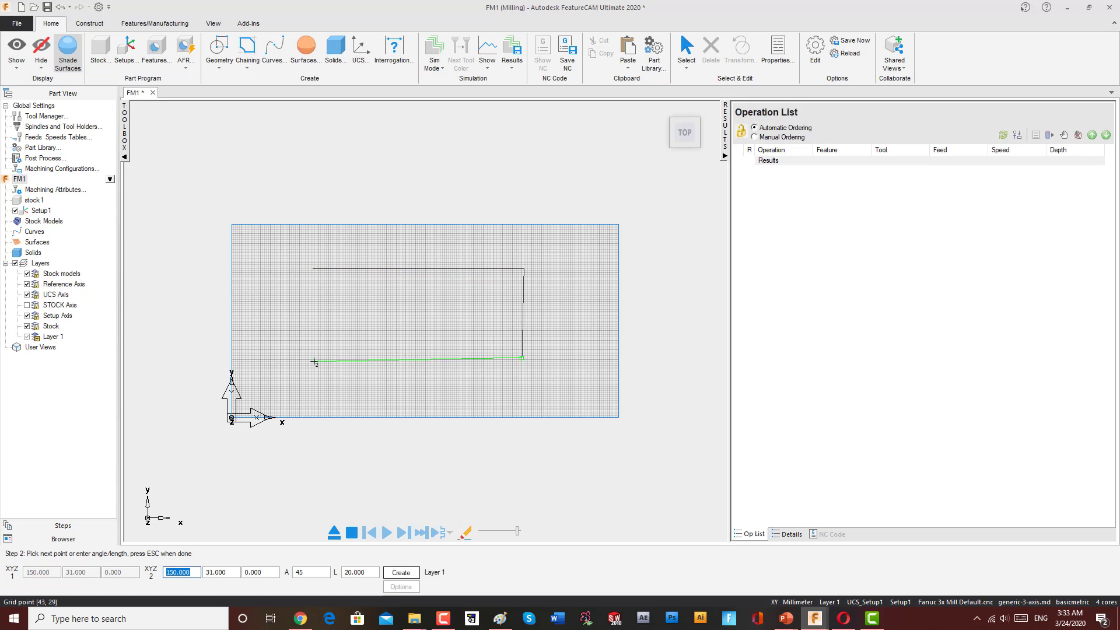
pyautogui.click(313, 359)
pyautogui.click(313, 269)
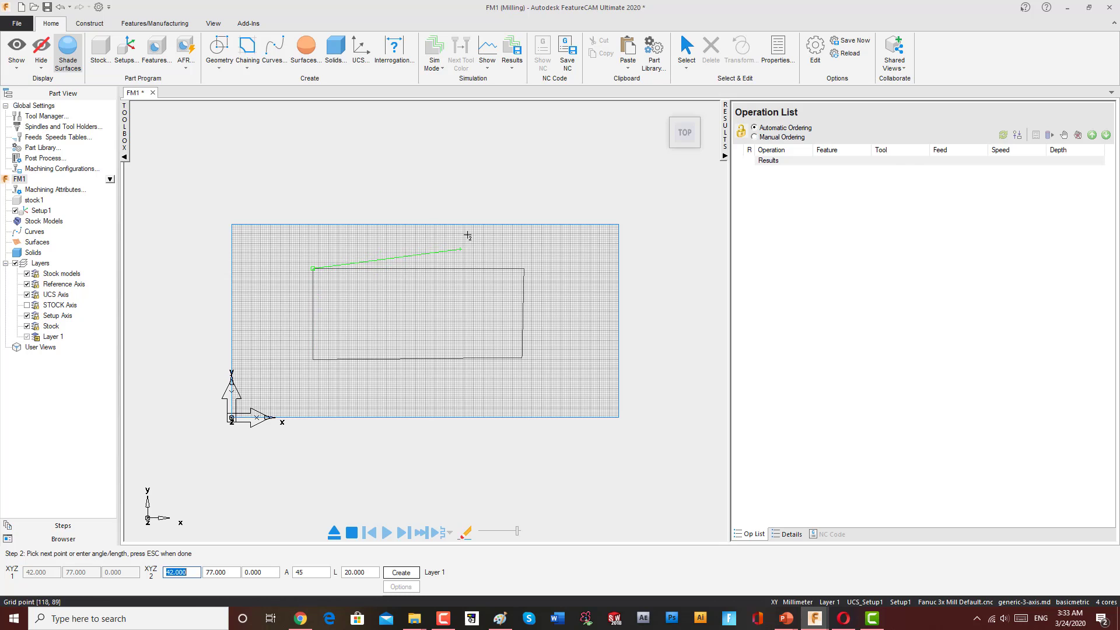
pyautogui.rightClick(496, 178)
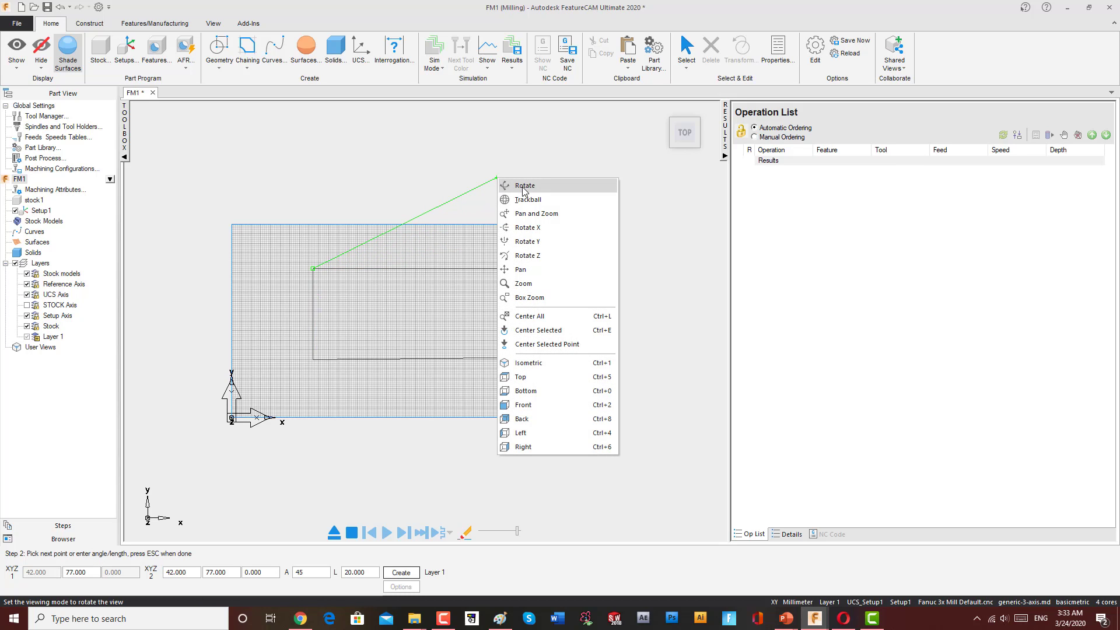
pyautogui.press('Escape')
pyautogui.press('Escape')
pyautogui.press('Escape')
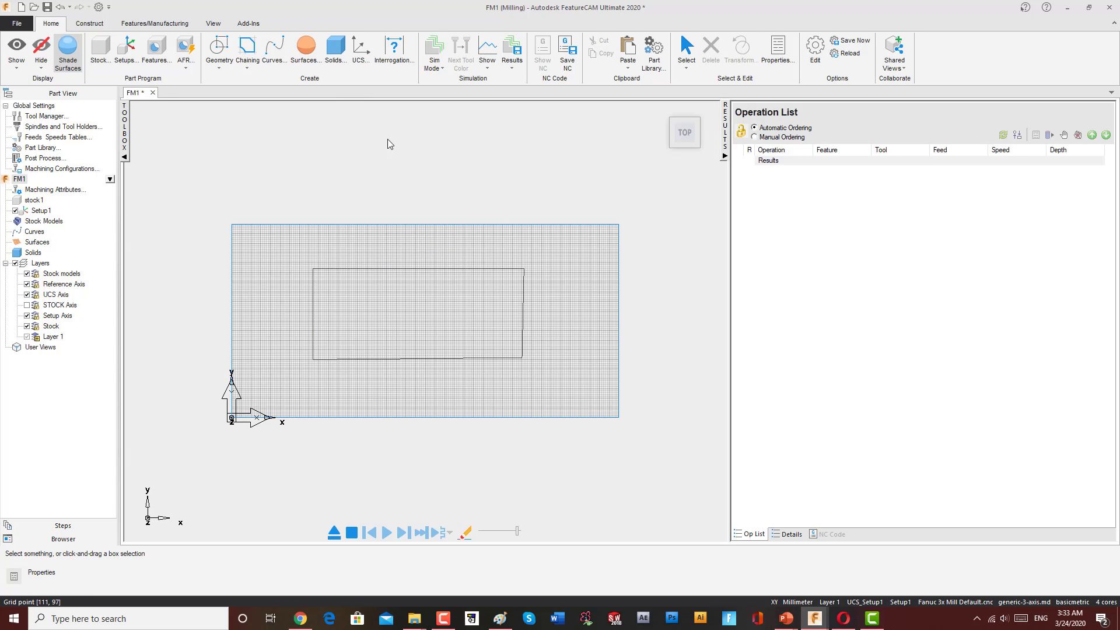
# Chain the rectangle as a closed loop into the curve curve2
pyautogui.click(248, 47)
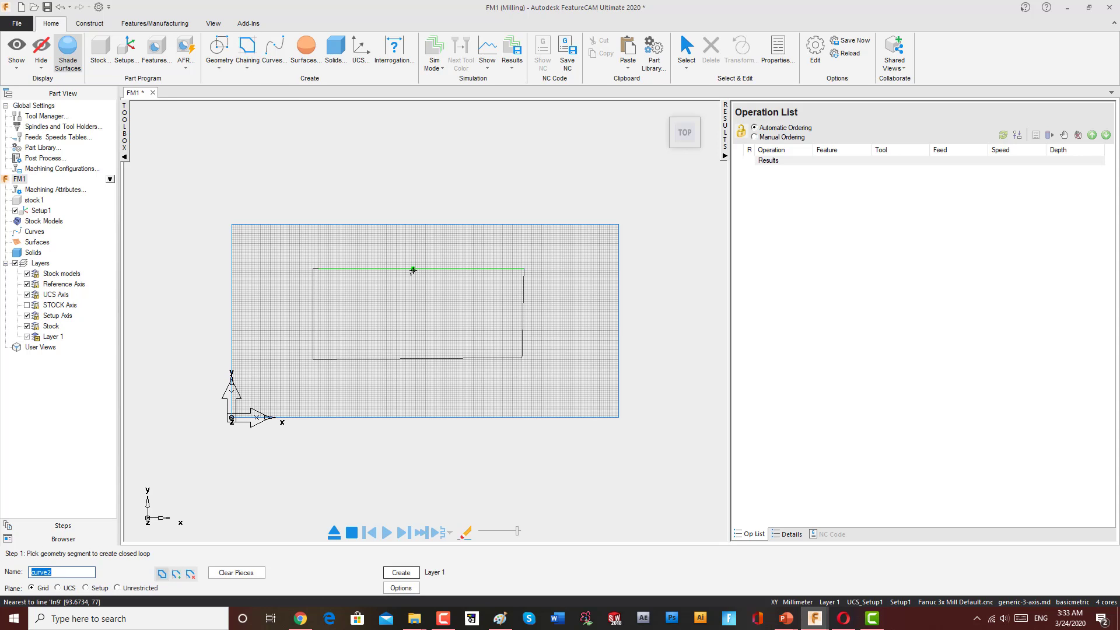
pyautogui.click(413, 270)
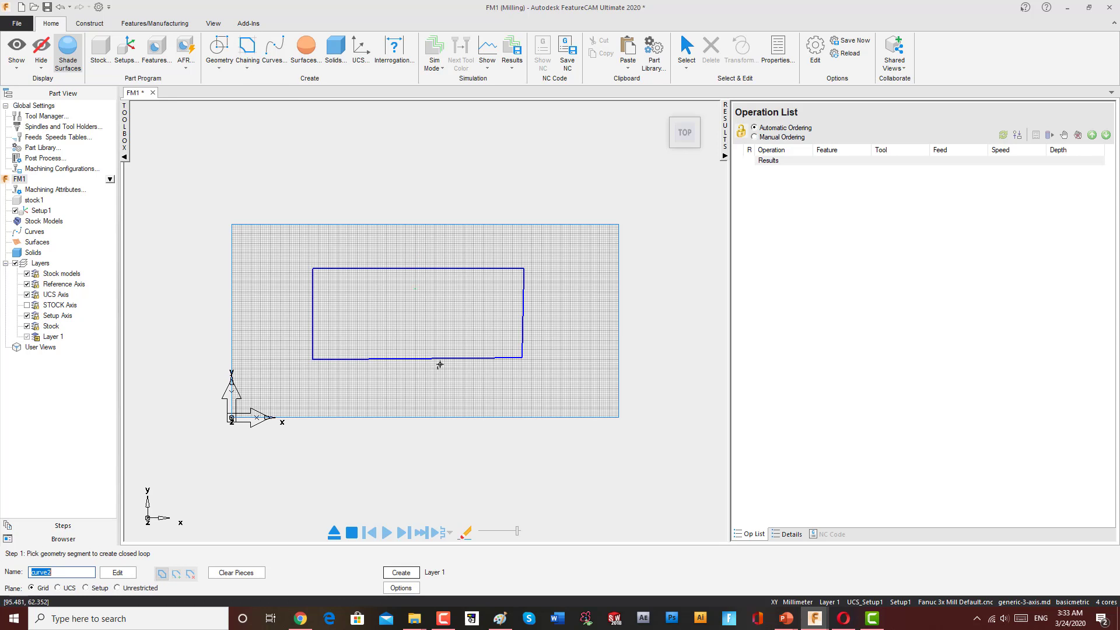
pyautogui.click(401, 573)
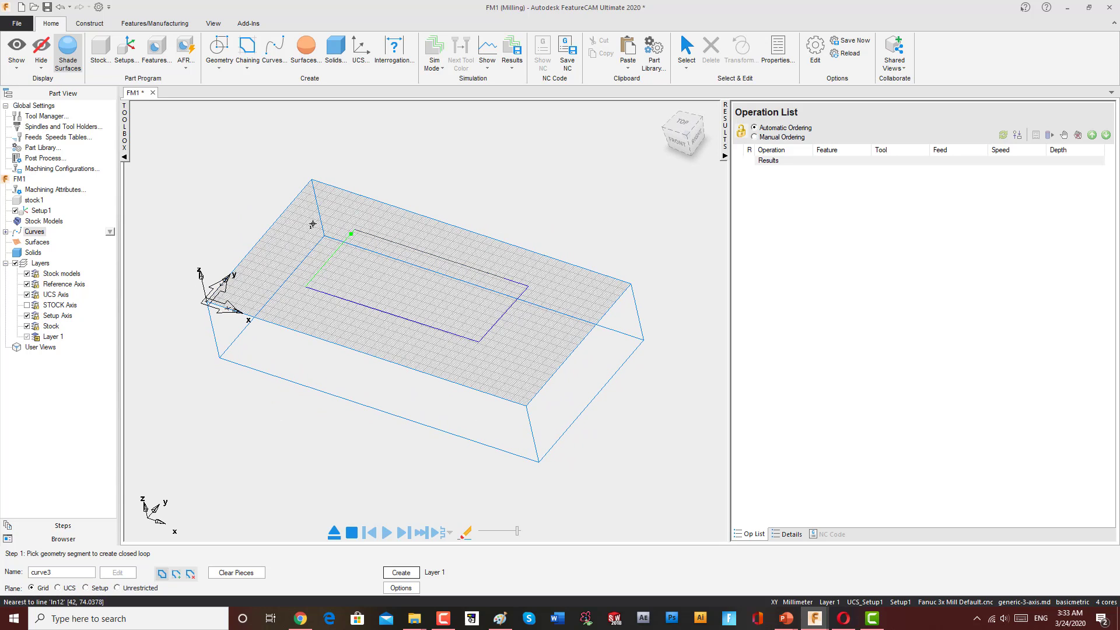
# Create boss1 from curve2 with a 10 mm height, with rough and finish operations
pyautogui.click(156, 50)
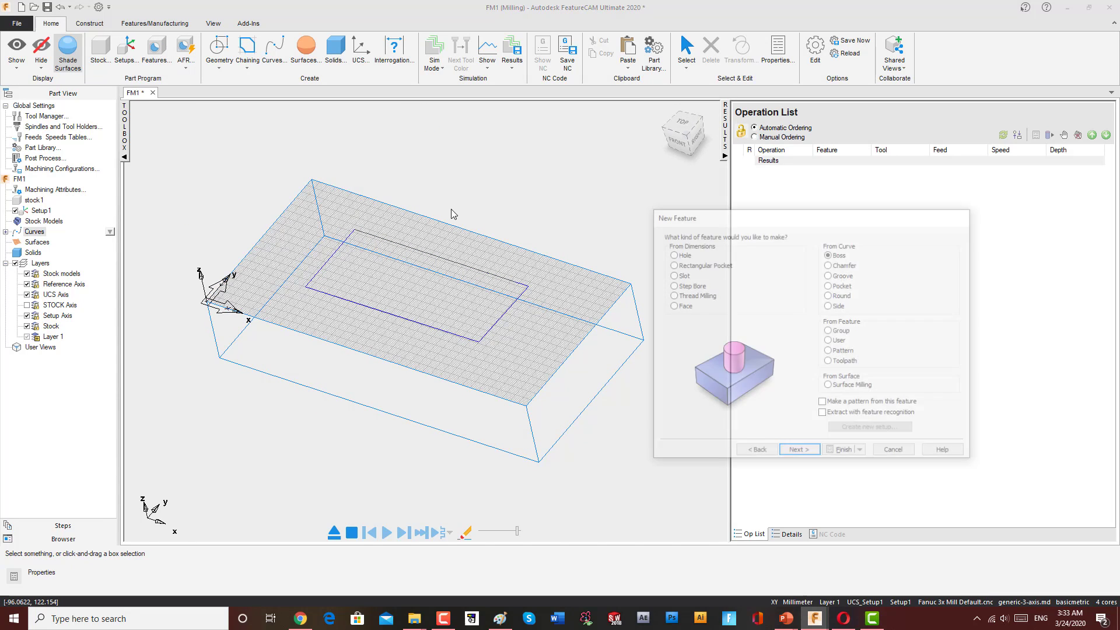
pyautogui.click(803, 454)
pyautogui.click(803, 453)
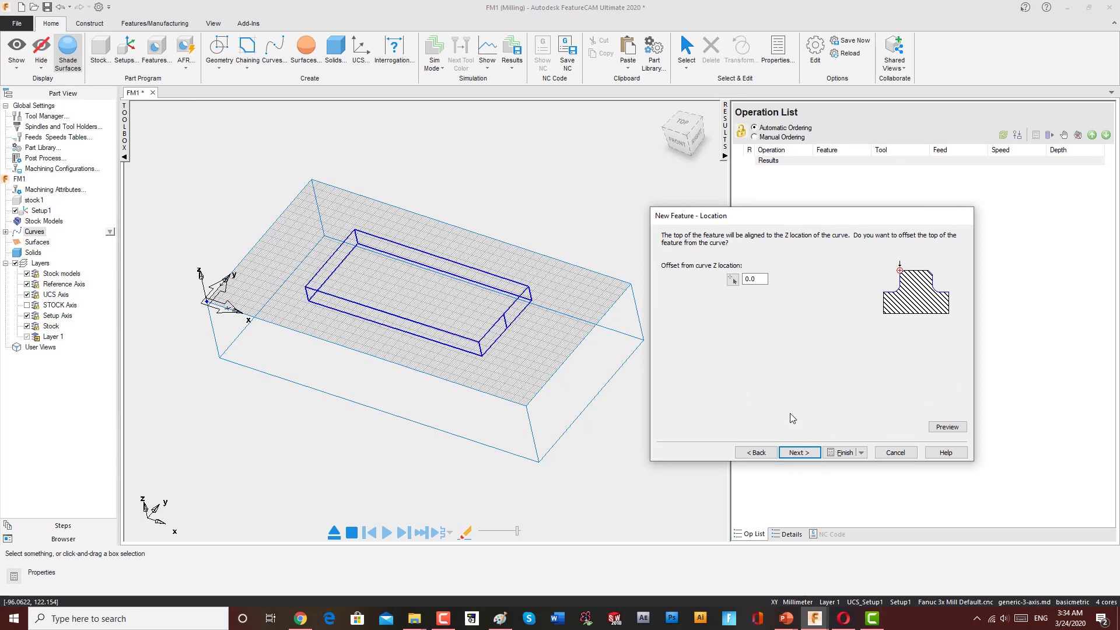
pyautogui.click(801, 453)
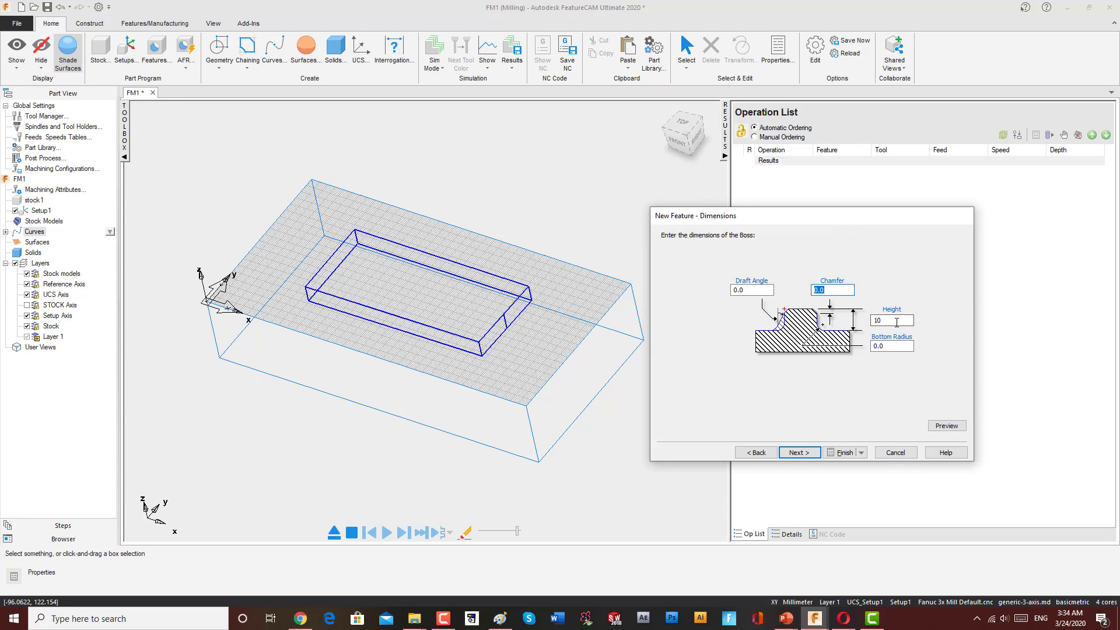
pyautogui.click(799, 453)
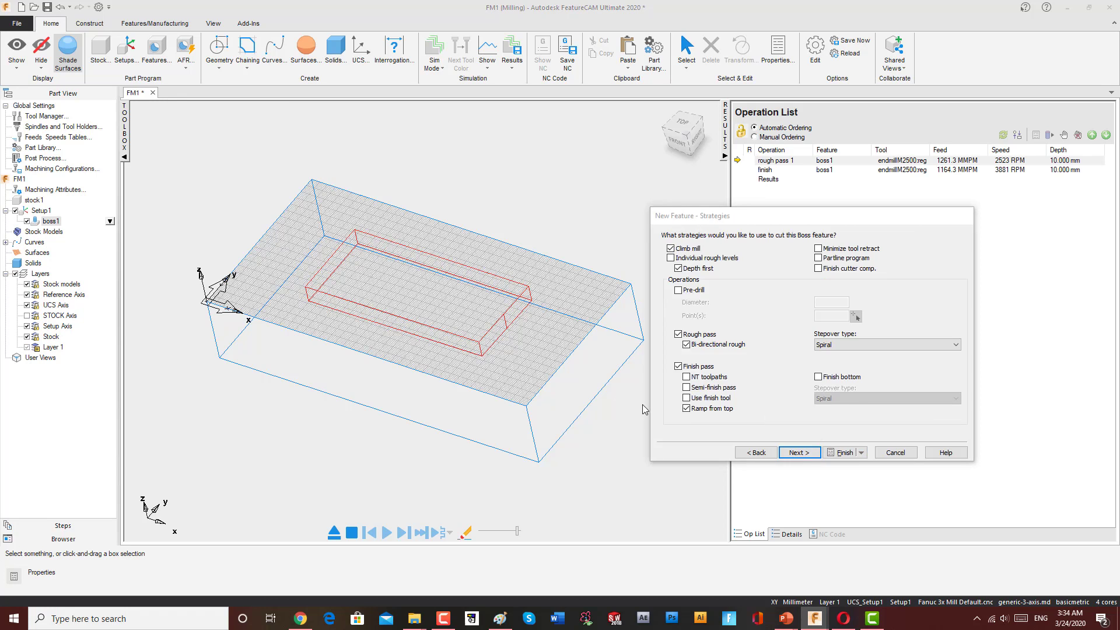
pyautogui.press('Return')
pyautogui.click(539, 421)
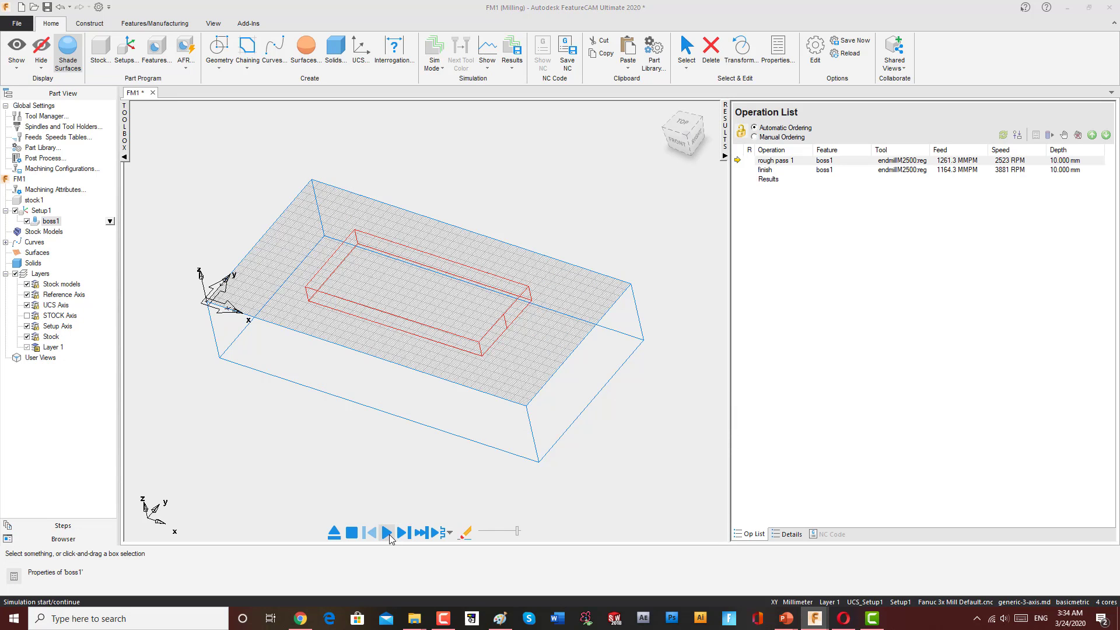
# Simulate milling boss1, review its posted Fanuc NC code, then clear the simulation
pyautogui.click(388, 534)
pyautogui.moveTo(257, 352); pyautogui.dragTo(447, 377, button='middle')
pyautogui.click(829, 534)
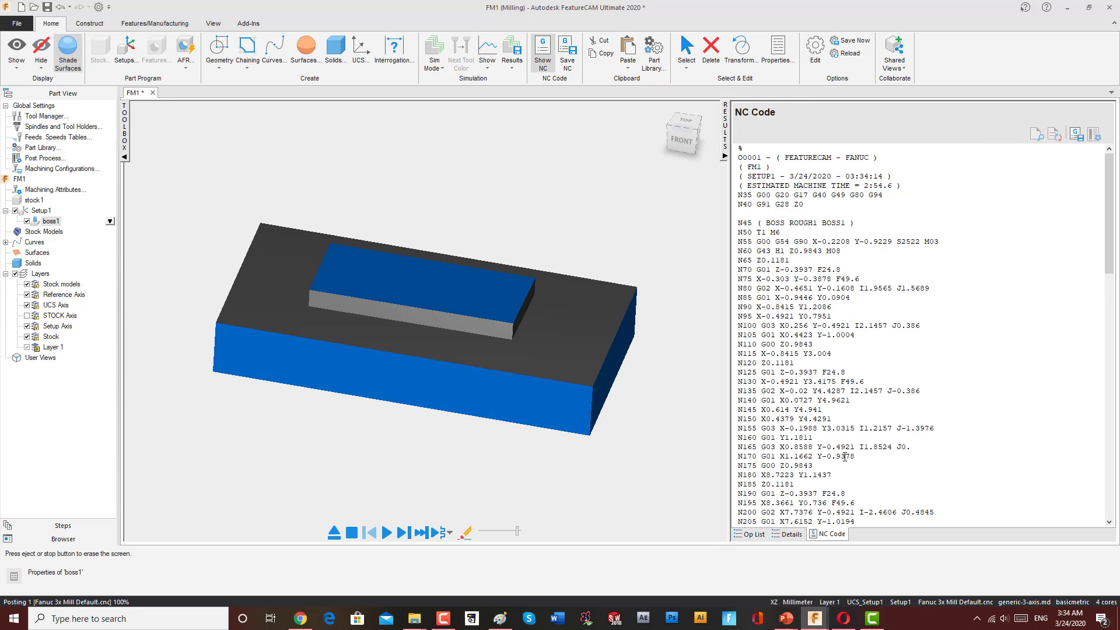
pyautogui.scroll(-3, 845, 456)
pyautogui.moveTo(1109, 270); pyautogui.dragTo(1108, 175)
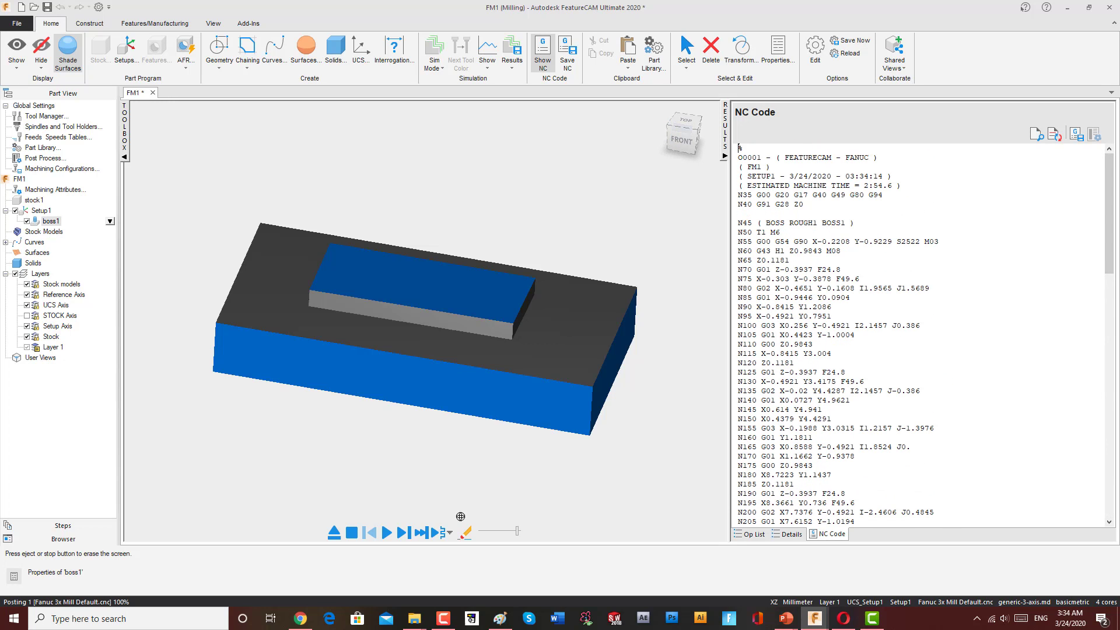
pyautogui.click(334, 532)
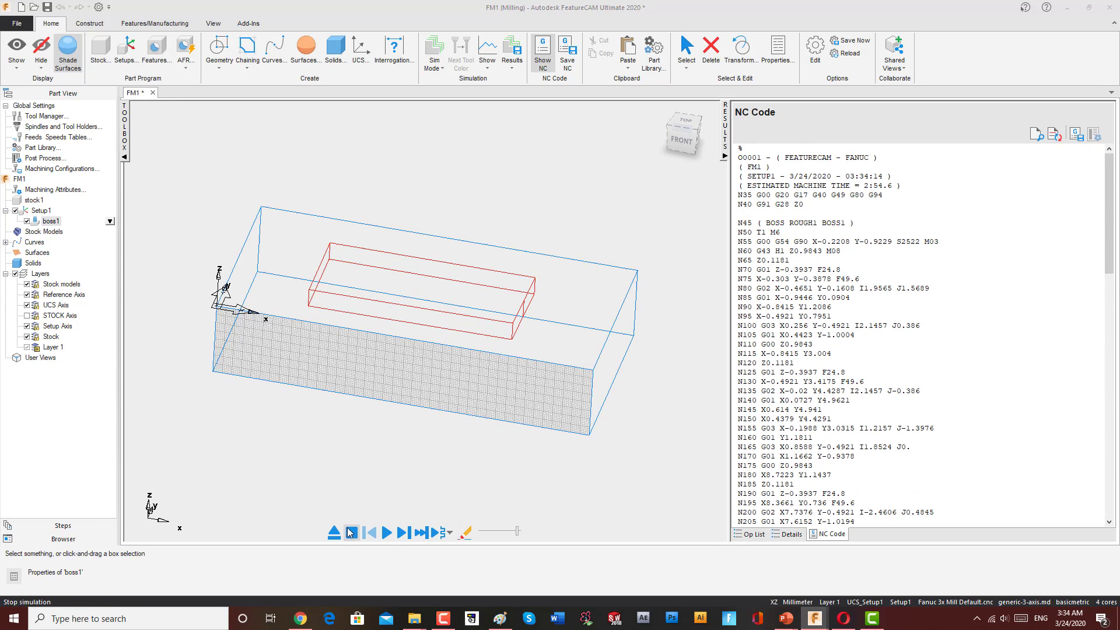
pyautogui.doubleClick(47, 222)
# Change boss1's rough operation Rough pass Z increment to 2 and close the properties
pyautogui.click(344, 216)
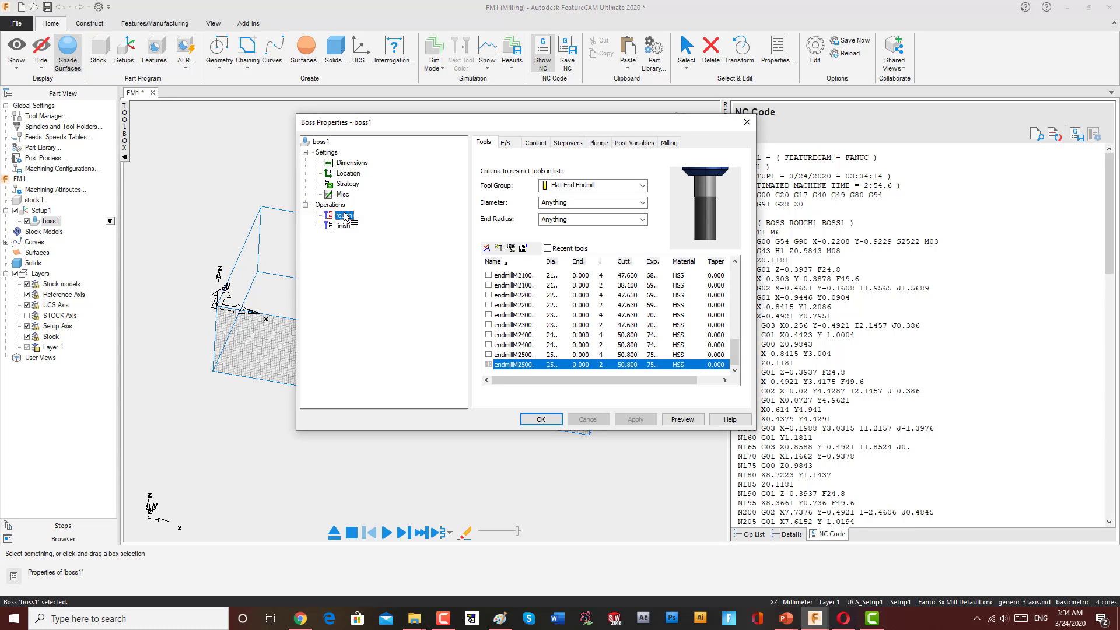
pyautogui.click(669, 143)
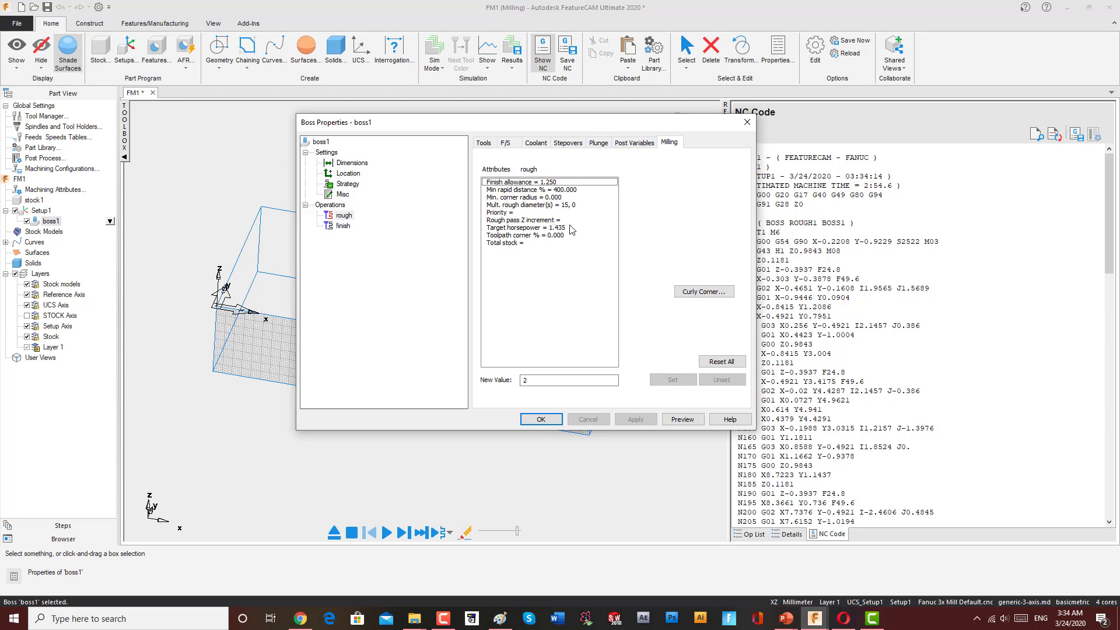
pyautogui.click(507, 220)
pyautogui.click(560, 380)
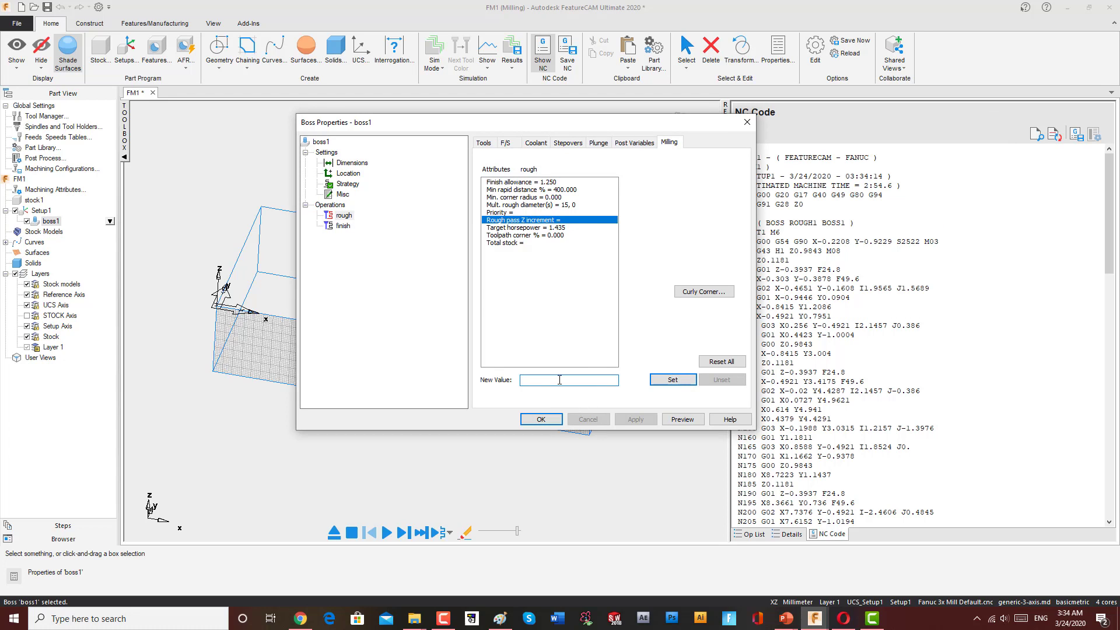
pyautogui.write('2')
pyautogui.click(676, 382)
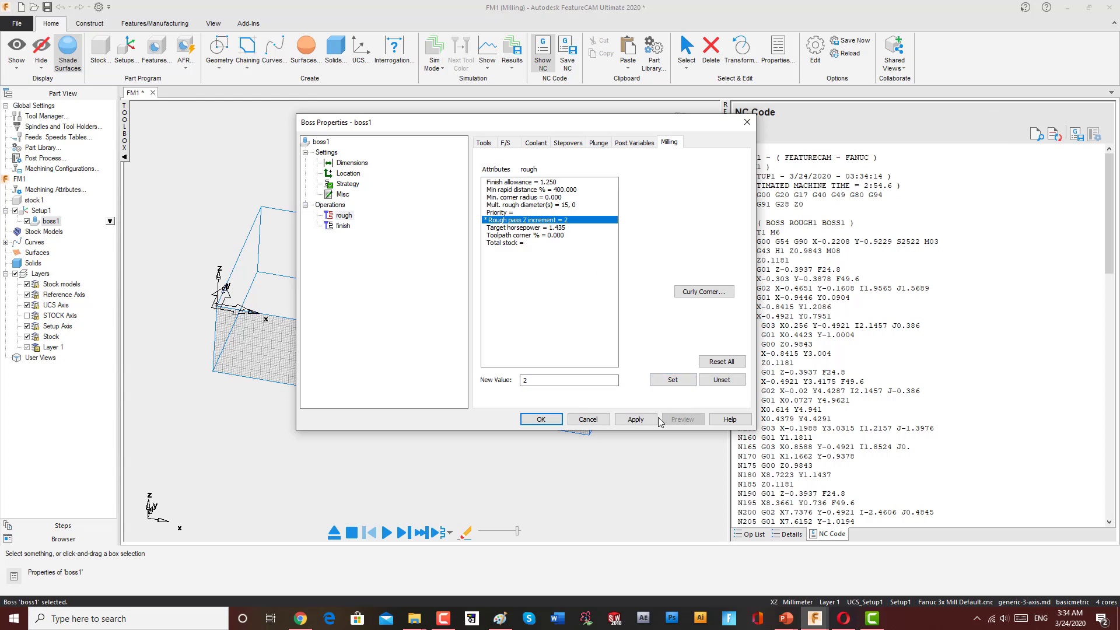
pyautogui.click(543, 419)
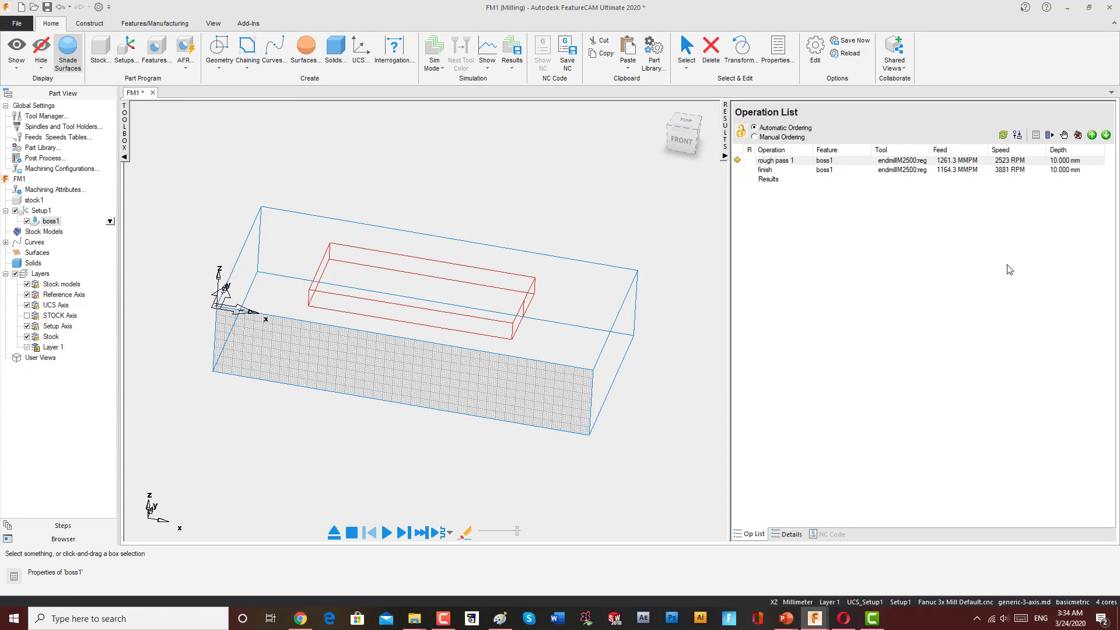
# Re-simulate boss1 and review the reposted NC code, showing 11:58.3 machining time
pyautogui.click(403, 532)
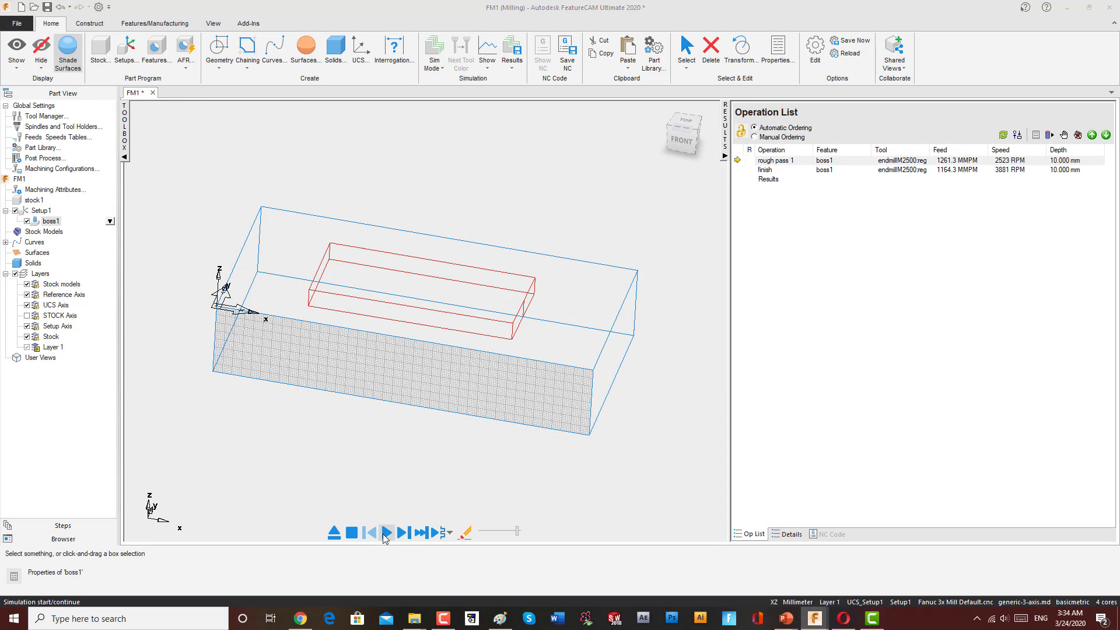
pyautogui.click(828, 534)
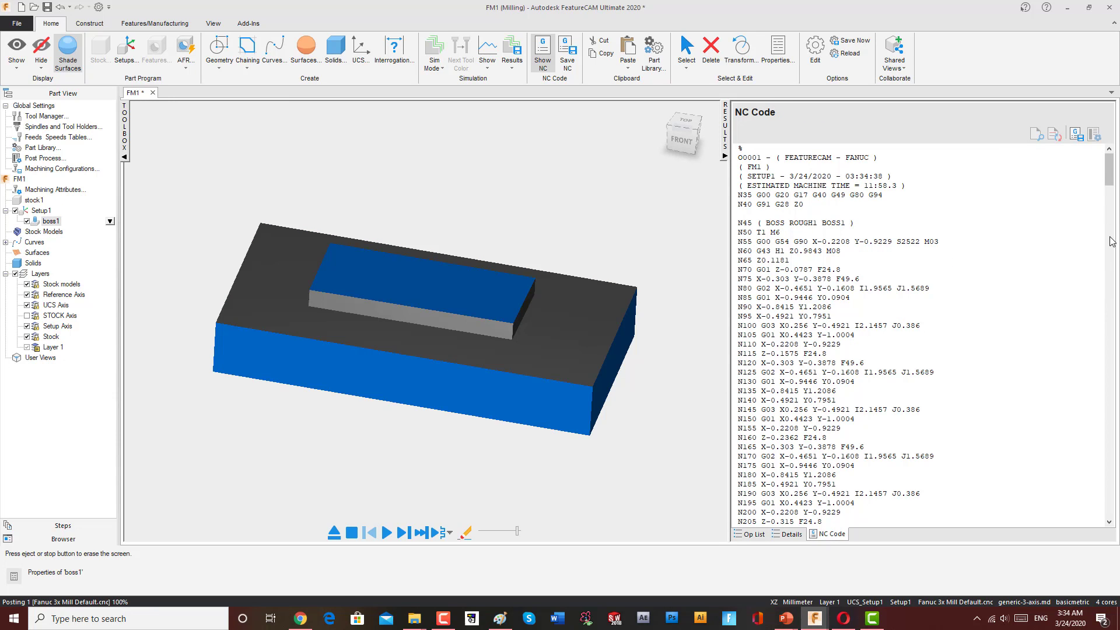
pyautogui.moveTo(1104, 175); pyautogui.dragTo(1105, 507)
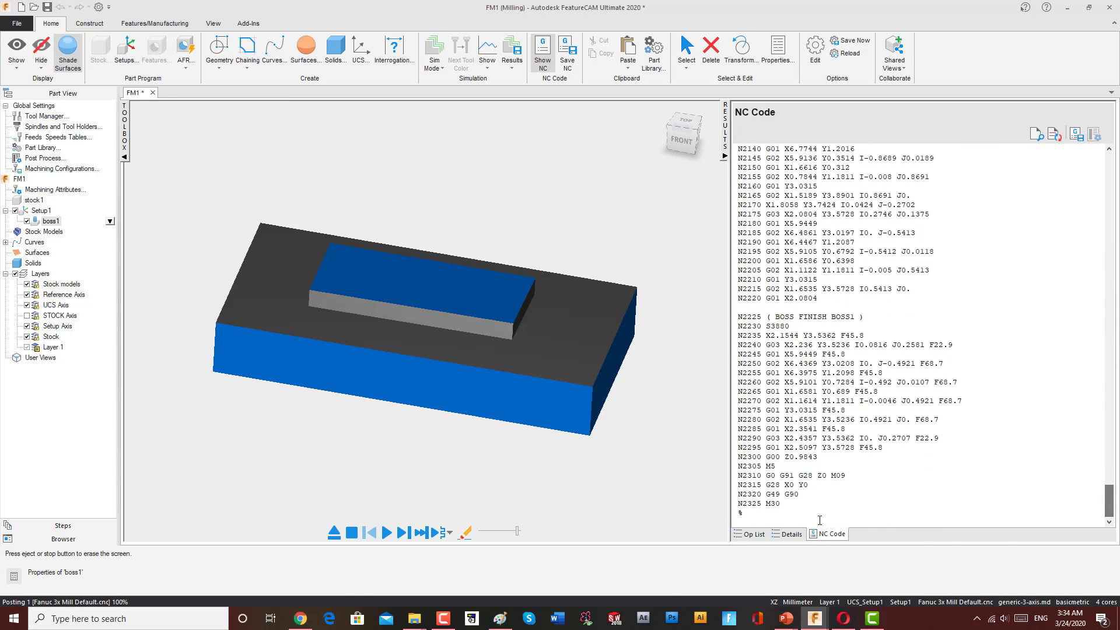